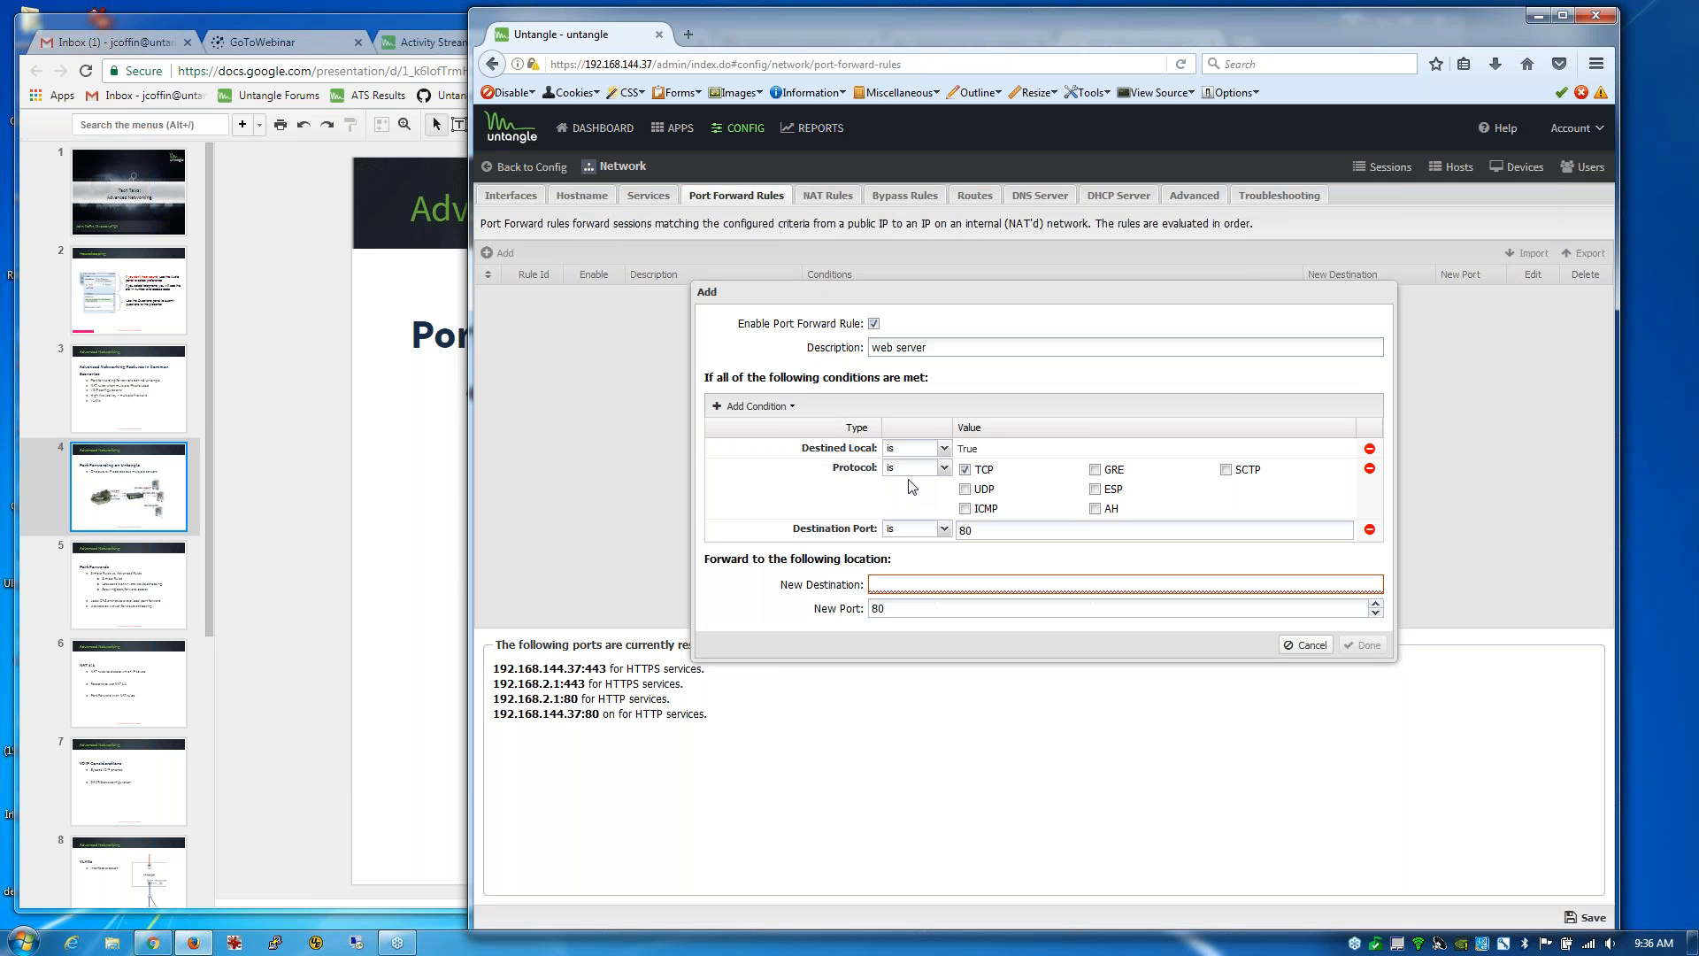
Step: Set the web server rule's destination port to 80 and its new destination to 192.168.2.10
{"action": "double_click", "coordinate": [991, 531]}
{"action": "type", "text": "44"}
{"action": "key", "text": "BackSpace"}
{"action": "key", "text": "BackSpace"}
{"action": "key", "text": "BackSpace"}
{"action": "type", "text": "80"}
{"action": "left_click", "coordinate": [914, 582]}
{"action": "type", "text": "192.169.2"}
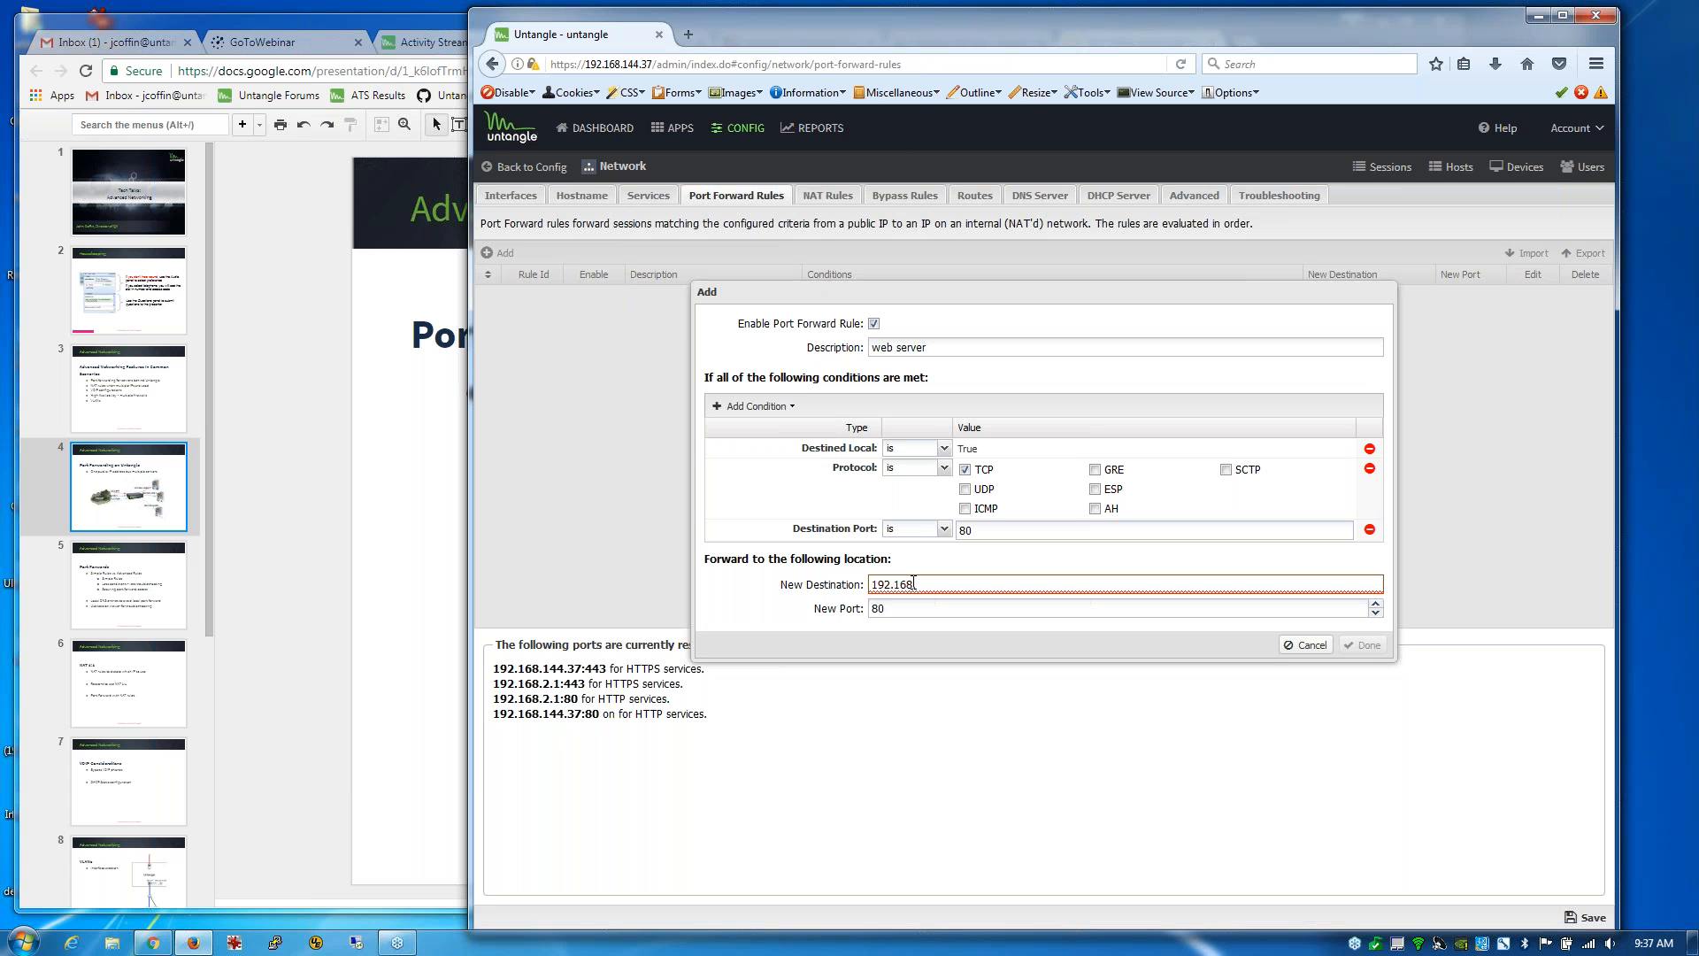
{"action": "type", "text": "10"}
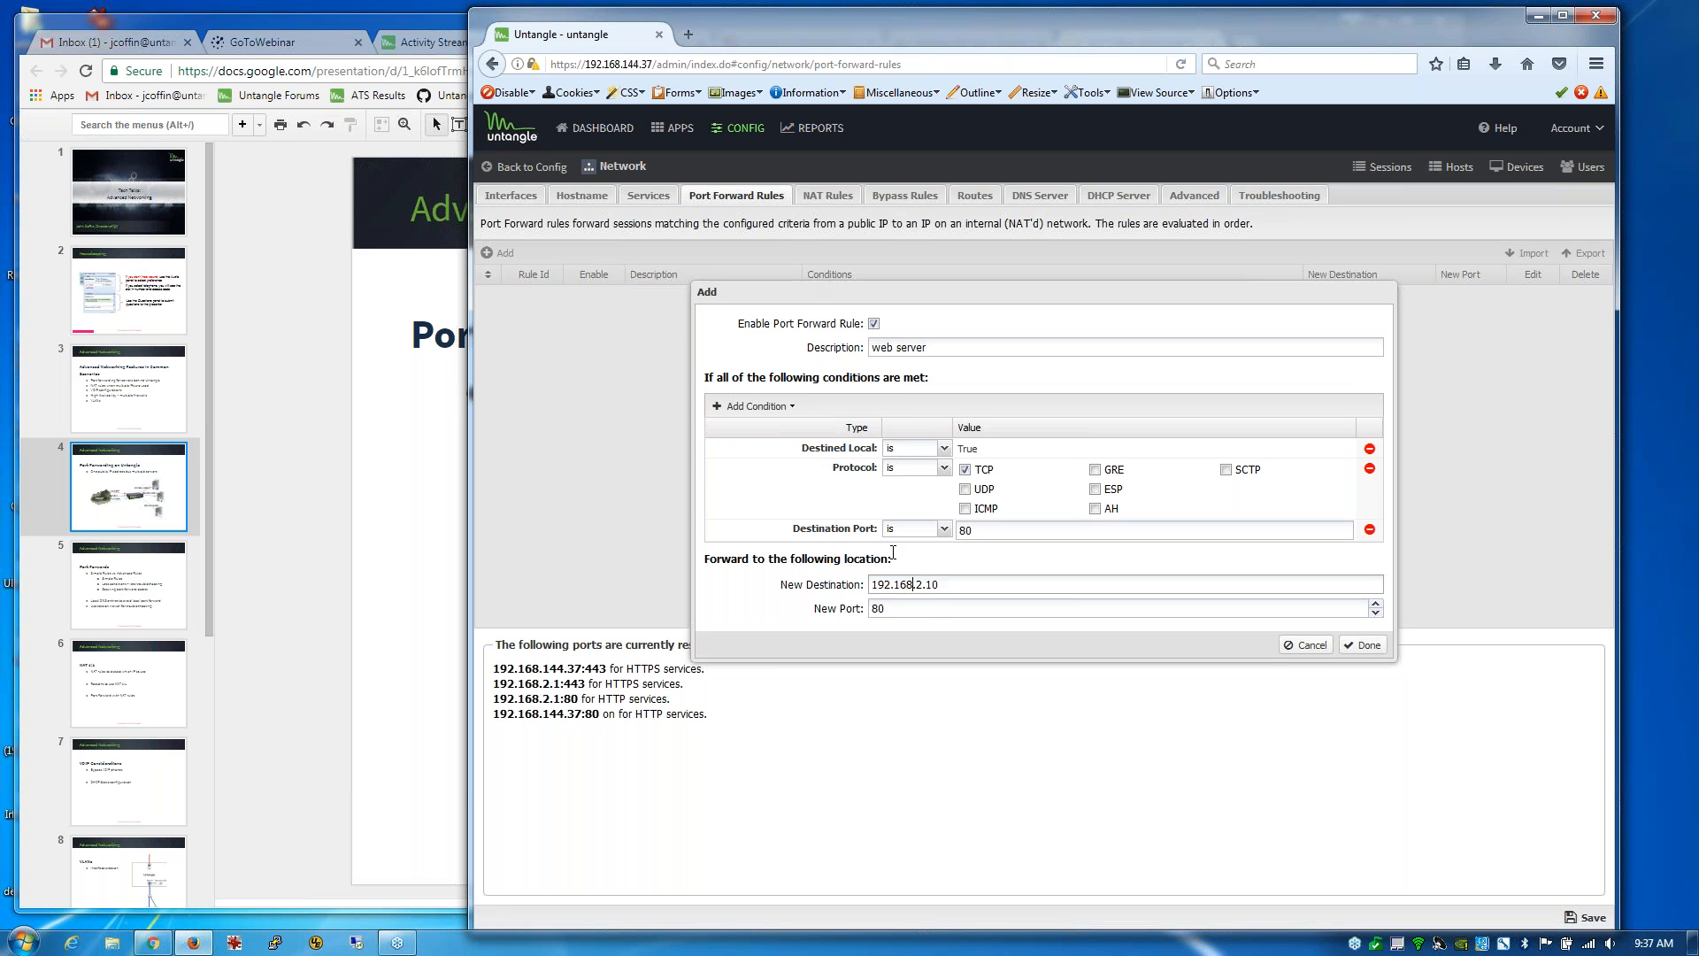
Step: Try 8080 as the web server rule's destination port
{"action": "double_click", "coordinate": [901, 584]}
{"action": "left_click", "coordinate": [915, 640]}
{"action": "triple_click", "coordinate": [933, 586]}
{"action": "left_click", "coordinate": [990, 530]}
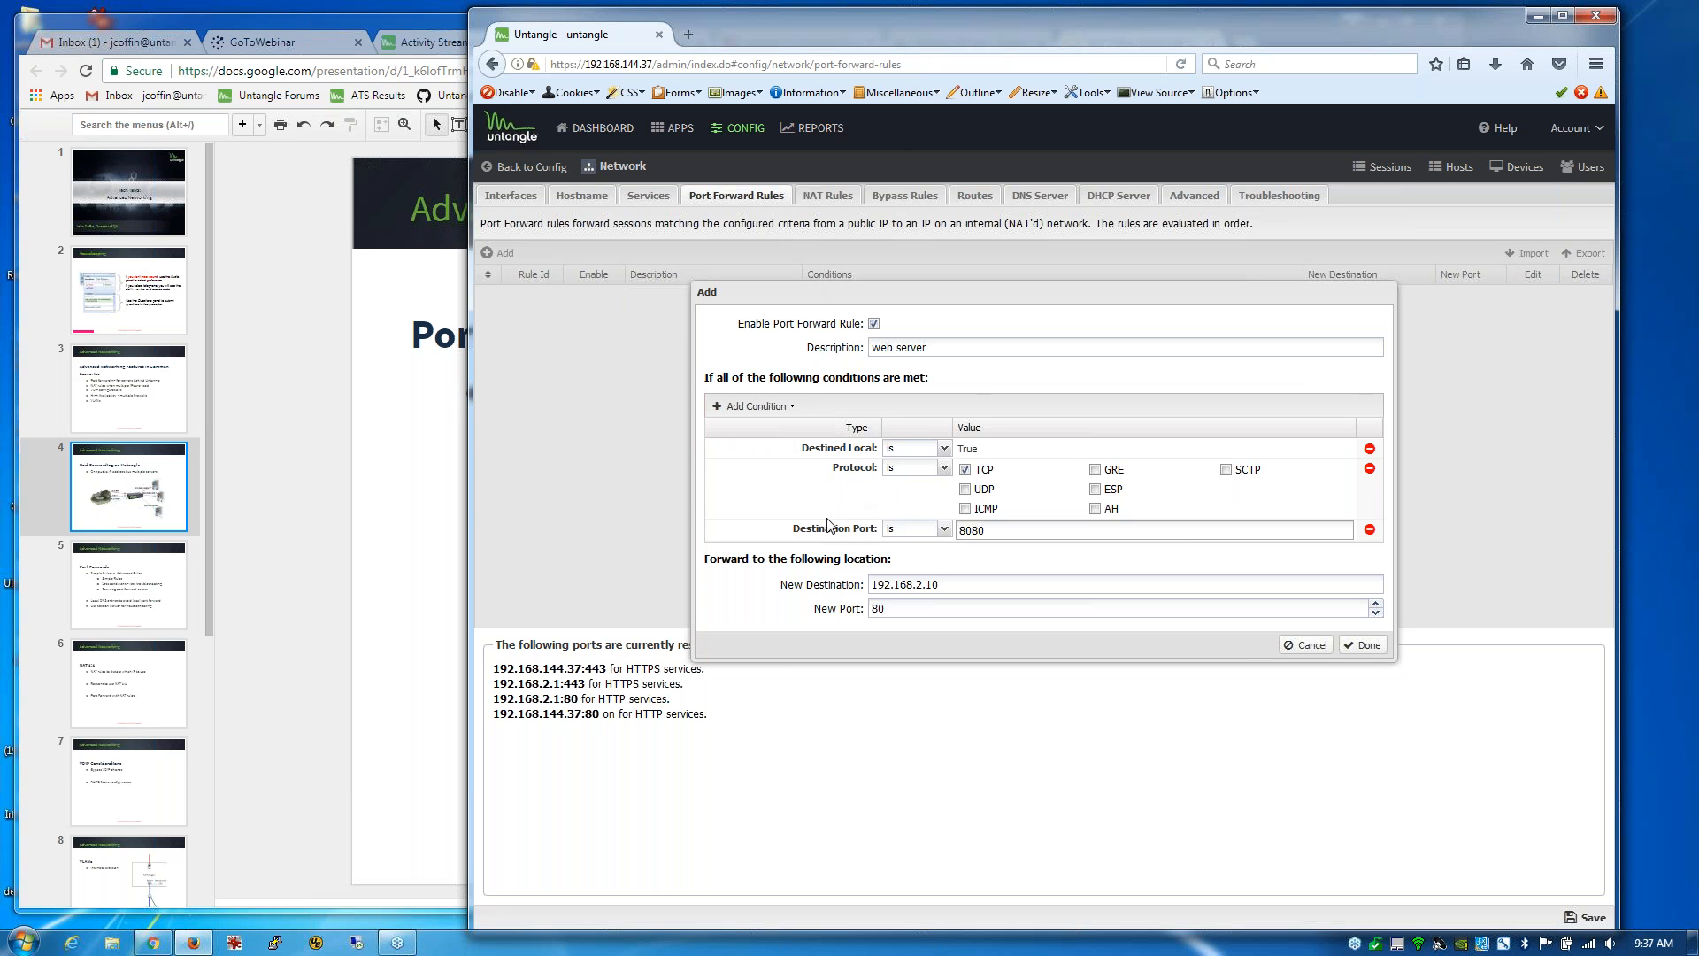
{"action": "left_click", "coordinate": [985, 536]}
{"action": "left_click_drag", "start_coordinate": [903, 611], "coordinate": [867, 612]}
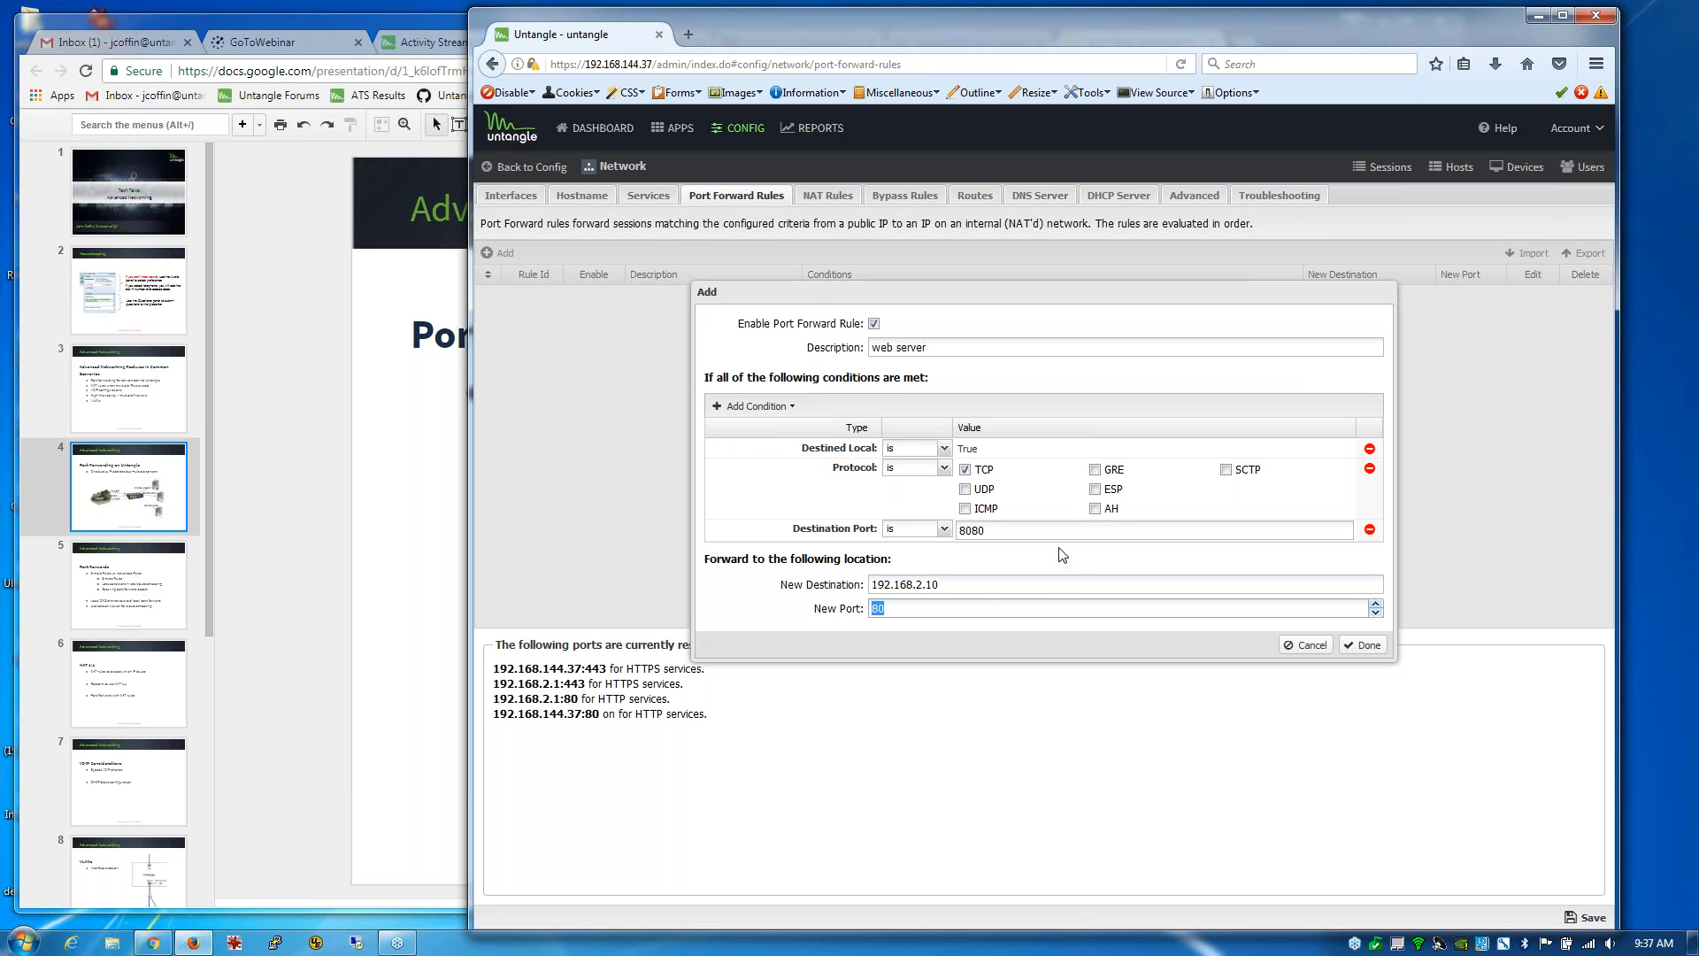
Step: Set the web server rule's destination port to 80 and add the rule to the list
{"action": "left_click", "coordinate": [1008, 528]}
{"action": "left_click", "coordinate": [1363, 646]}
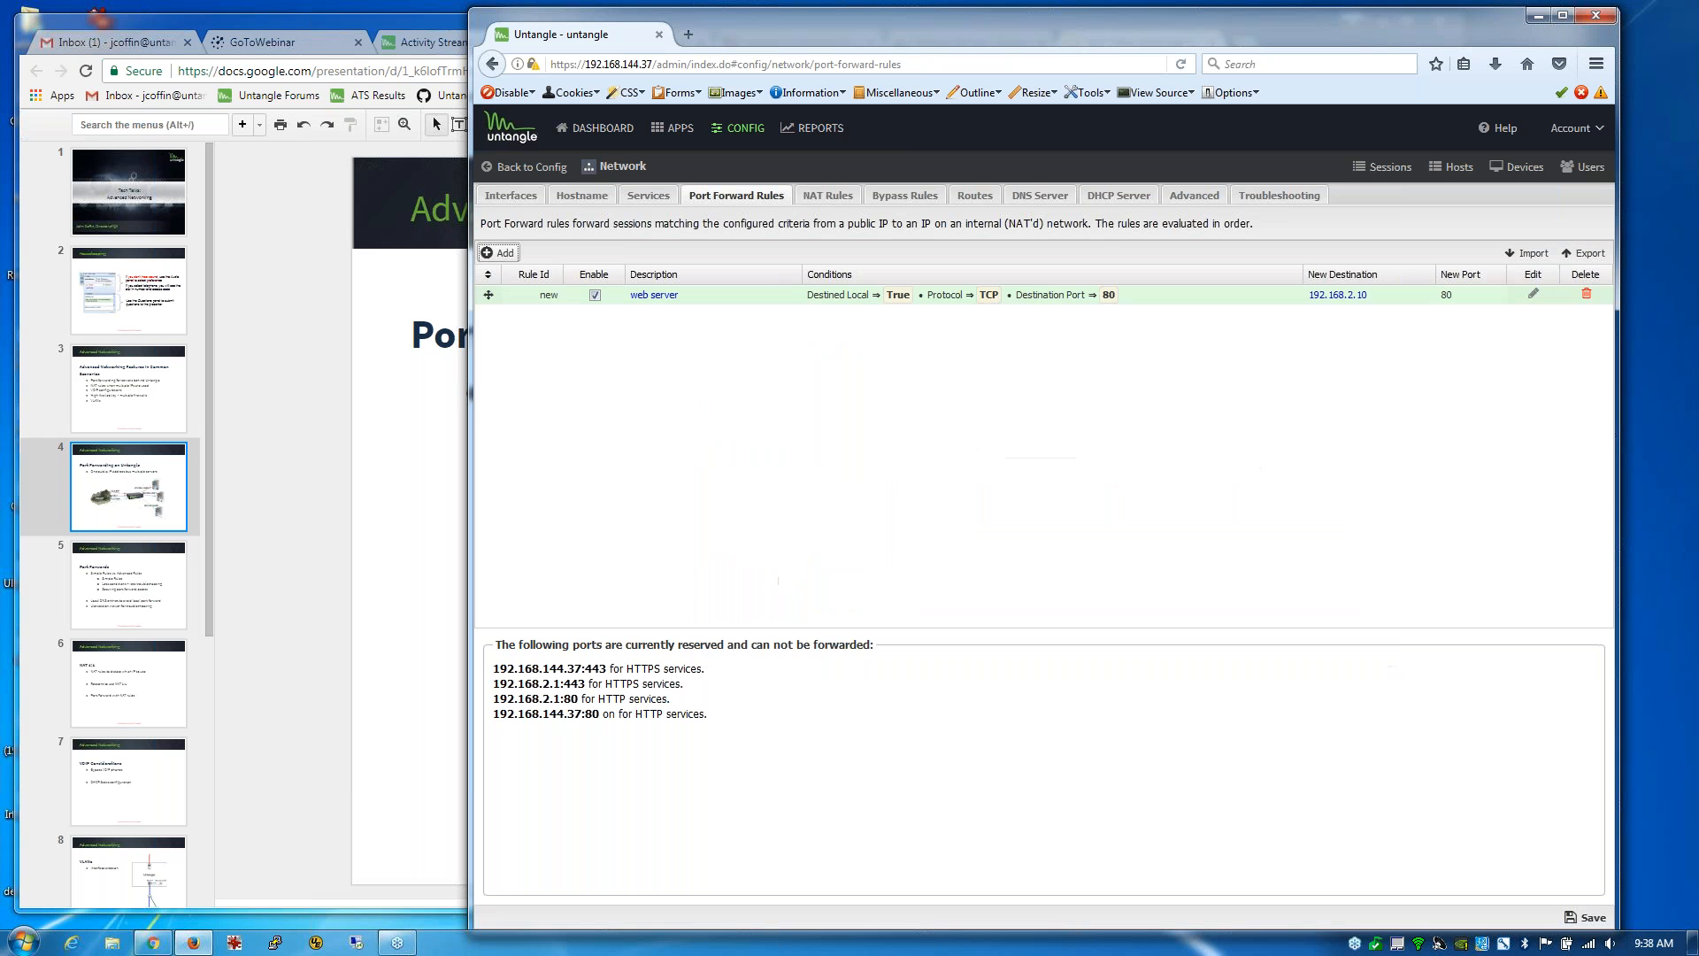
Step: Start a new port forward rule described as "ftp server" with destination port 21
{"action": "left_click", "coordinate": [505, 257]}
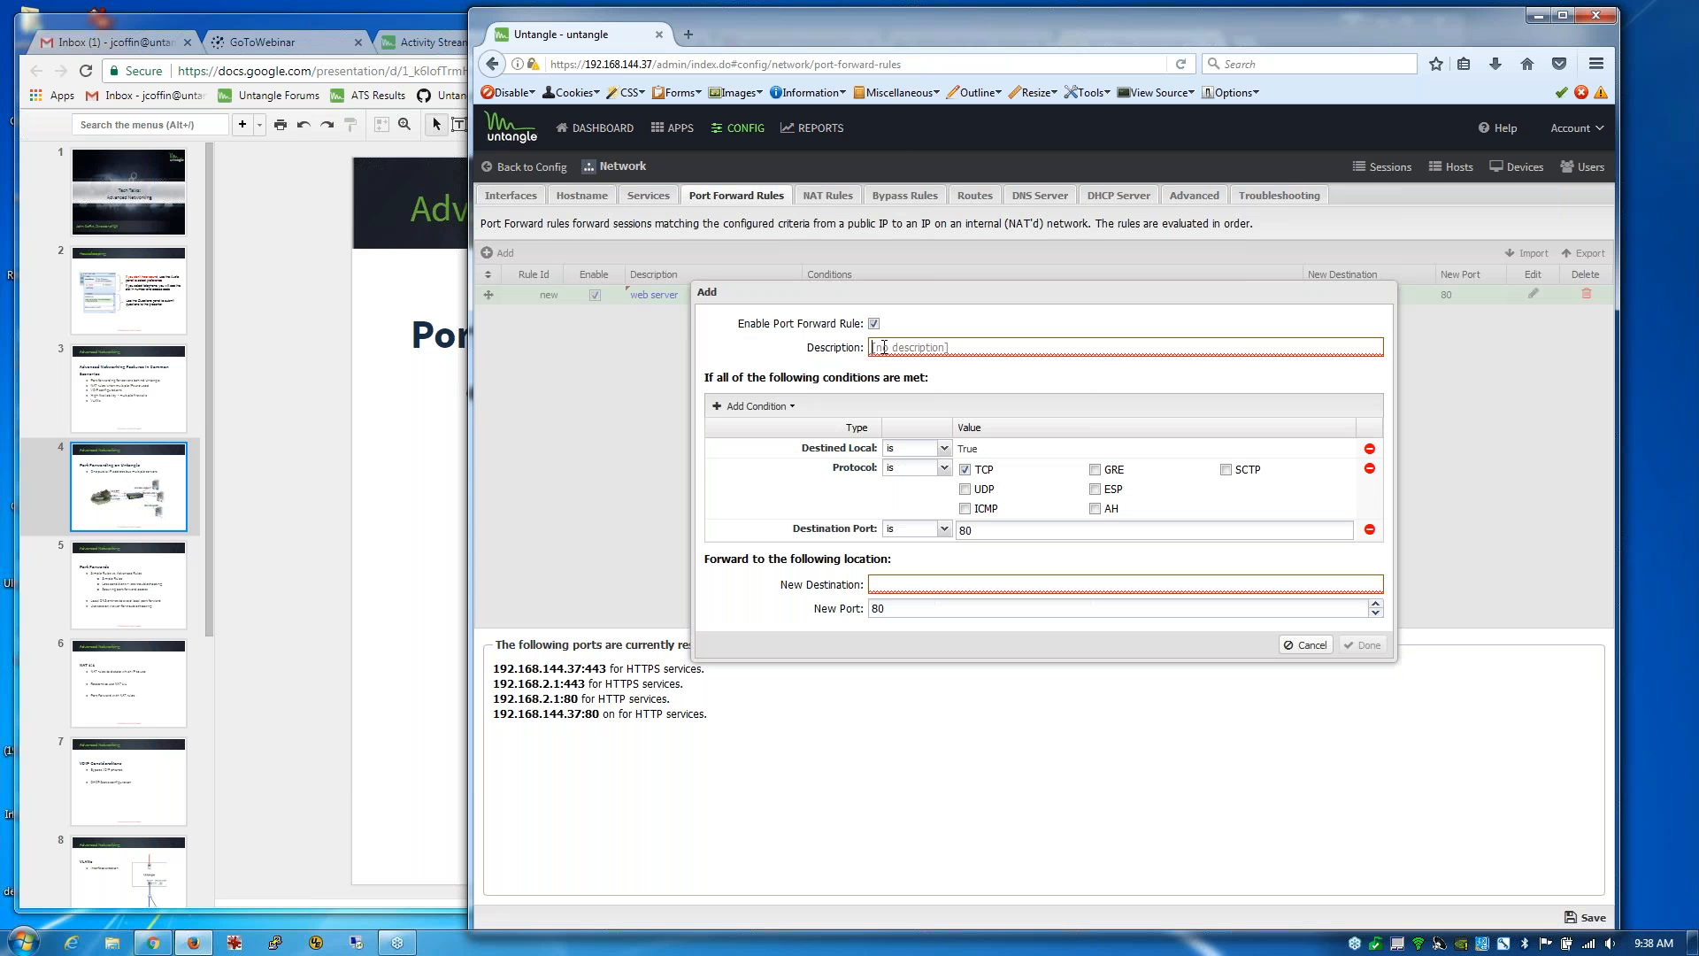
{"action": "type", "text": "ftp"}
{"action": "key", "text": "alt"}
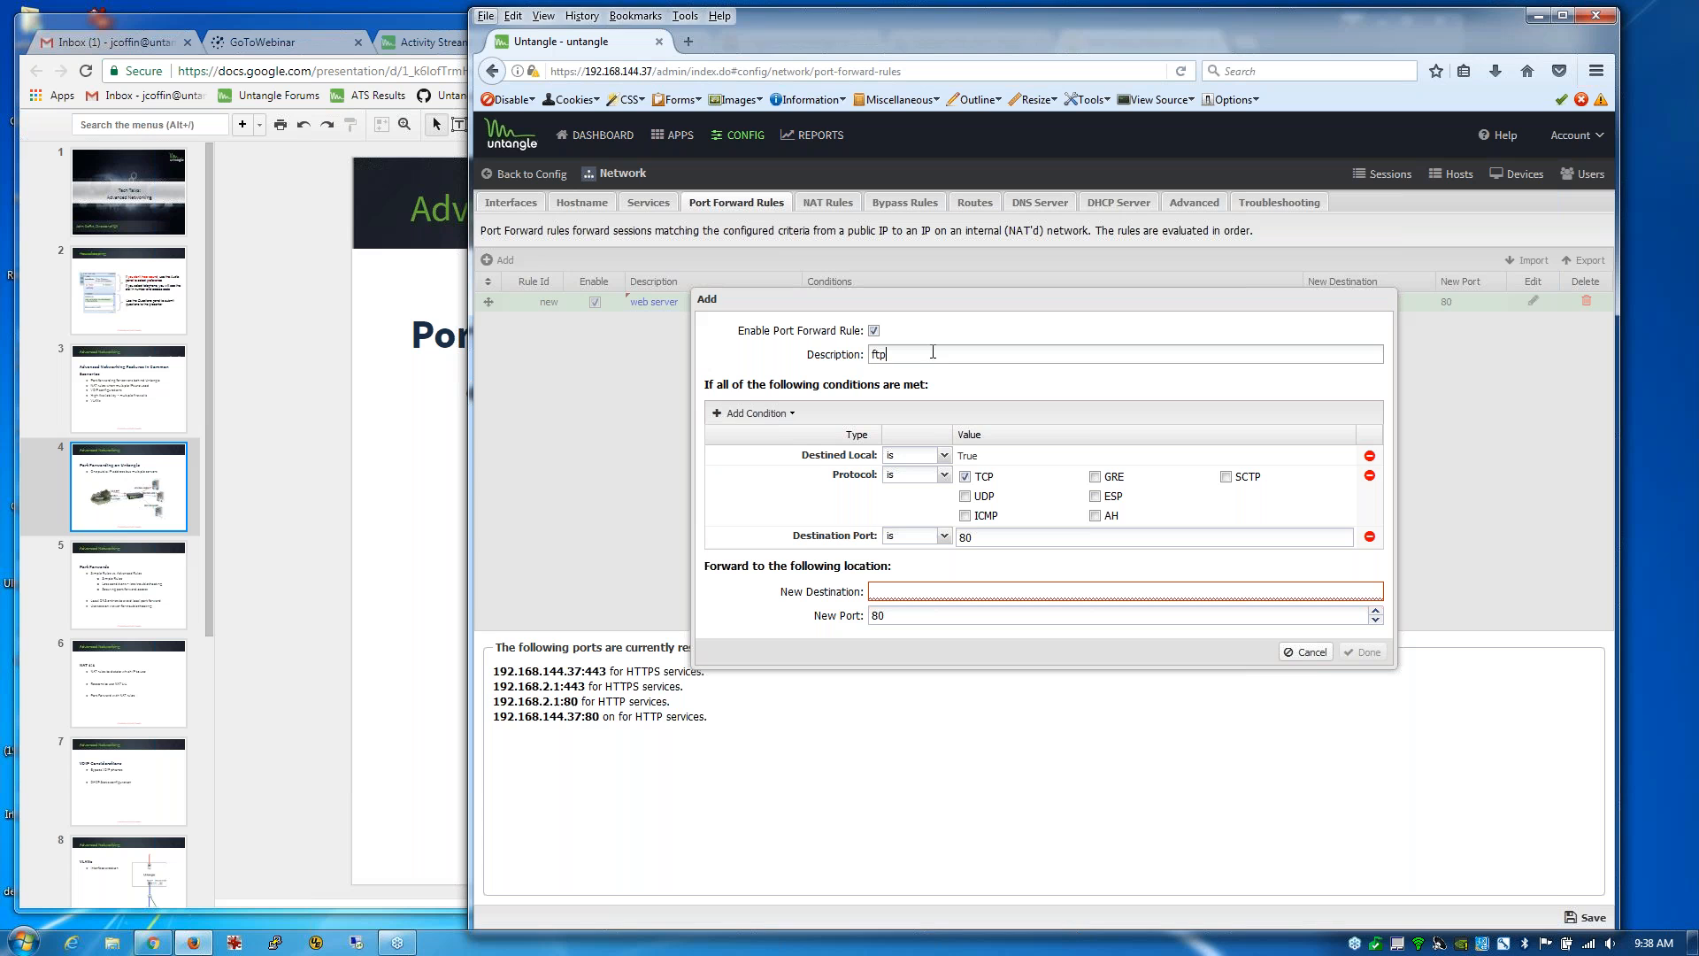
{"action": "type", "text": "se"}
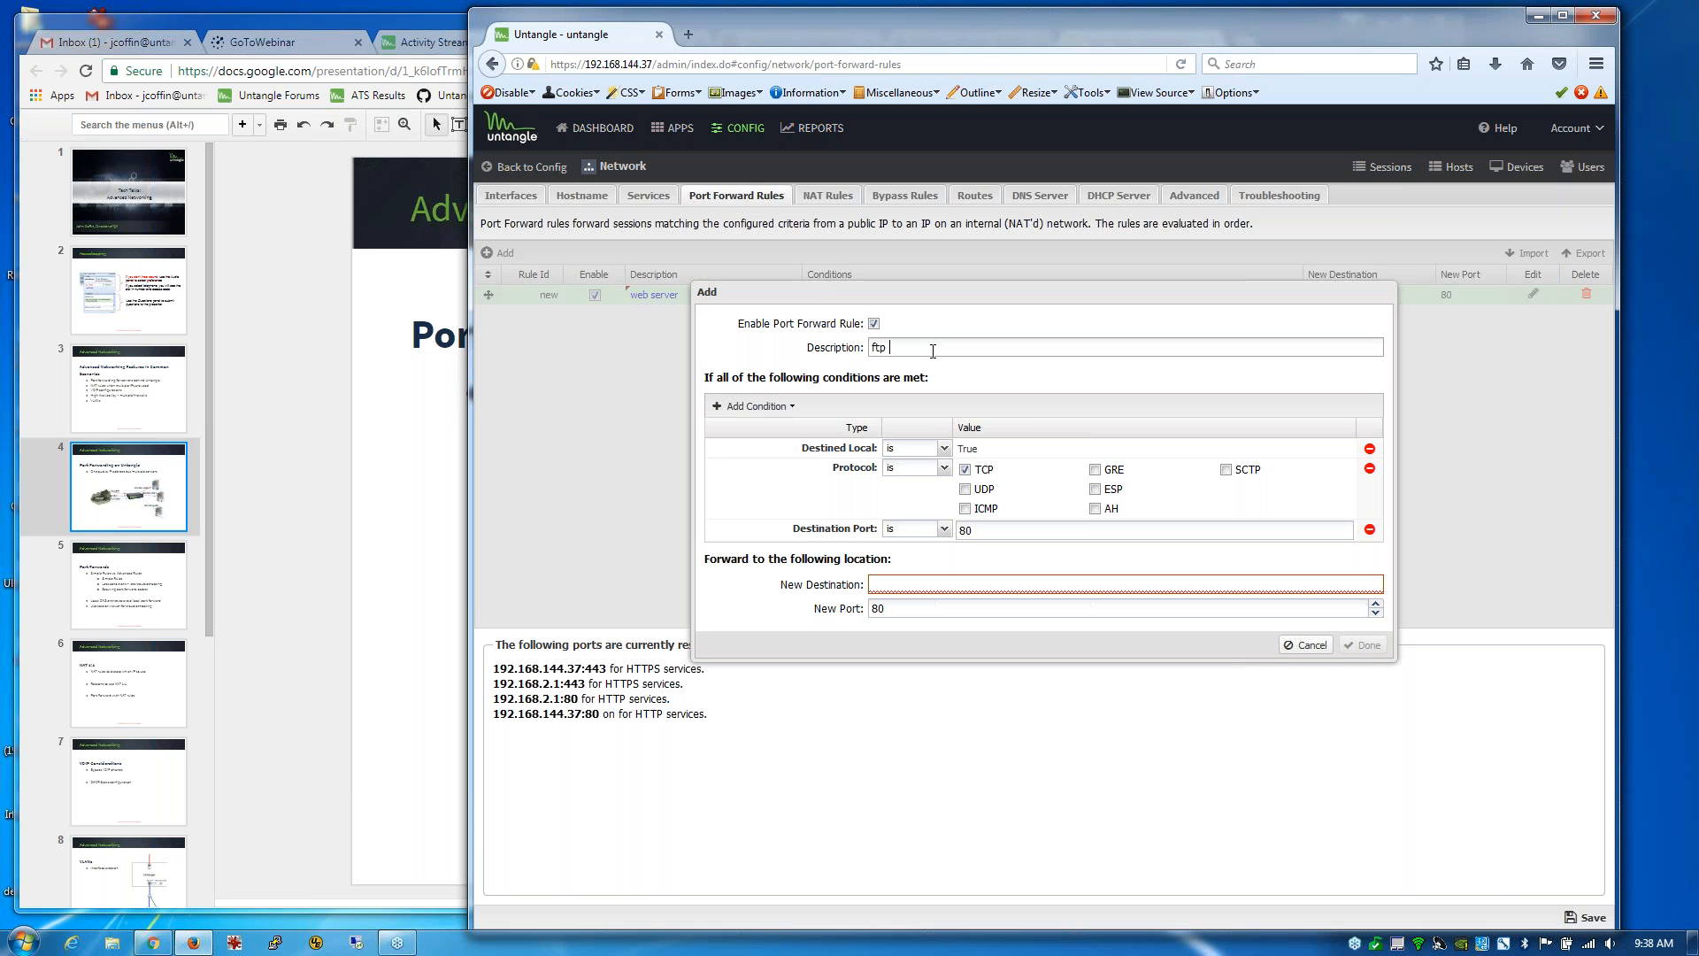
{"action": "type", "text": "erver"}
{"action": "double_click", "coordinate": [977, 529]}
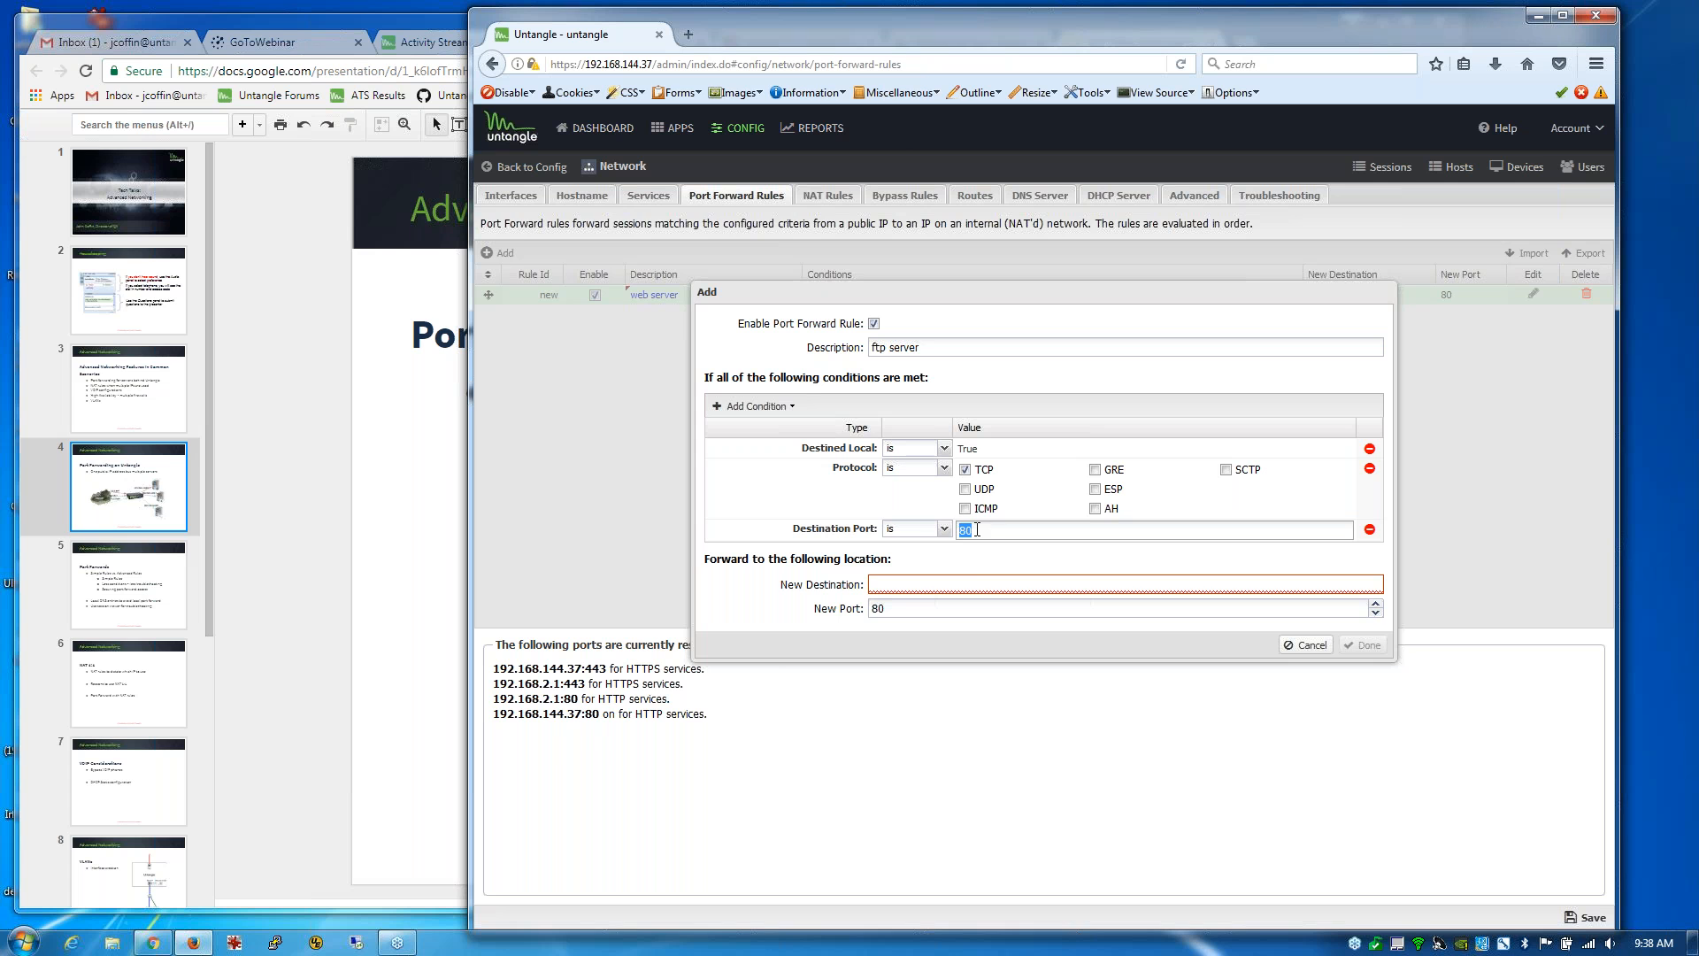
{"action": "type", "text": "21"}
Step: Forward the ftp server rule to 192.168.10.30 on port 21, add it, and save the network settings
{"action": "type", "text": "19"}
{"action": "type", "text": "2.168.10."}
{"action": "type", "text": "3"}
{"action": "type", "text": "0"}
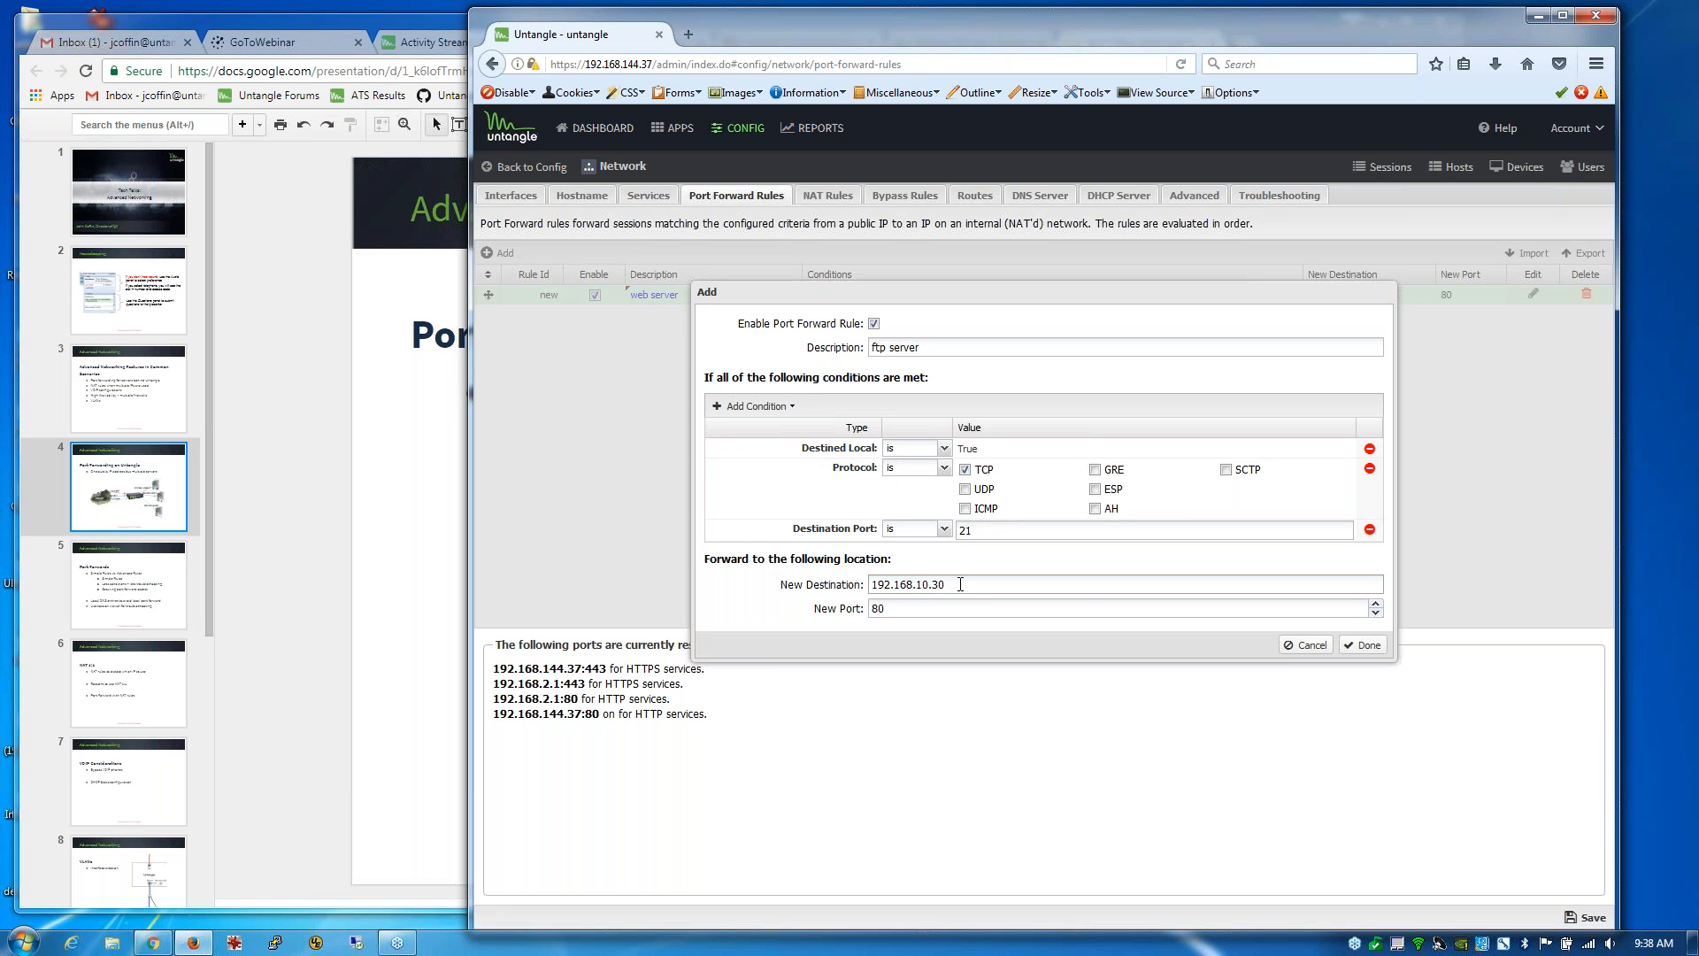
{"action": "left_click", "coordinate": [901, 607]}
{"action": "left_click_drag", "start_coordinate": [901, 607], "coordinate": [874, 607]}
{"action": "type", "text": "21"}
{"action": "left_click", "coordinate": [1363, 646]}
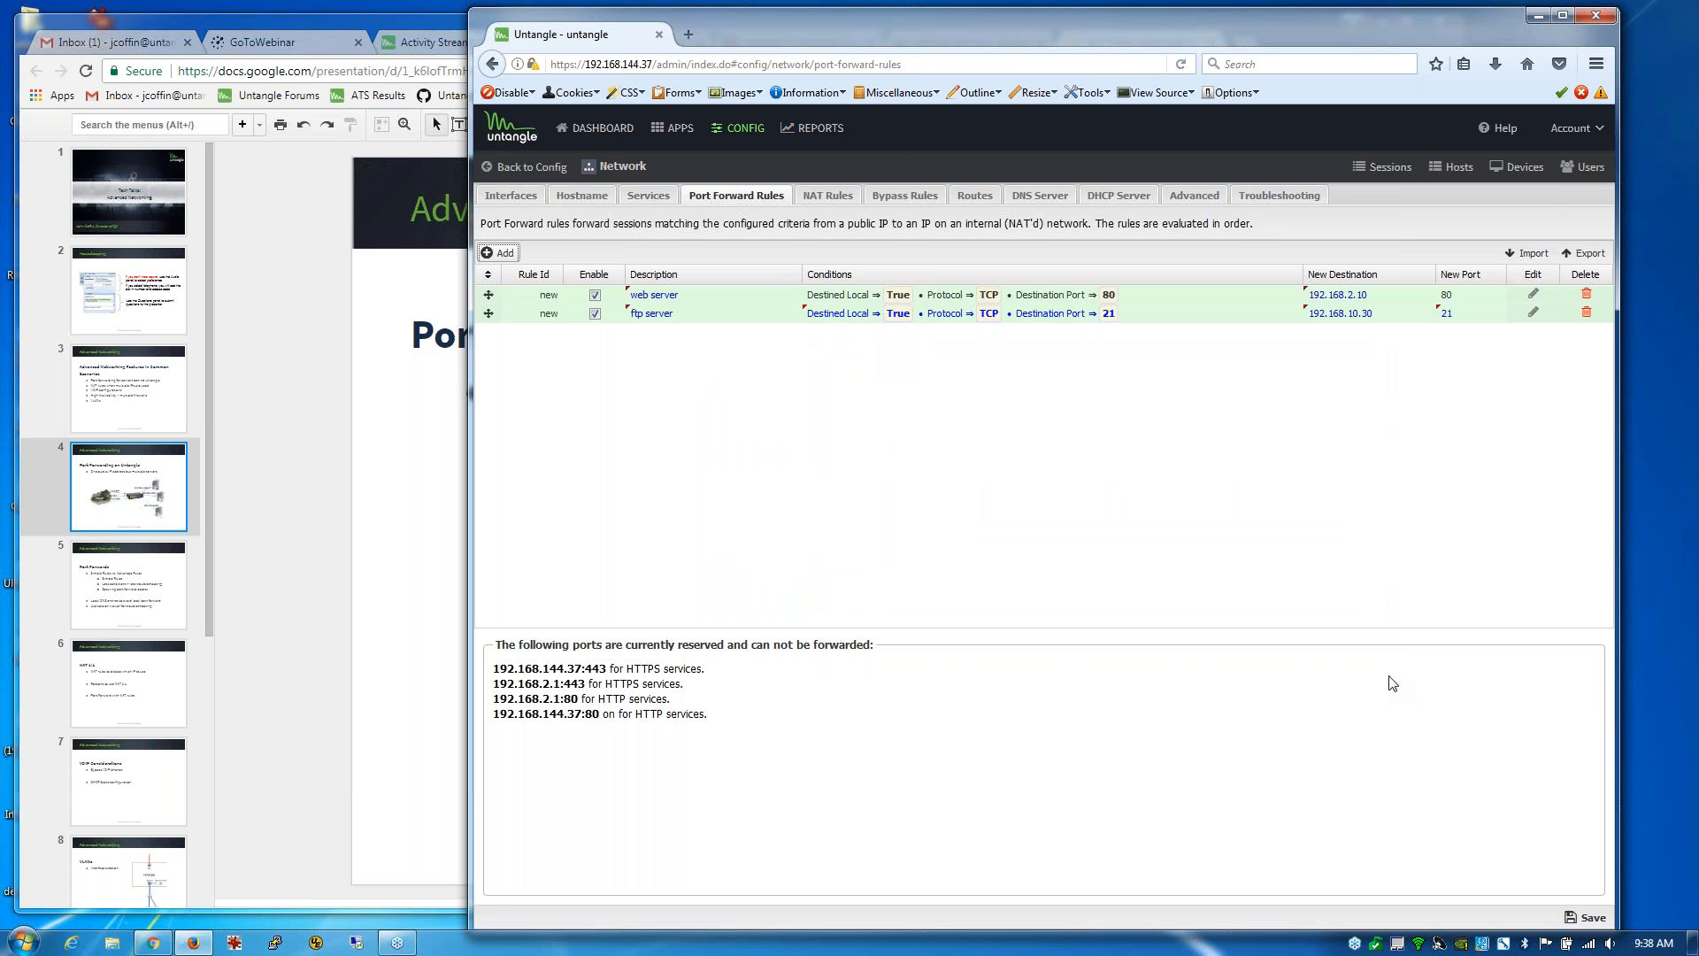
{"action": "left_click", "coordinate": [1597, 918]}
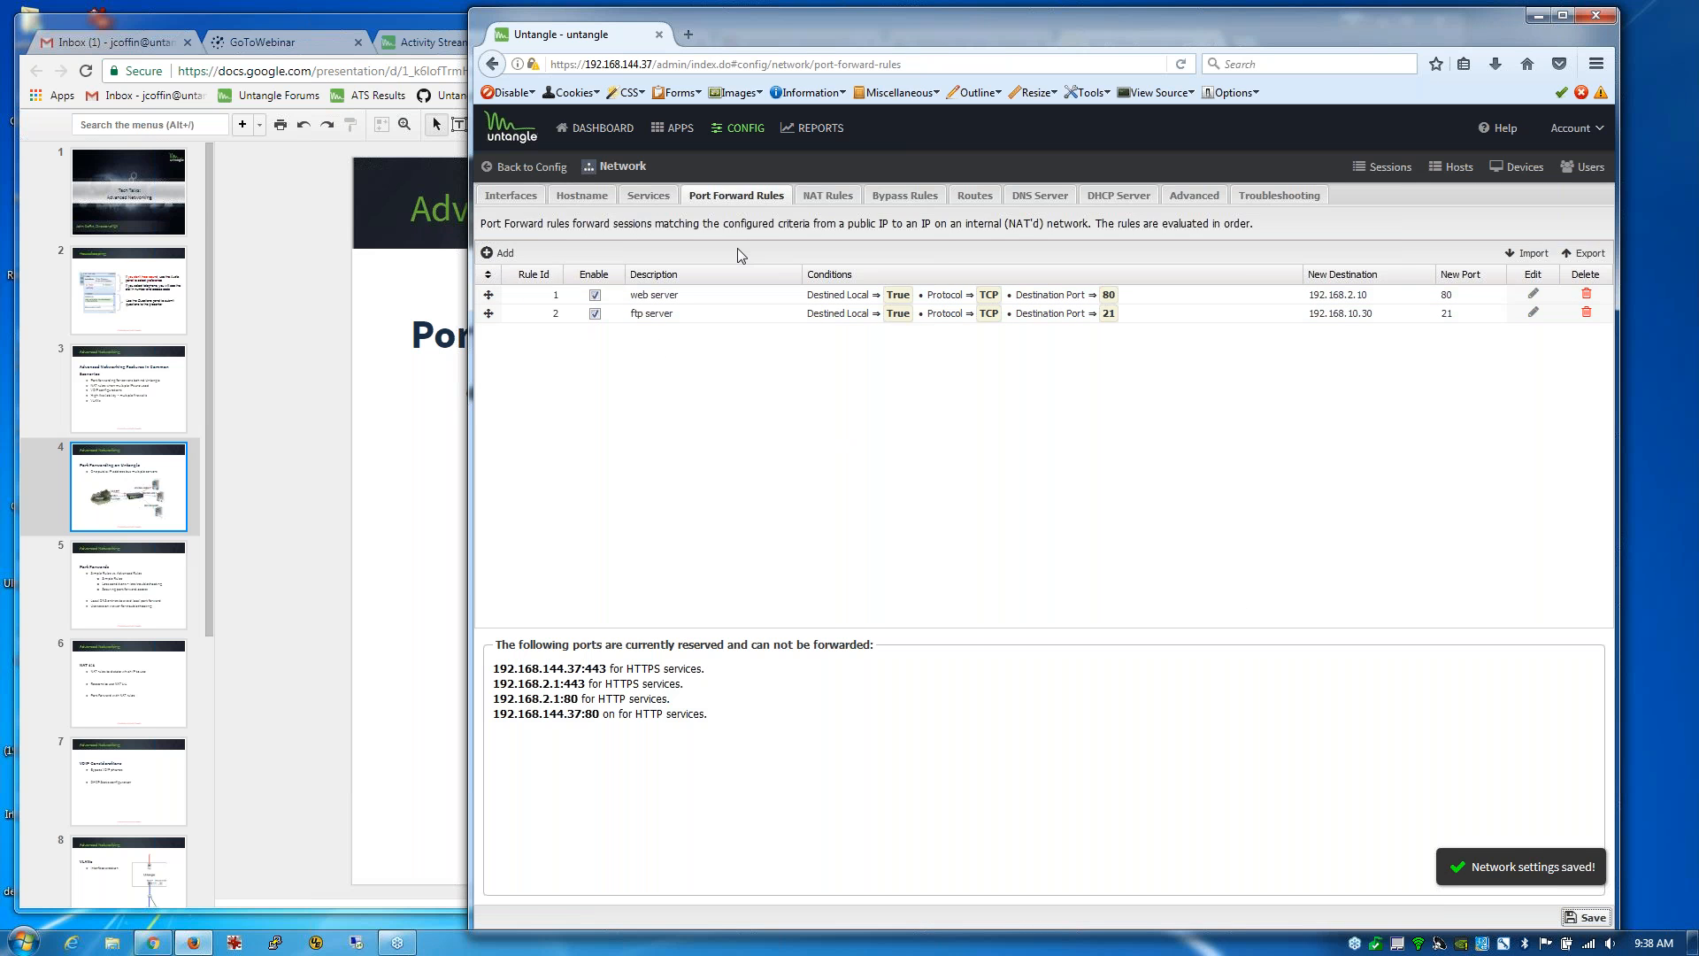
{"action": "left_click", "coordinate": [1534, 297]}
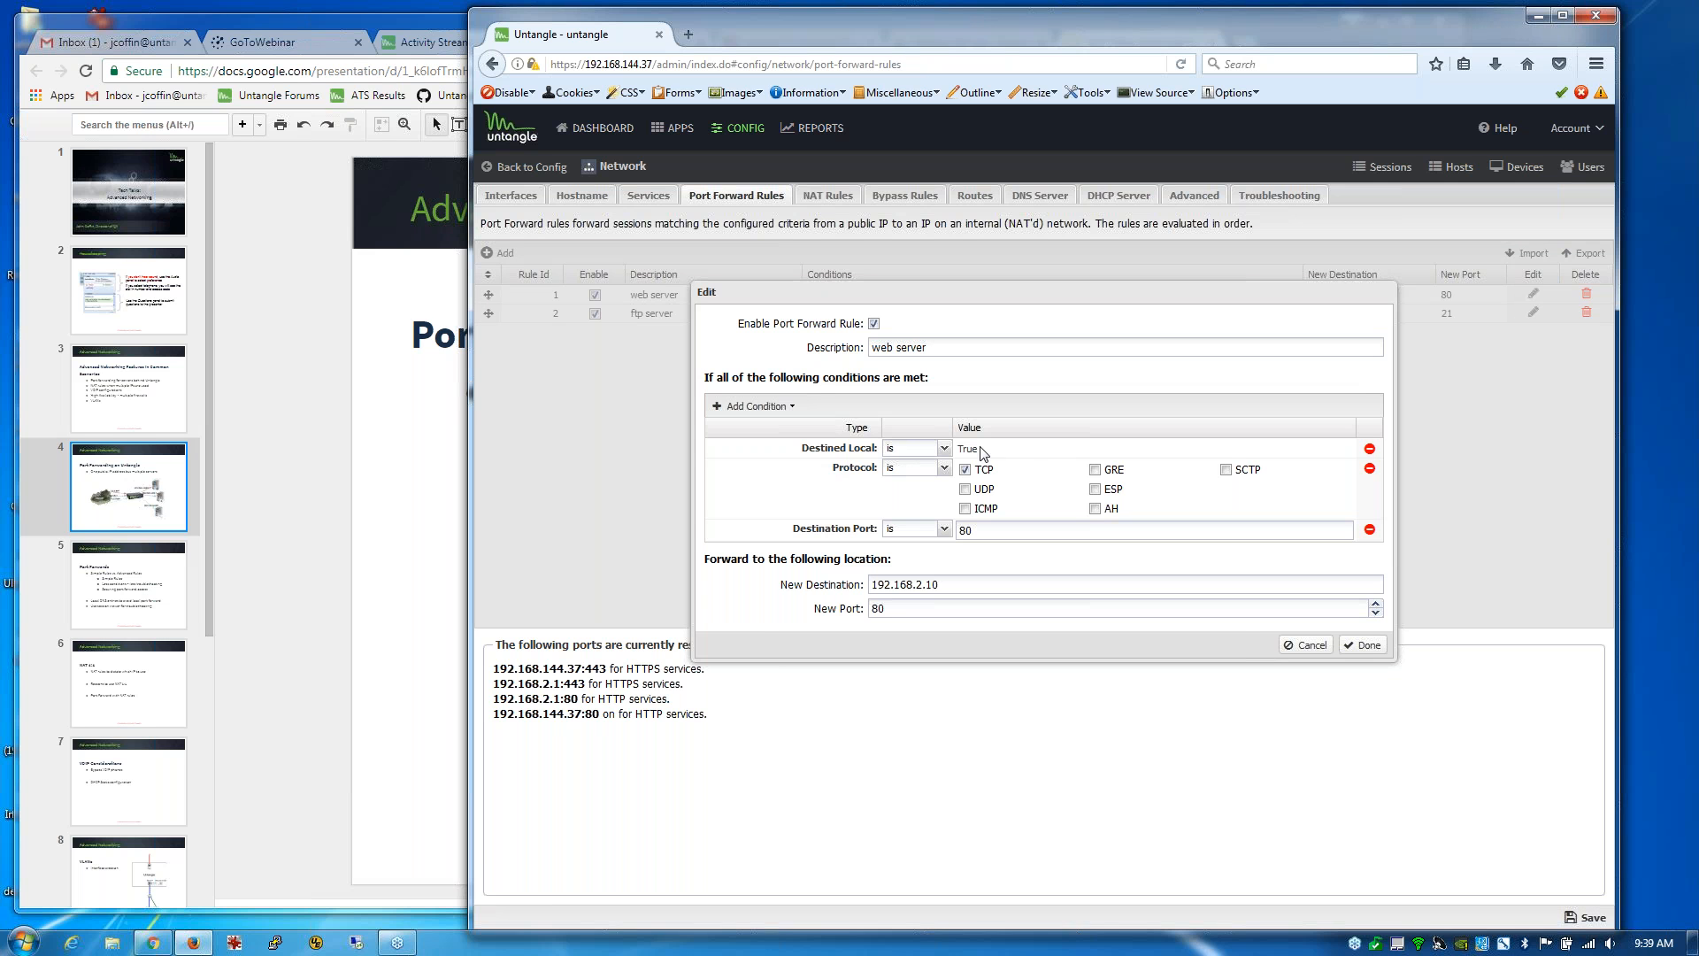
{"action": "left_click", "coordinate": [1369, 450]}
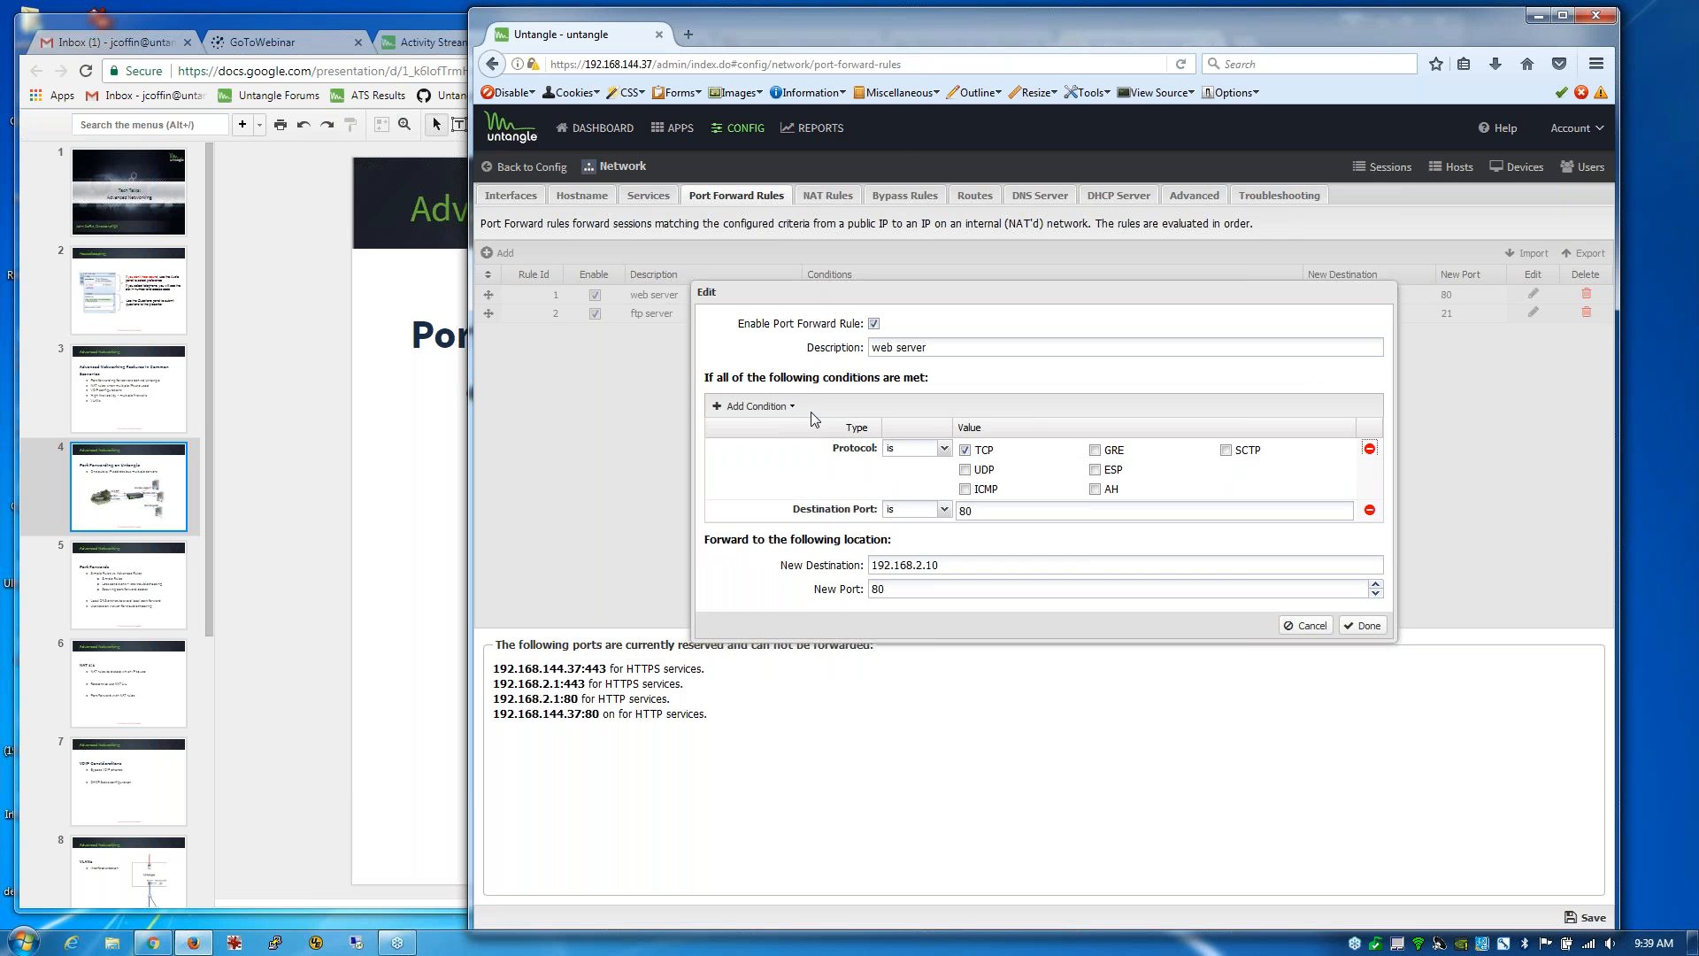
{"action": "left_click", "coordinate": [714, 407]}
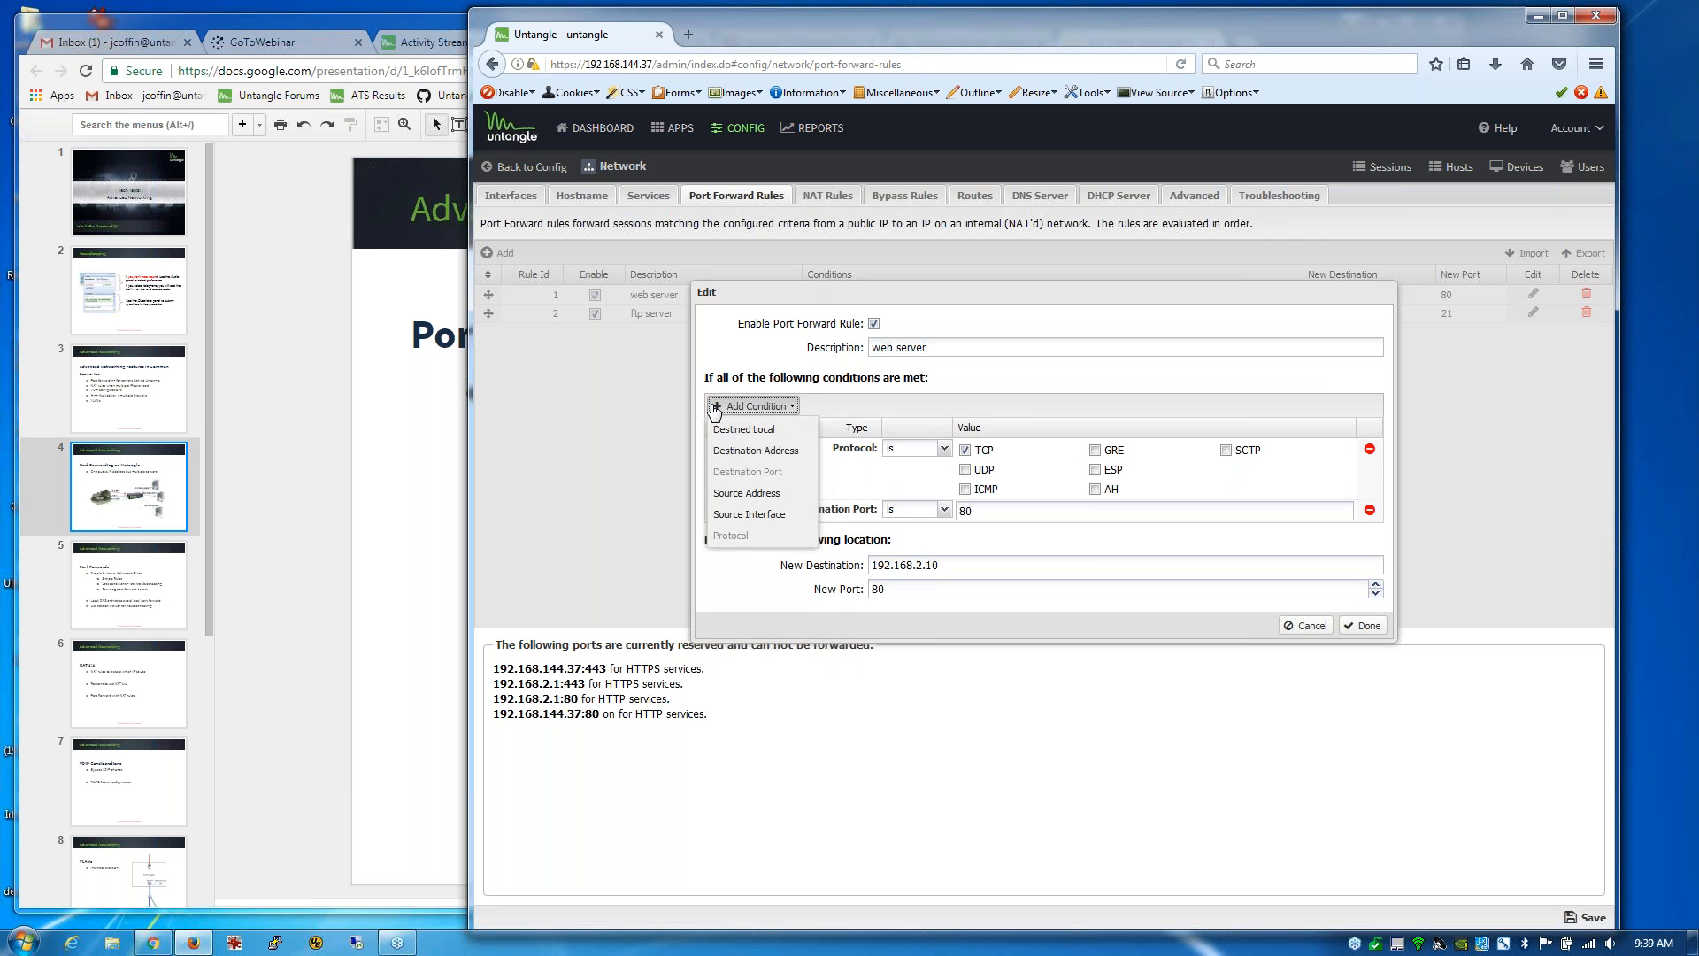
{"action": "left_click", "coordinate": [752, 450]}
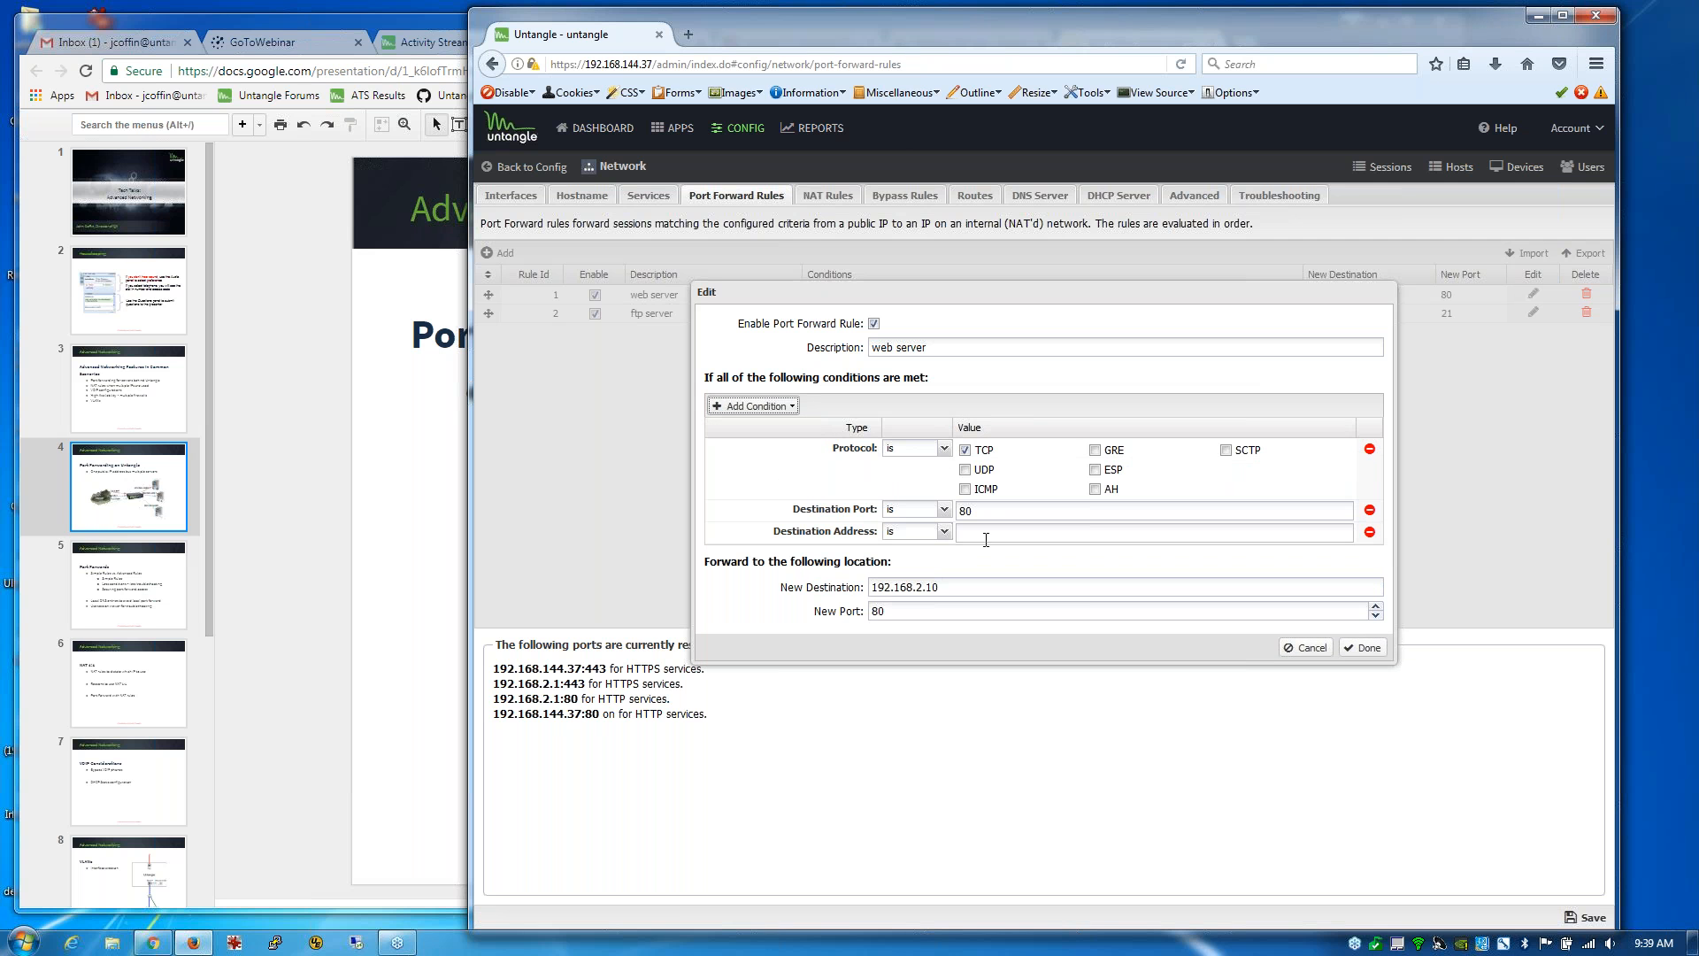
{"action": "left_click", "coordinate": [1030, 534]}
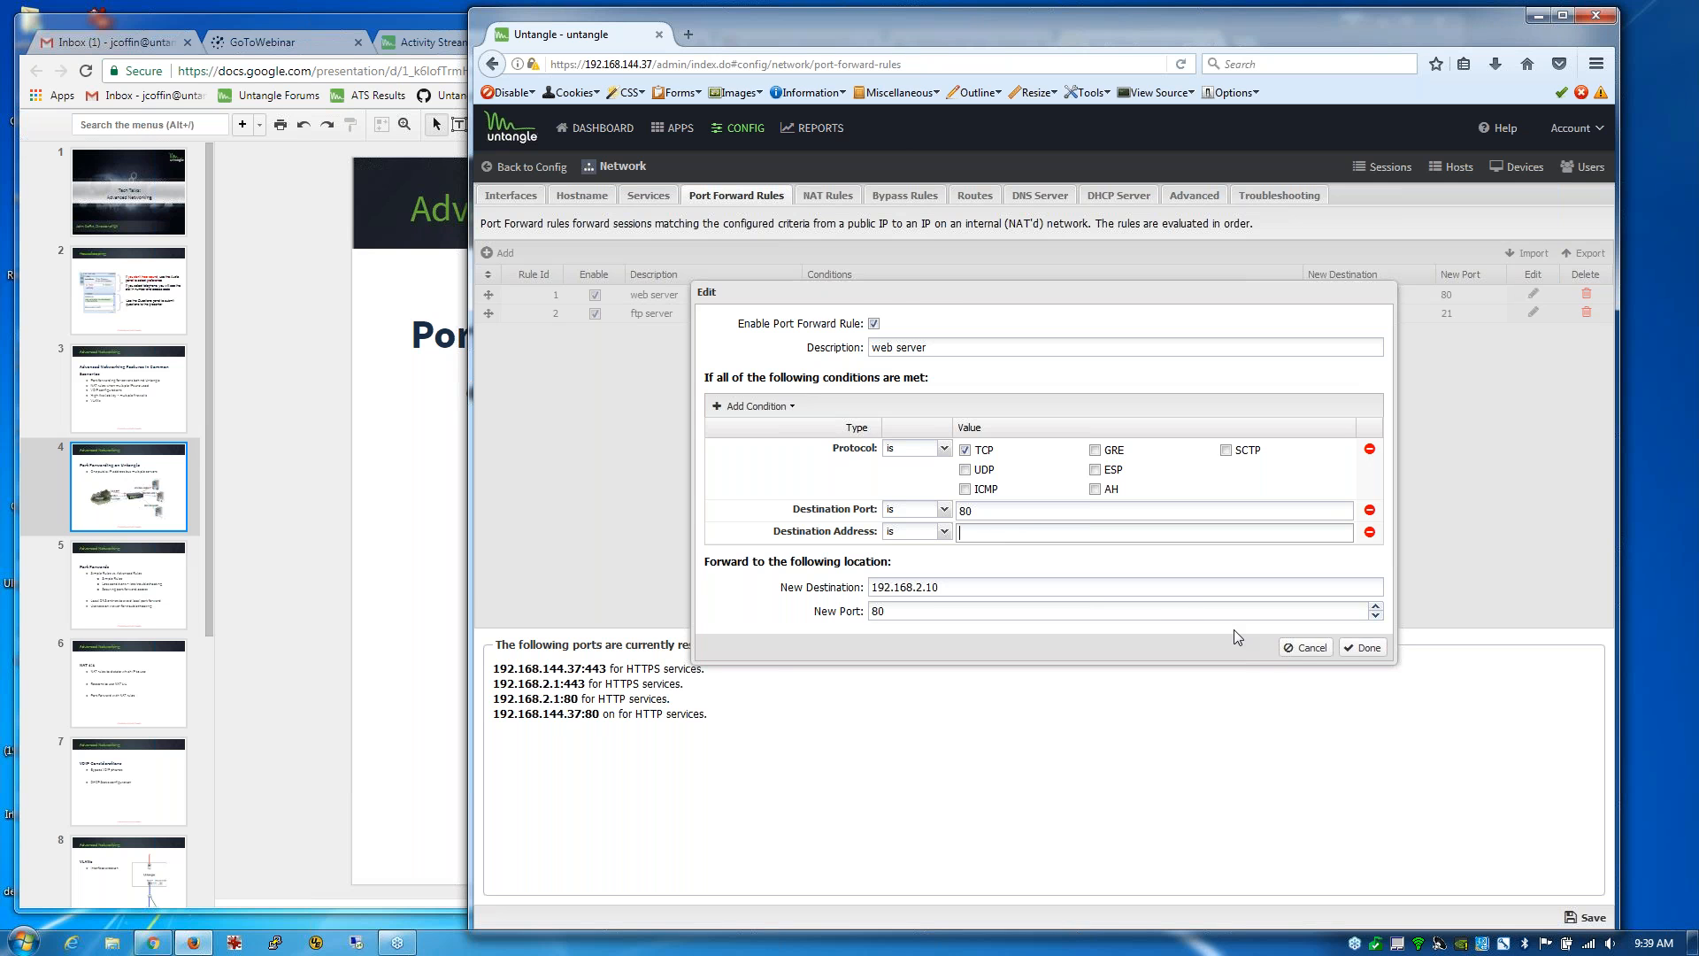
{"action": "left_click", "coordinate": [1305, 646]}
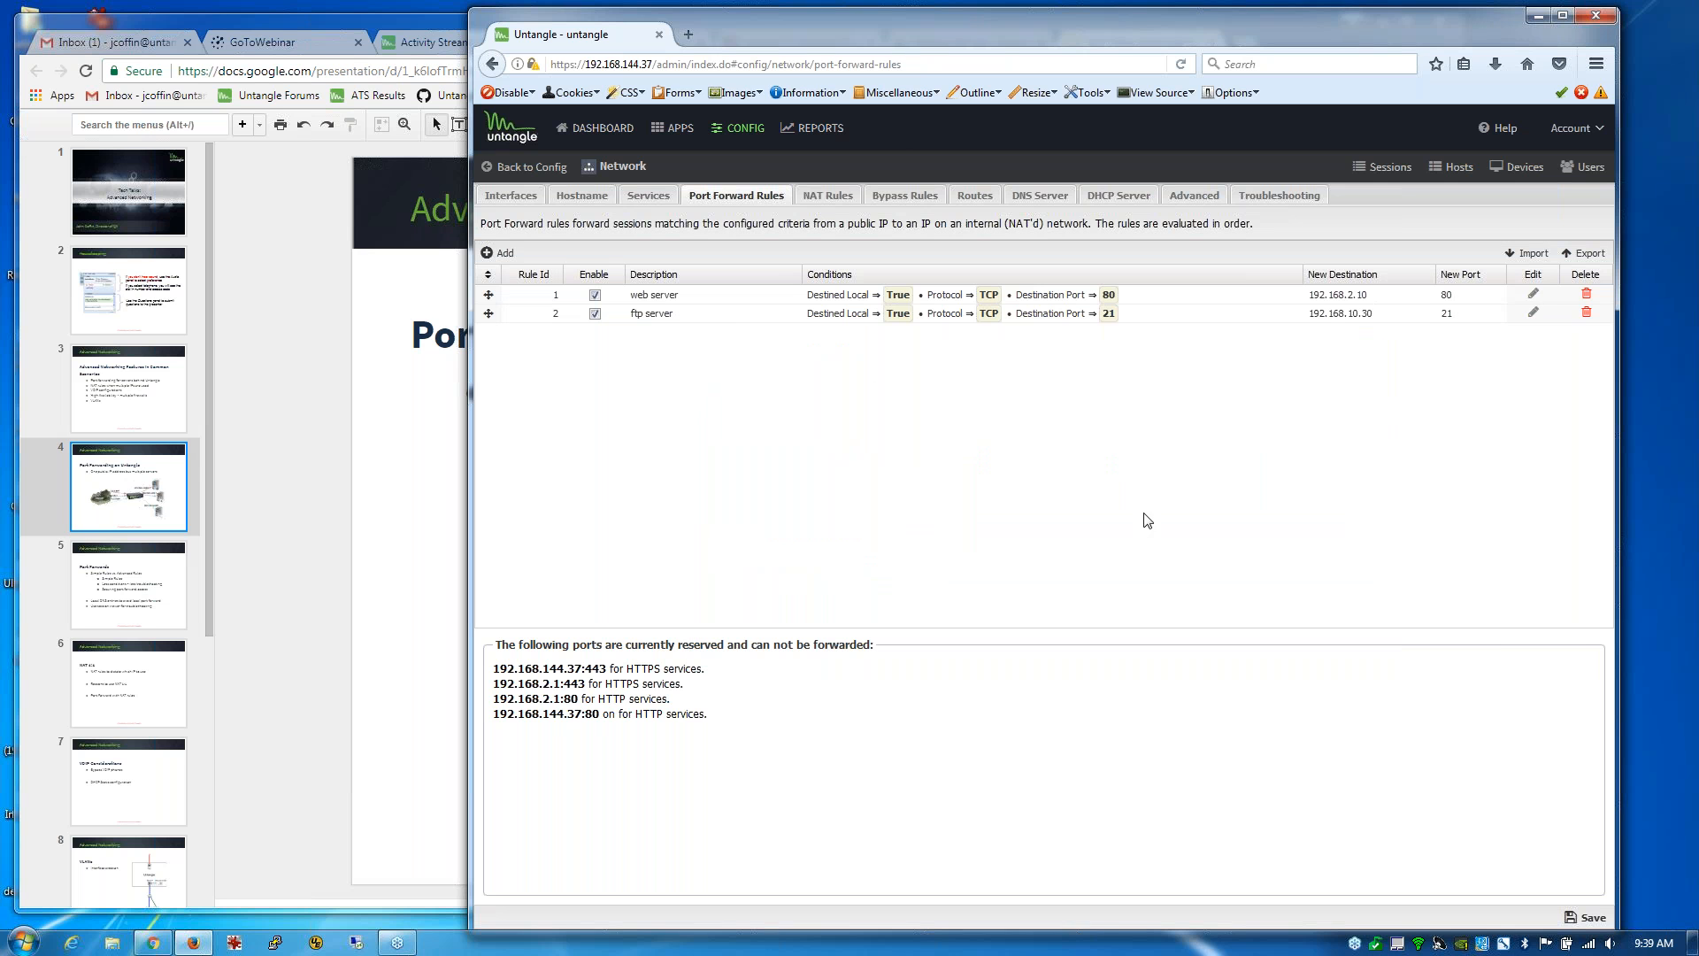
Step: Open the External interface's configuration and add an IPv4 alias entry
{"action": "left_click", "coordinate": [524, 200]}
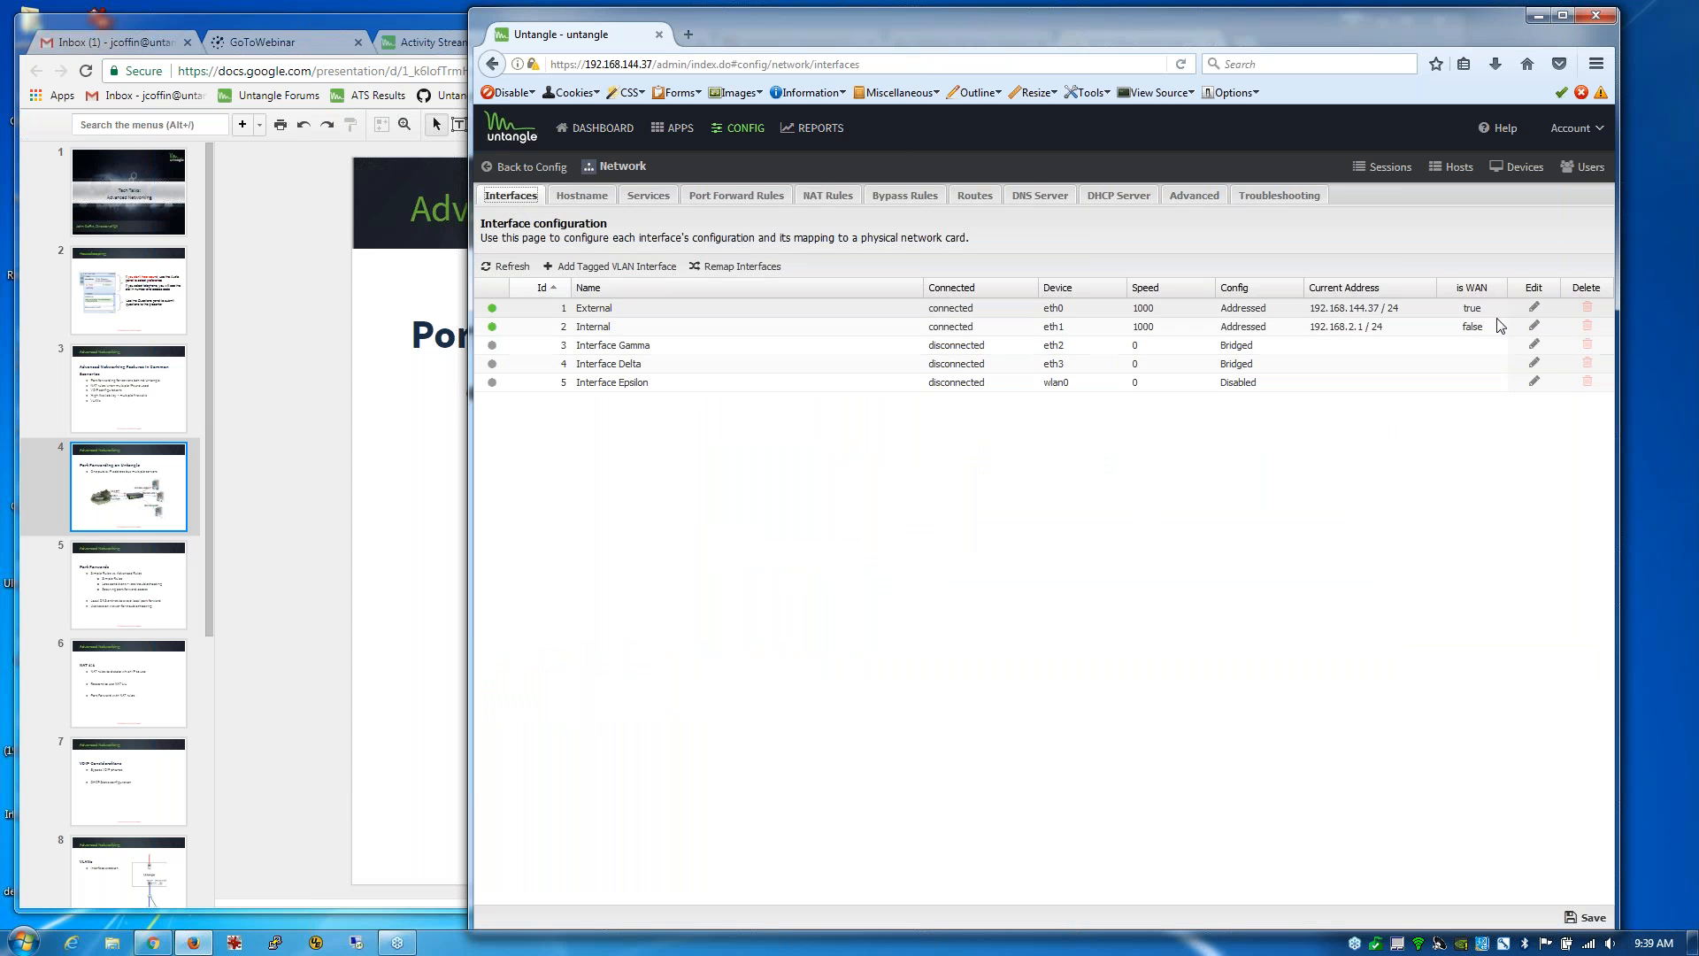
{"action": "left_click", "coordinate": [1533, 307]}
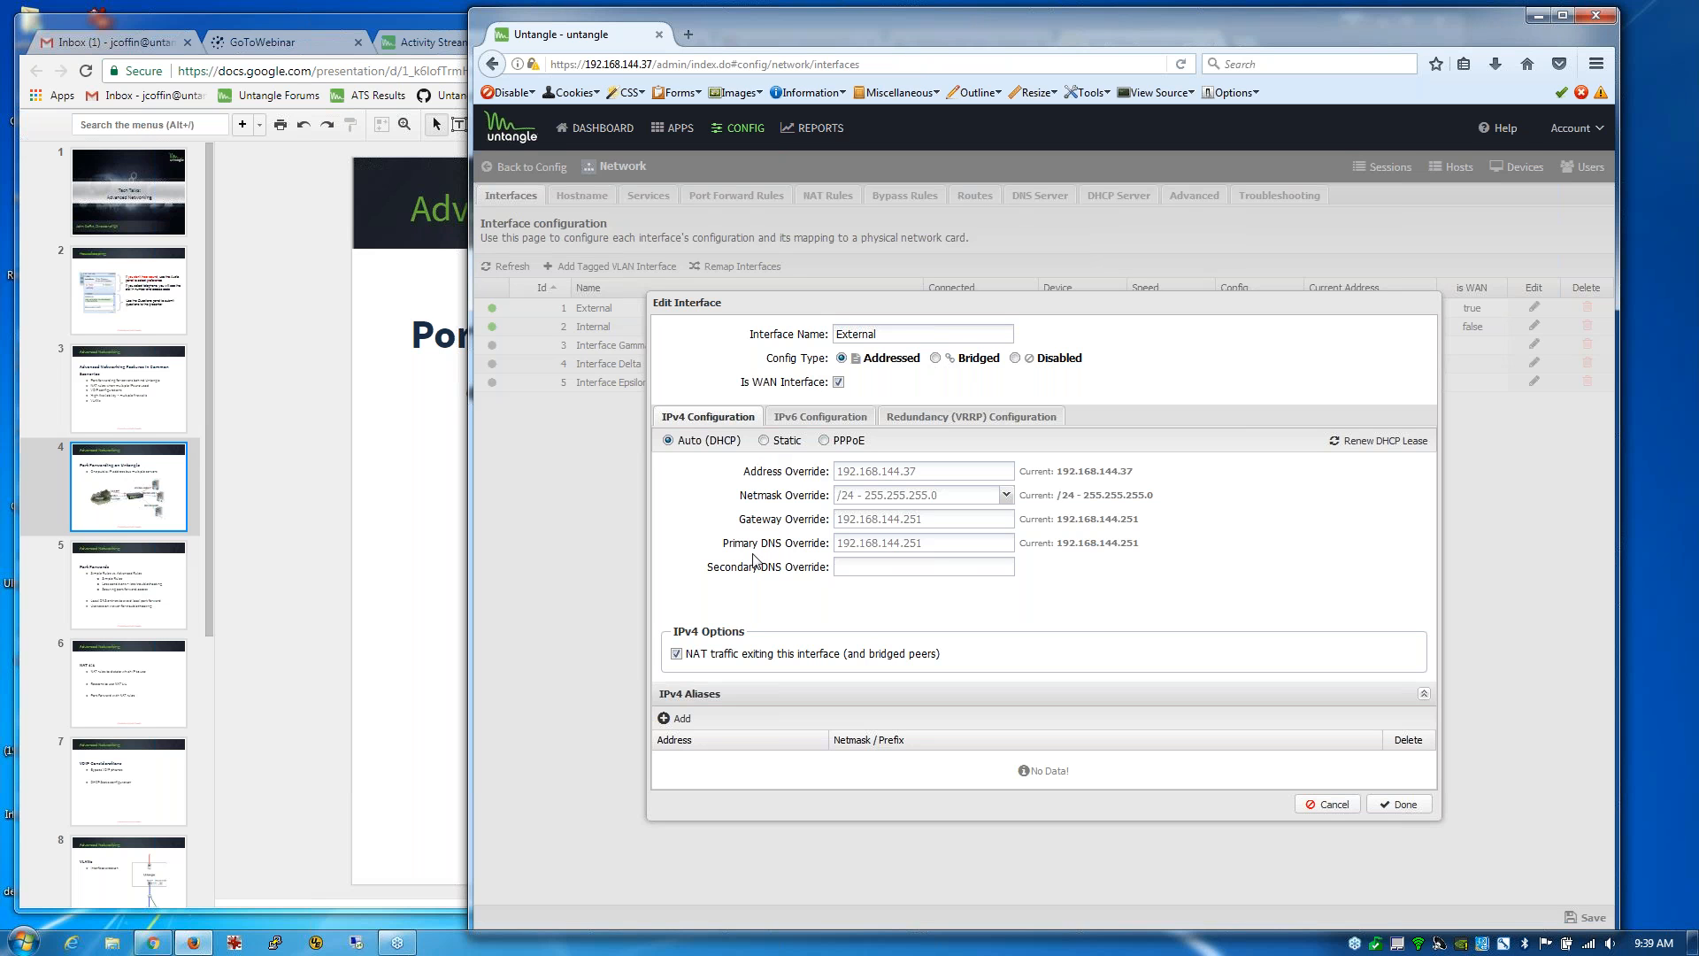
{"action": "left_click", "coordinate": [681, 717]}
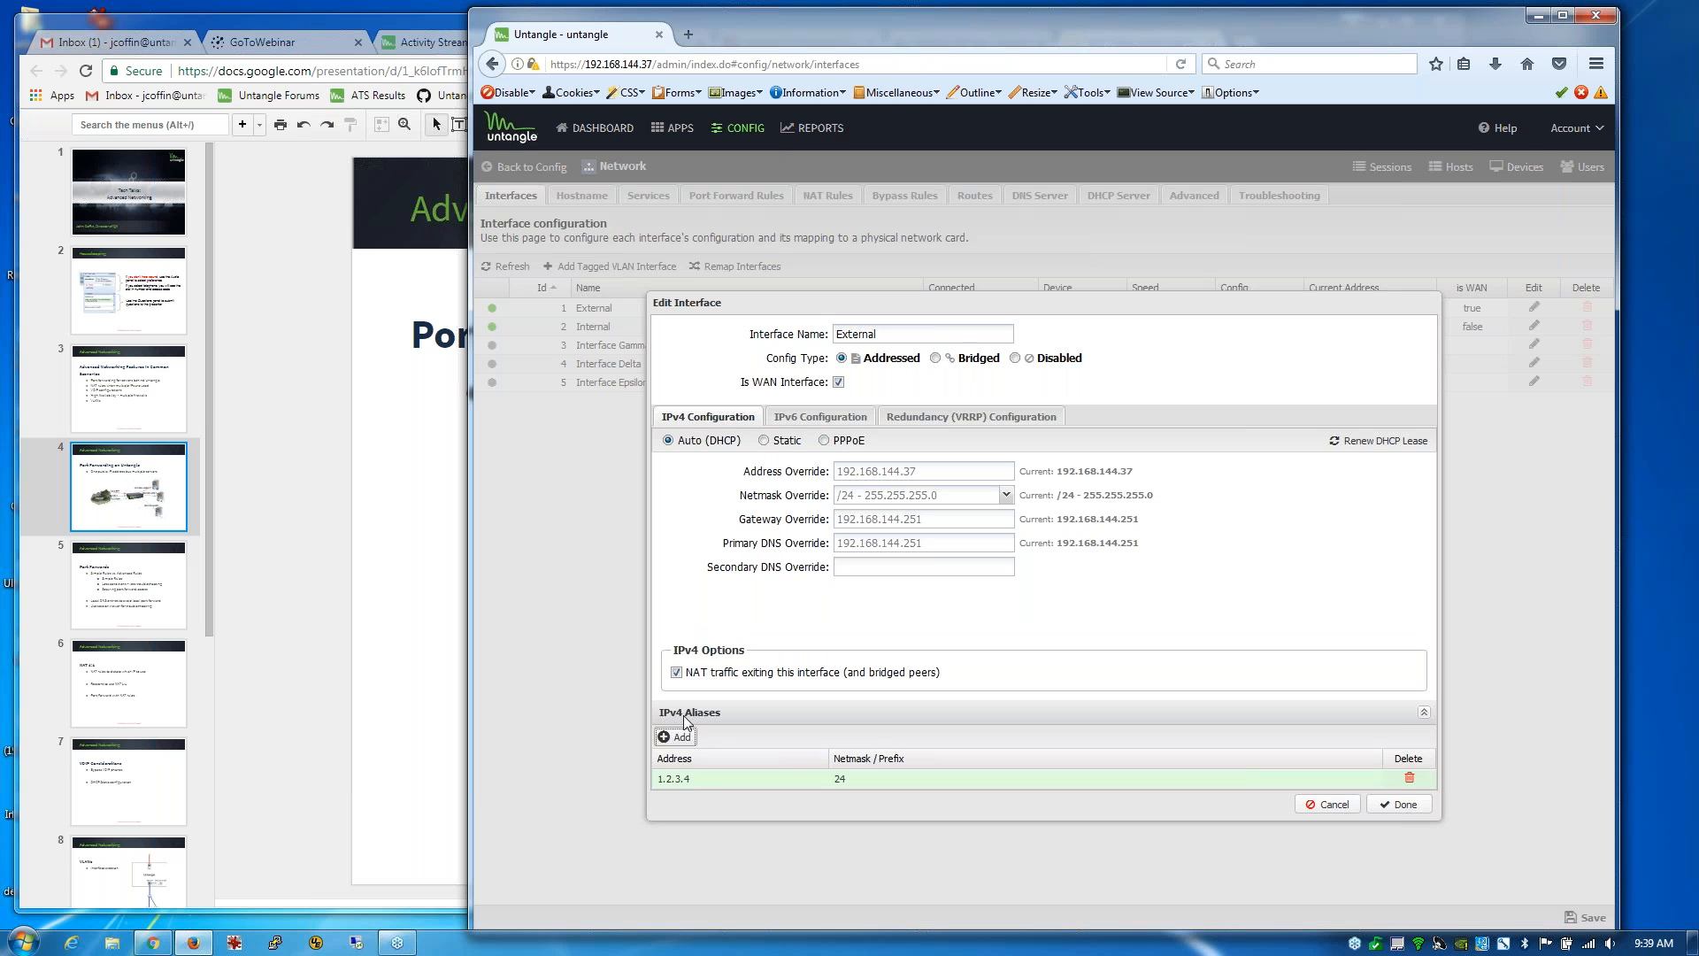
Step: Set the new IPv4 alias address to 192.168.144.38, keeping the 24 prefix, and accept the interface changes
{"action": "left_click", "coordinate": [709, 779]}
{"action": "key", "text": "BackSpace"}
{"action": "key", "text": "BackSpace"}
{"action": "key", "text": "BackSpace"}
{"action": "key", "text": "BackSpace"}
{"action": "key", "text": "BackSpace"}
{"action": "key", "text": "BackSpace"}
{"action": "type", "text": "92"}
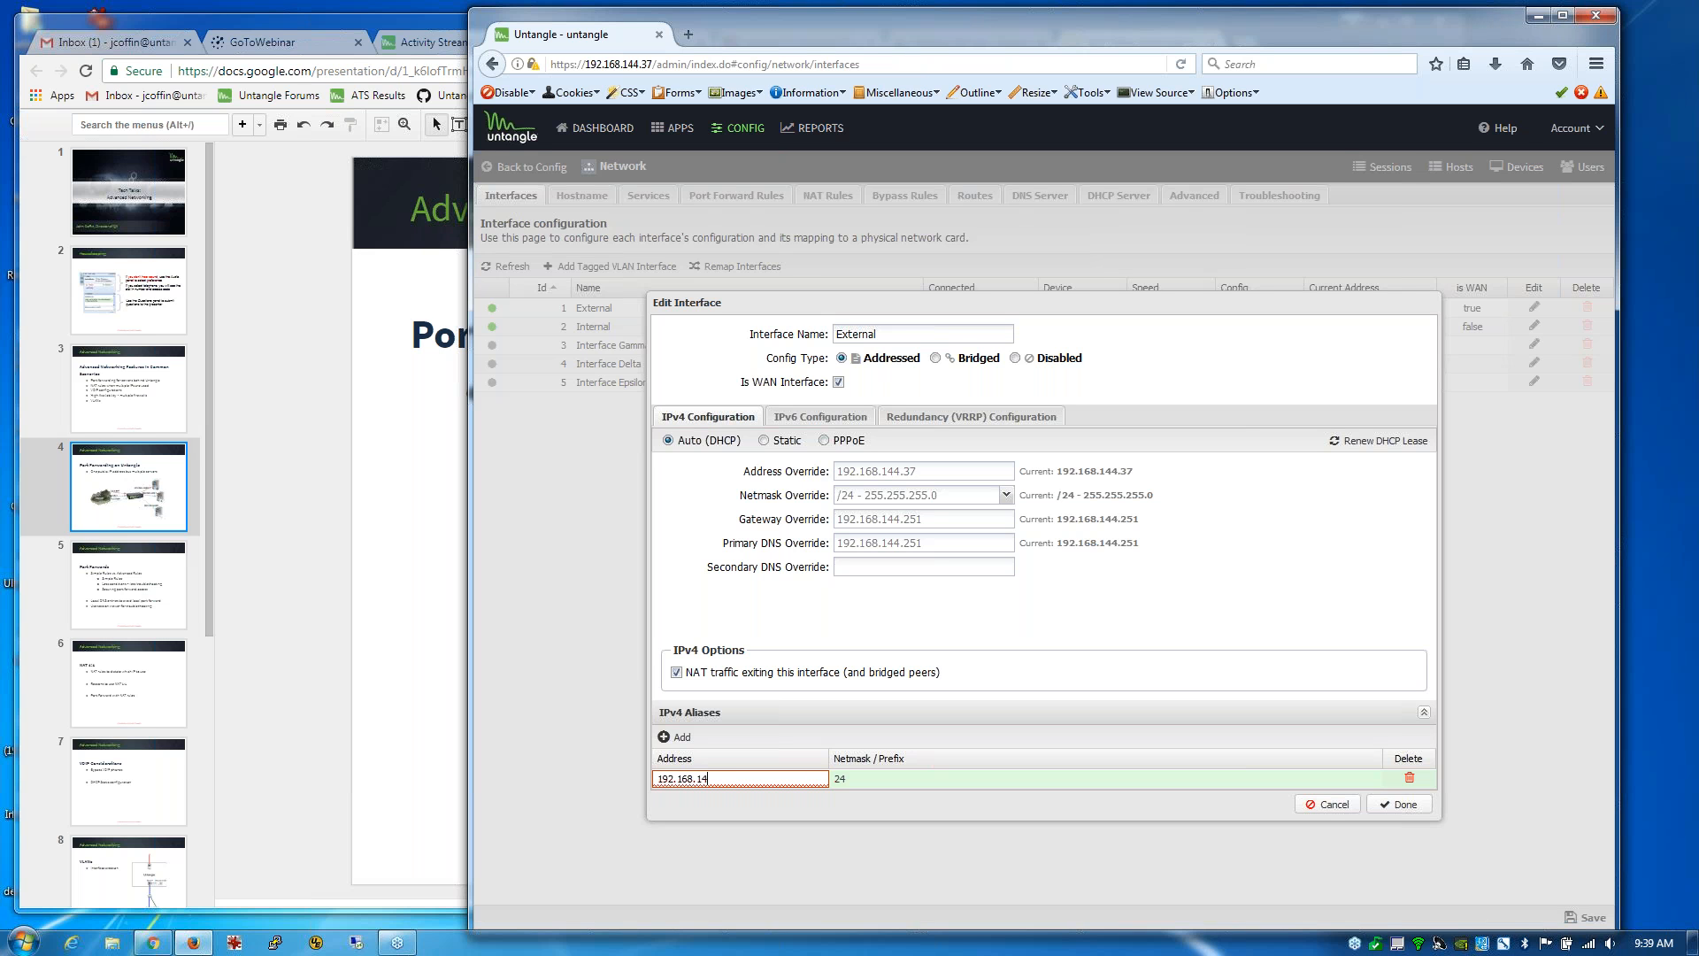
{"action": "type", "text": ".168.144.338"}
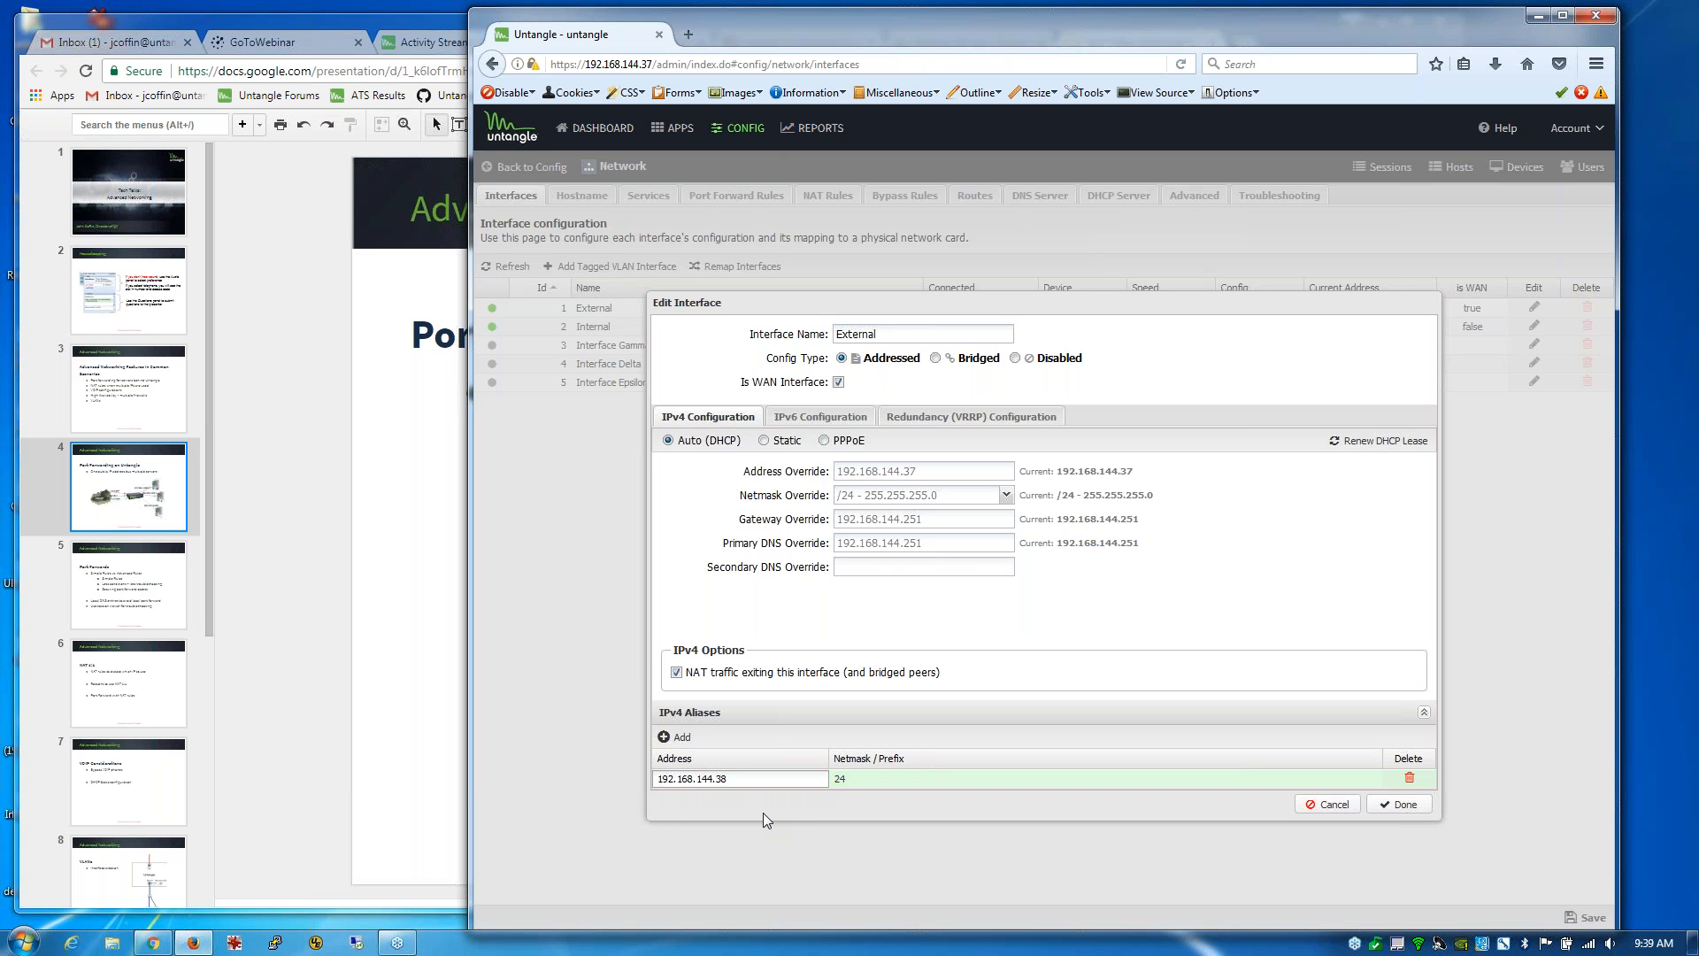
{"action": "key", "text": "Tab"}
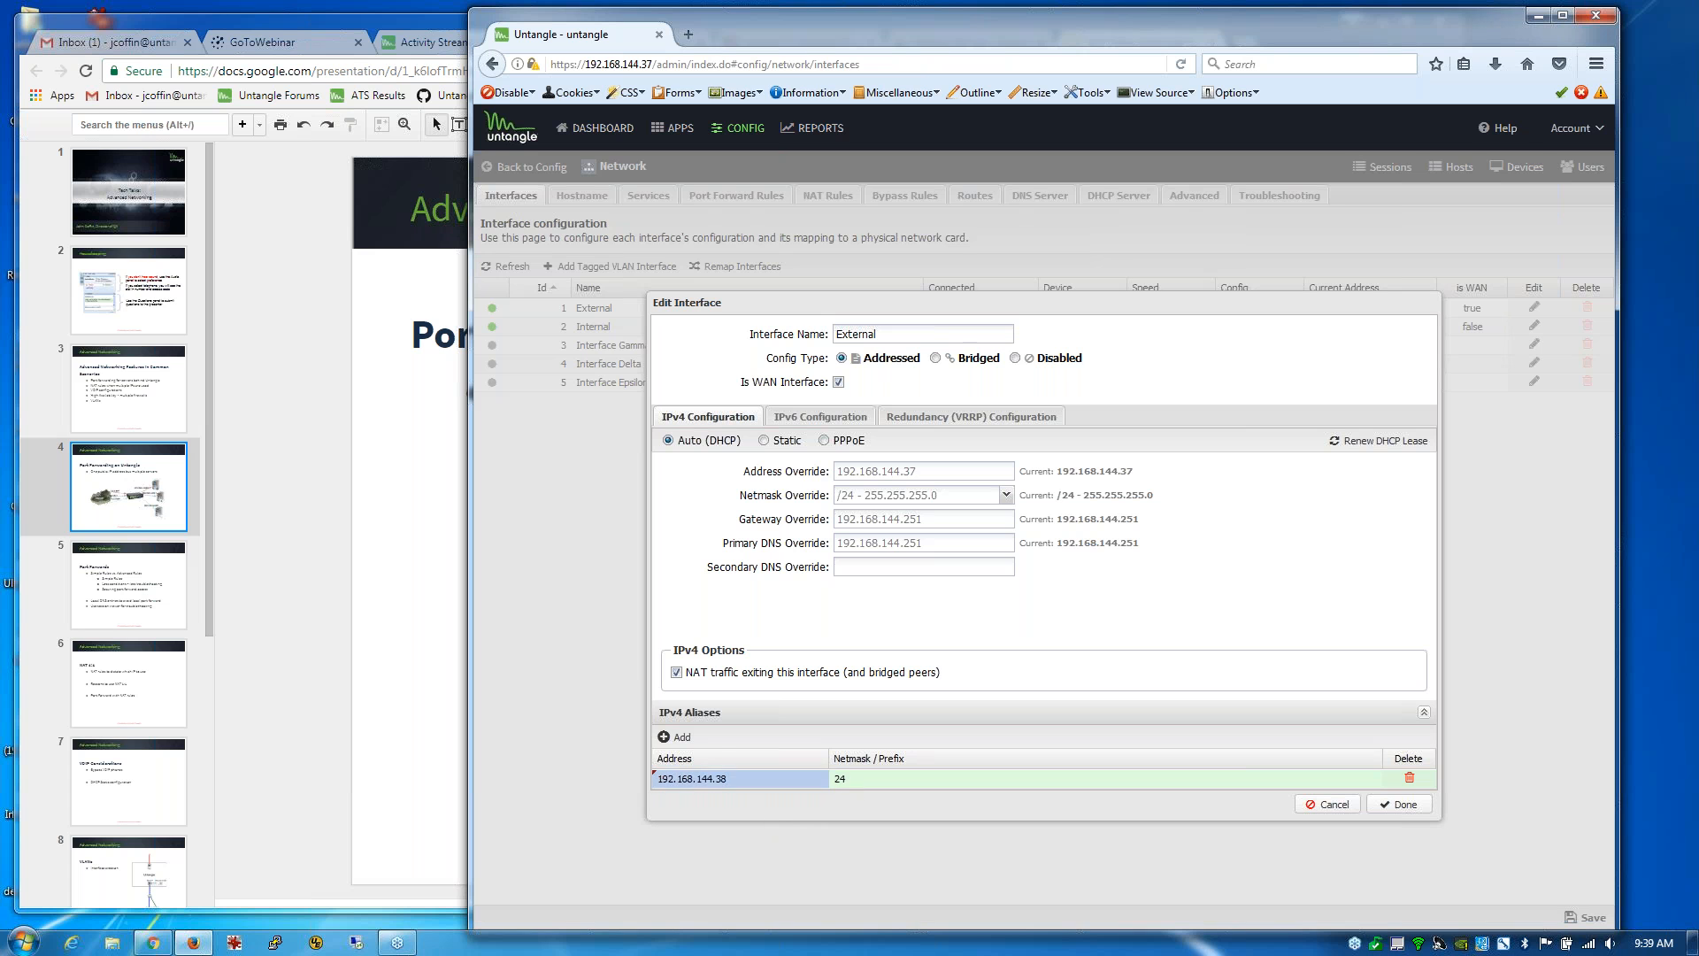
{"action": "double_click", "coordinate": [869, 782]}
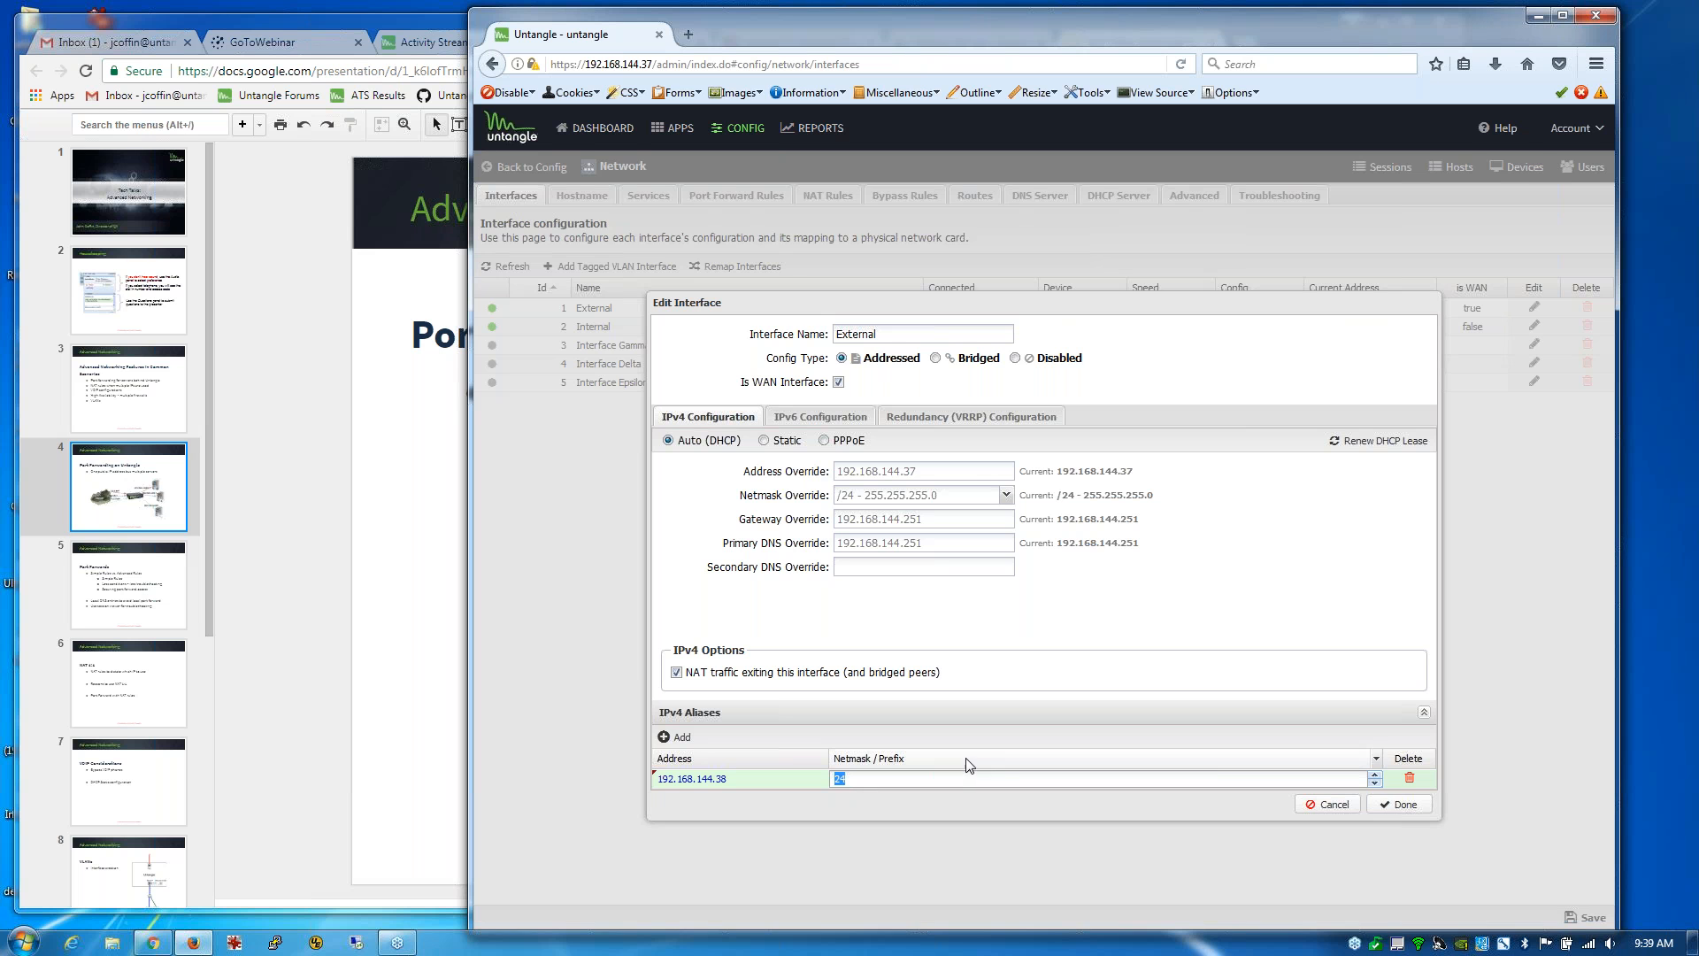
{"action": "left_click", "coordinate": [1397, 803]}
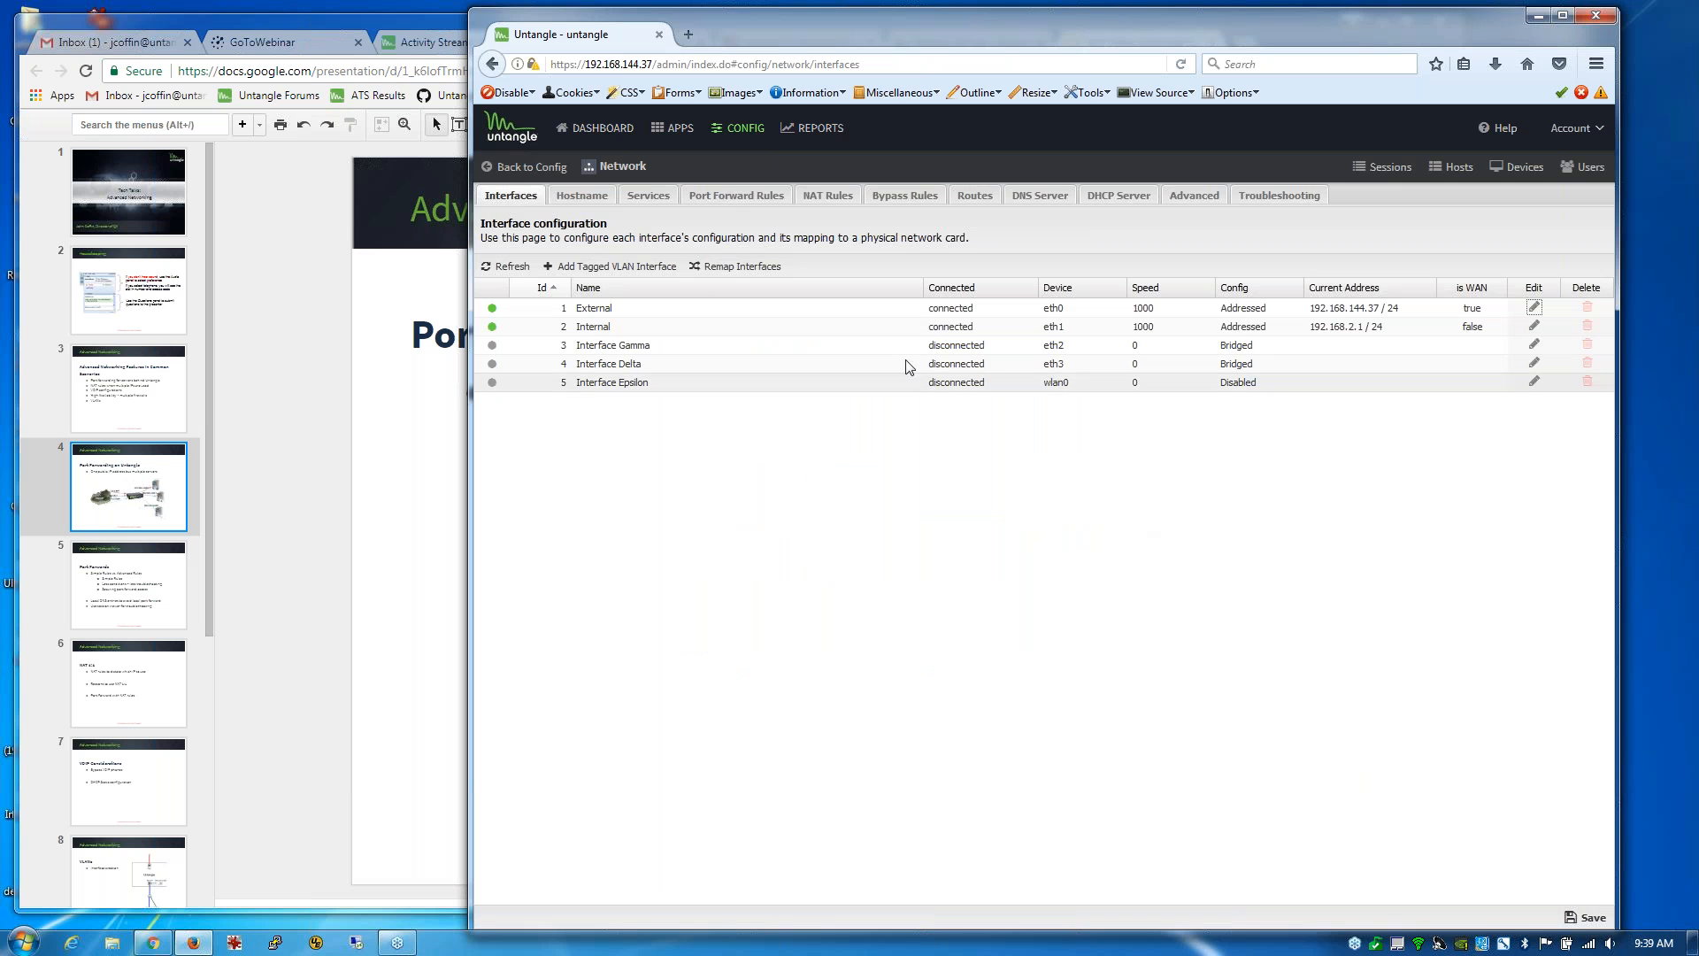
Step: In the web server port forward rule, replace the Destined Local condition with Destination Address 192.168.144.38
{"action": "left_click", "coordinate": [735, 196]}
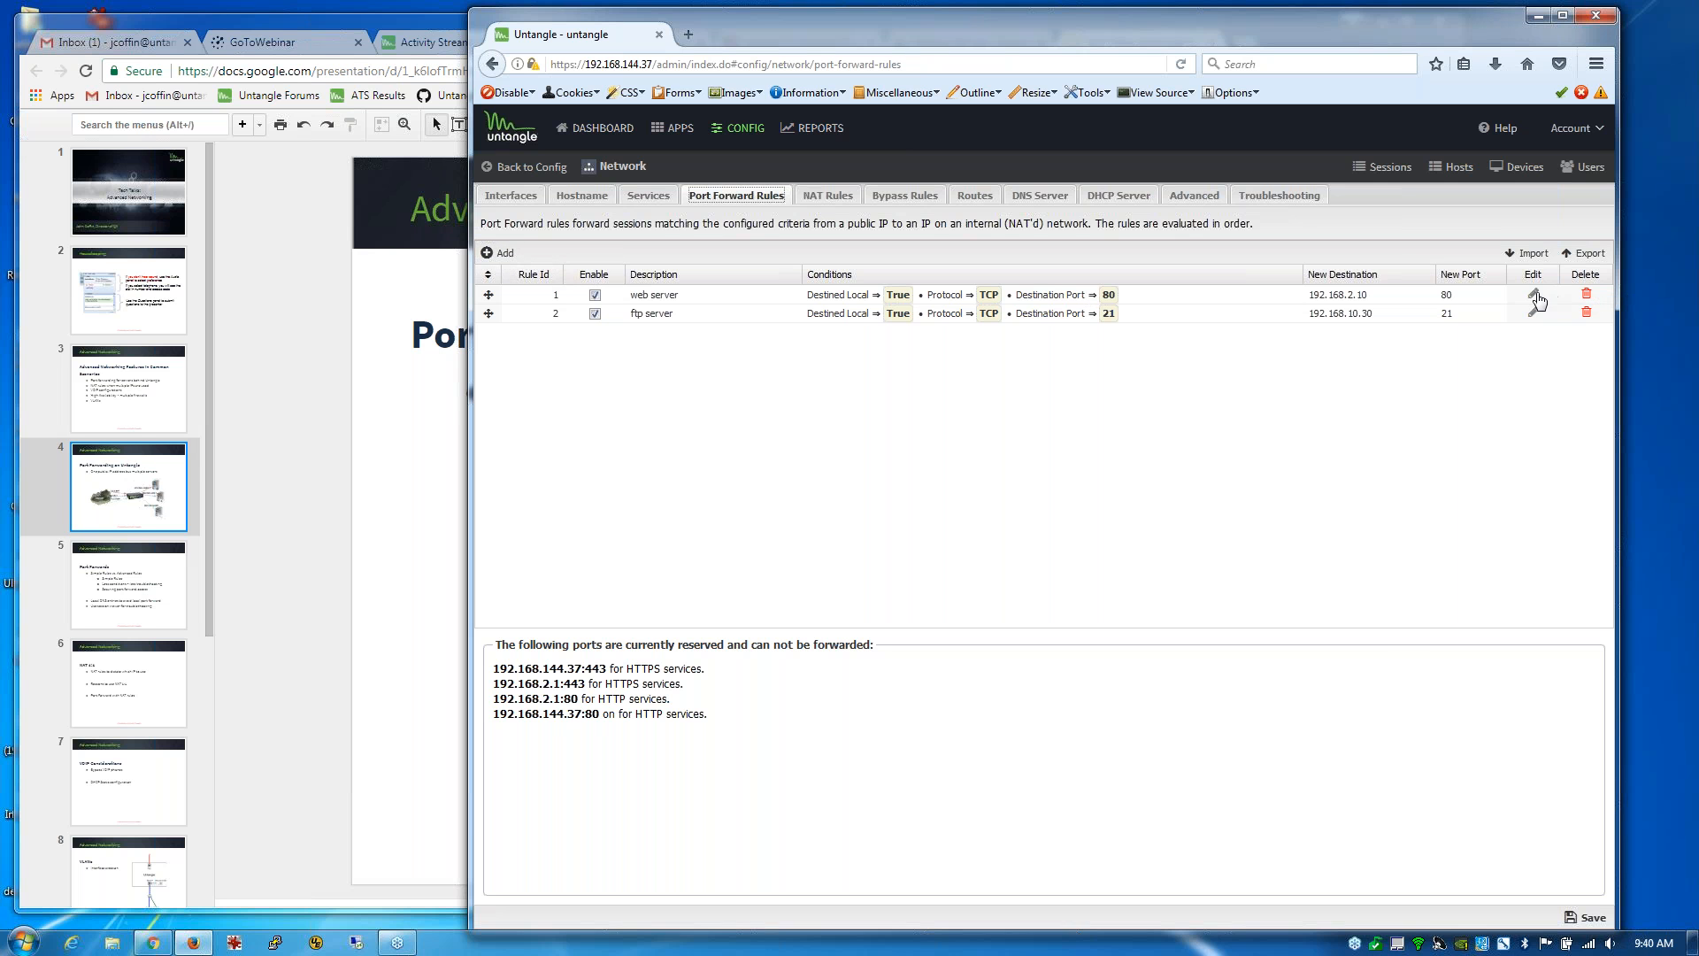
{"action": "left_click", "coordinate": [1534, 294]}
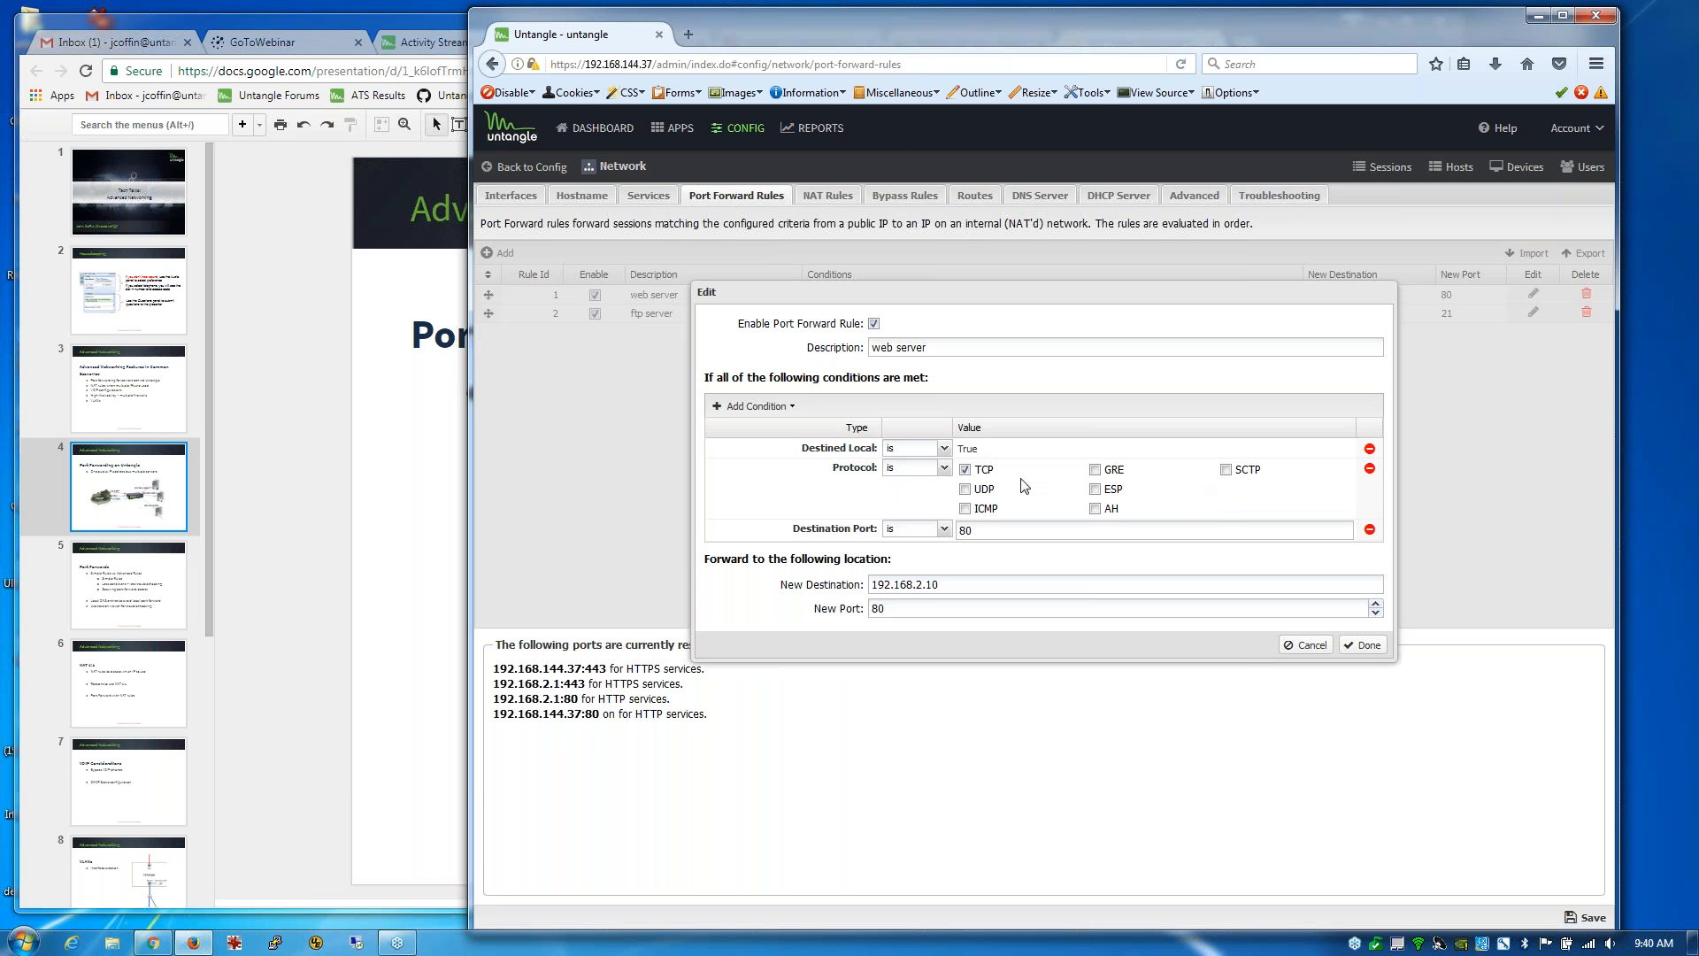
{"action": "left_click", "coordinate": [1369, 448]}
{"action": "left_click", "coordinate": [746, 409]}
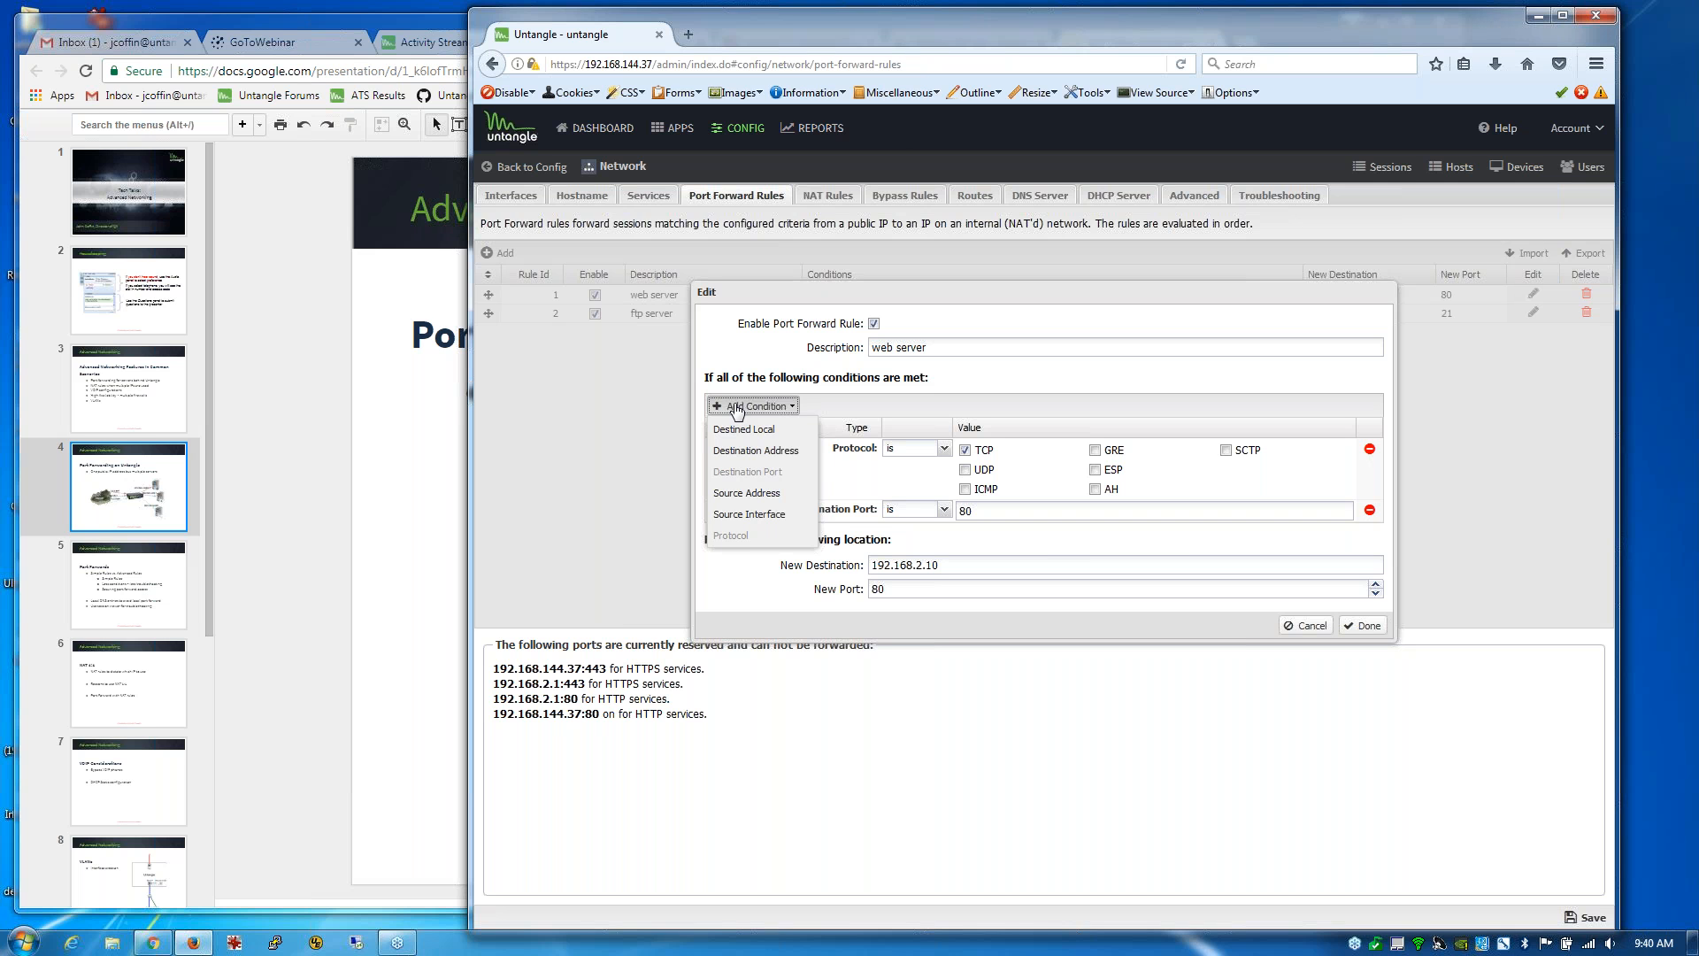
{"action": "left_click", "coordinate": [755, 452]}
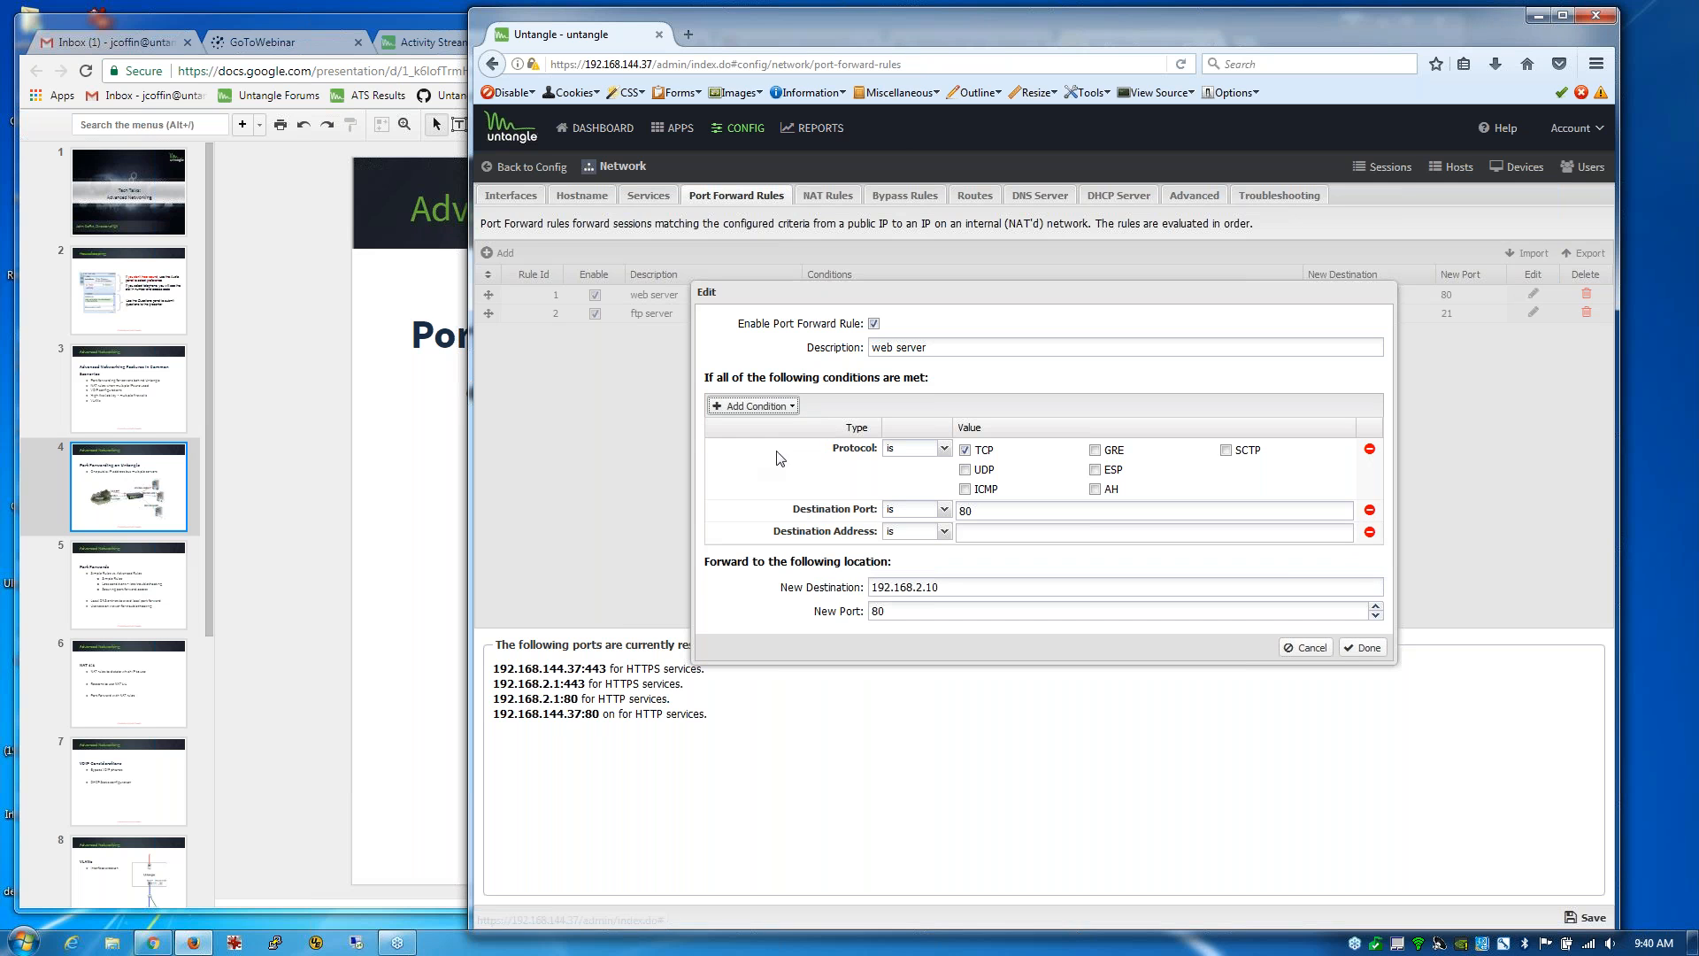
{"action": "type", "text": "192.168."}
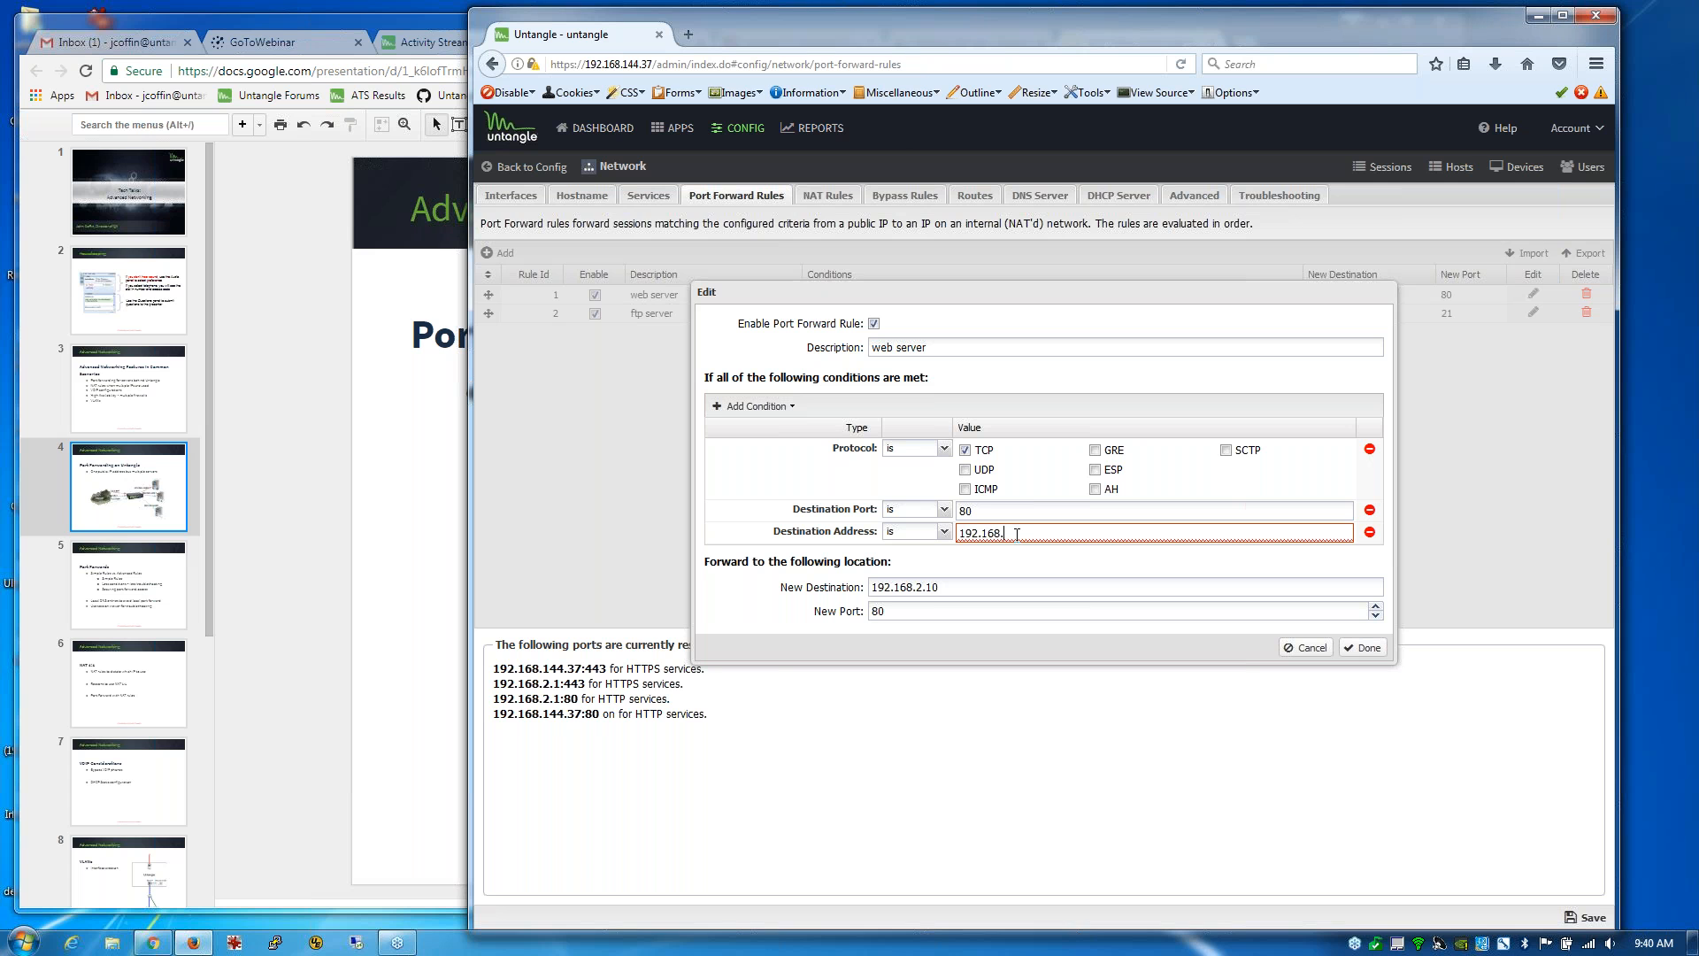
{"action": "type", "text": "144.38"}
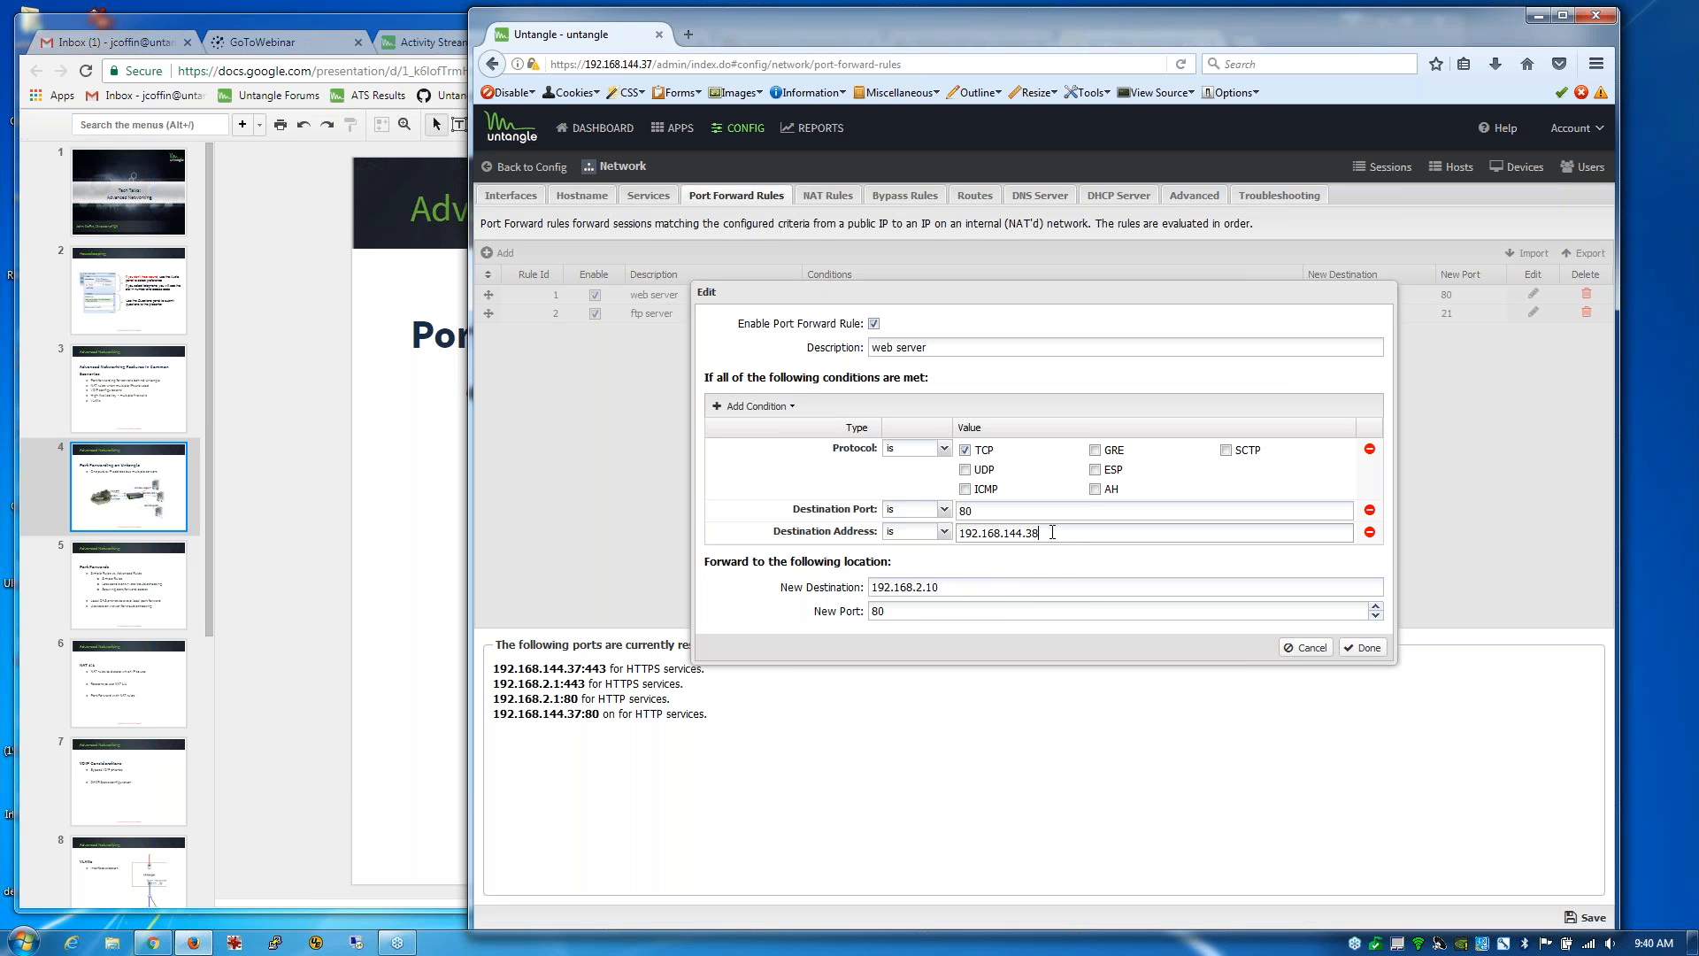
Step: Accept the edited web server rule and save the network settings
{"action": "left_click_drag", "start_coordinate": [1035, 532], "coordinate": [945, 531]}
{"action": "left_click", "coordinate": [1370, 650]}
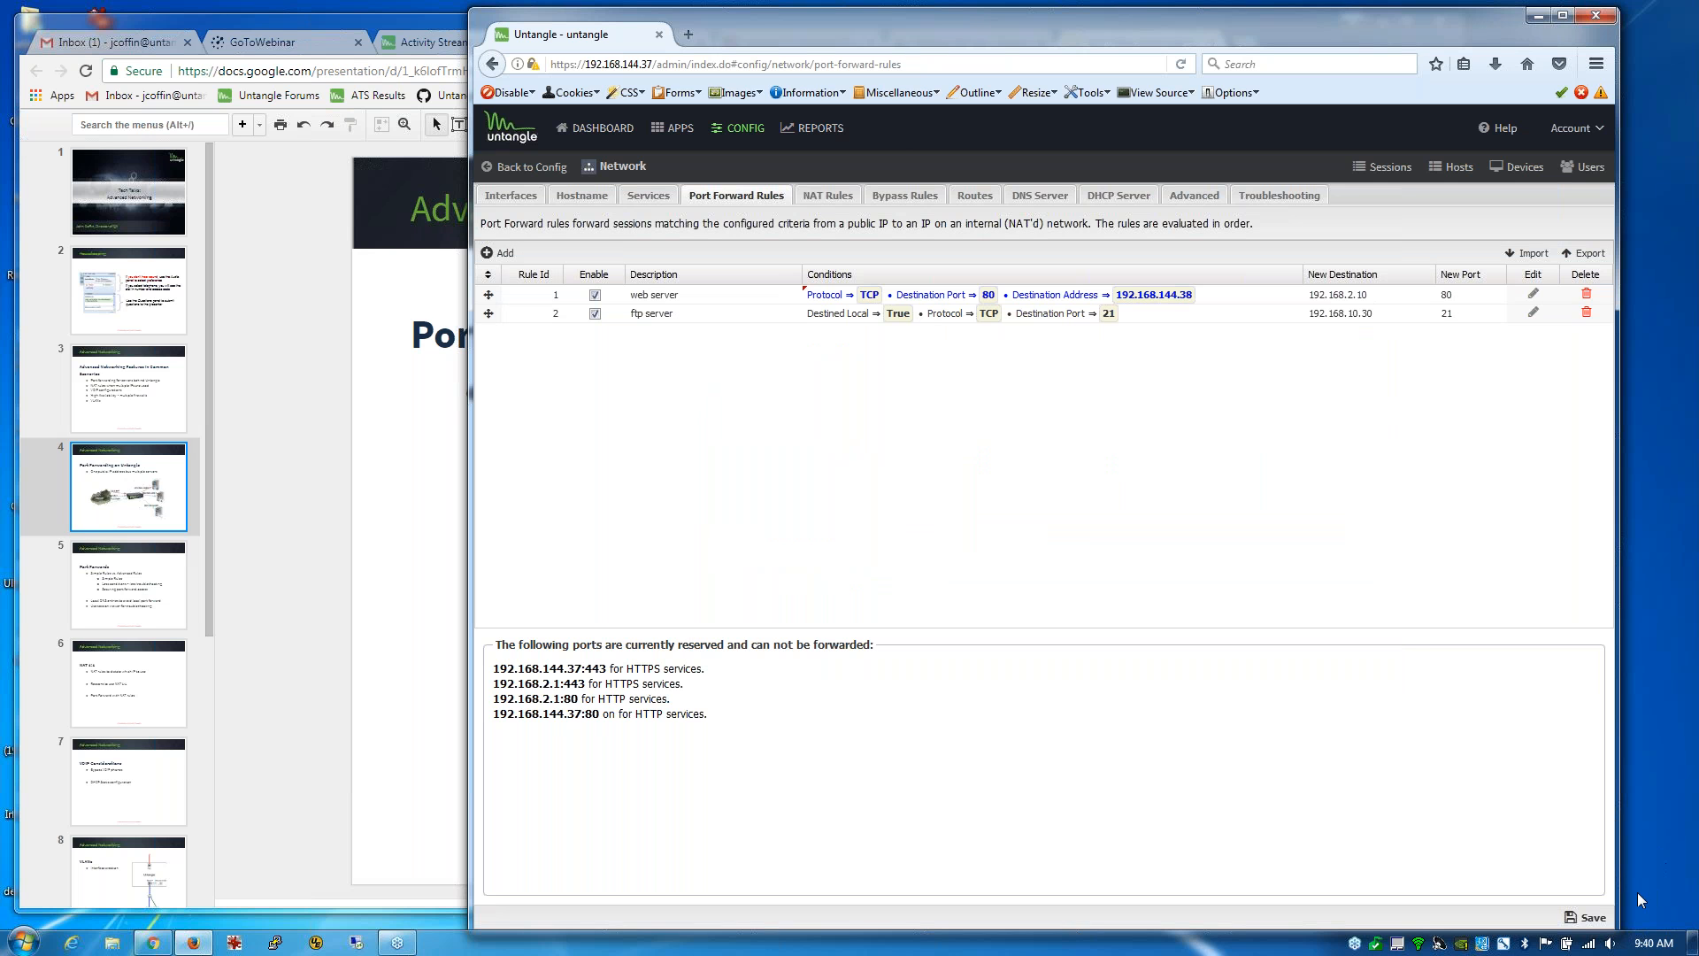
{"action": "left_click", "coordinate": [1590, 918]}
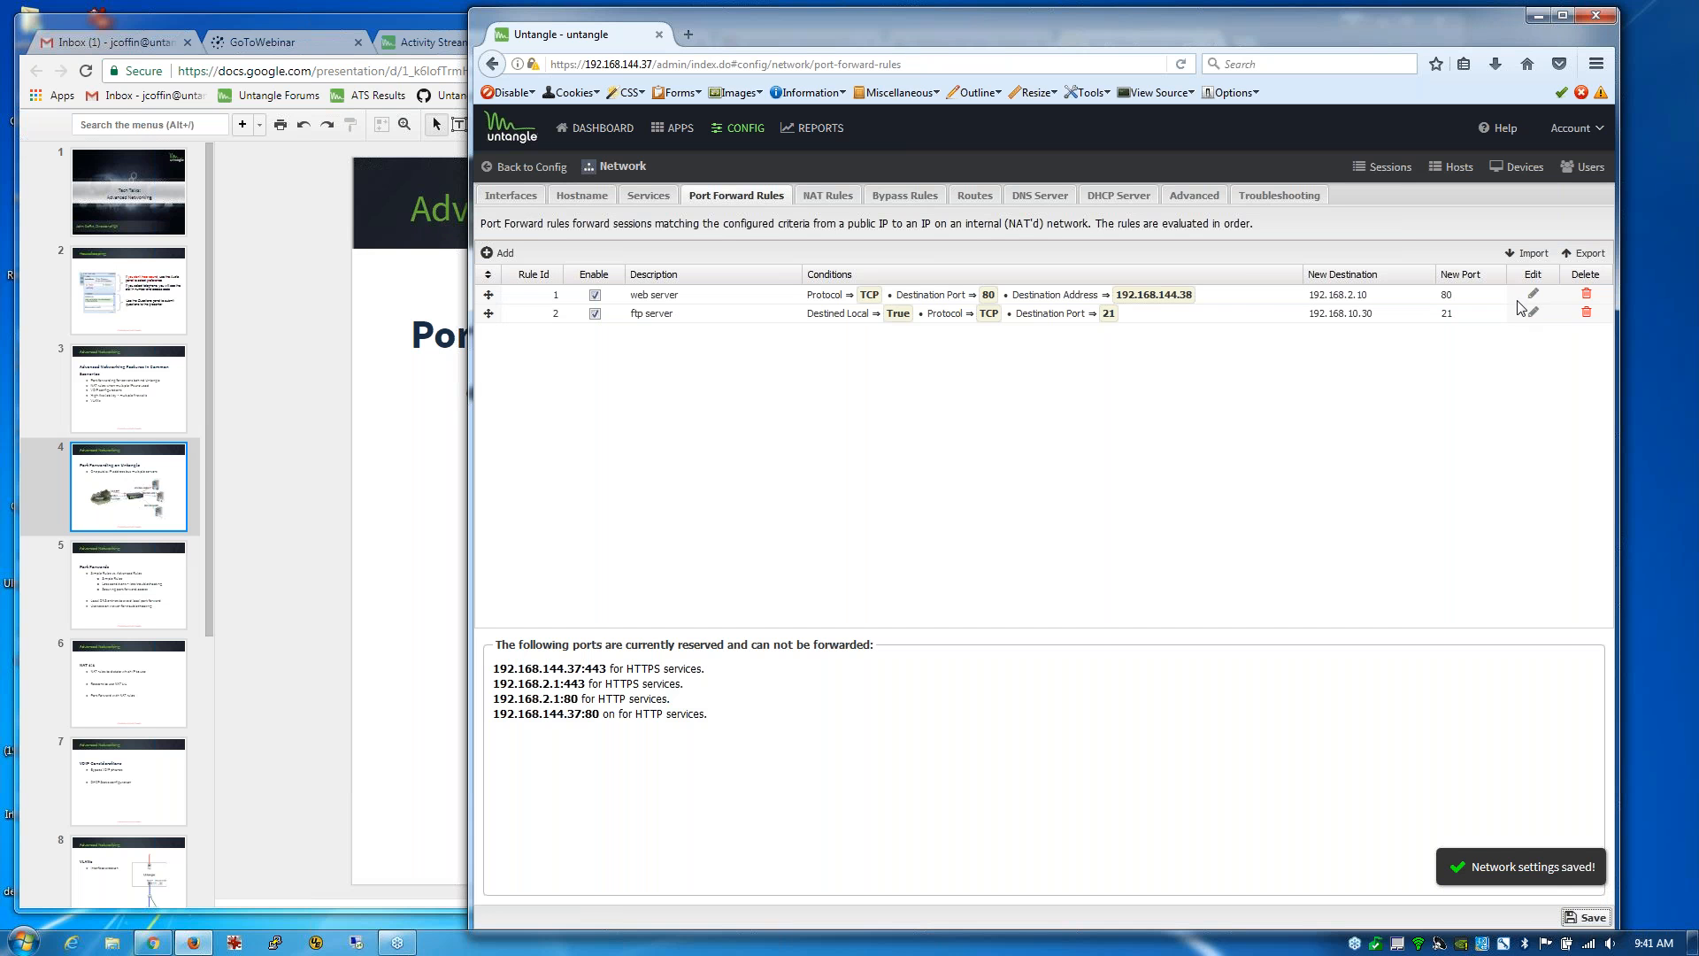
Step: Add a Source Address condition of 23.23.23.34 to the web server port forward rule
{"action": "left_click", "coordinate": [1534, 298]}
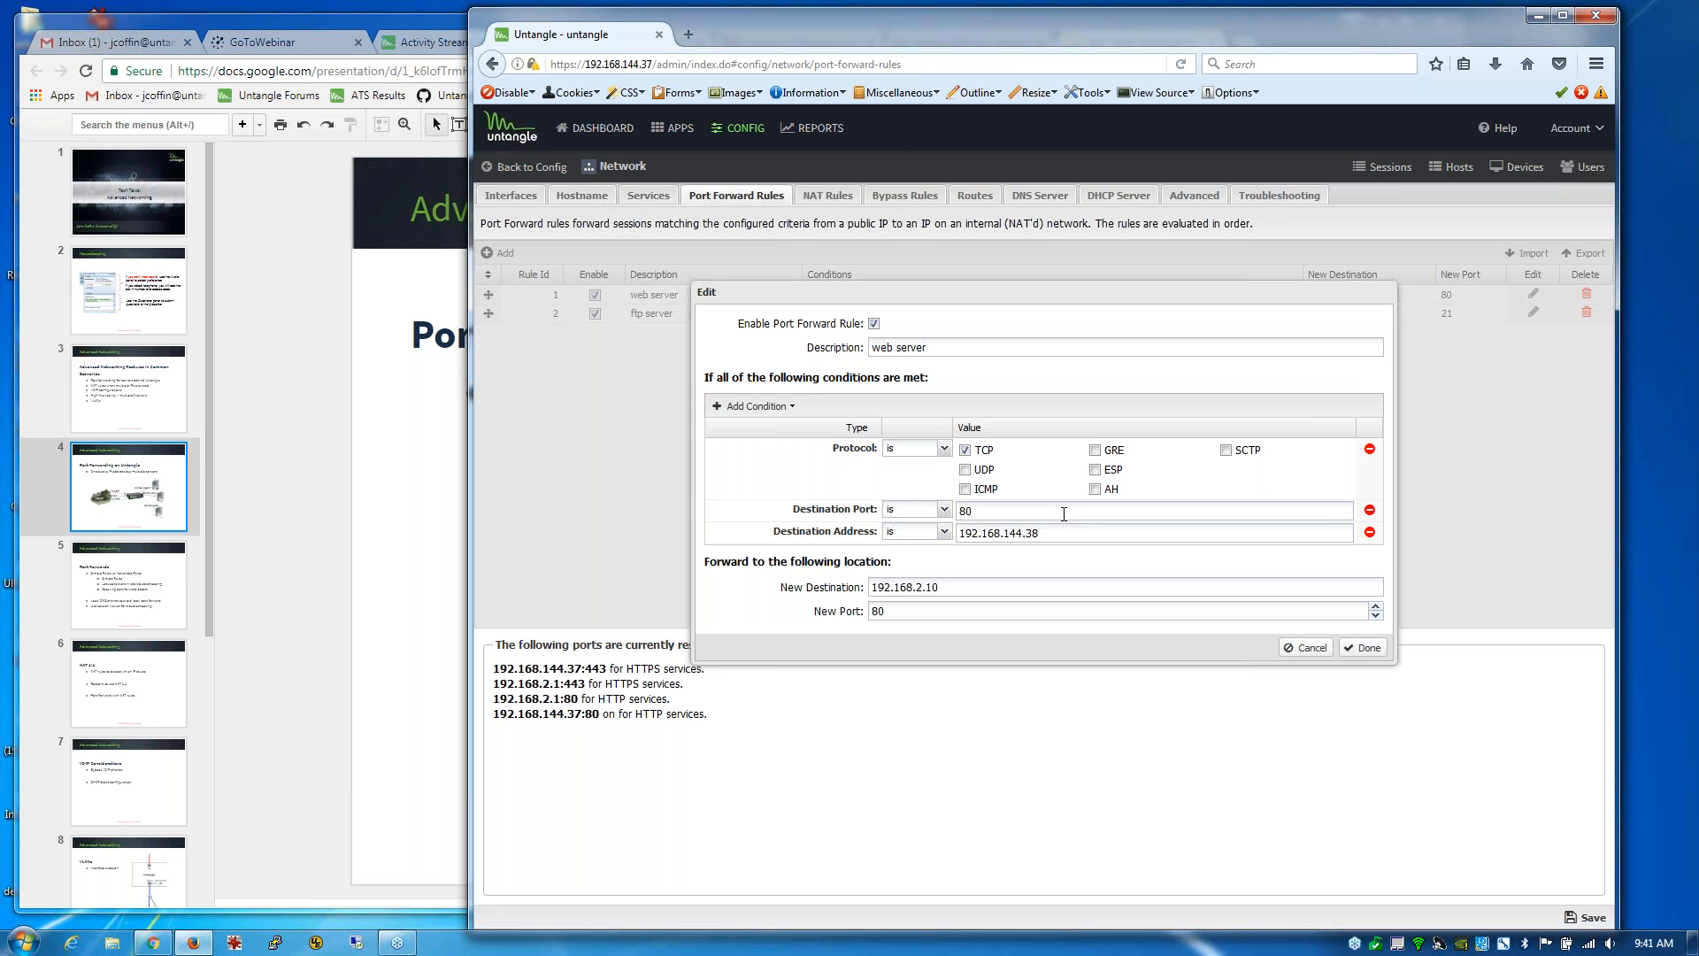
{"action": "left_click", "coordinate": [785, 406]}
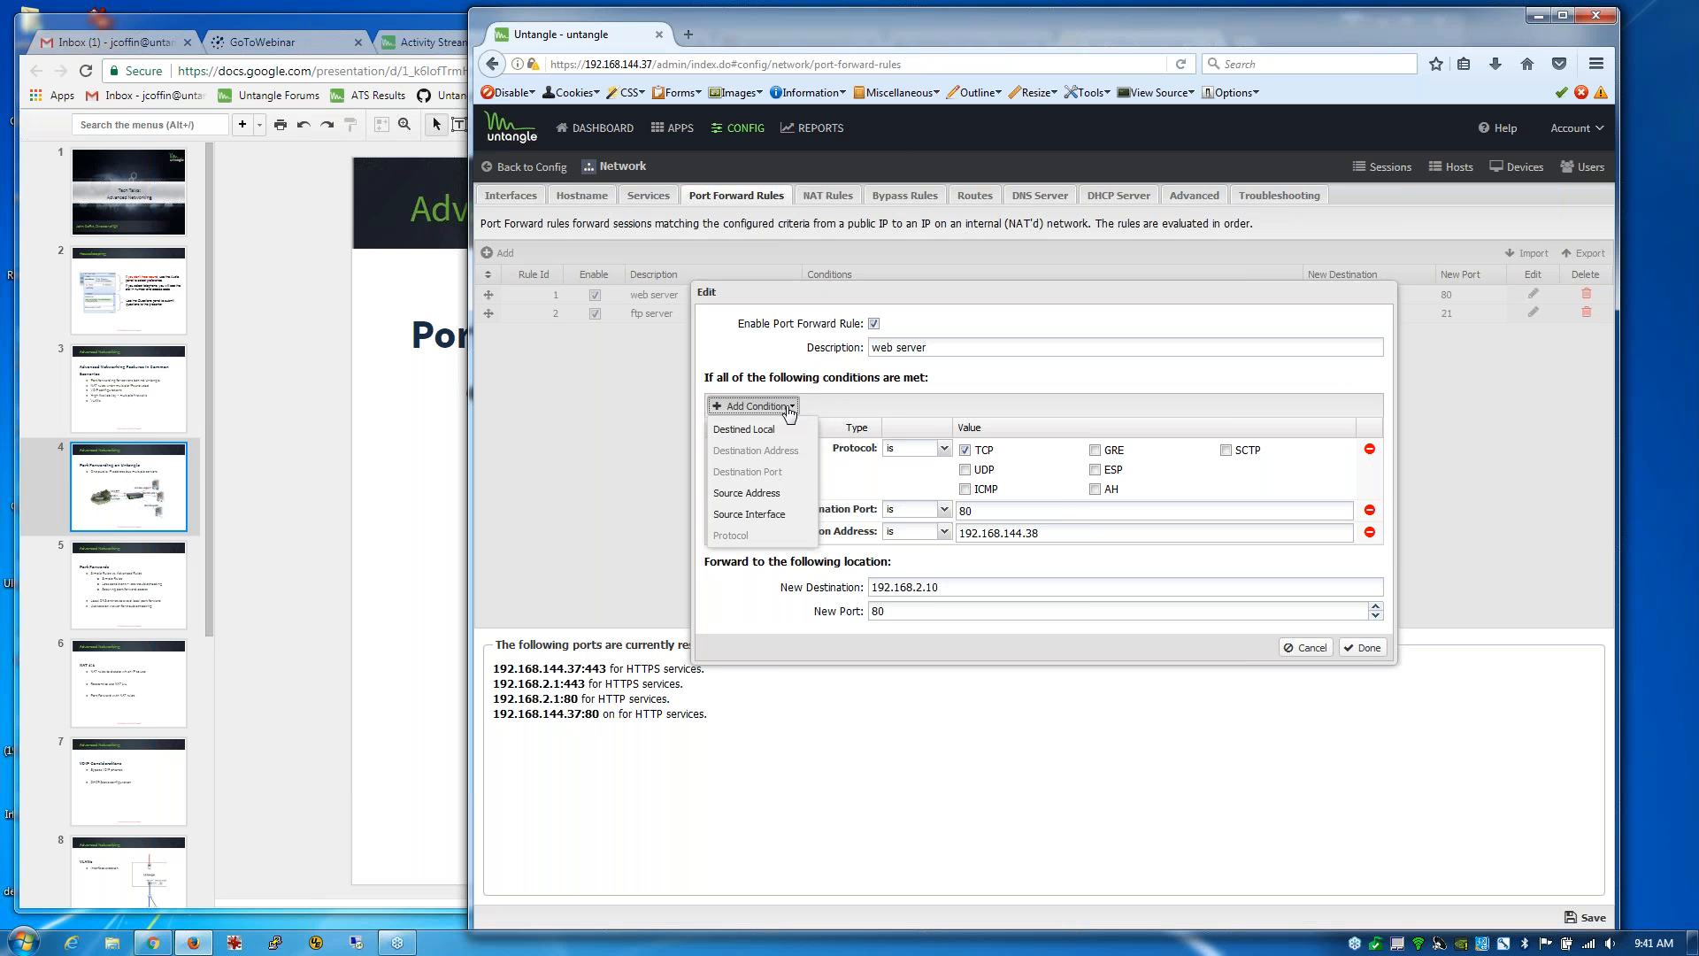
{"action": "left_click", "coordinate": [748, 493]}
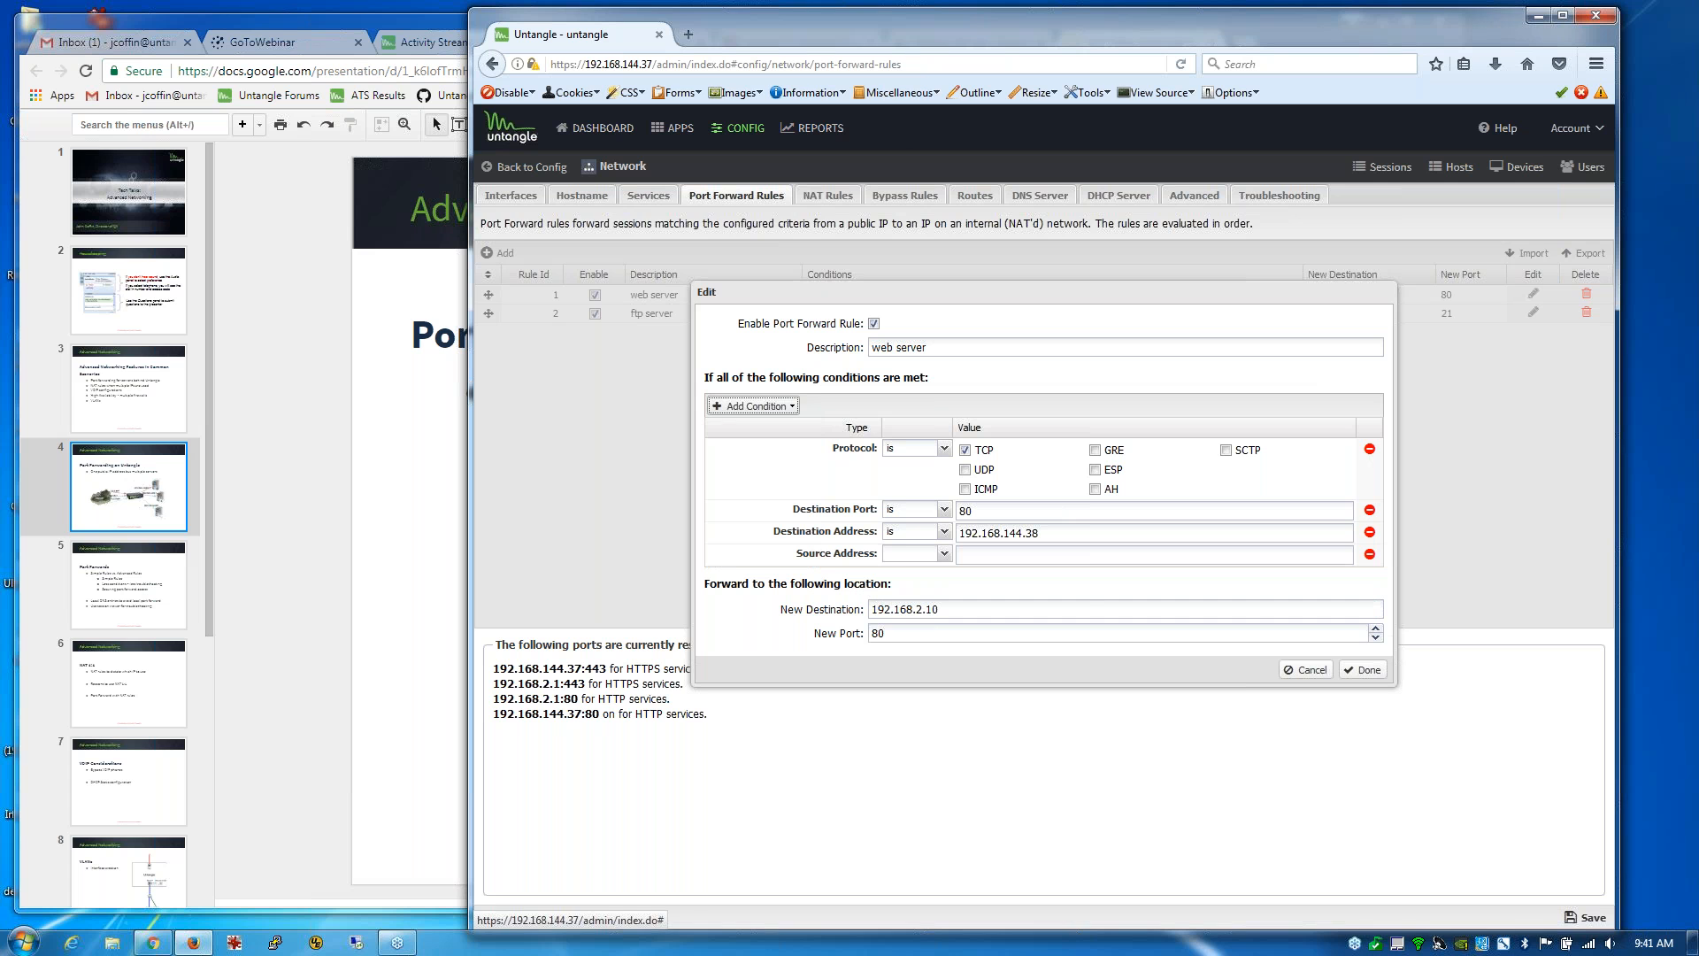
{"action": "left_click", "coordinate": [1003, 557]}
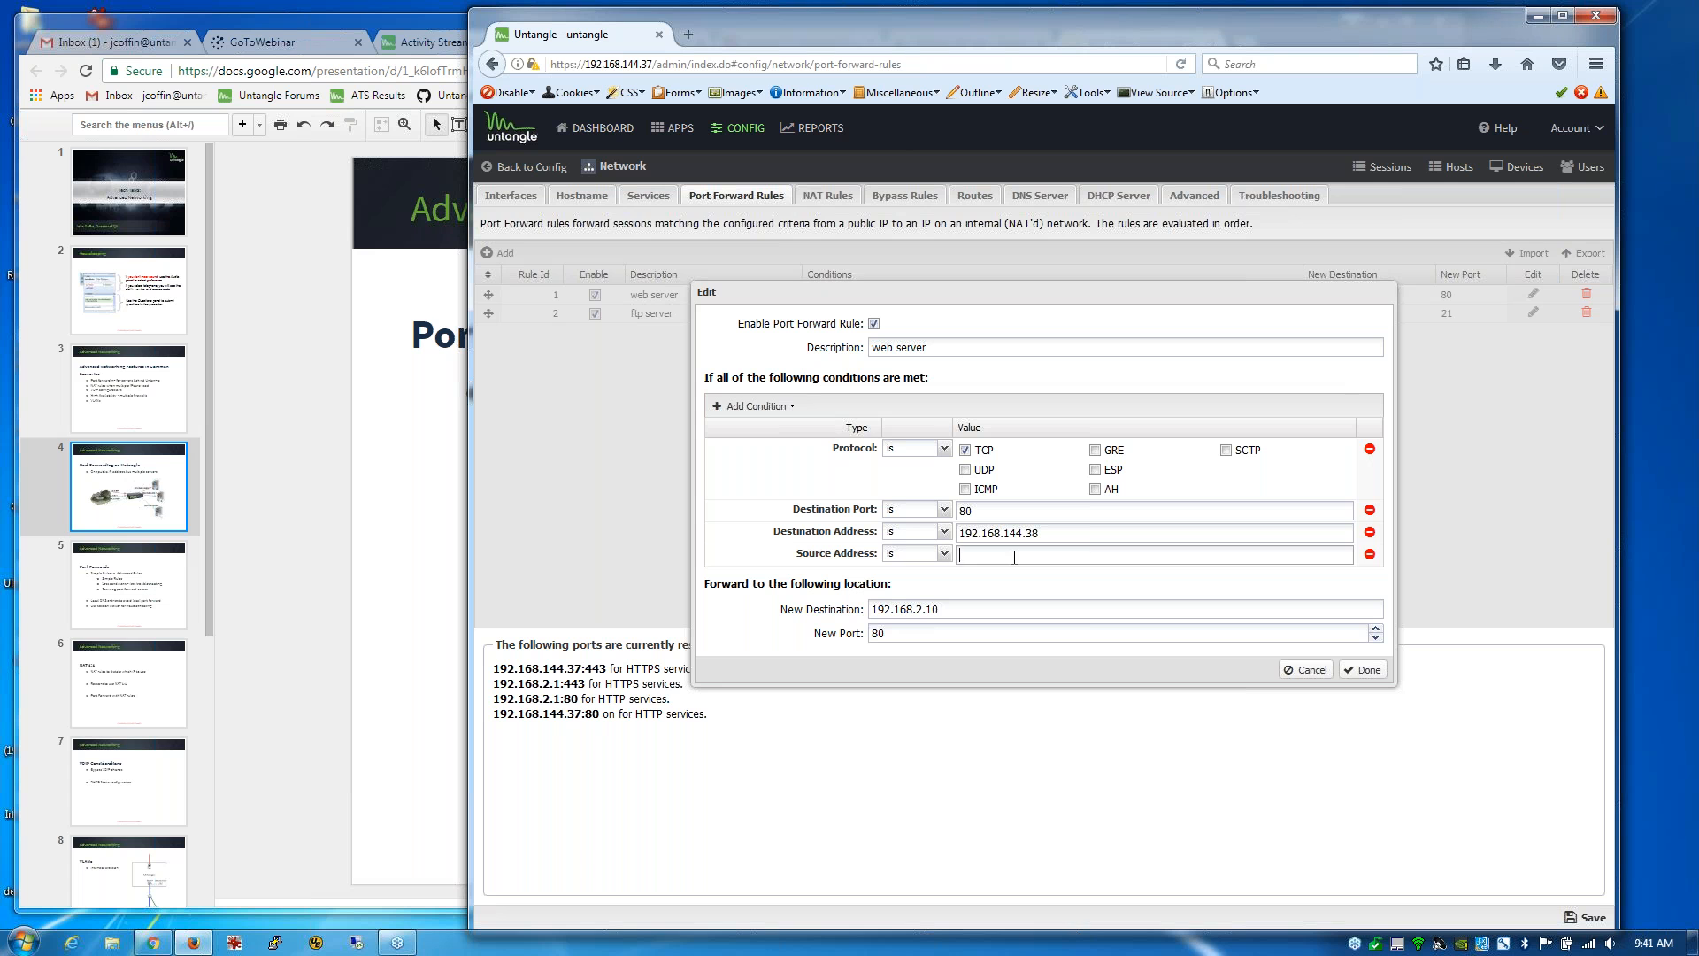
{"action": "type", "text": "23.23."}
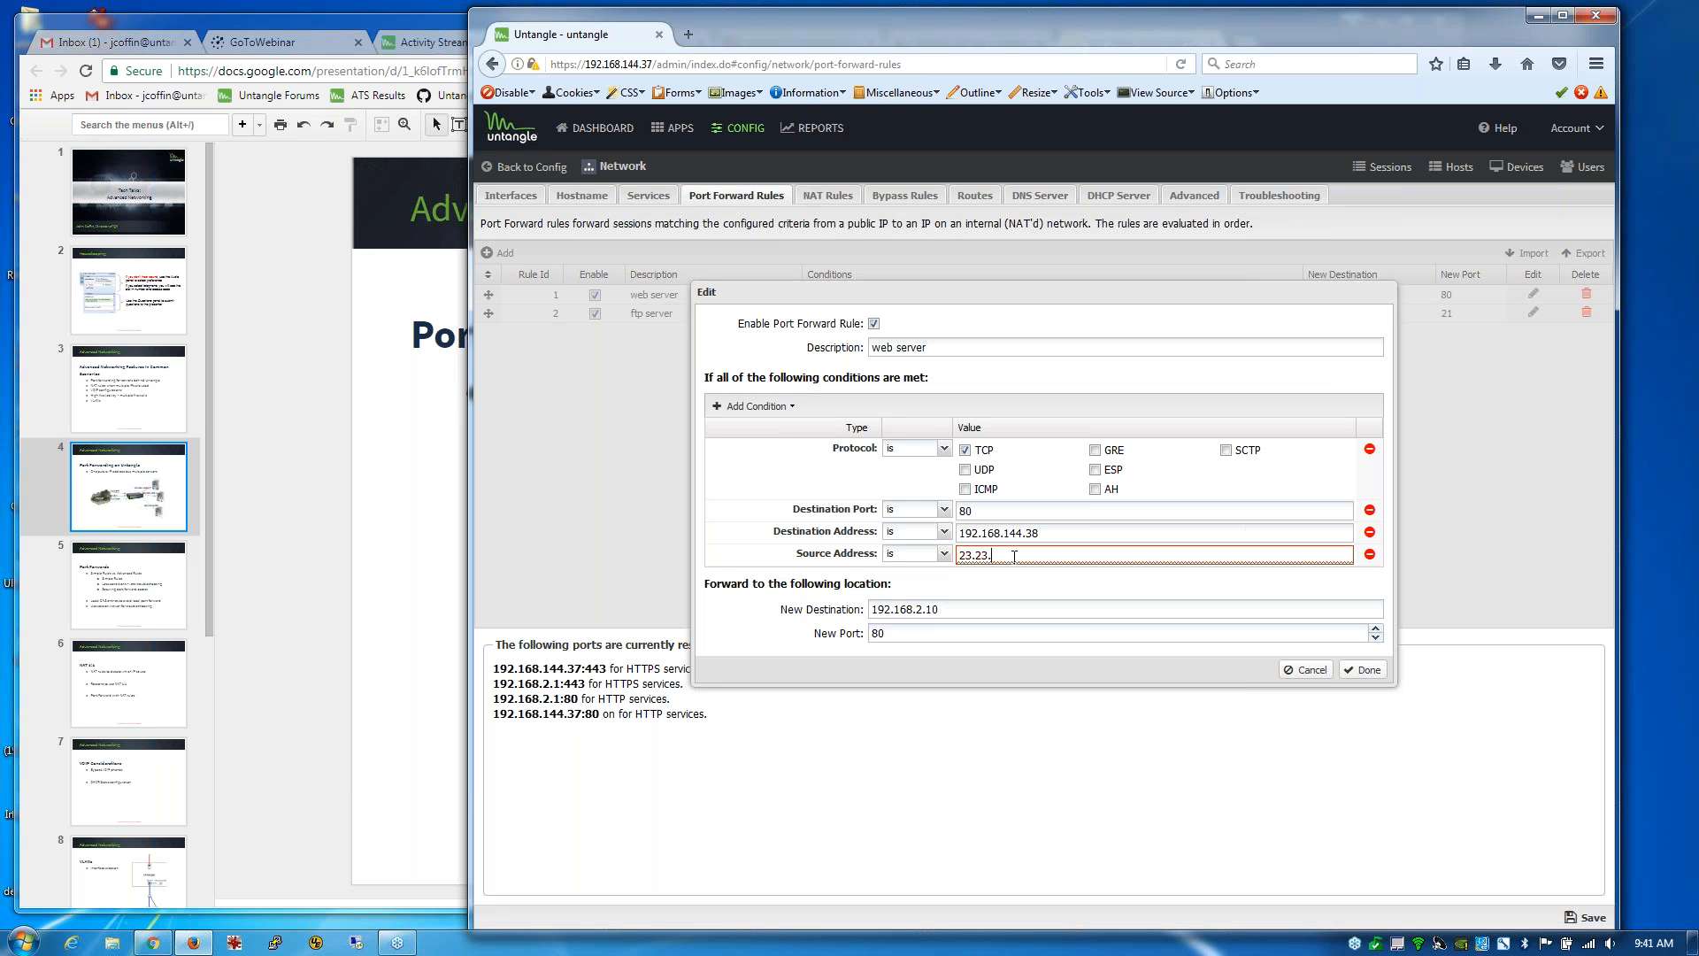
{"action": "type", "text": "23.34"}
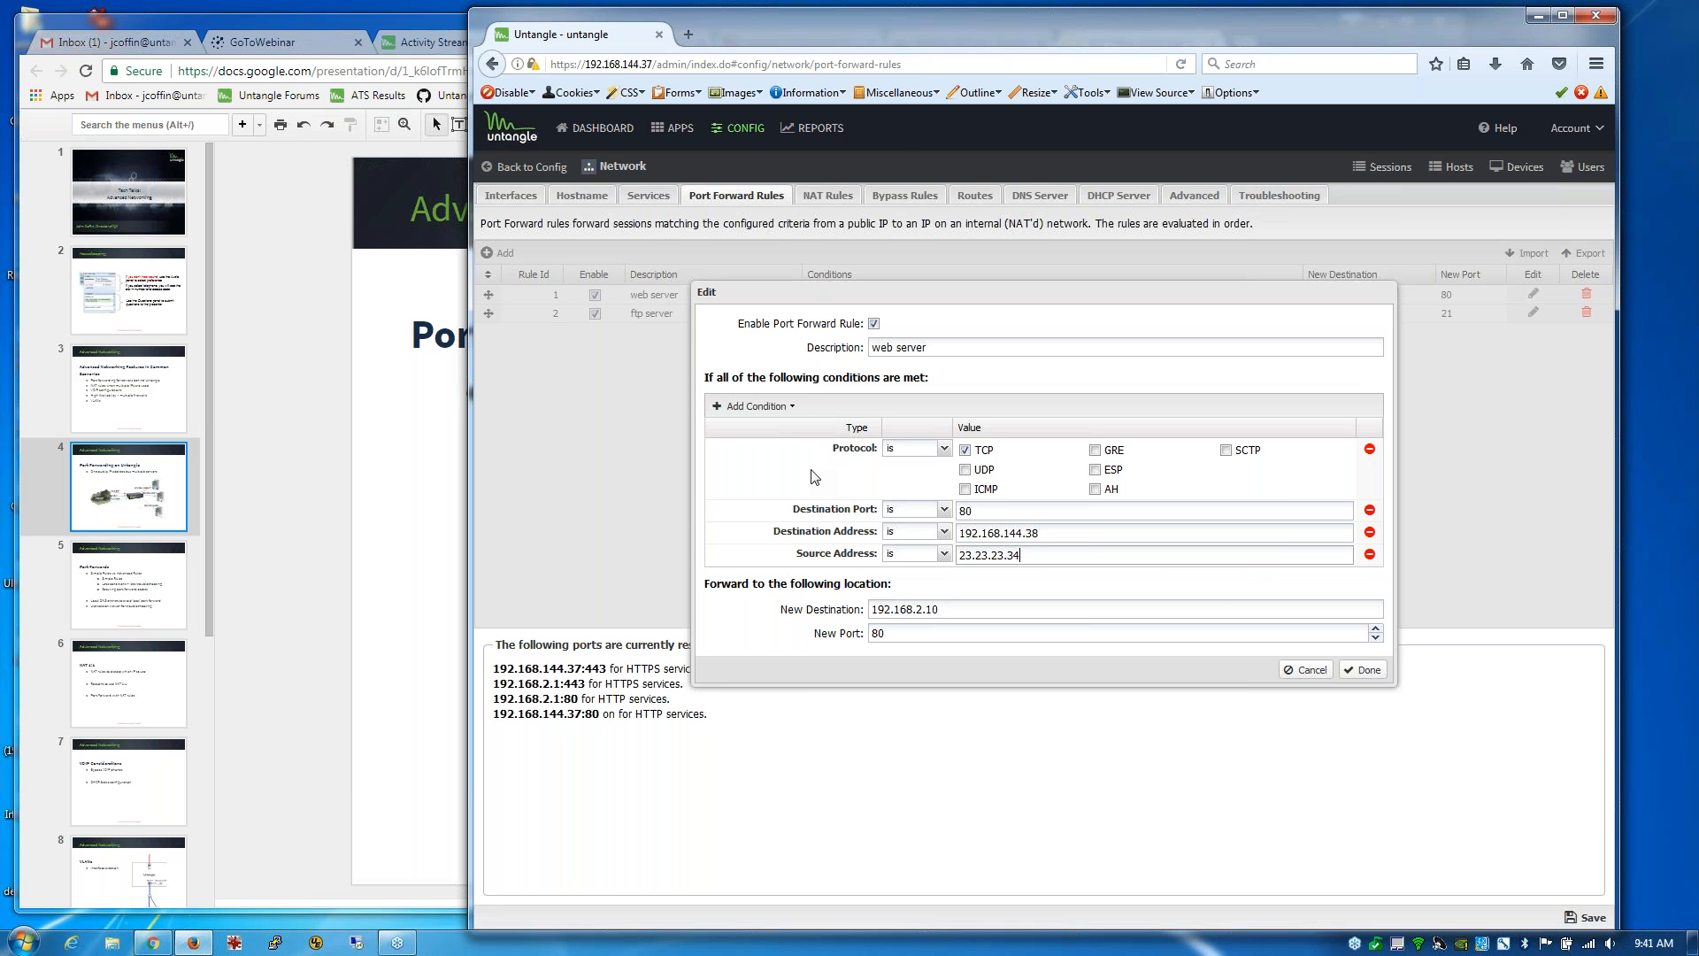
Step: Discard the unsaved changes to the web server port forward rule
{"action": "left_click_drag", "start_coordinate": [1040, 533], "coordinate": [956, 557]}
{"action": "left_click", "coordinate": [1035, 556]}
{"action": "left_click", "coordinate": [1048, 559]}
{"action": "left_click", "coordinate": [441, 534]}
{"action": "left_click", "coordinate": [441, 534]}
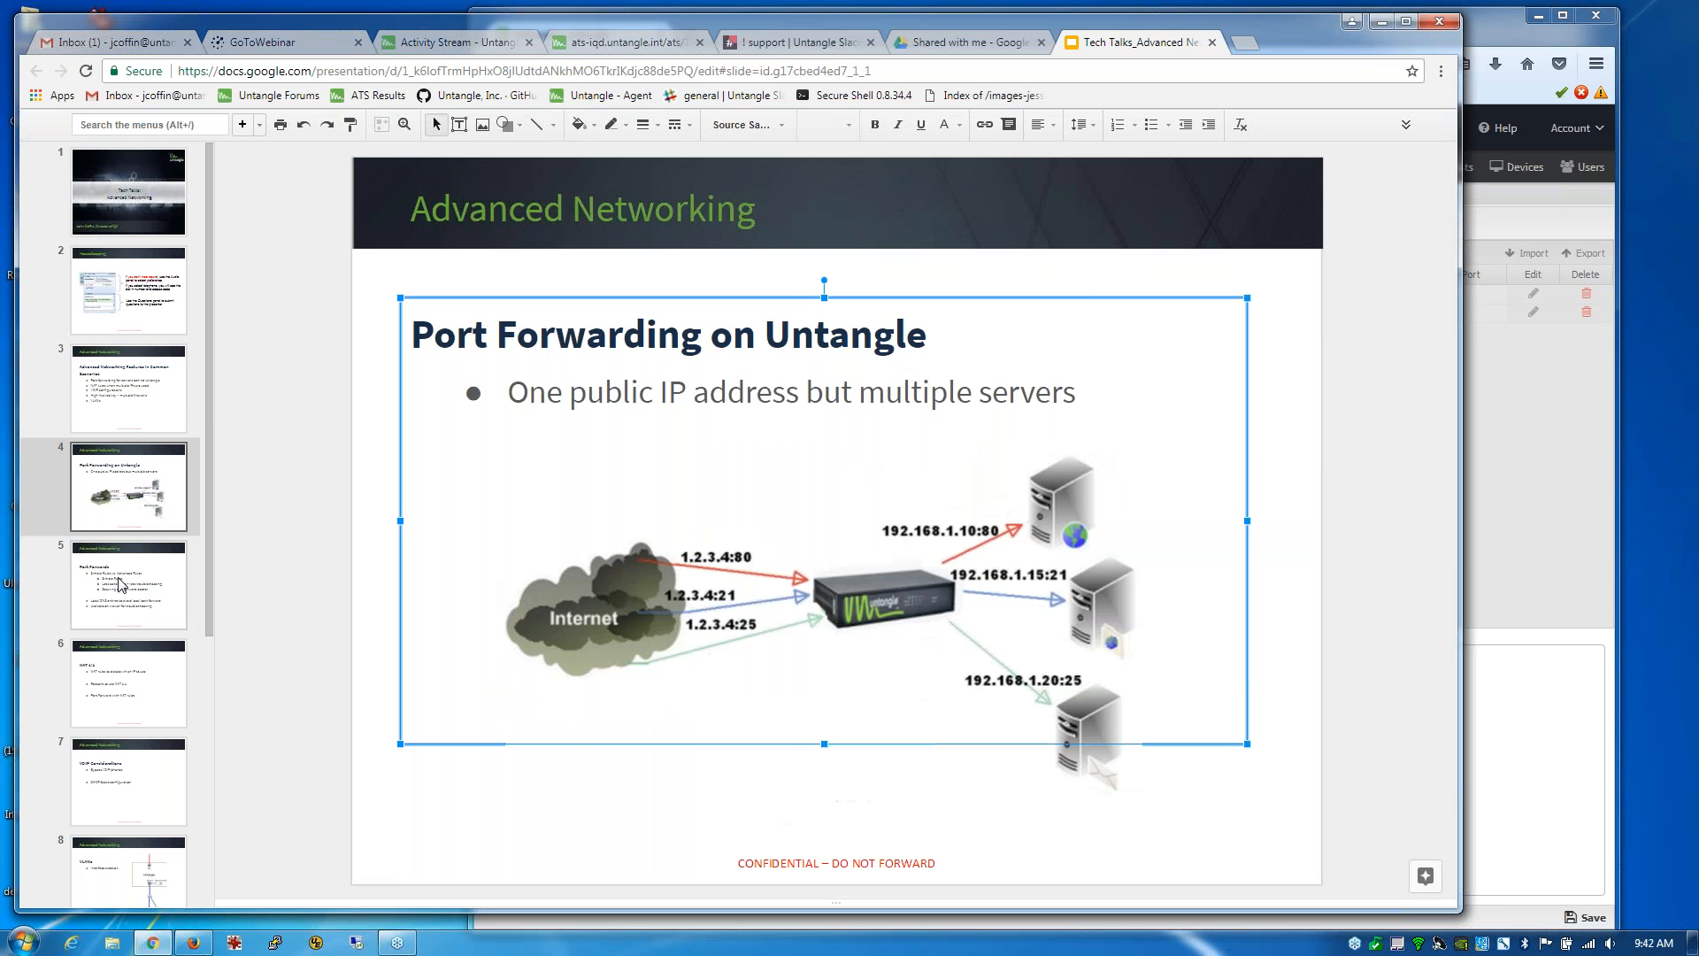
{"action": "left_click", "coordinate": [1550, 721]}
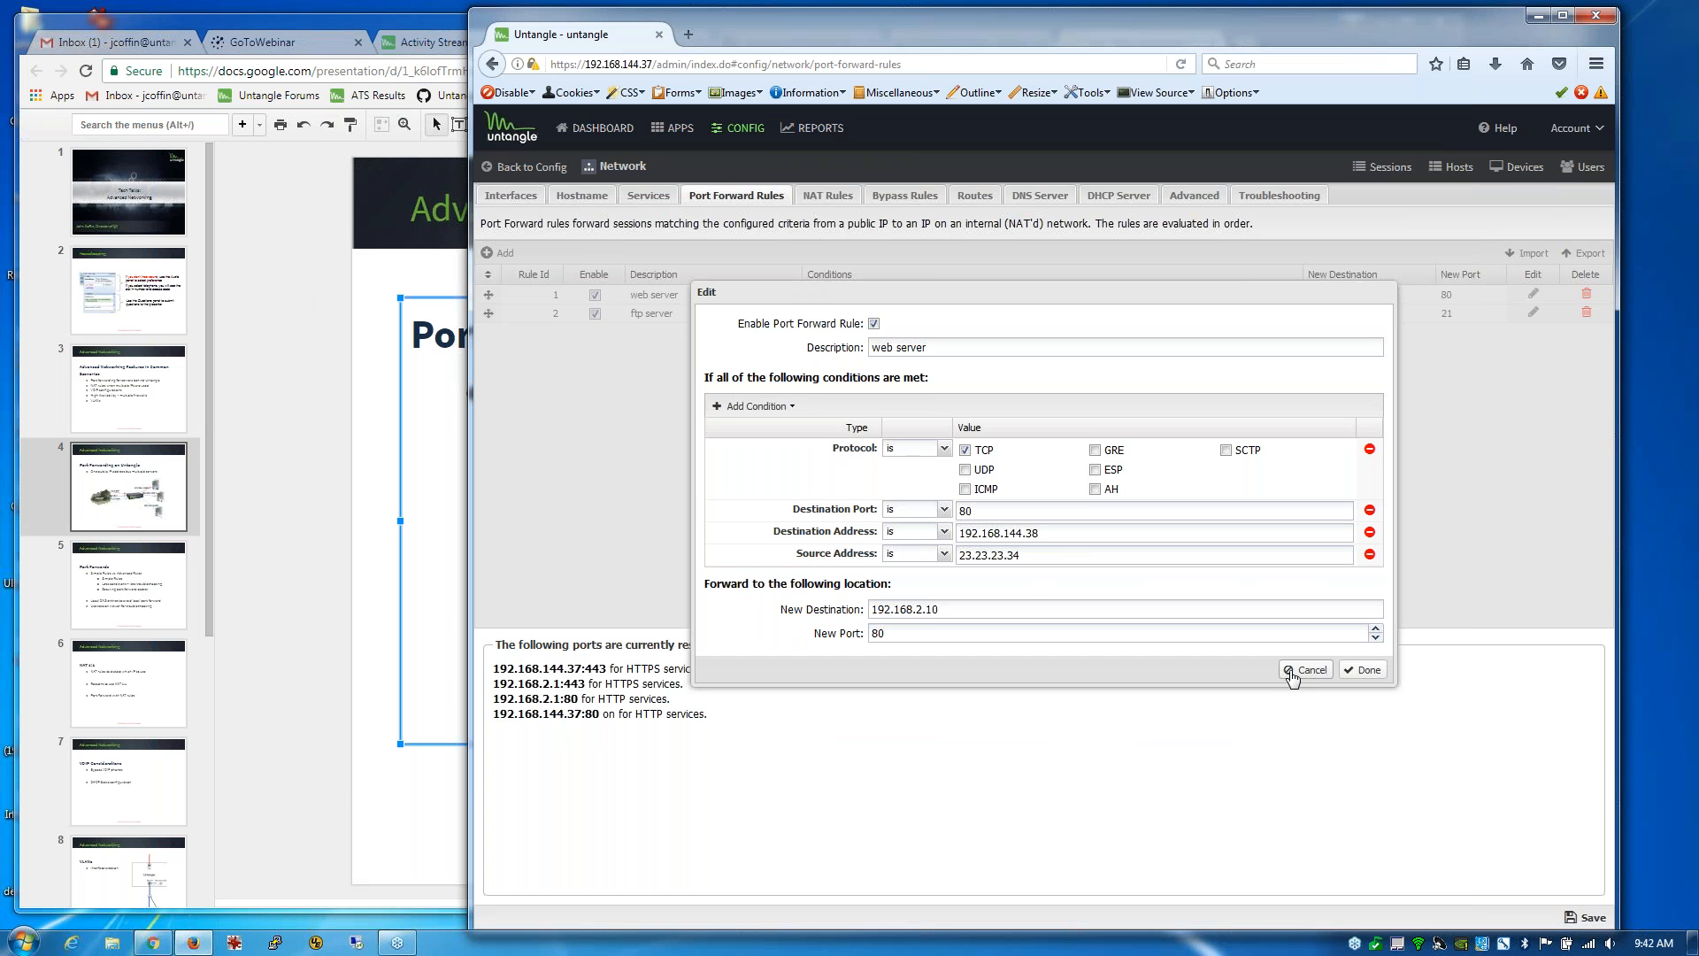
{"action": "left_click", "coordinate": [1348, 677]}
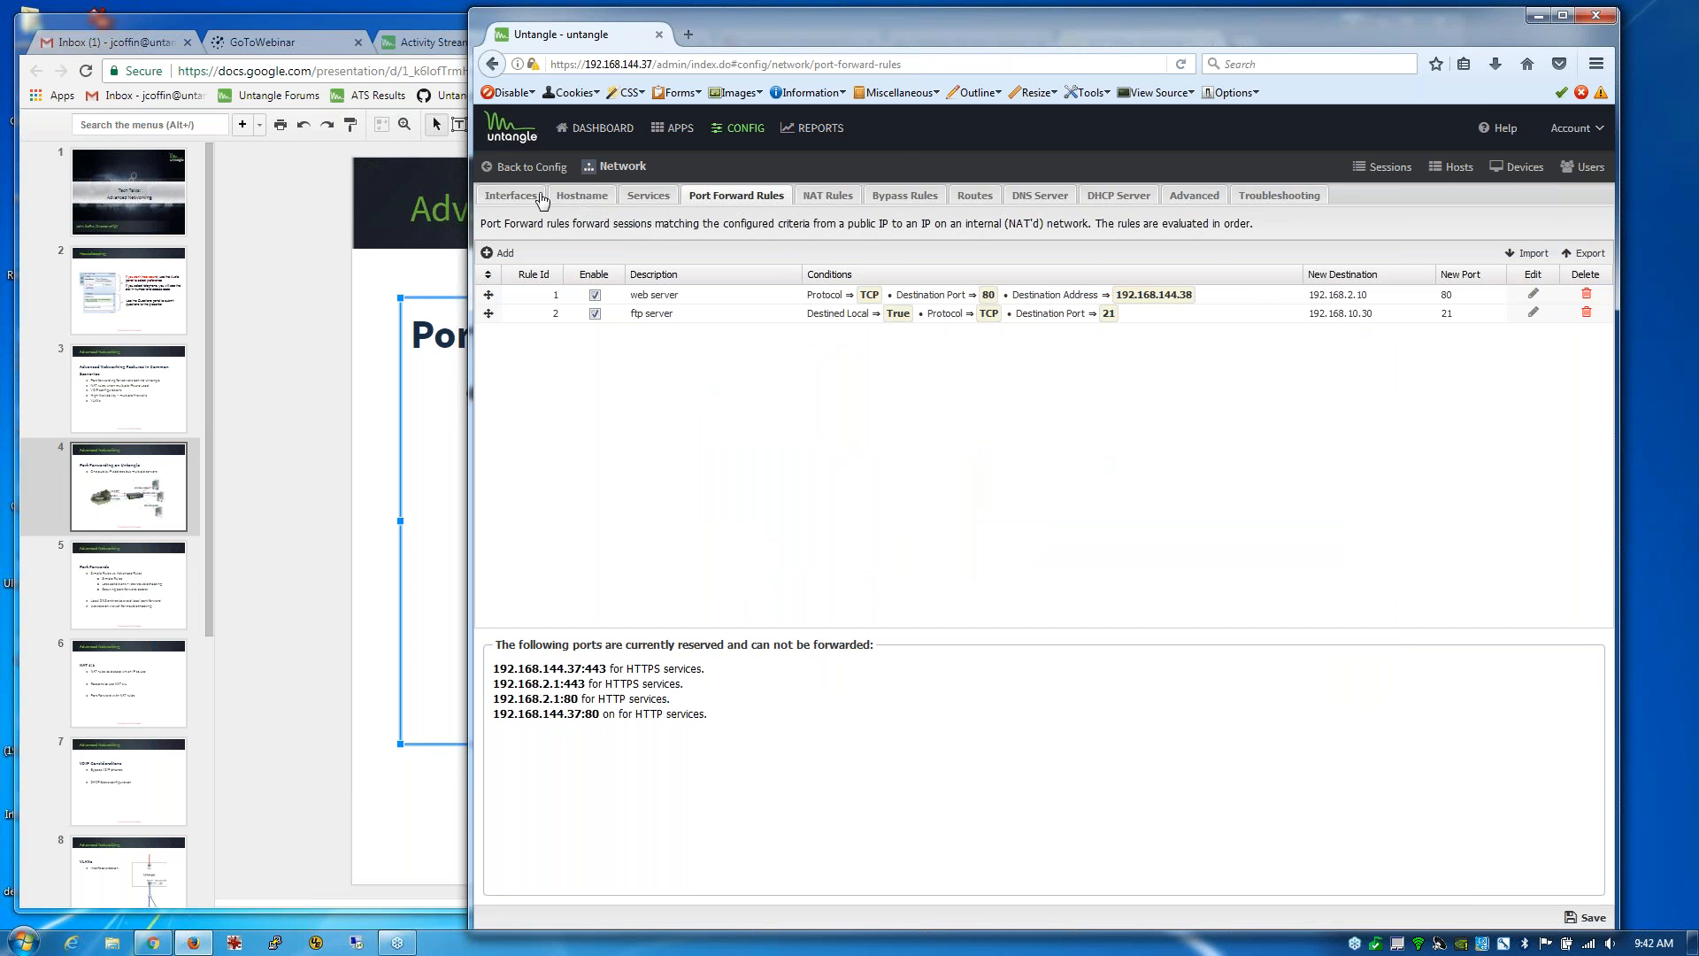
Step: Show the network interfaces list, and switch to the Google Slides presentation to view the Port Forwards slide
{"action": "left_click", "coordinate": [510, 195]}
{"action": "left_click", "coordinate": [117, 630]}
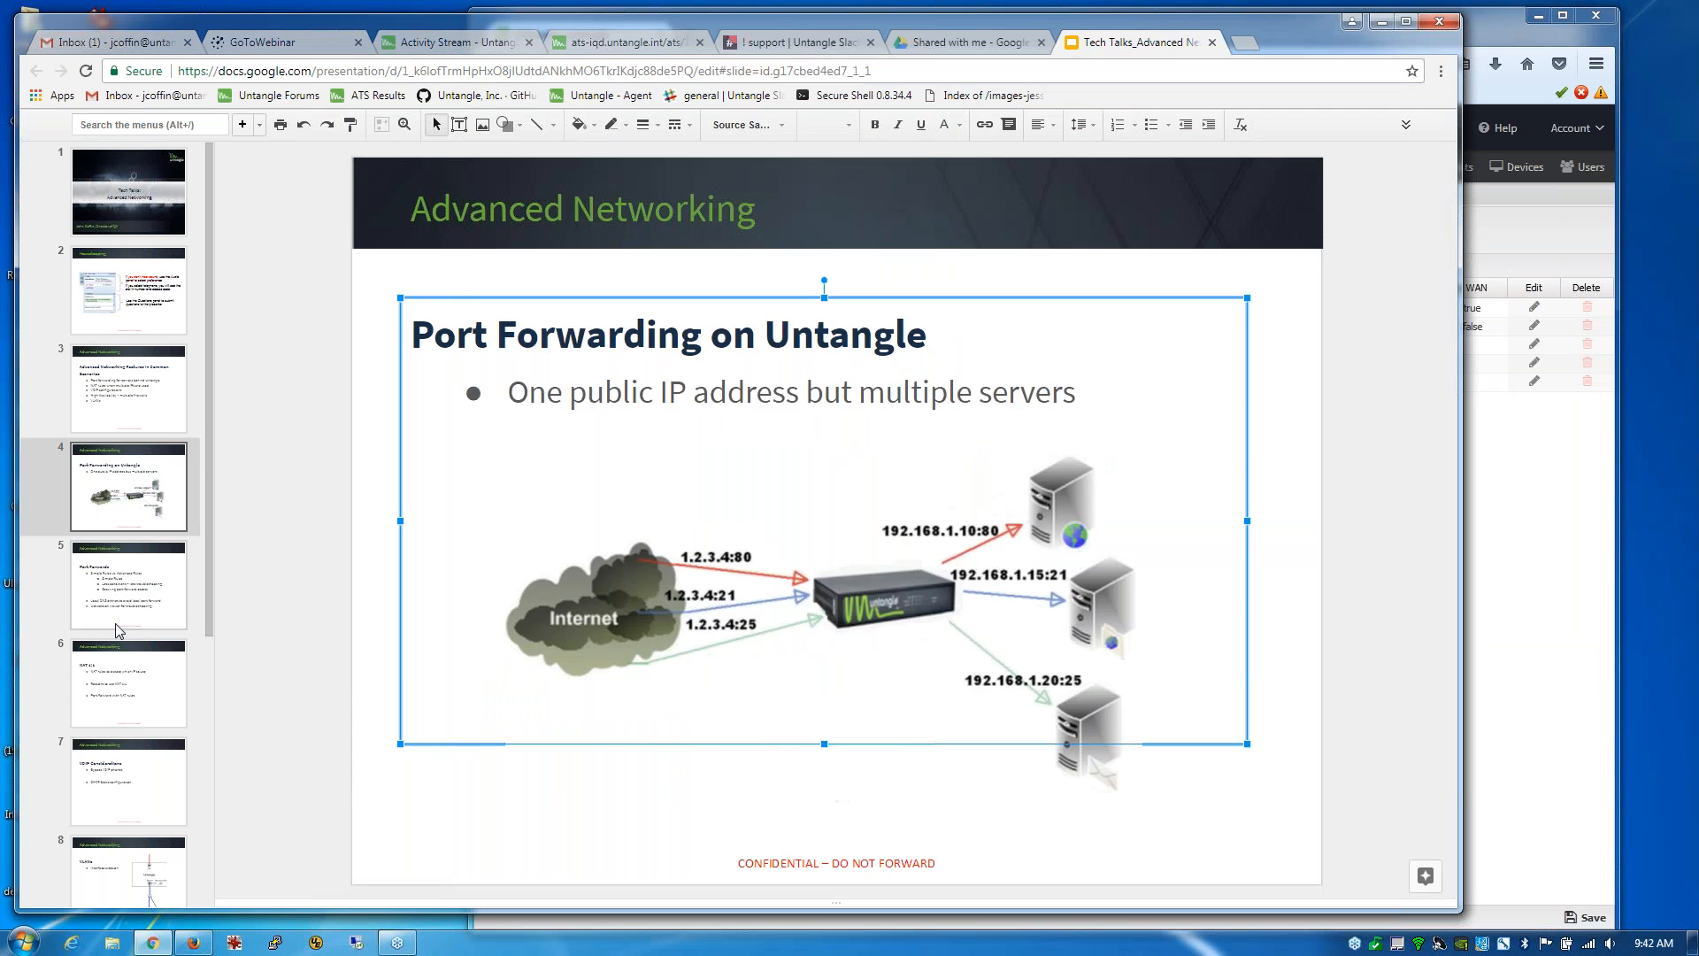
{"action": "left_click", "coordinate": [118, 626]}
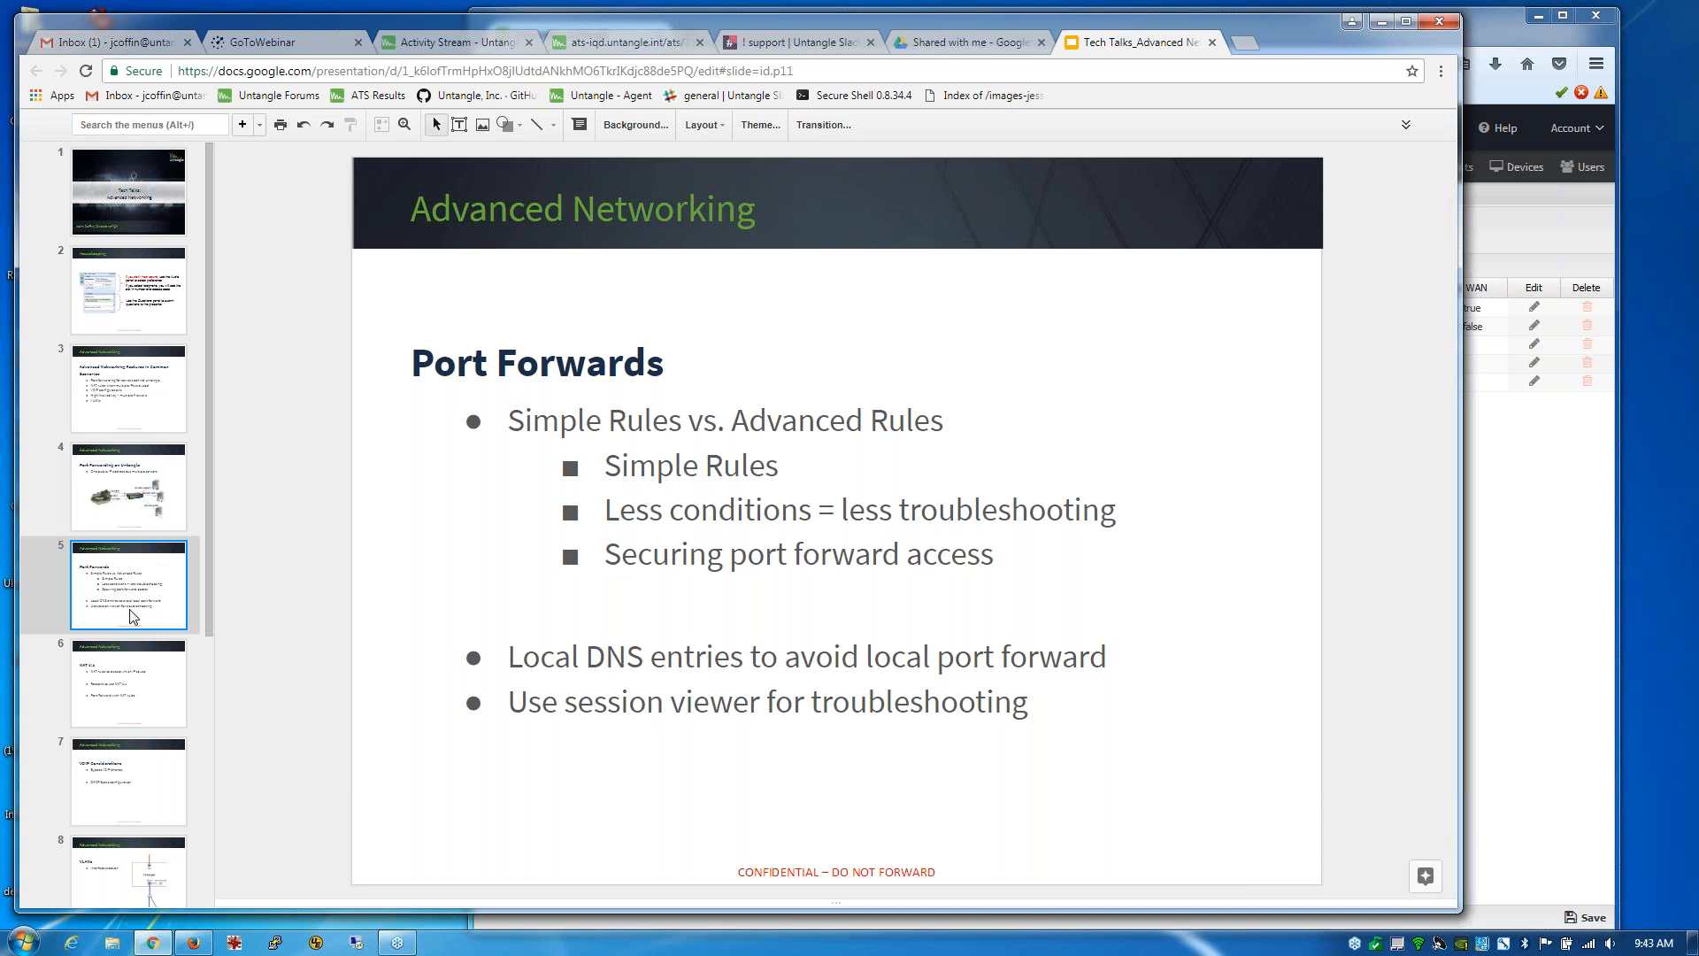
Step: Switch back to Untangle and review the web server port forward rule's conditions without changing them
{"action": "left_click", "coordinate": [1558, 613]}
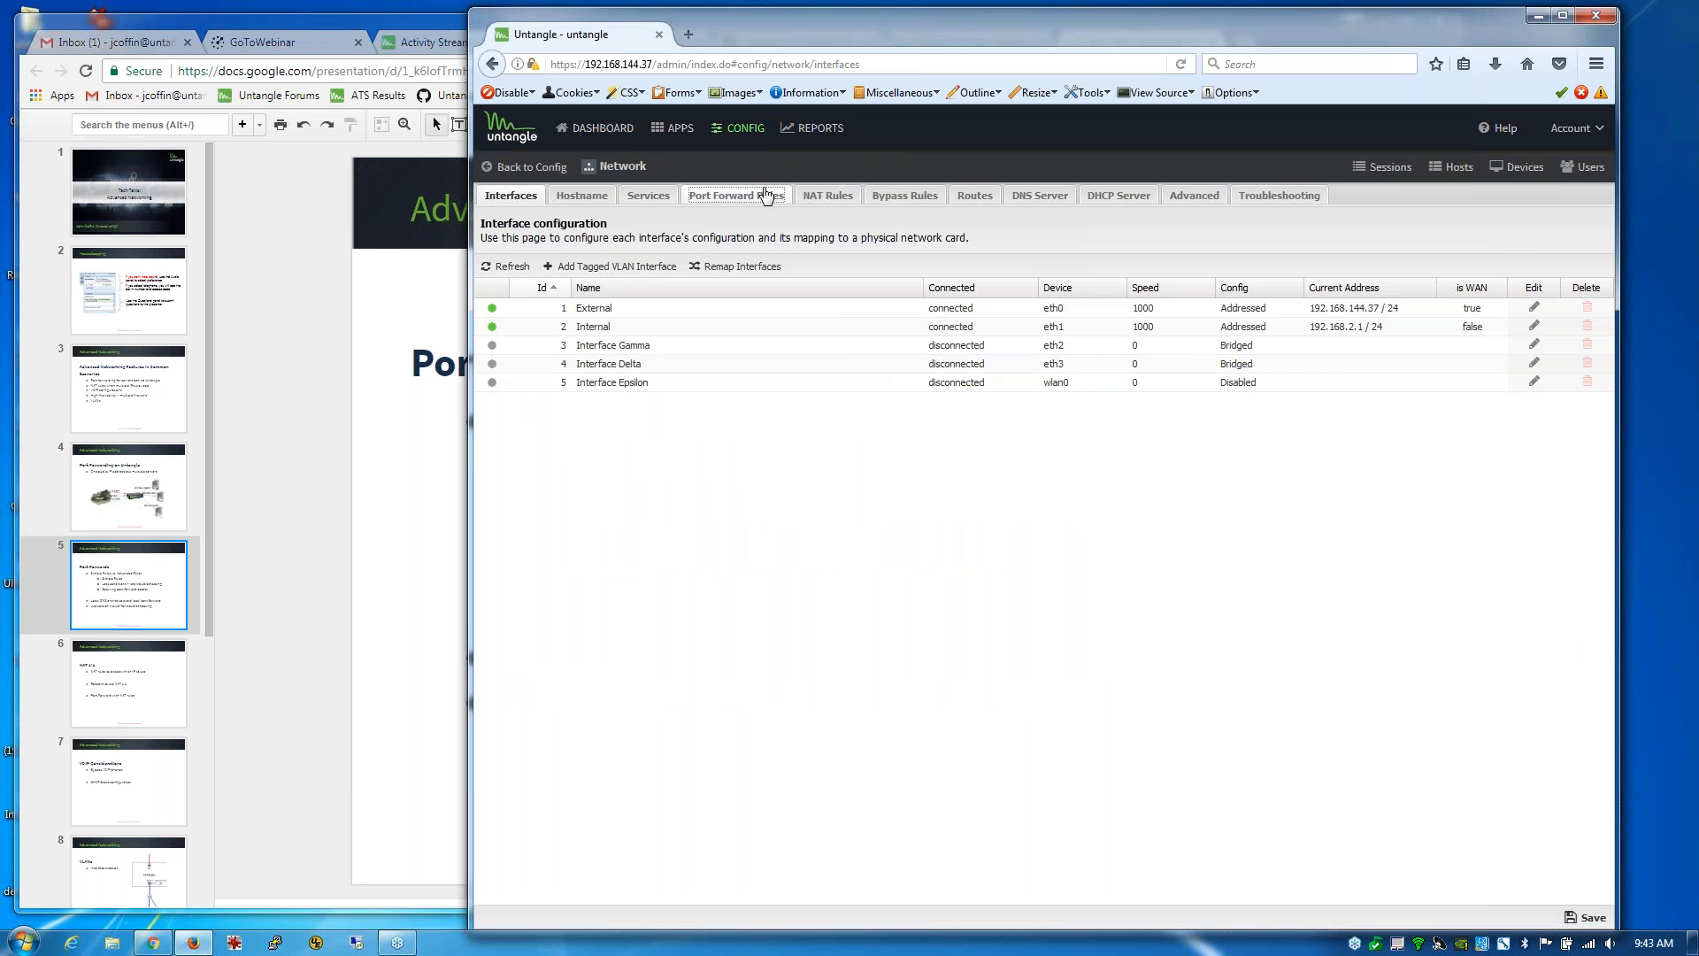
{"action": "left_click", "coordinate": [761, 193]}
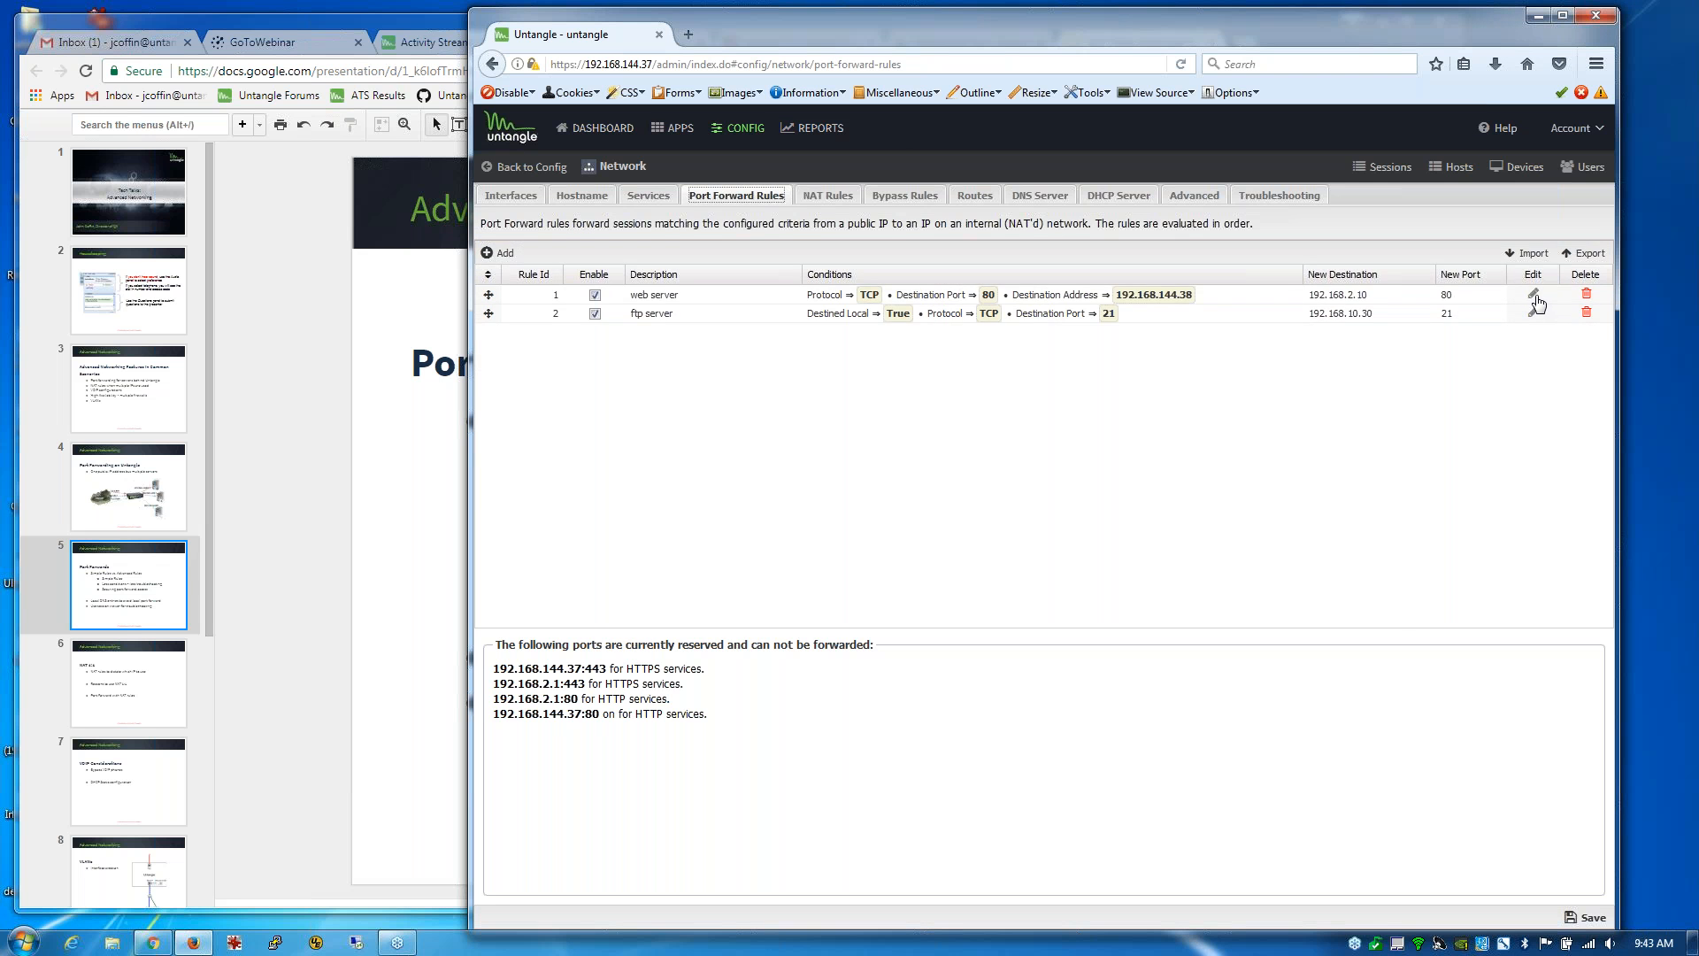
{"action": "left_click", "coordinate": [1533, 311]}
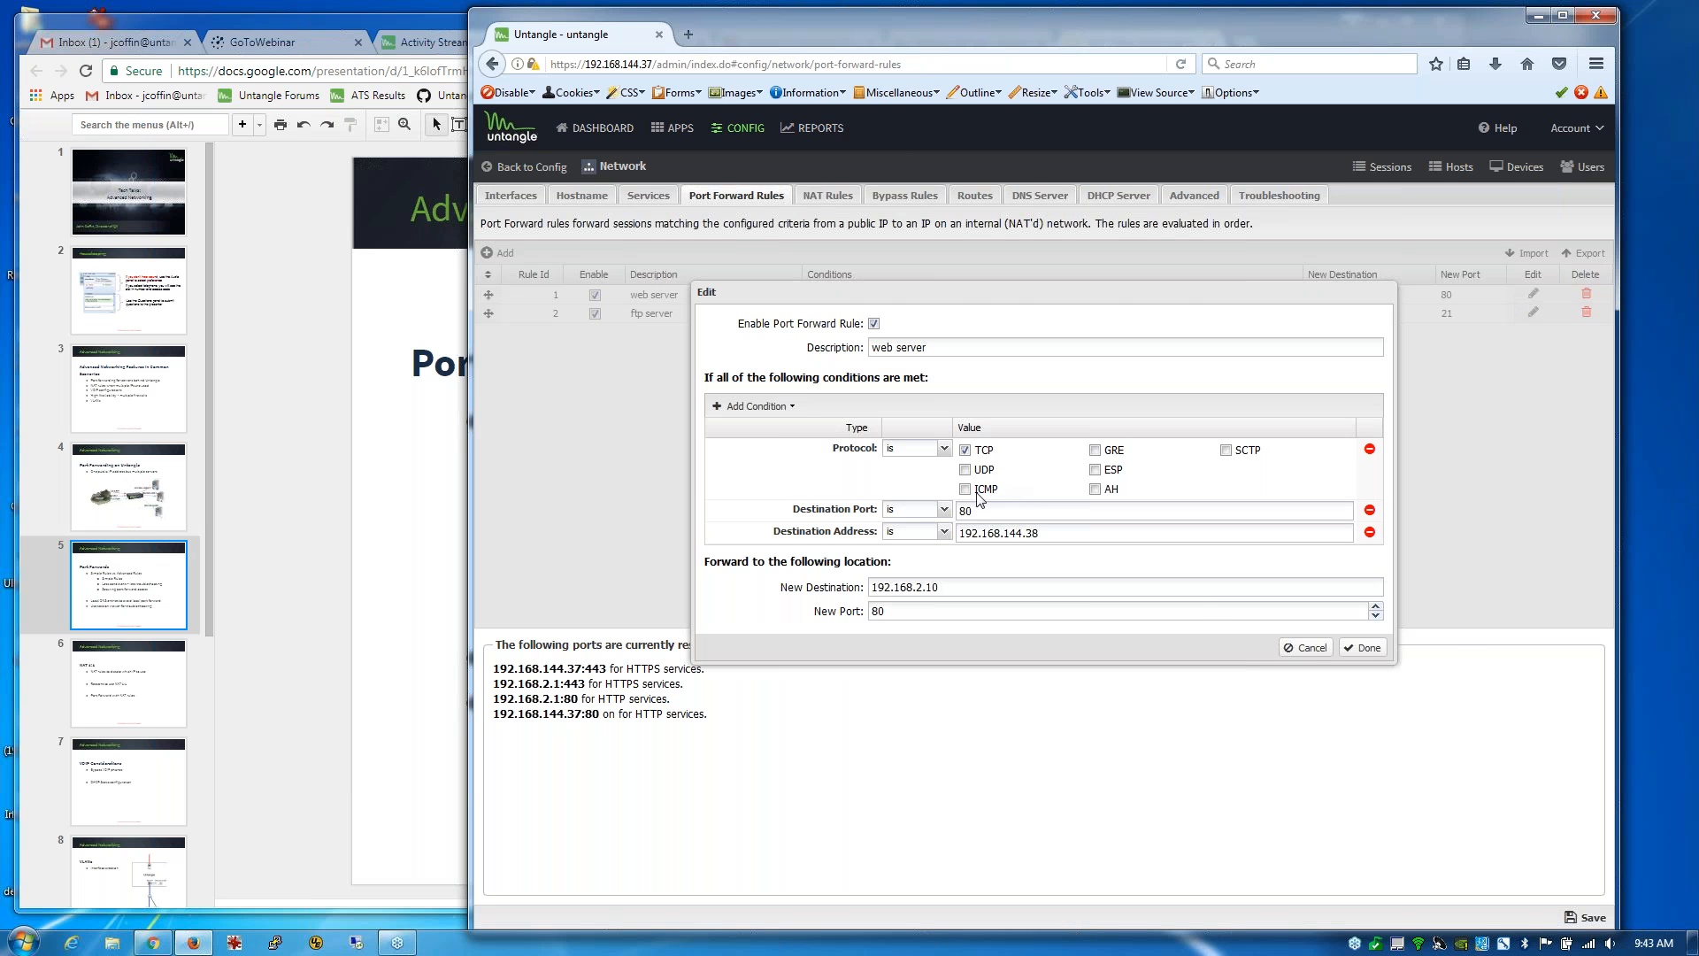
{"action": "left_click", "coordinate": [1308, 648]}
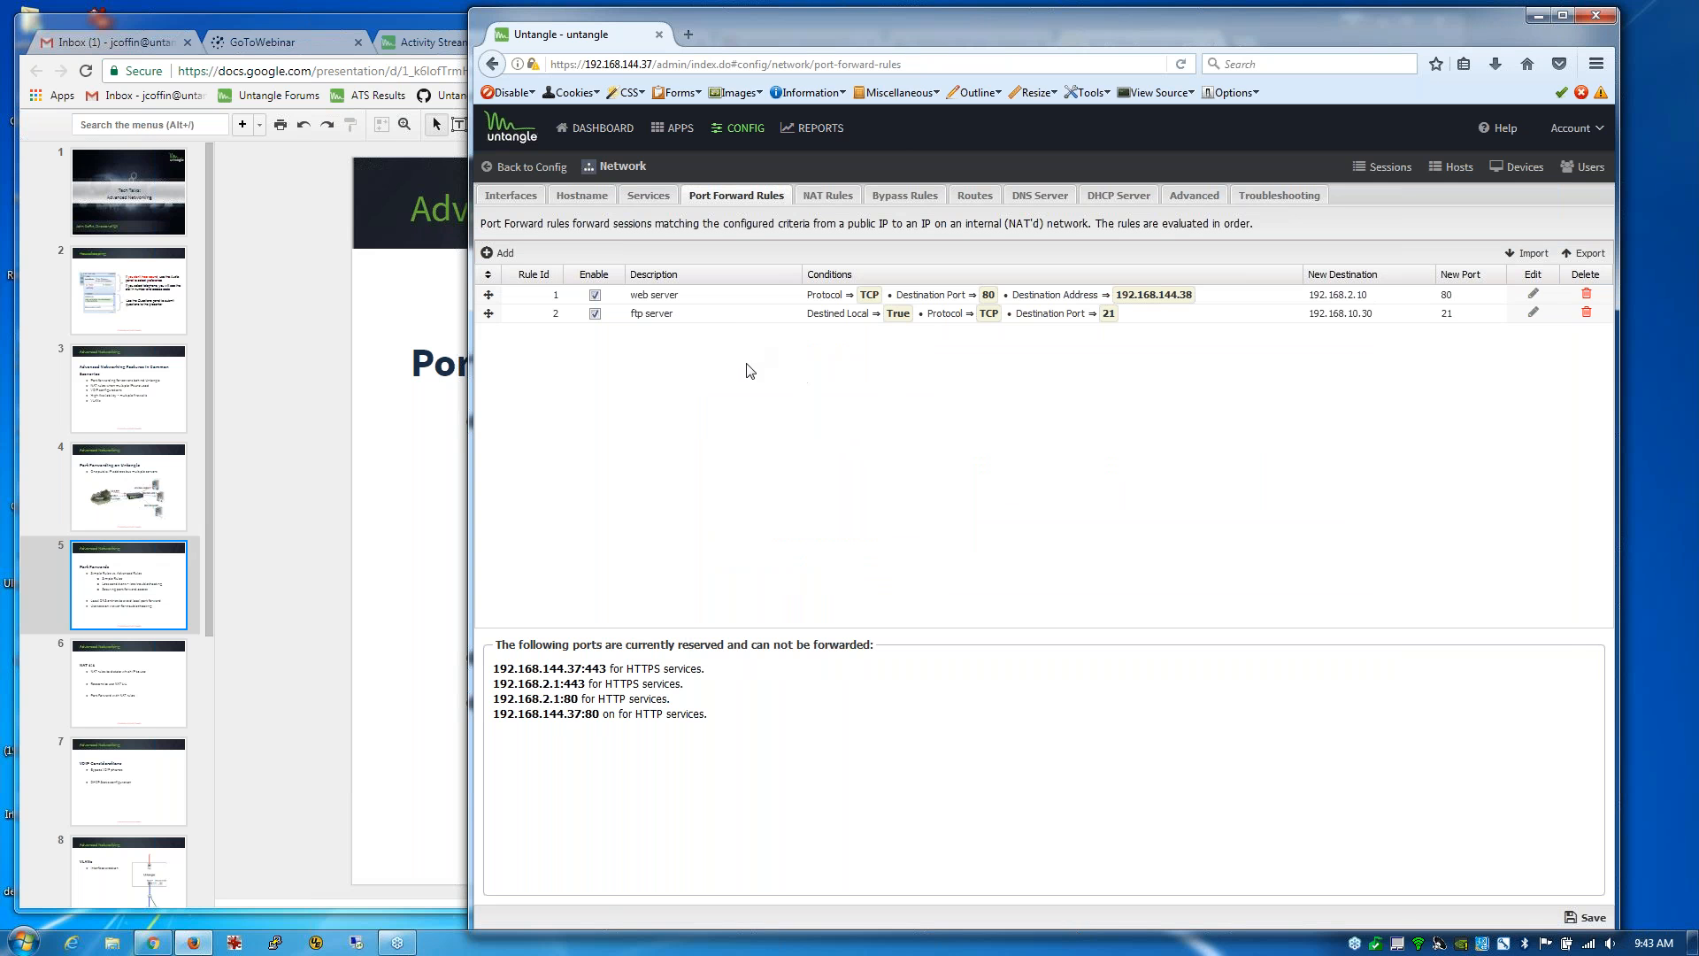
Step: Start a blank port forward rule and discard it after highlighting the slide's points on securing access and local DNS entries
{"action": "left_click", "coordinate": [500, 253]}
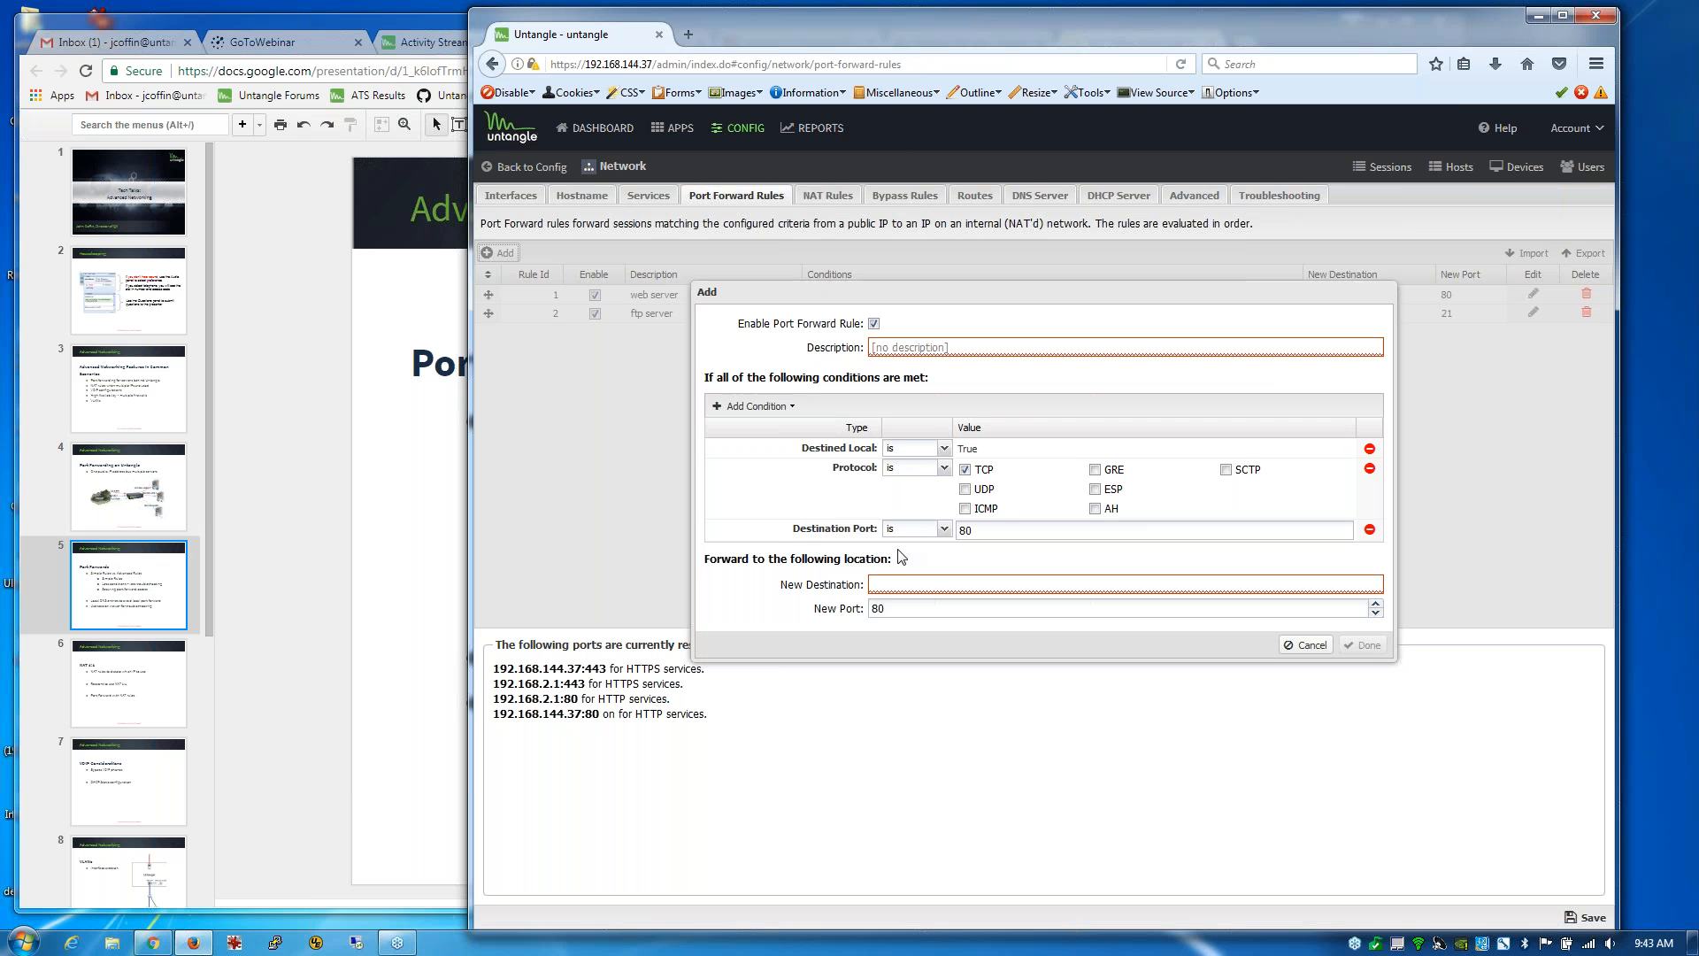
{"action": "left_click", "coordinate": [406, 480]}
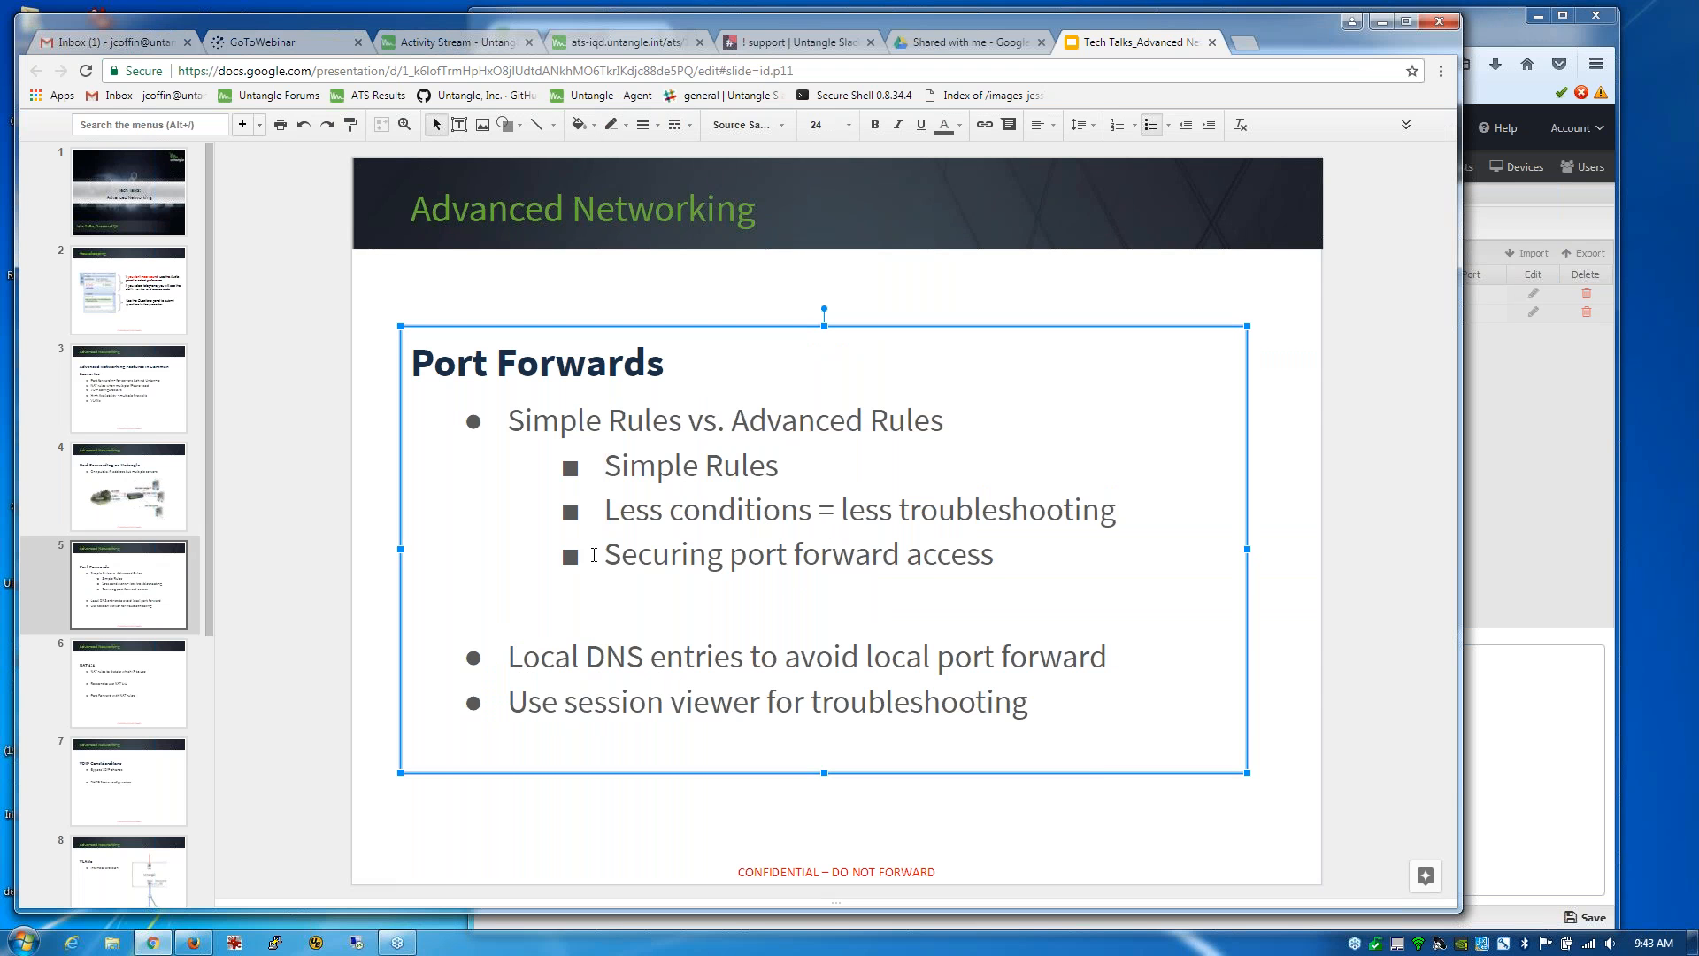
{"action": "left_click_drag", "start_coordinate": [620, 555], "coordinate": [996, 568]}
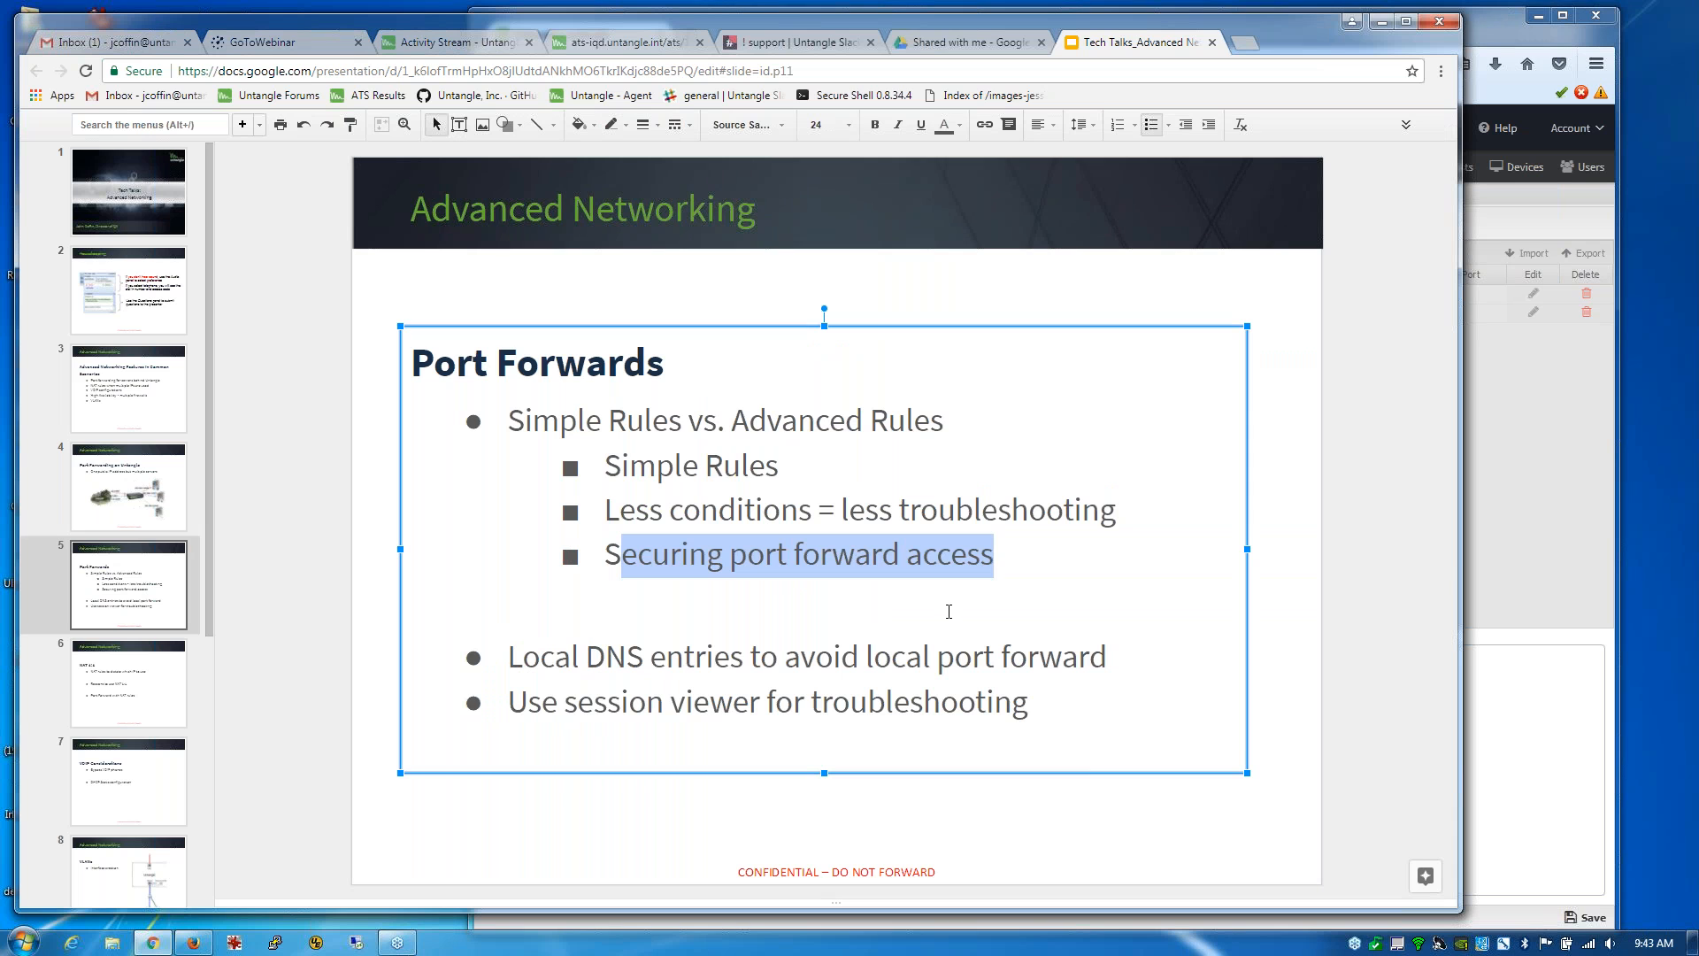
{"action": "left_click_drag", "start_coordinate": [510, 657], "coordinate": [1118, 661]}
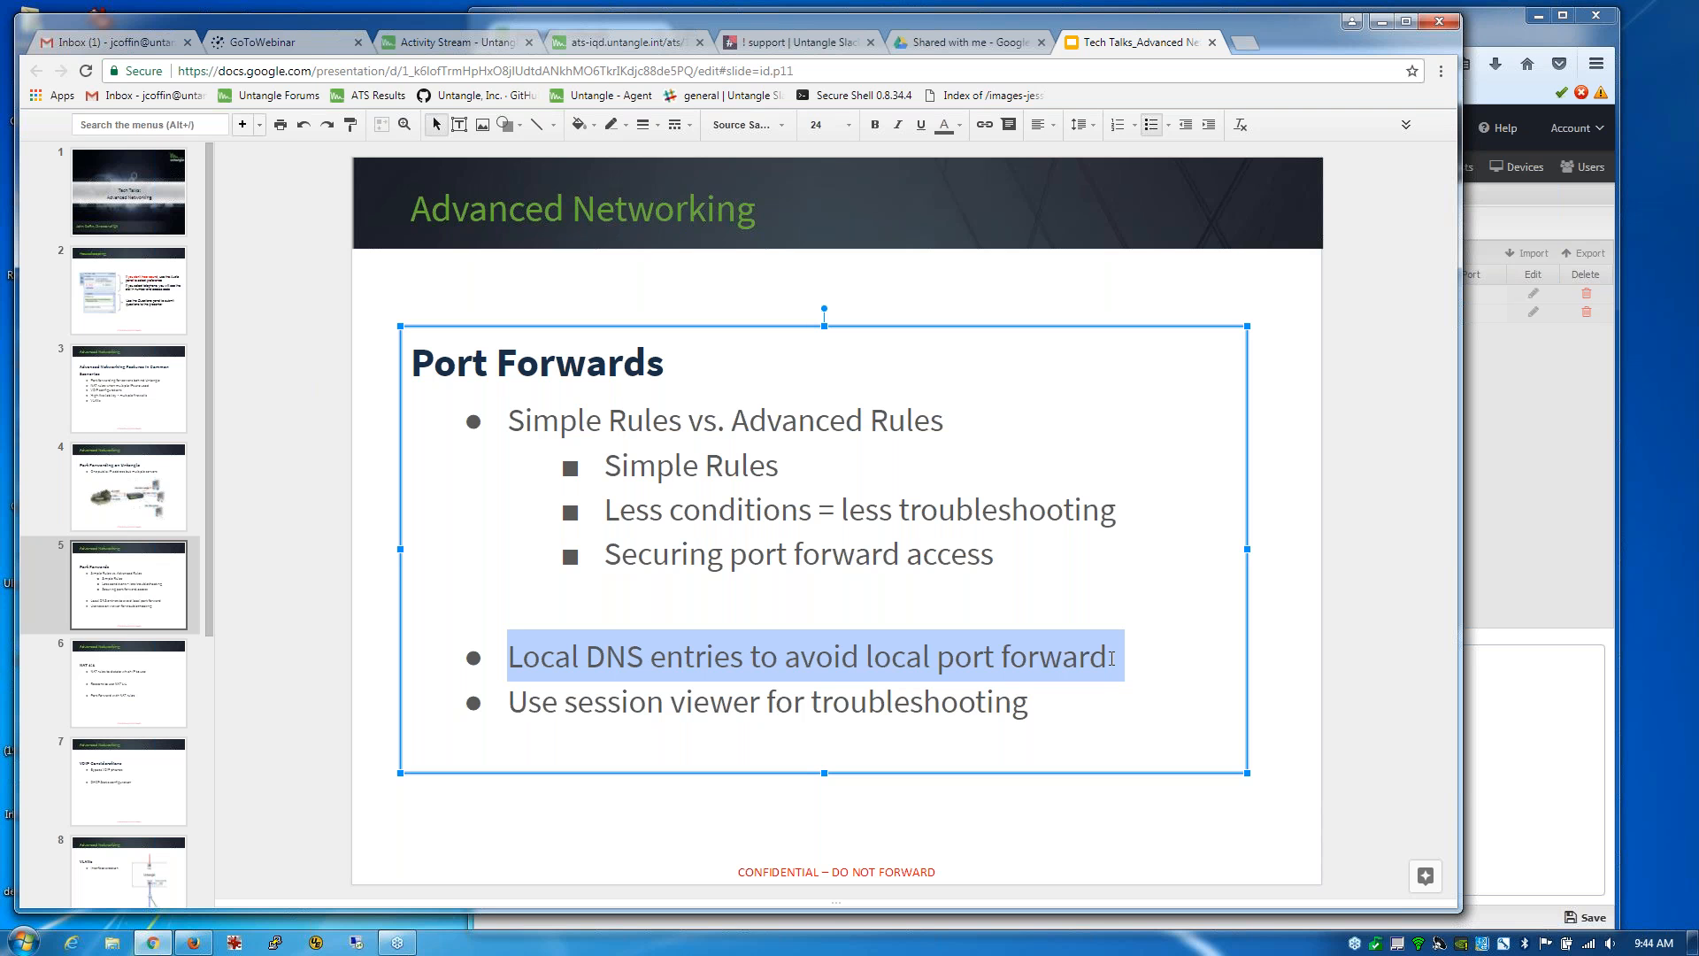
{"action": "left_click", "coordinate": [1508, 643]}
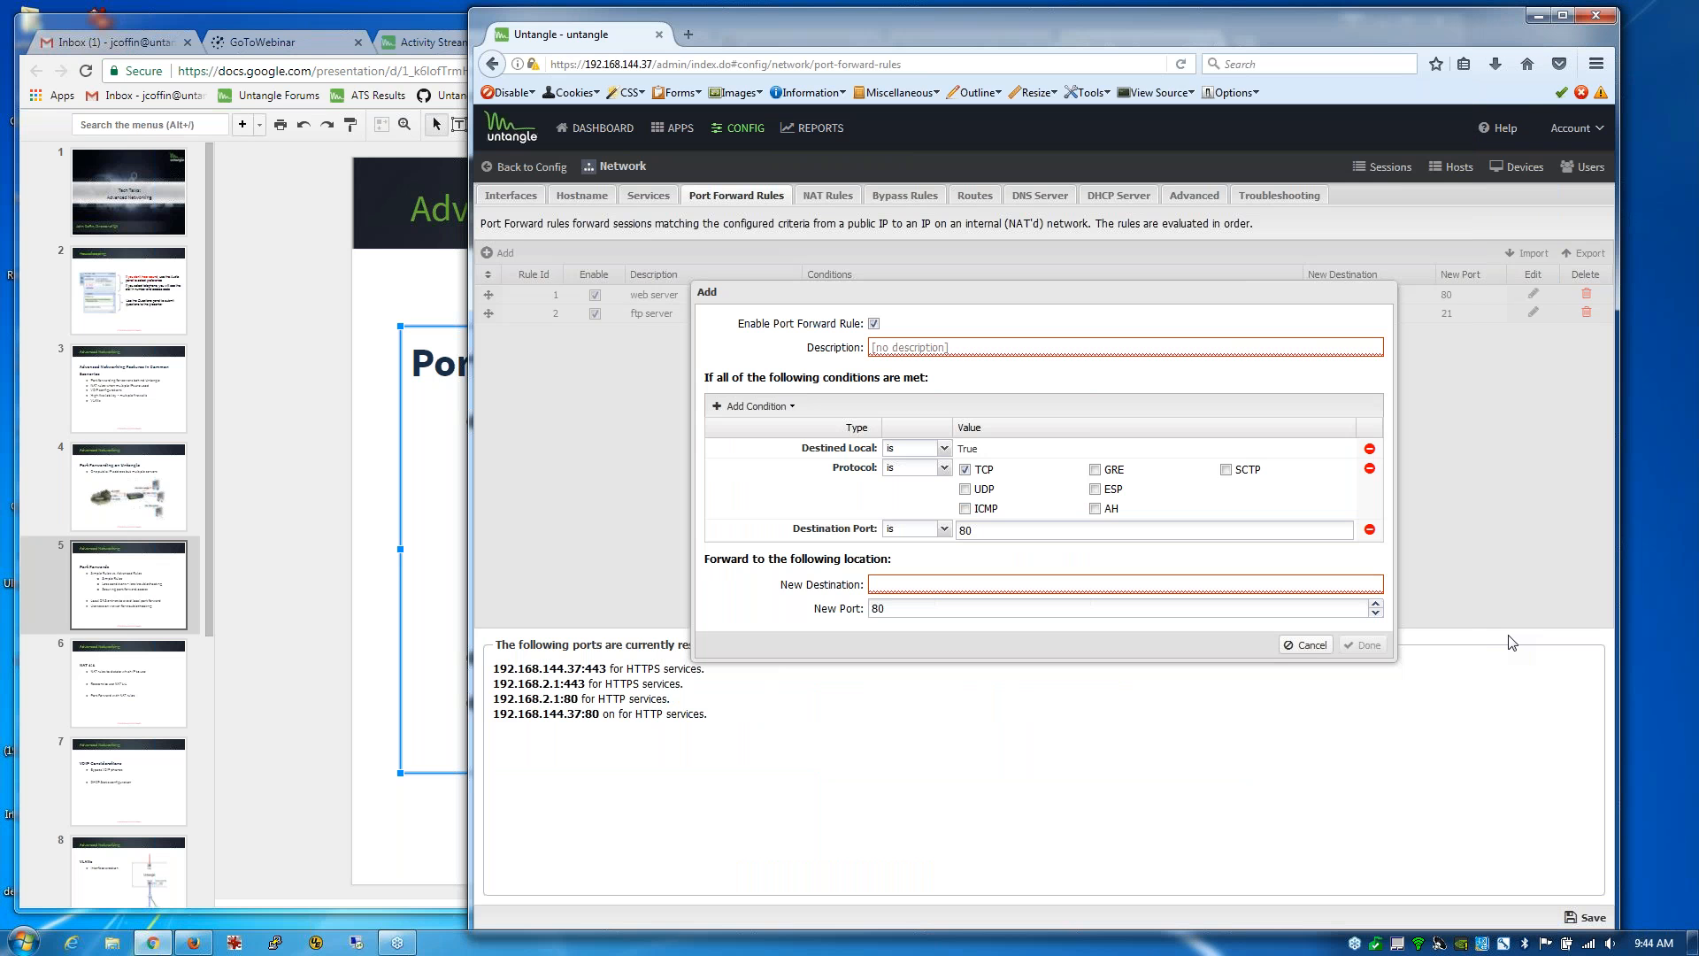
{"action": "left_click", "coordinate": [1306, 644]}
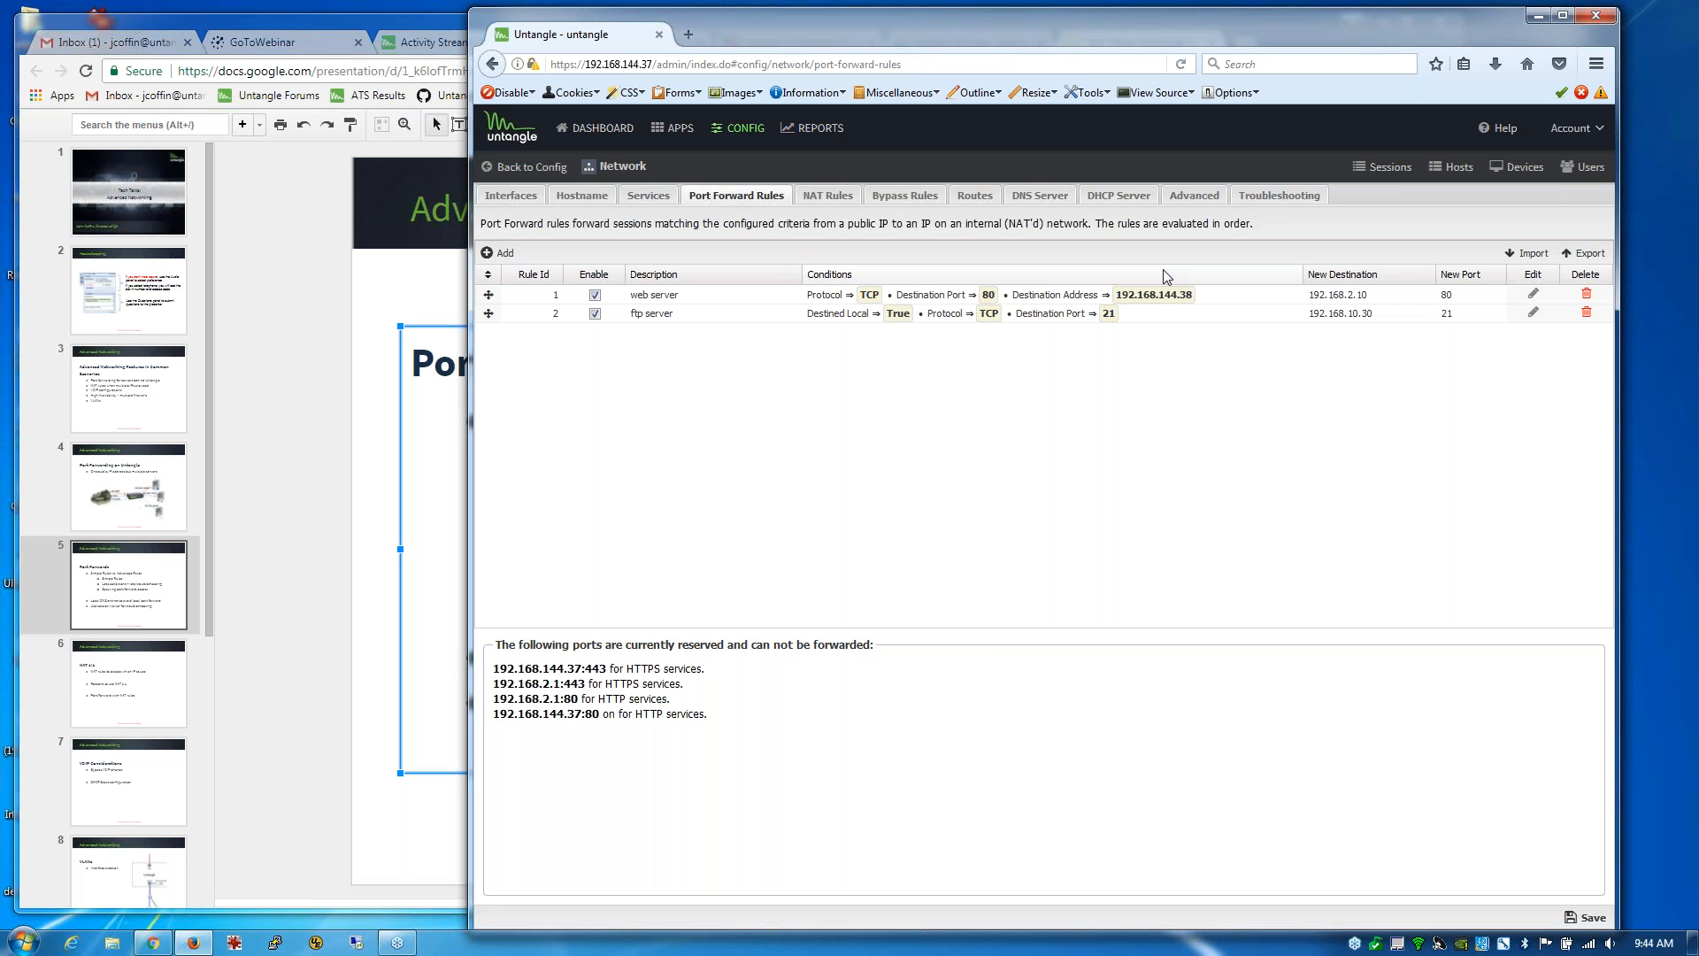
{"action": "left_click", "coordinate": [1041, 198]}
{"action": "left_click", "coordinate": [503, 245]}
{"action": "left_click", "coordinate": [543, 286]}
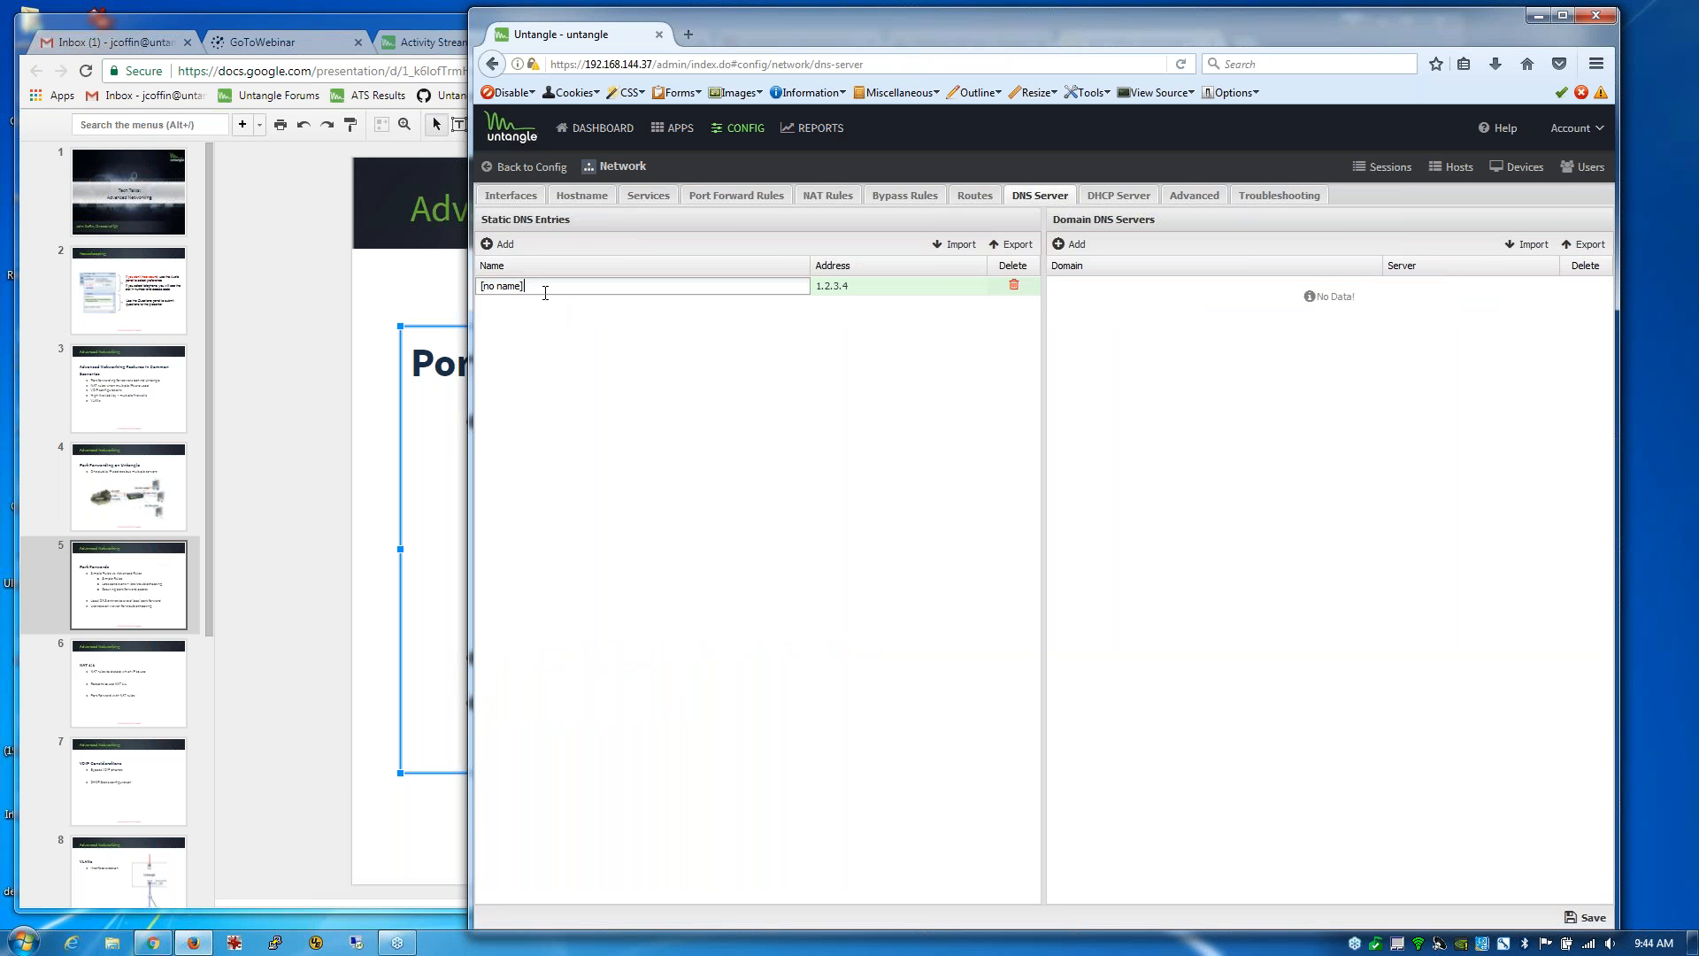
{"action": "type", "text": "www.example.com"}
{"action": "left_click", "coordinate": [866, 286]}
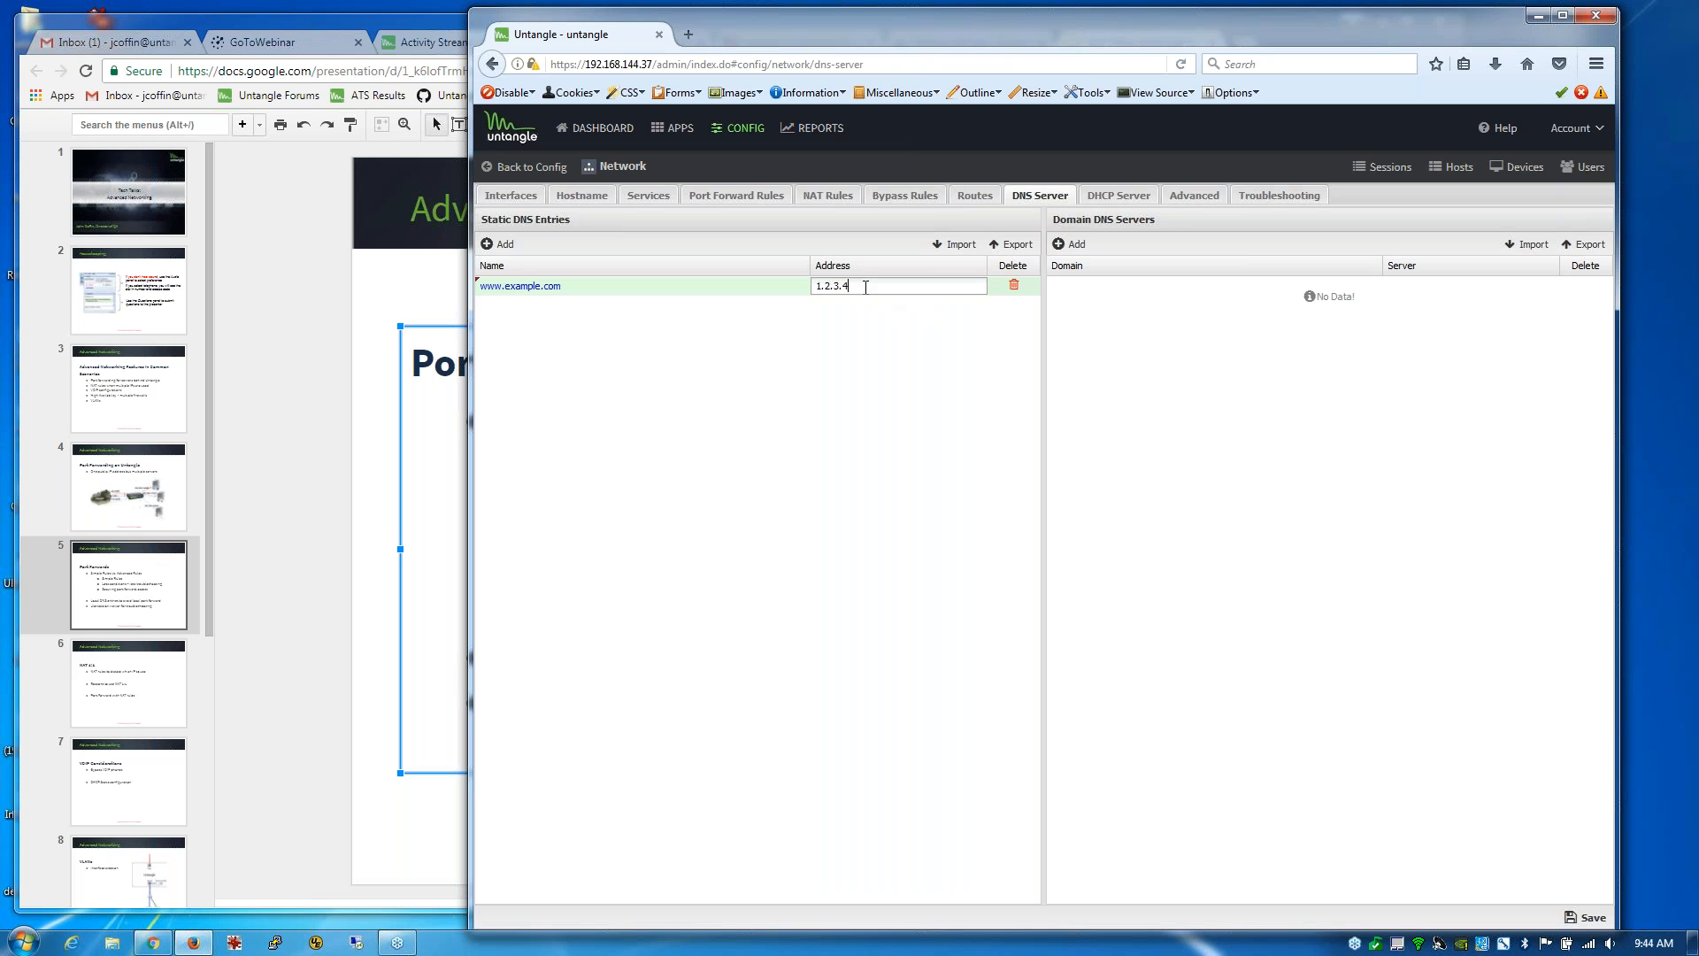
{"action": "key", "text": "ctrl+a"}
{"action": "type", "text": "1"}
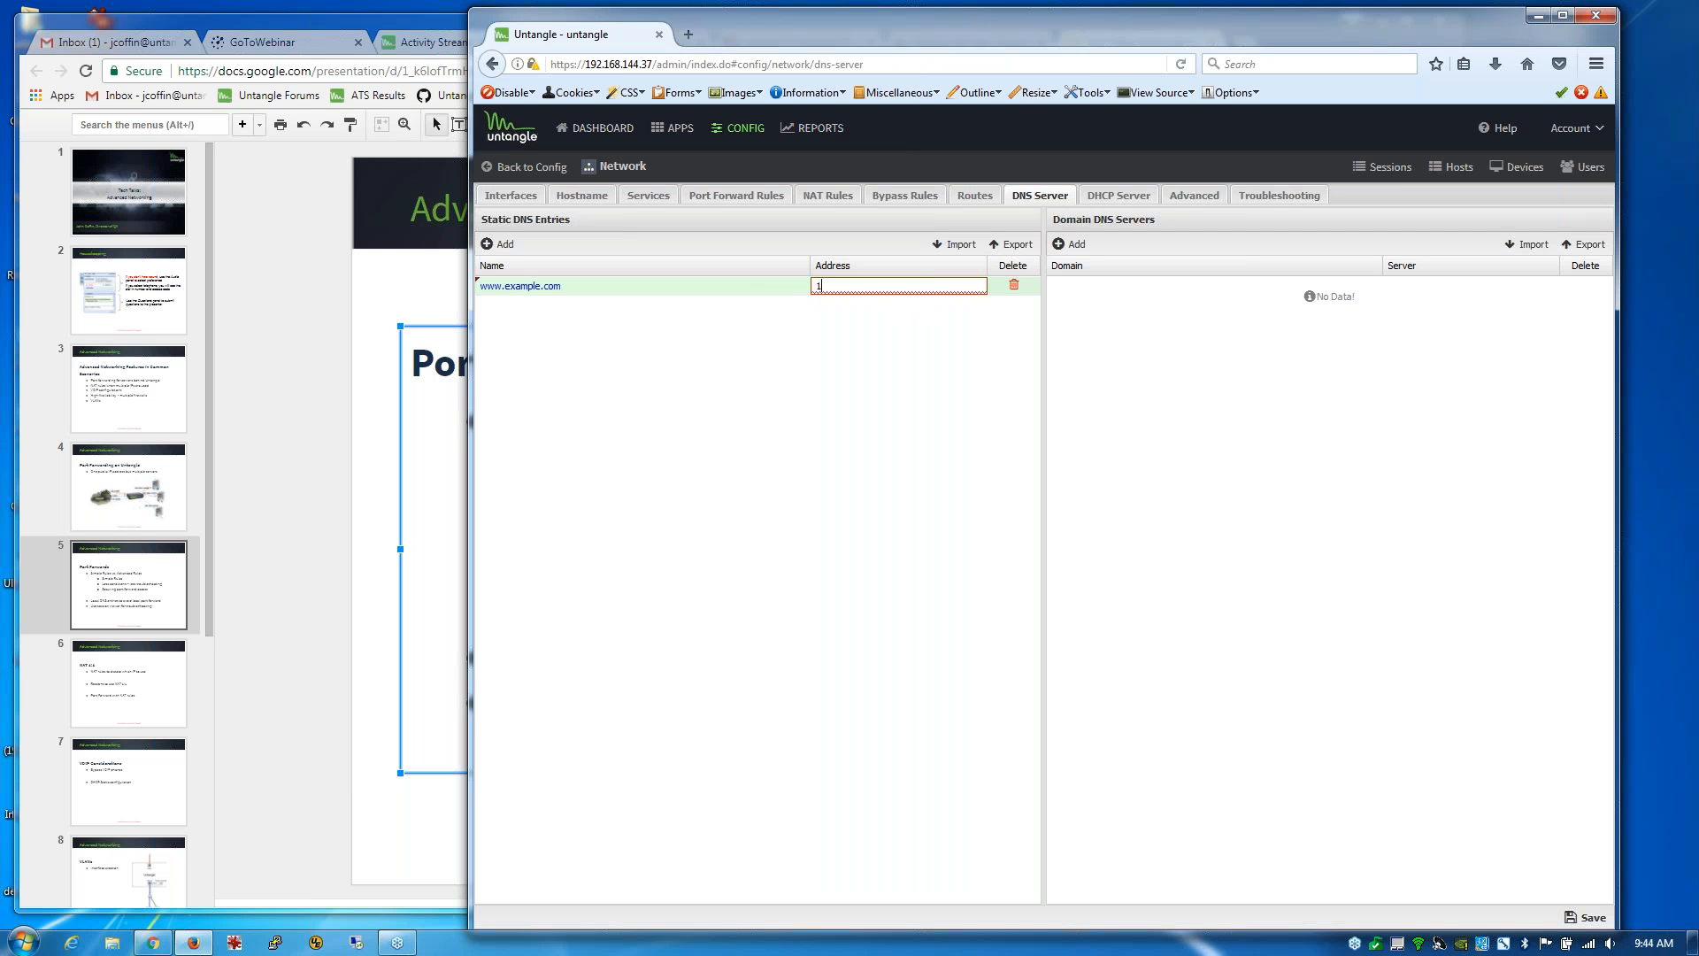
{"action": "type", "text": "92.168.2.10"}
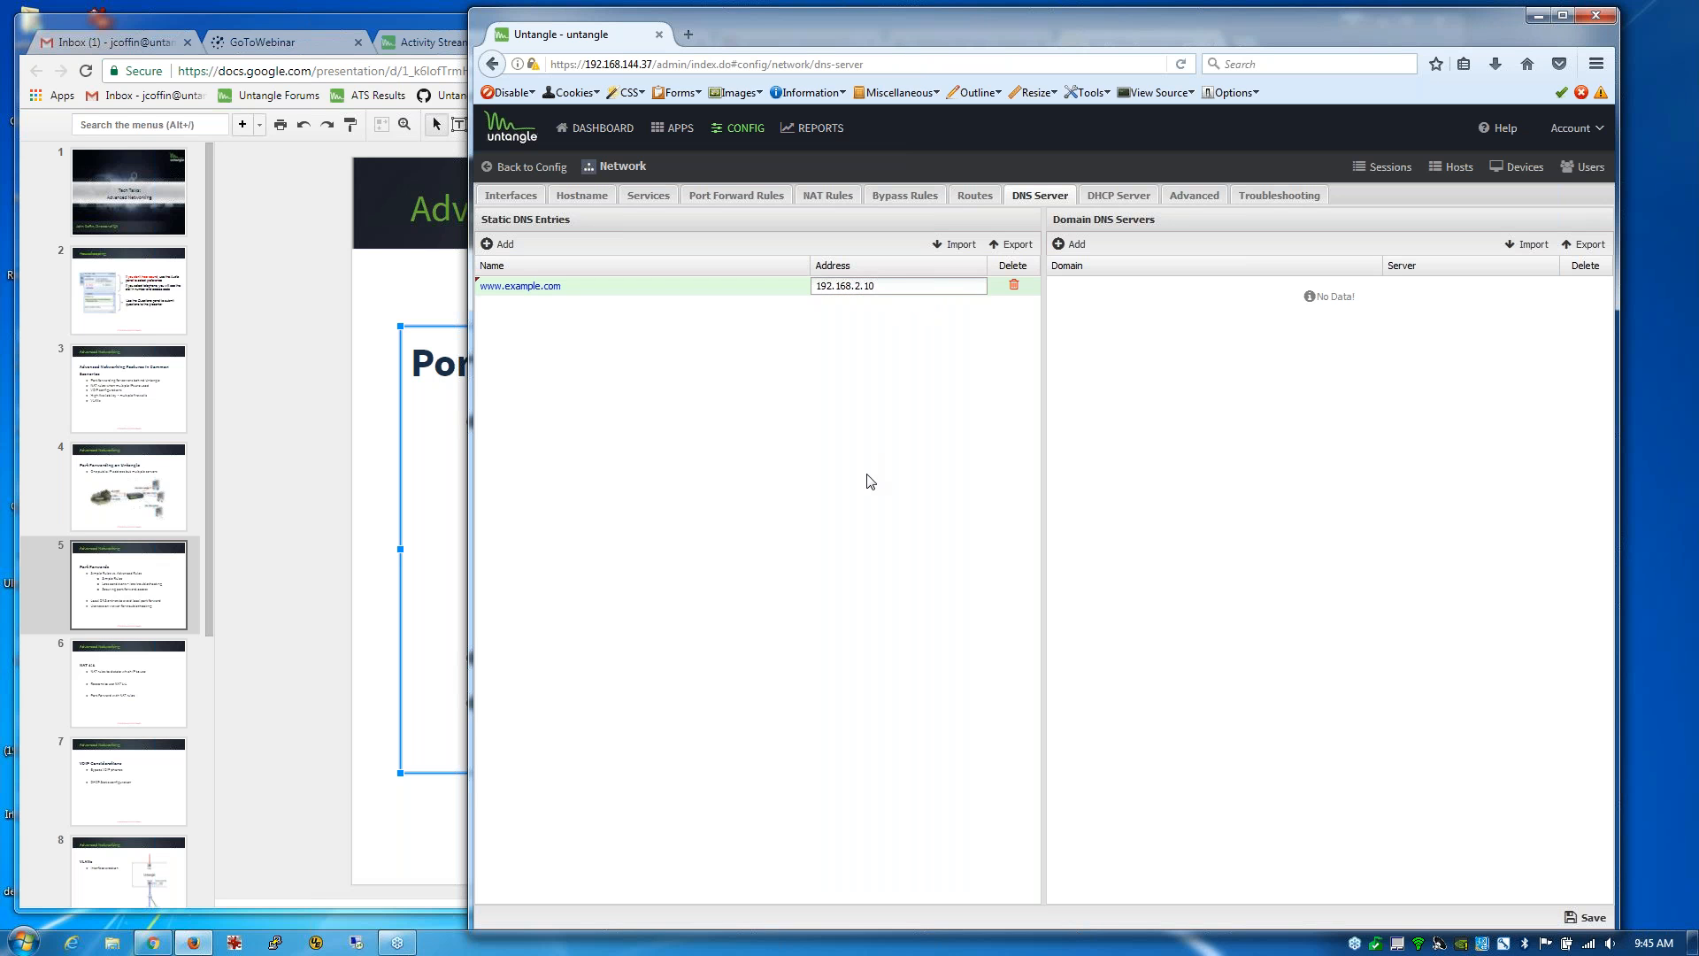
{"action": "key", "text": "Return"}
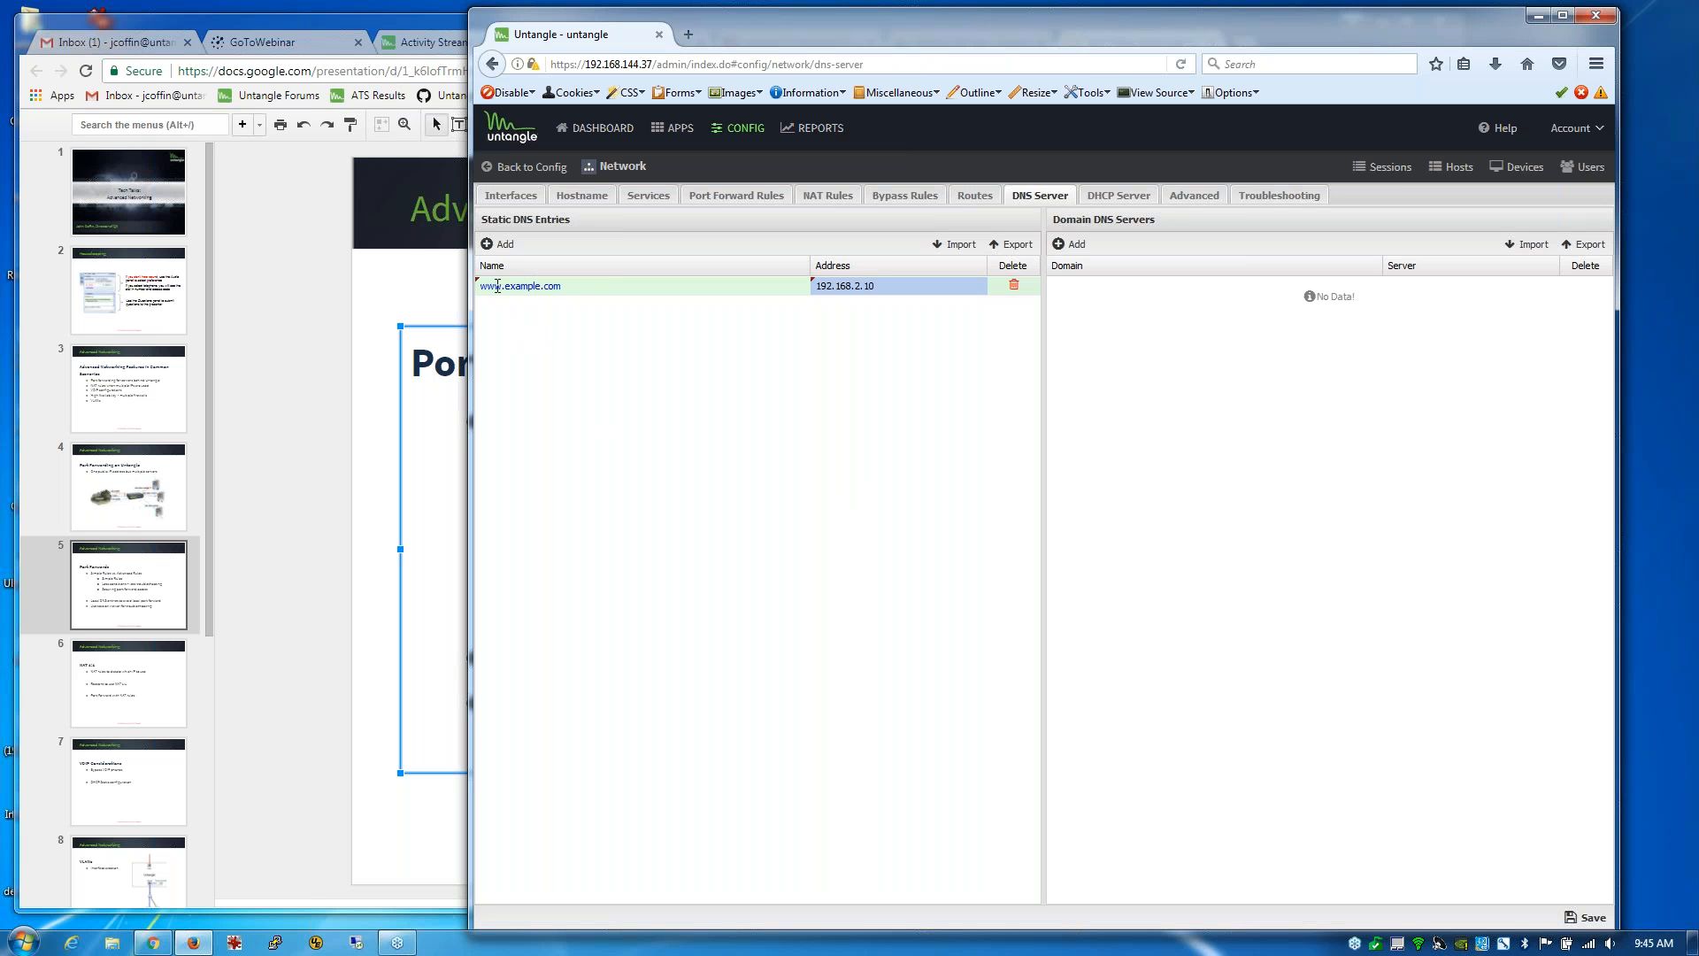
{"action": "left_click_drag", "start_coordinate": [566, 286], "coordinate": [481, 291]}
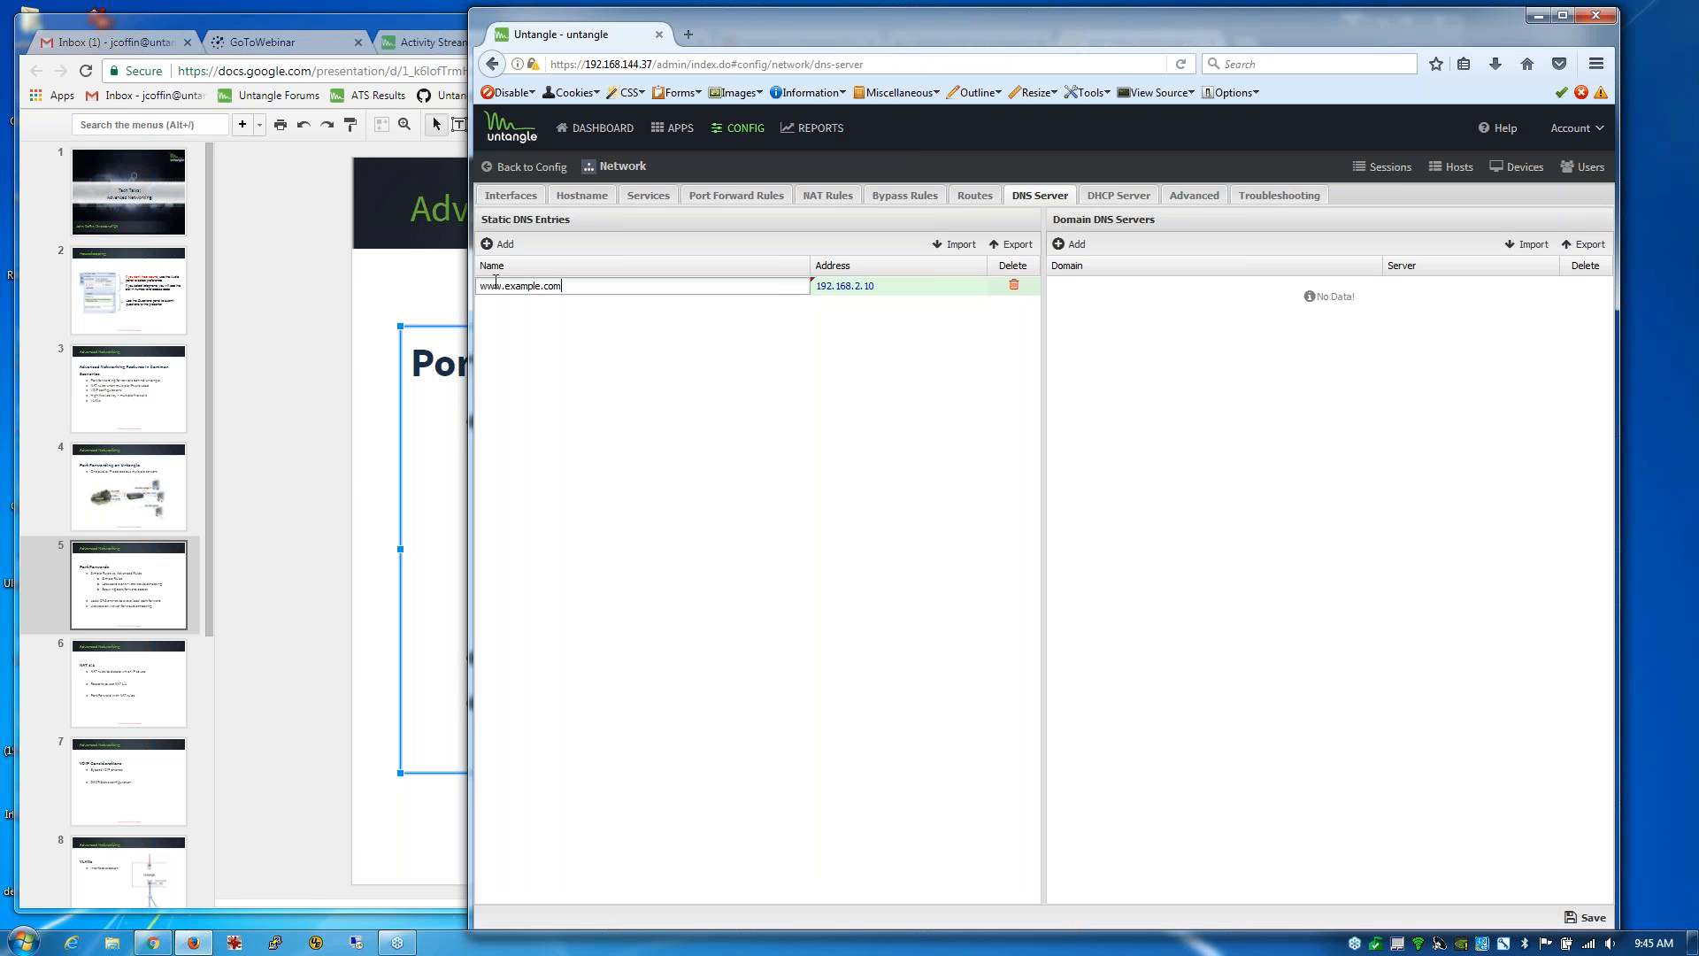
{"action": "left_click", "coordinate": [877, 286]}
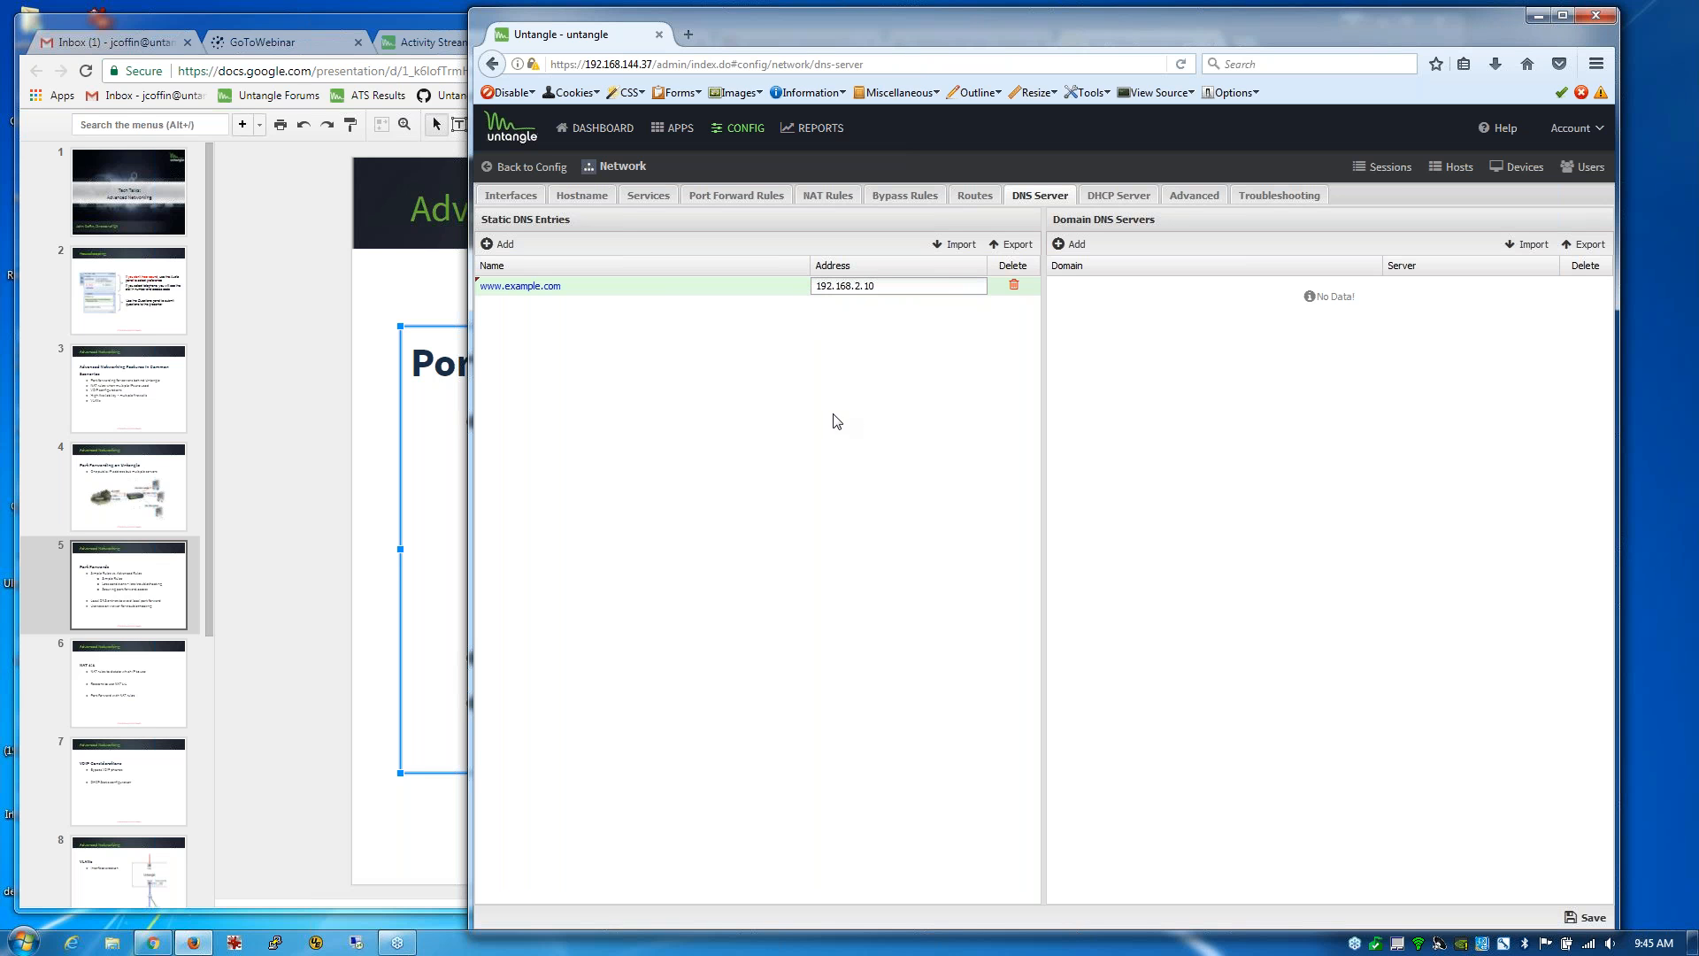
{"action": "left_click", "coordinate": [761, 398]}
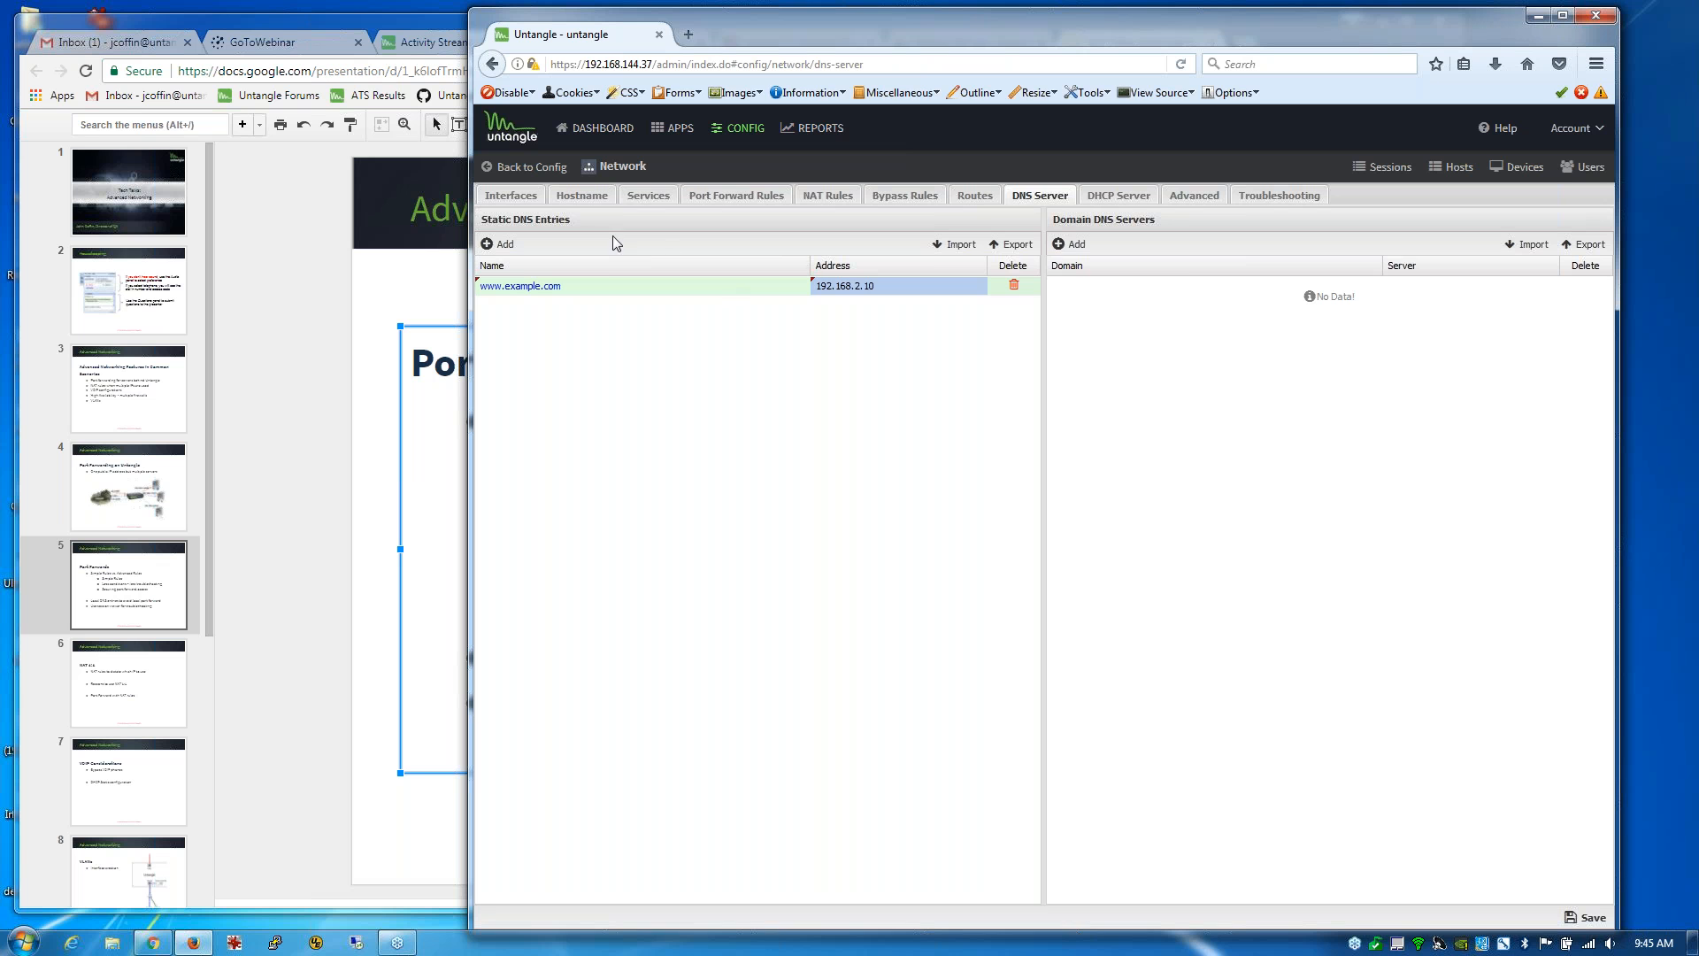
Step: Examine the web server port forward rule's Destination Address condition and close the rule without changes
{"action": "left_click", "coordinate": [716, 200]}
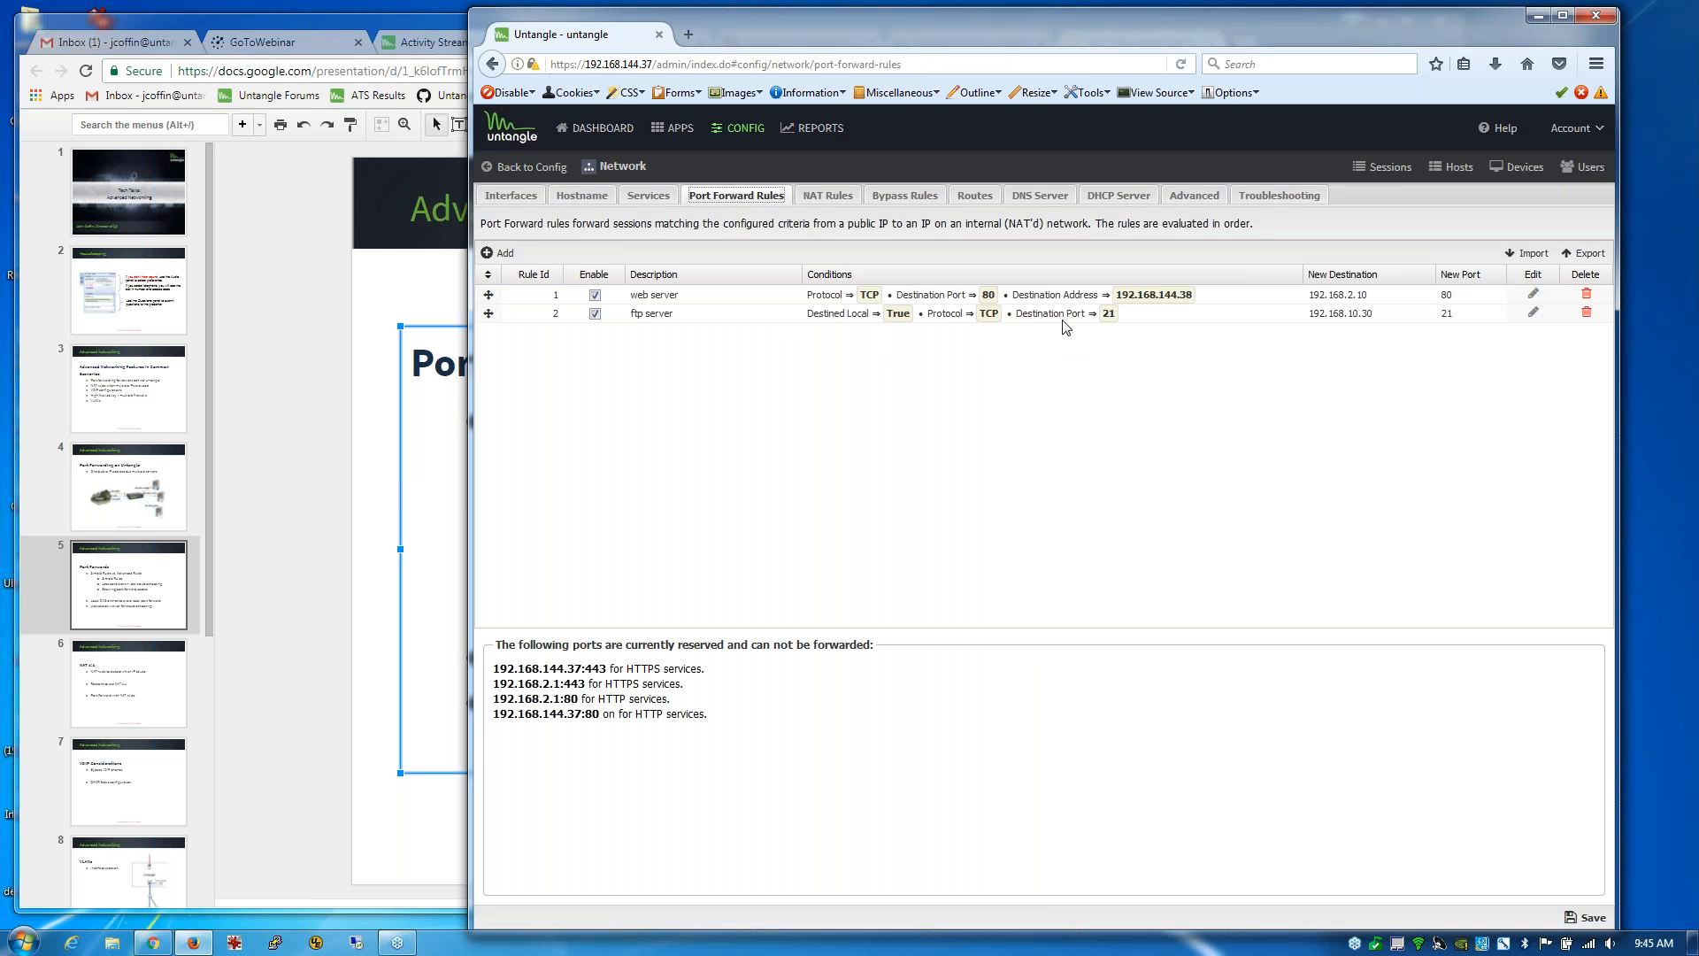
{"action": "left_click", "coordinate": [1533, 294]}
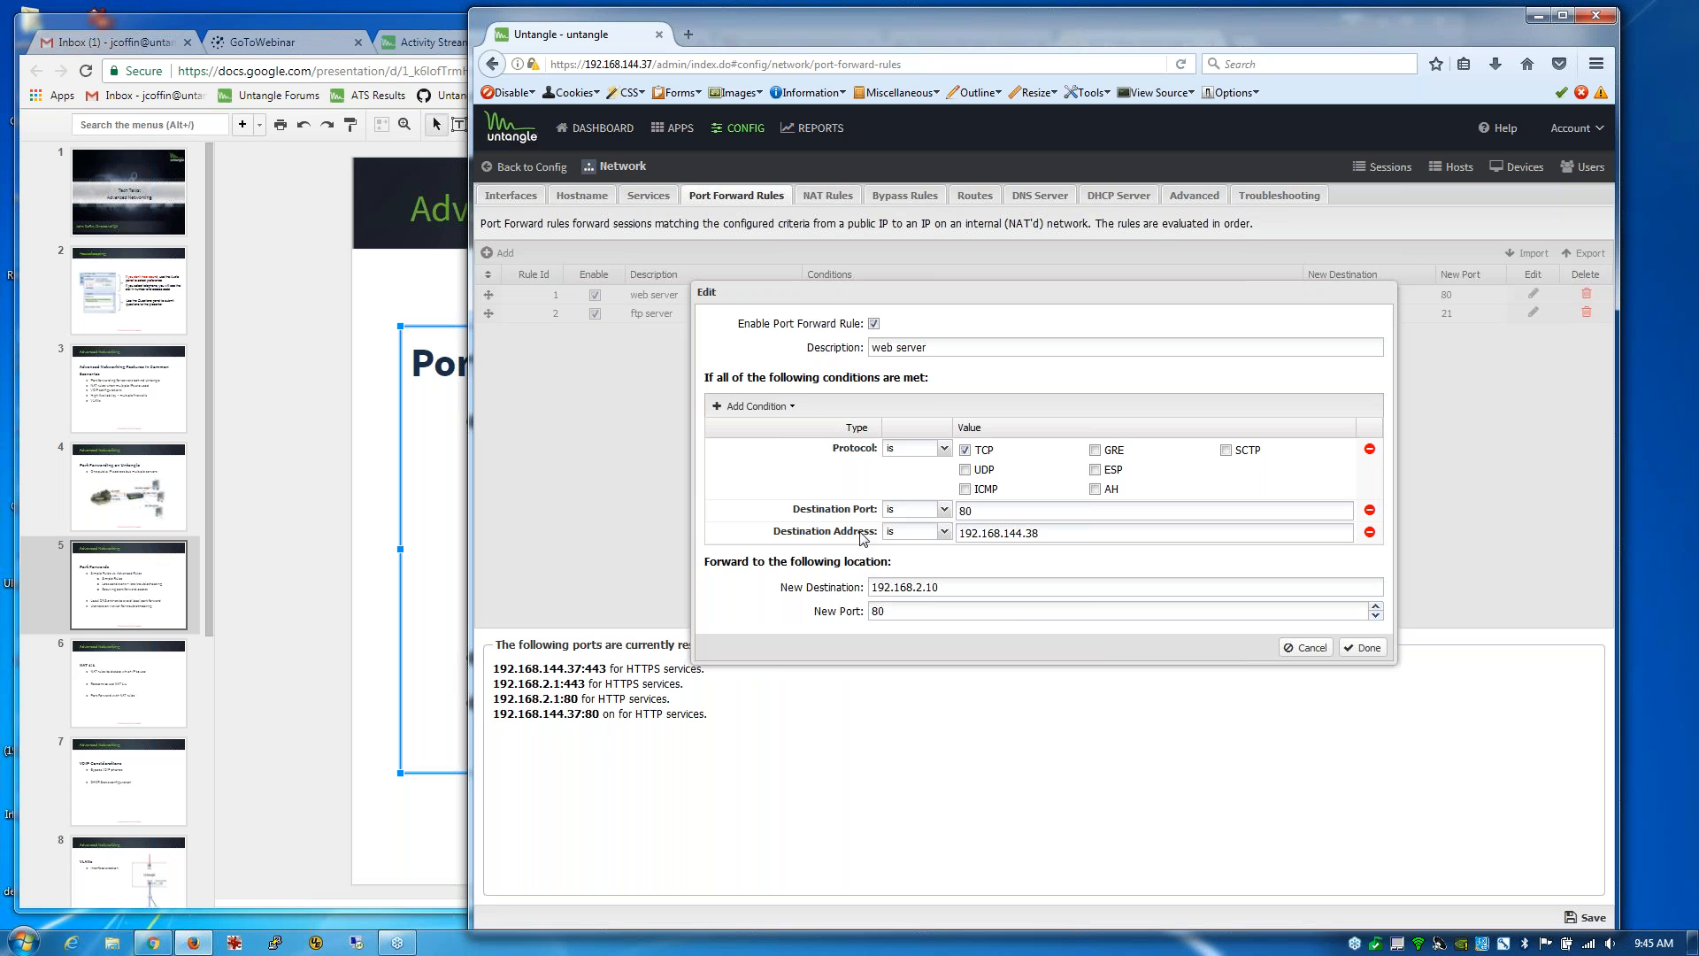
{"action": "left_click_drag", "start_coordinate": [1042, 534], "coordinate": [949, 532]}
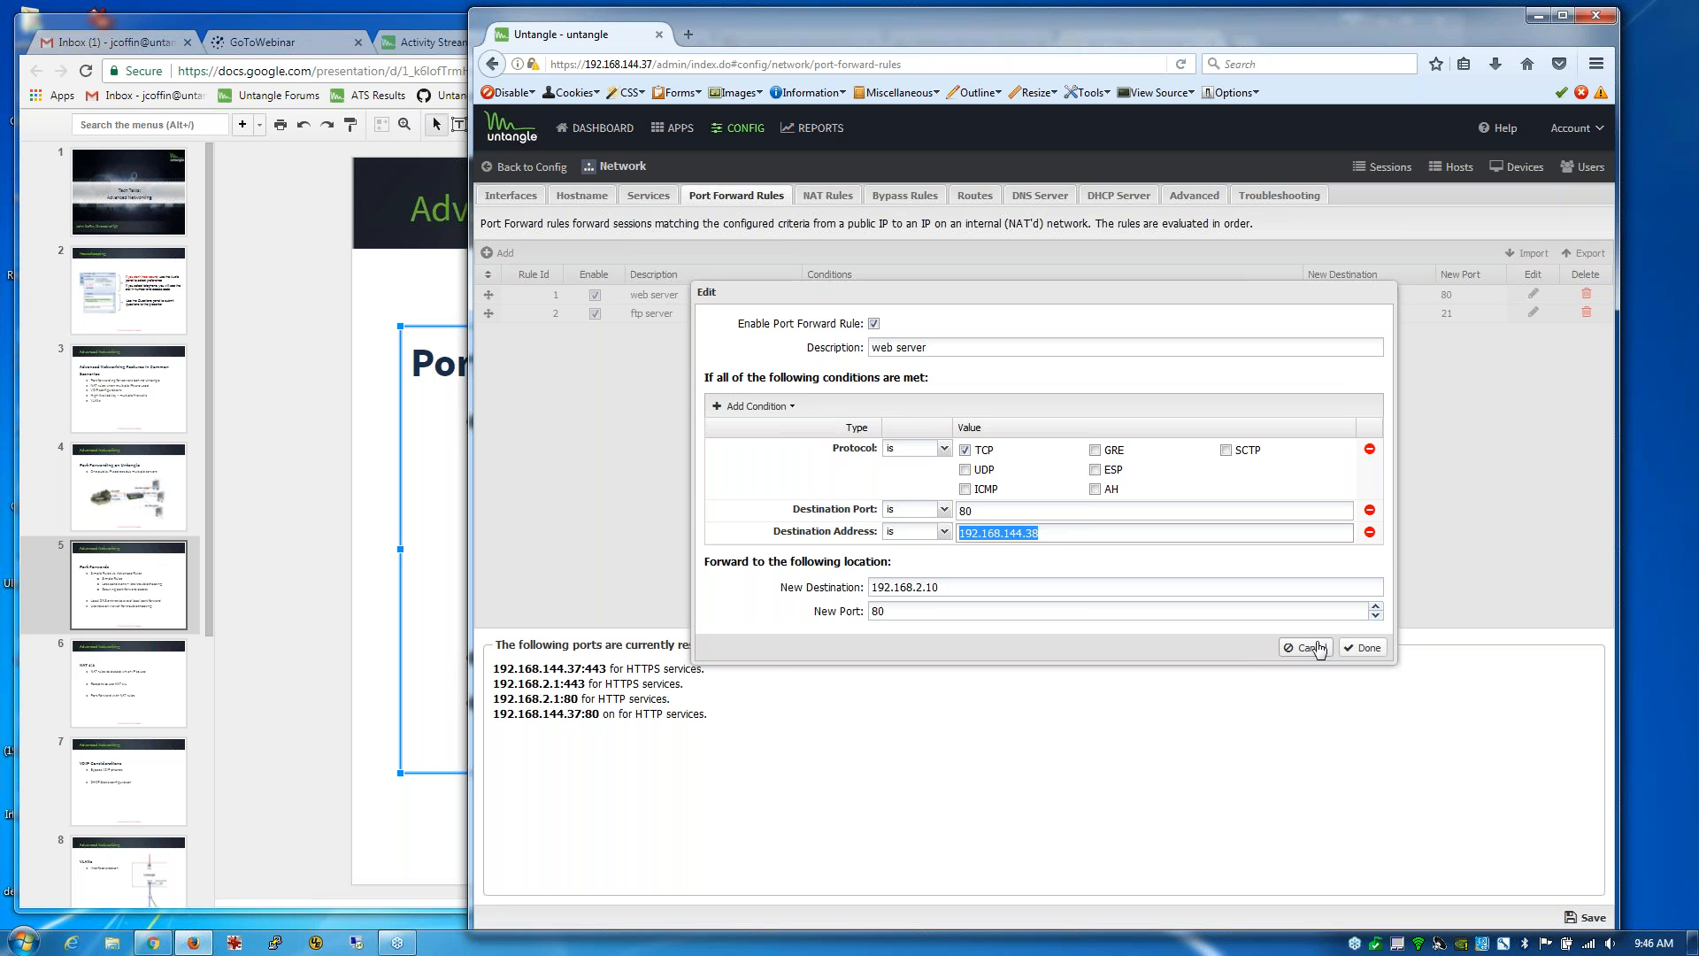
{"action": "left_click", "coordinate": [1307, 650]}
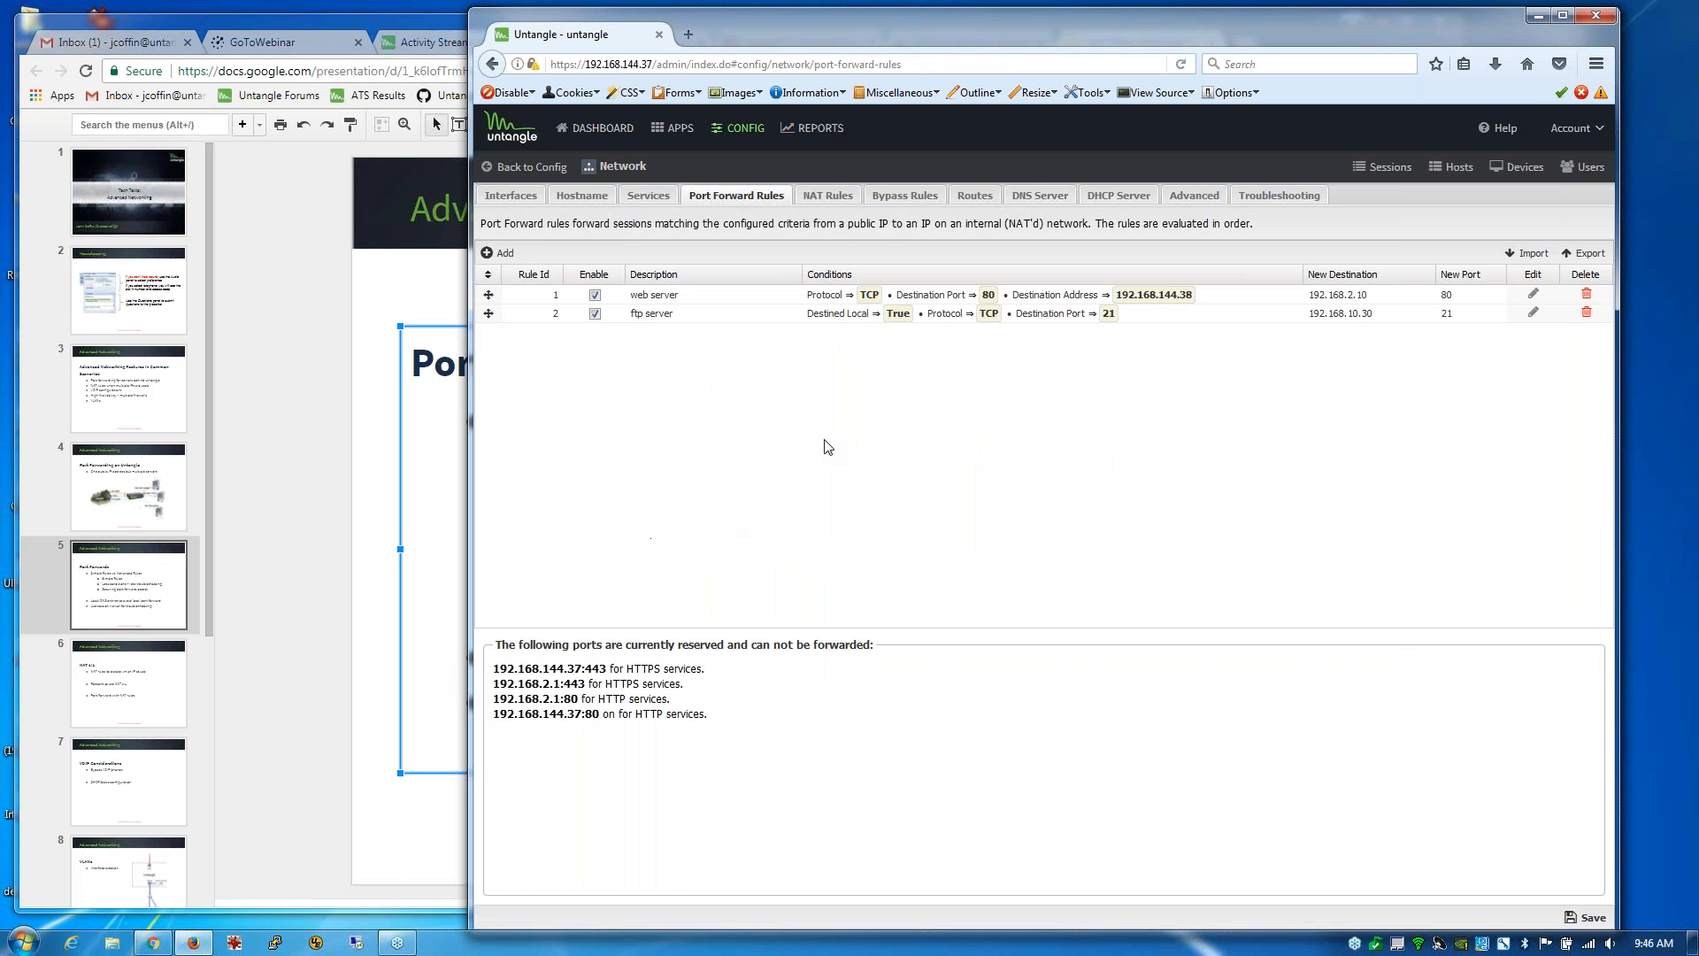
Step: Start a NAT rule described as "web server" with a Source Address condition of 192.168.2.10
{"action": "left_click", "coordinate": [827, 196]}
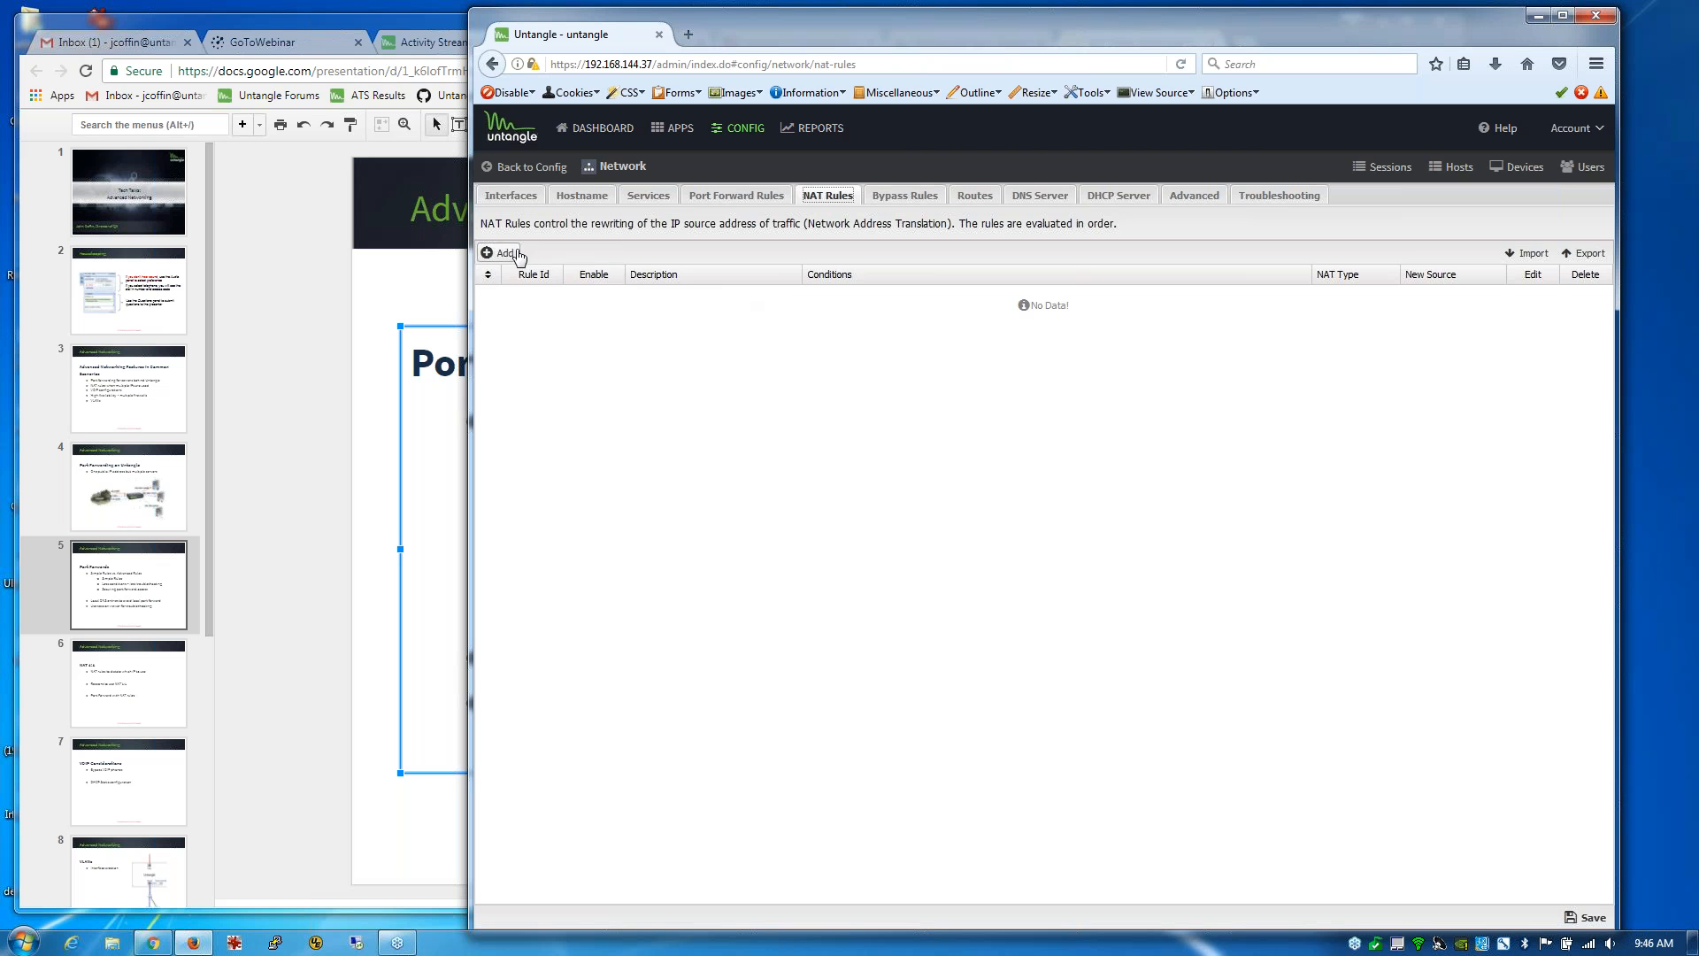
{"action": "left_click", "coordinate": [491, 253]}
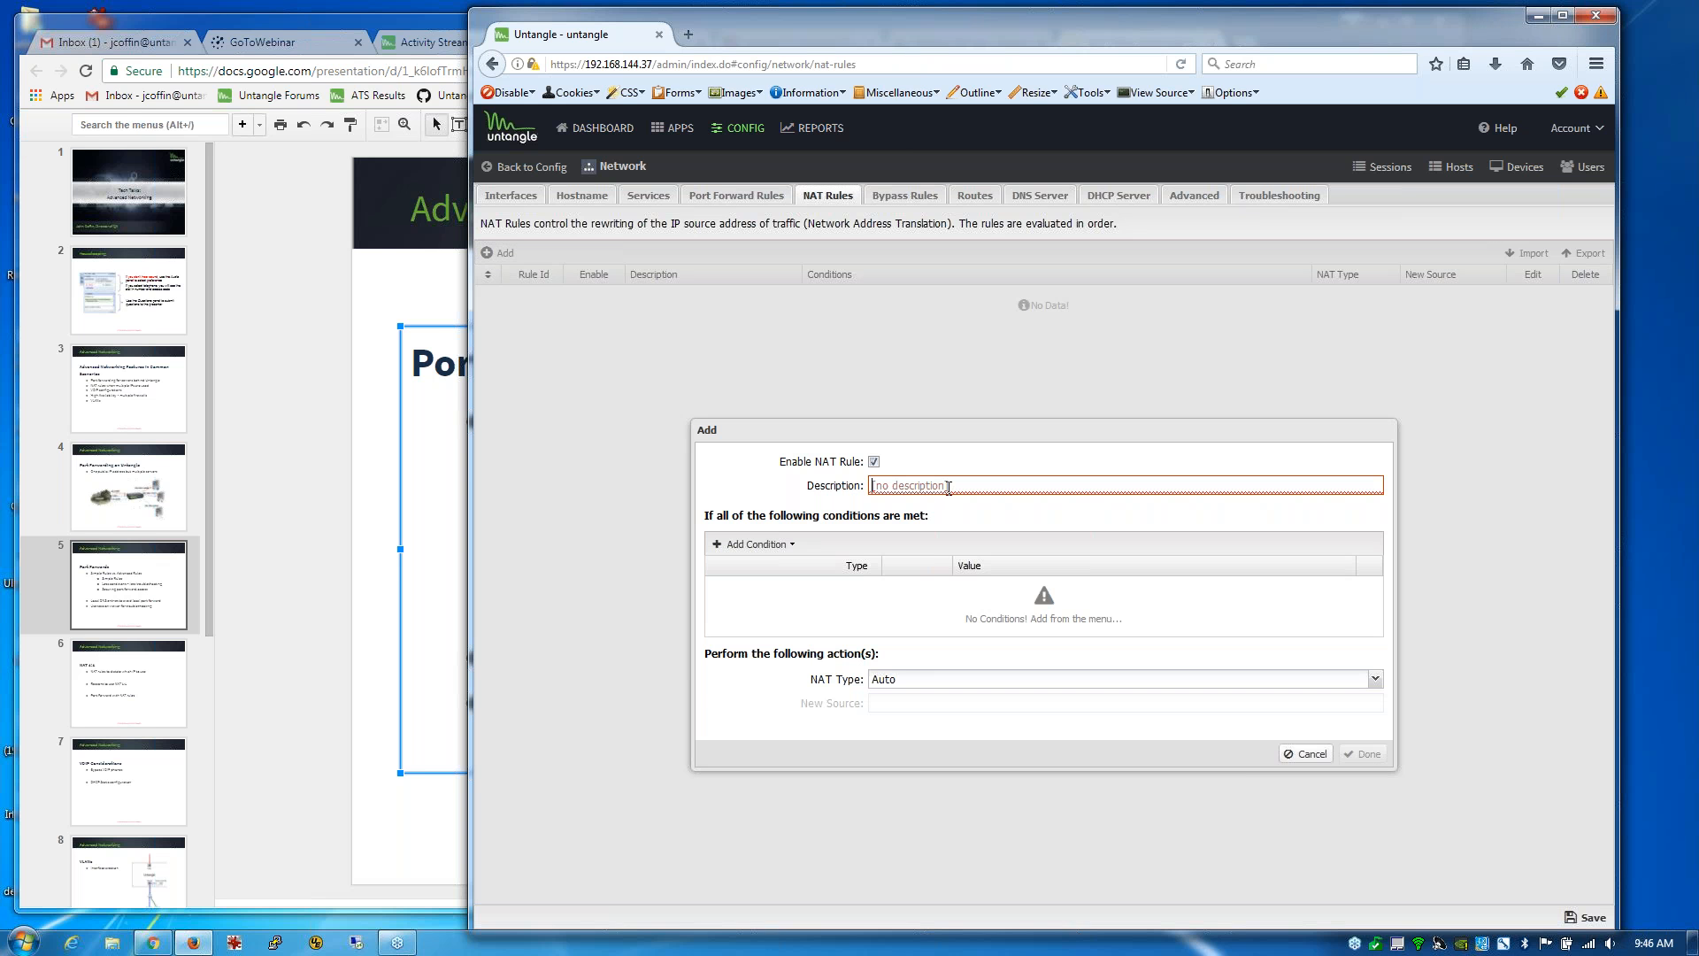
{"action": "type", "text": "web server"}
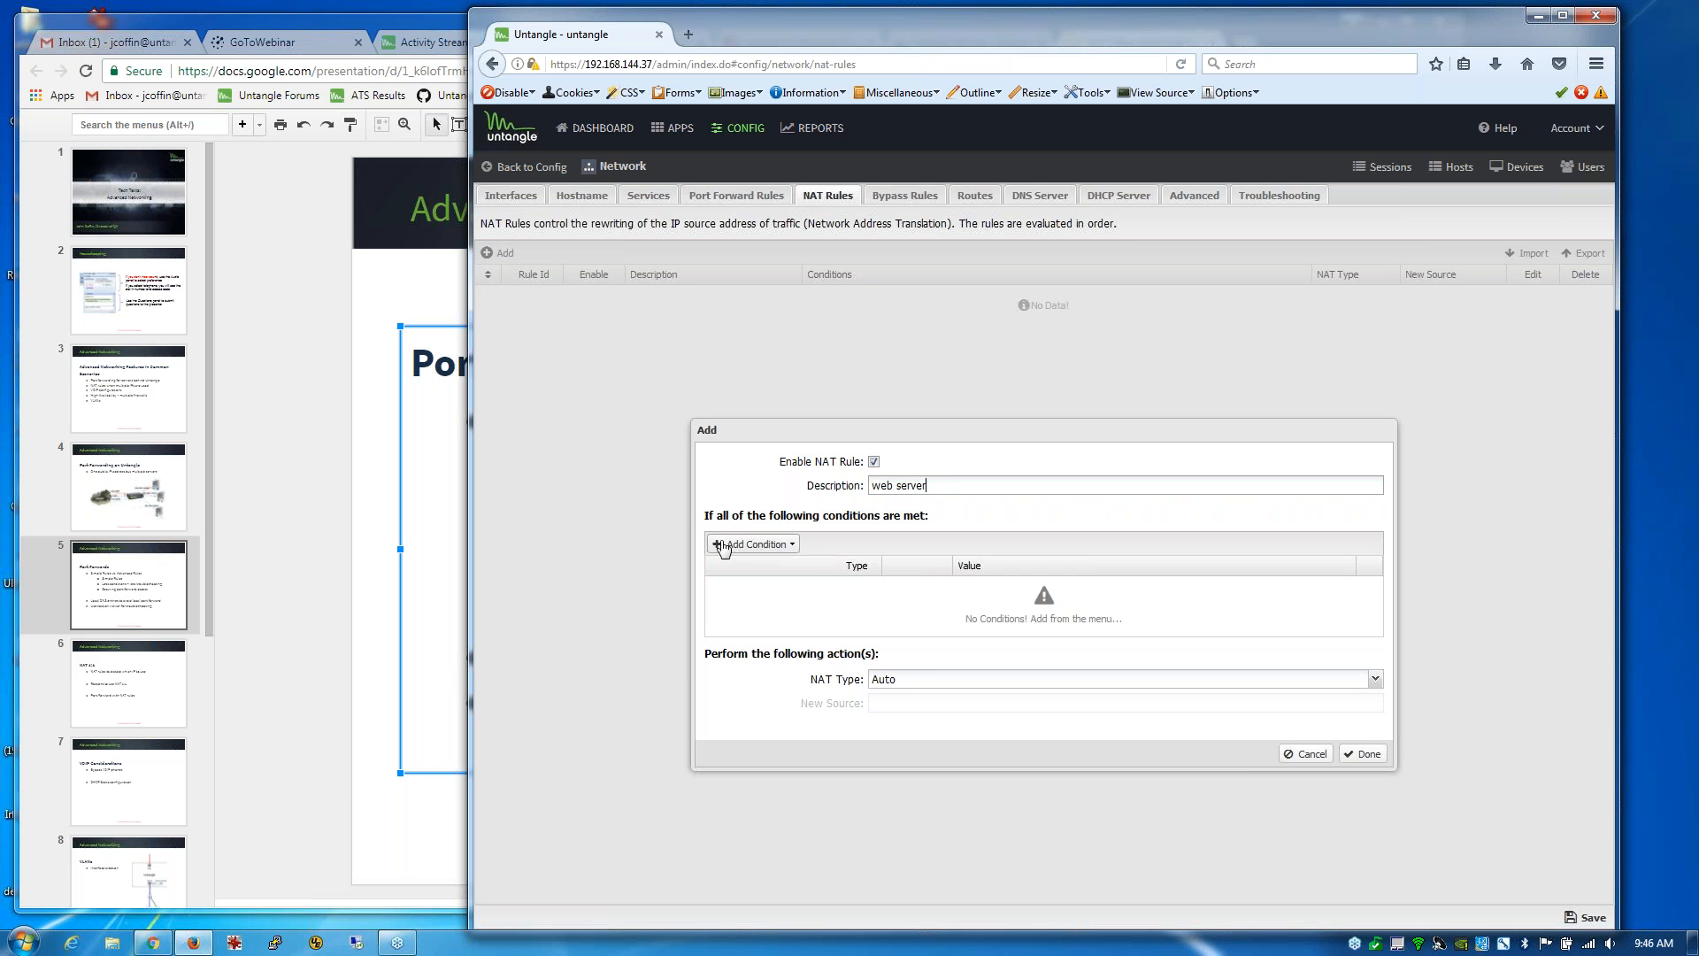
{"action": "left_click", "coordinate": [719, 546]}
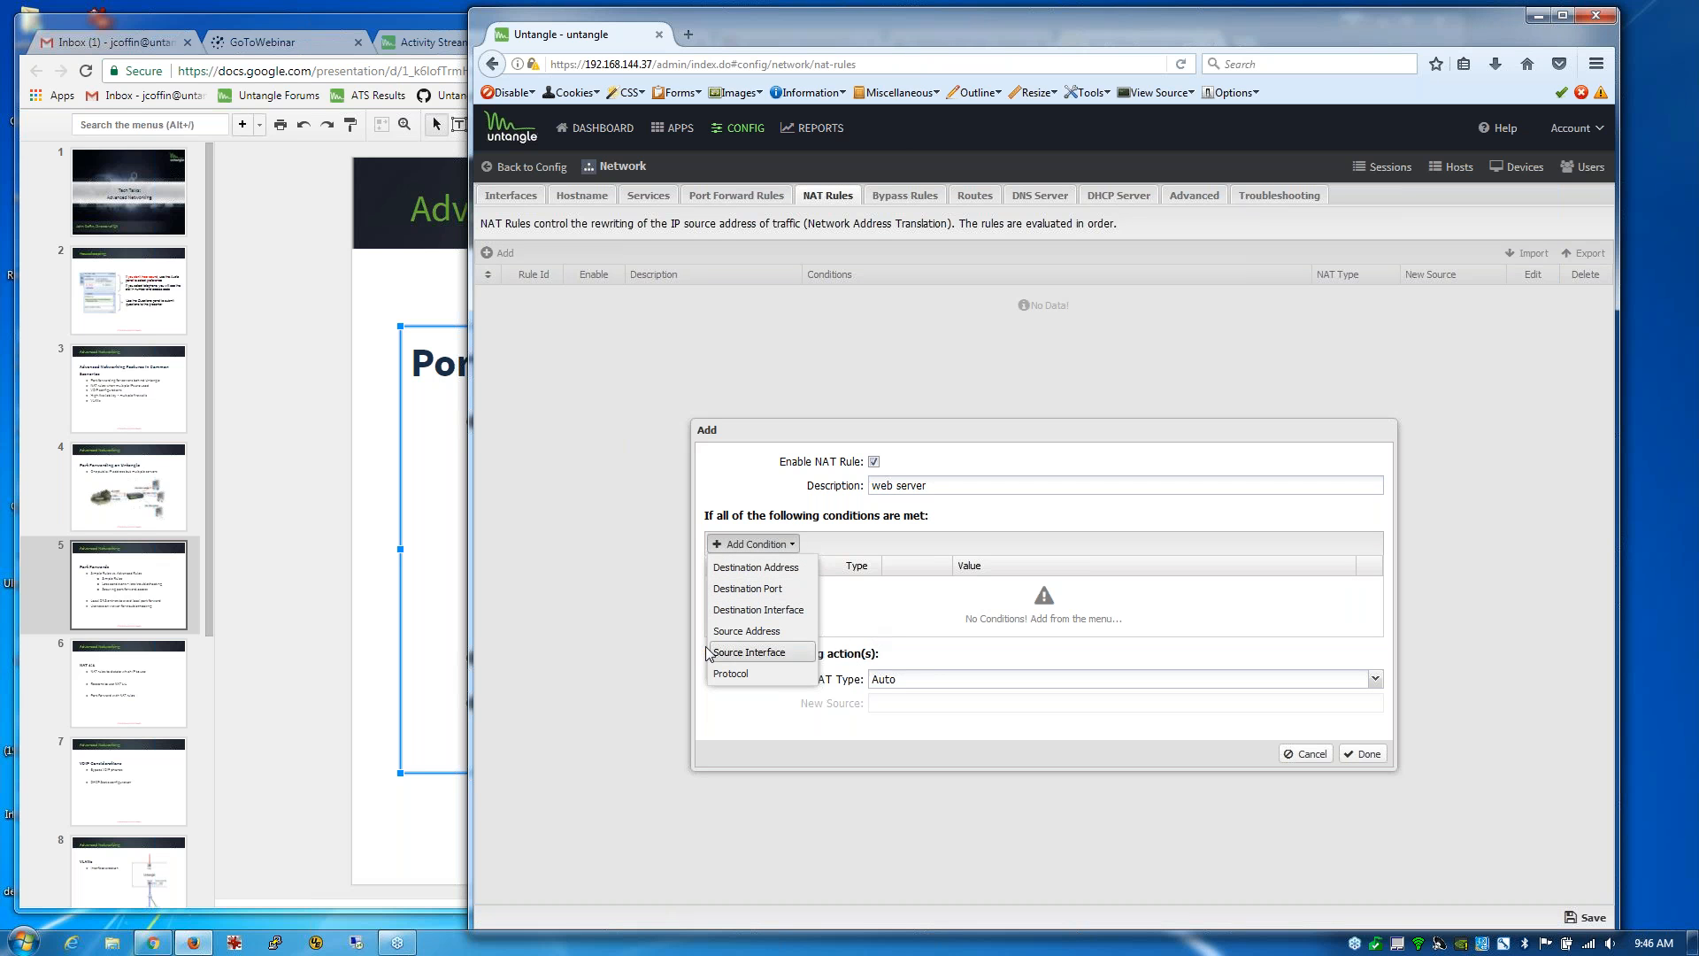
{"action": "left_click", "coordinate": [739, 631]}
{"action": "left_click", "coordinate": [996, 589]}
{"action": "type", "text": "192.168"}
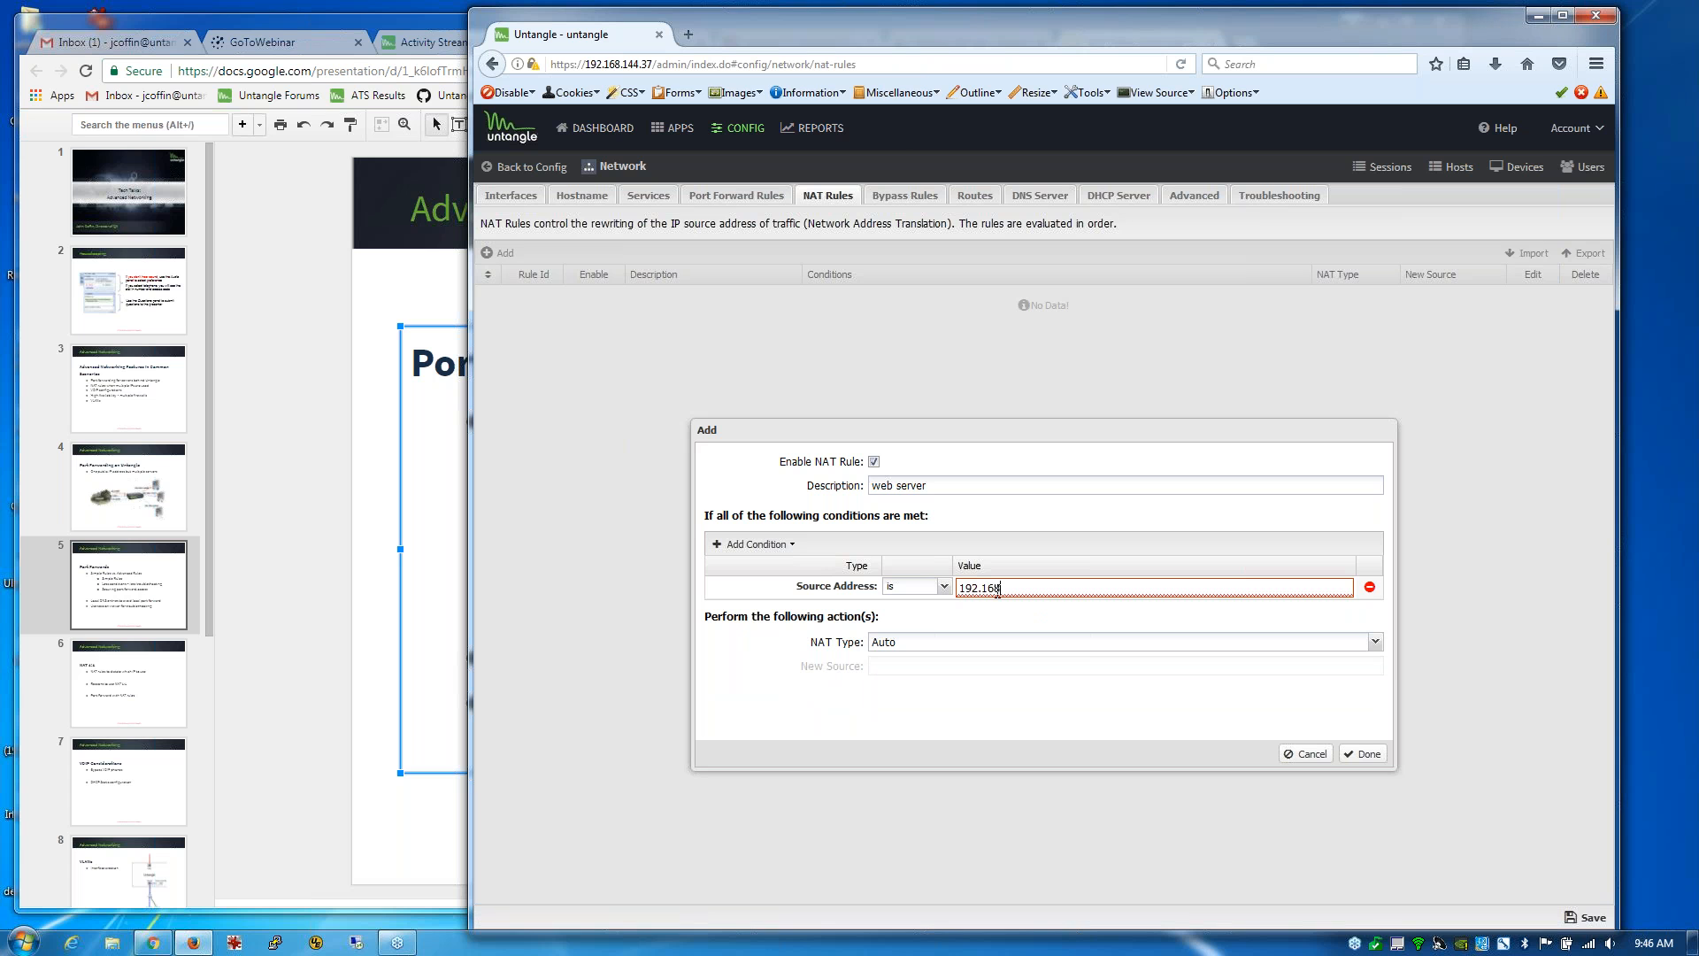
{"action": "type", "text": ".2.10"}
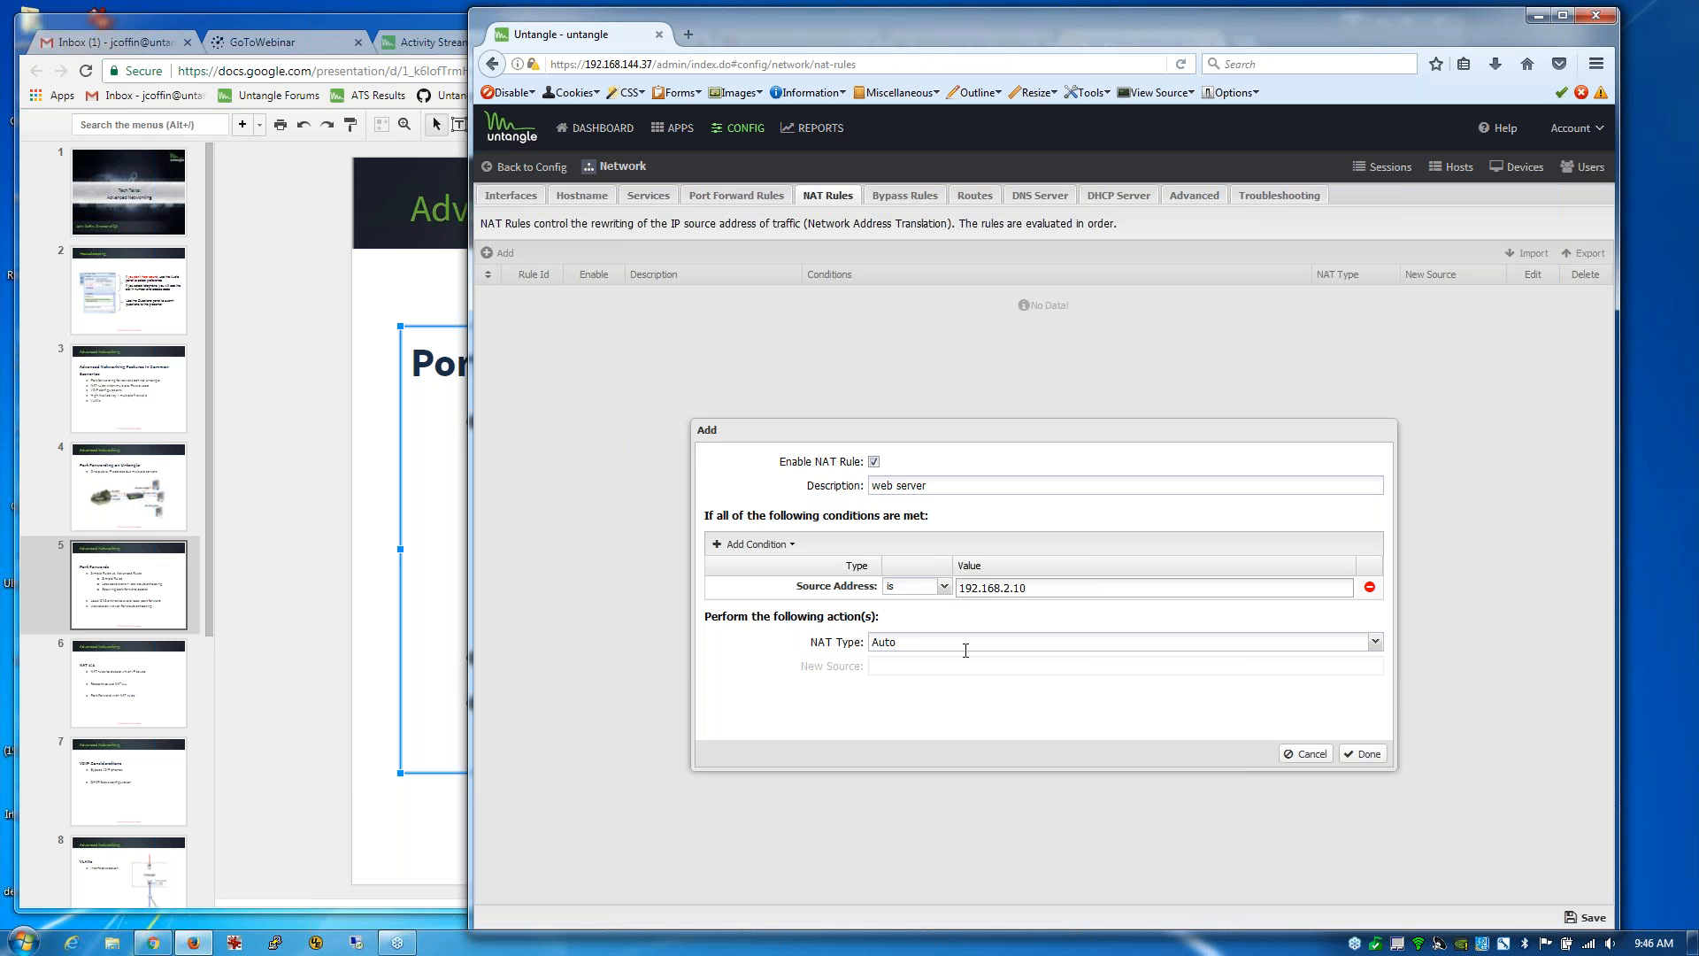
Step: Set the rule's NAT type to Custom with new source 192.168.144.38 and add it to the NAT rules
{"action": "left_click", "coordinate": [1376, 642]}
{"action": "left_click", "coordinate": [1179, 682]}
{"action": "left_click", "coordinate": [898, 666]}
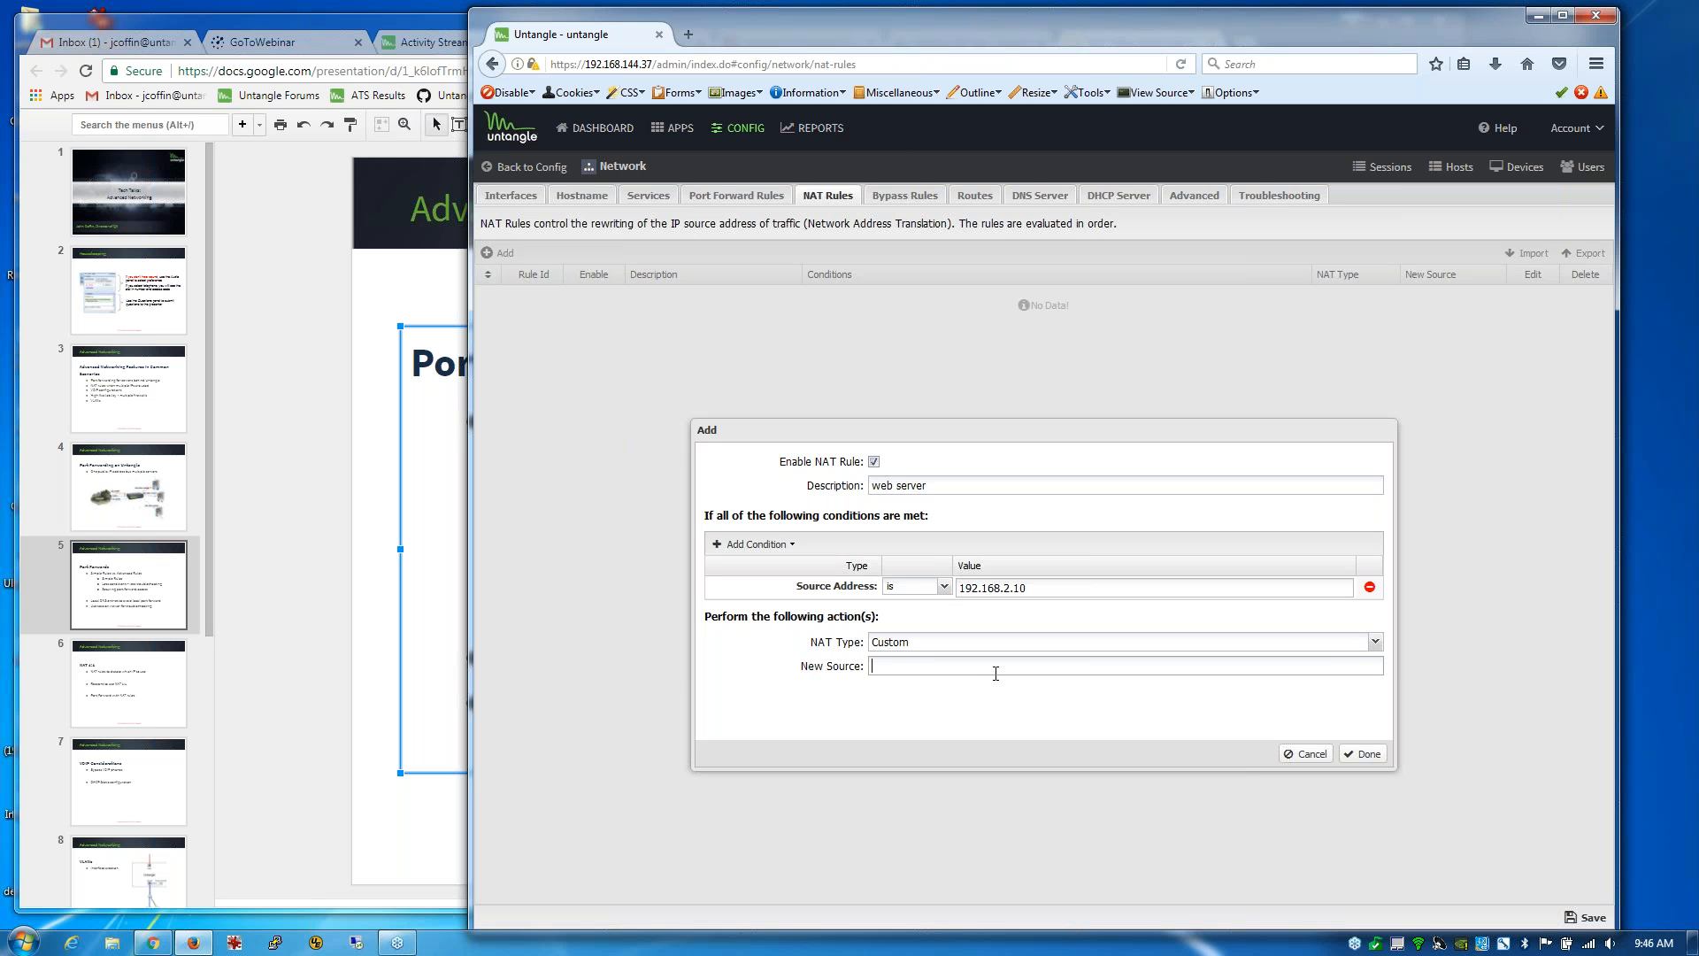
{"action": "type", "text": "192."}
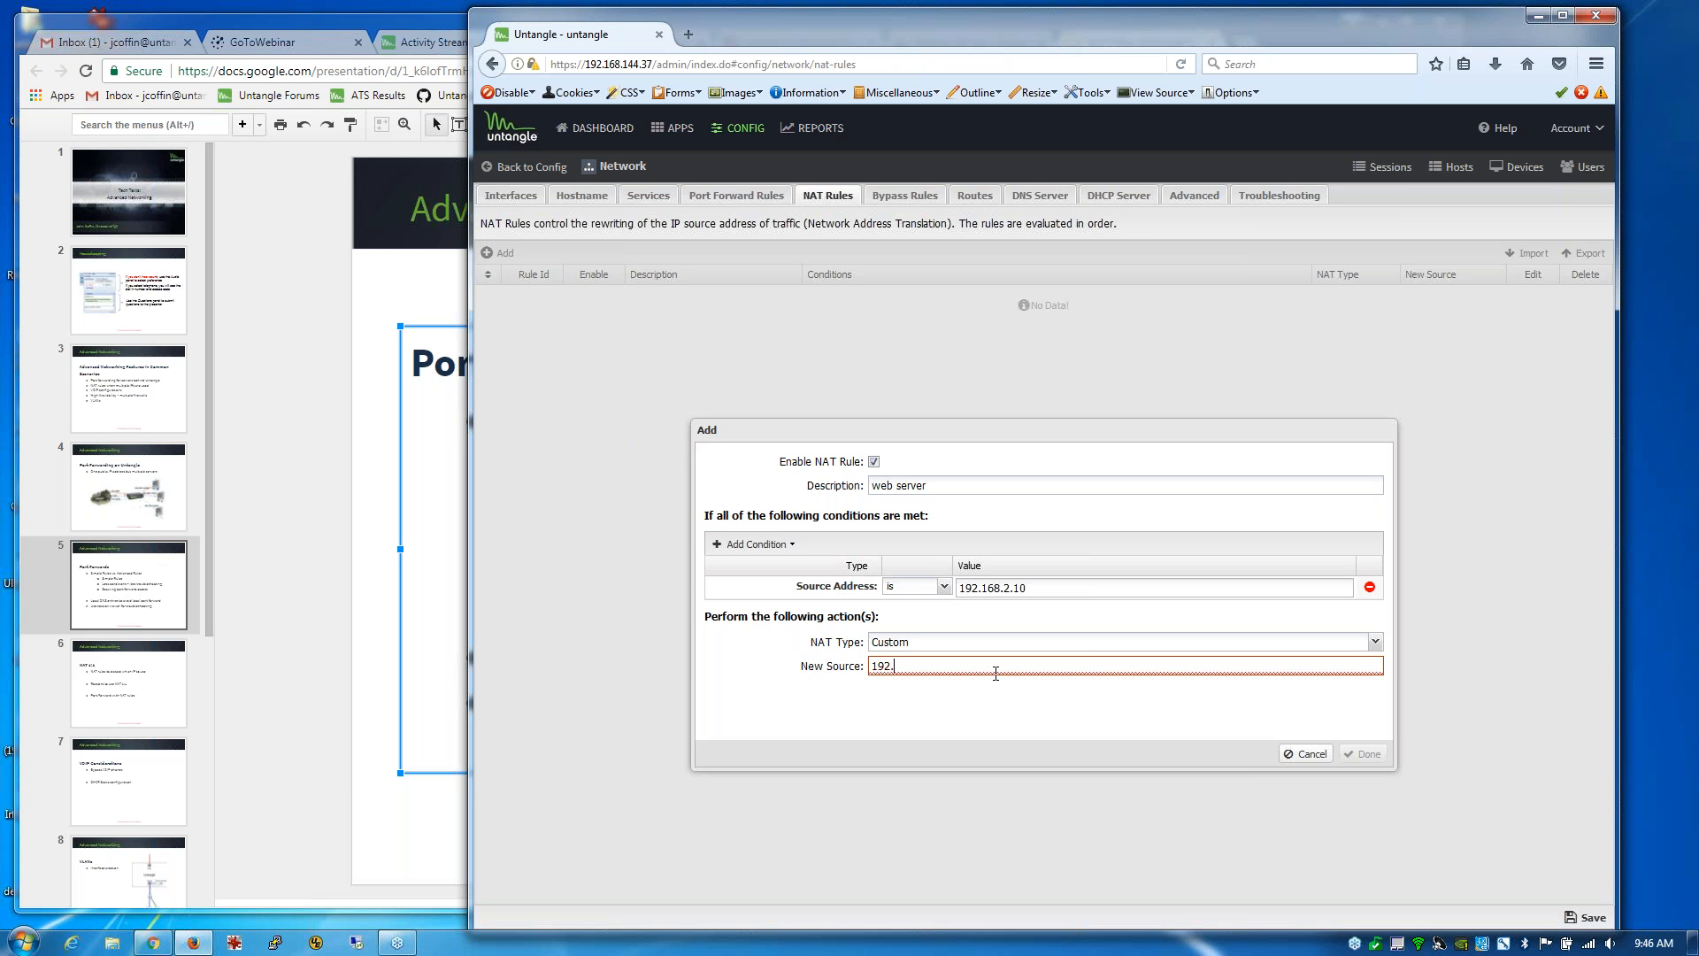
{"action": "type", "text": "168.144.38"}
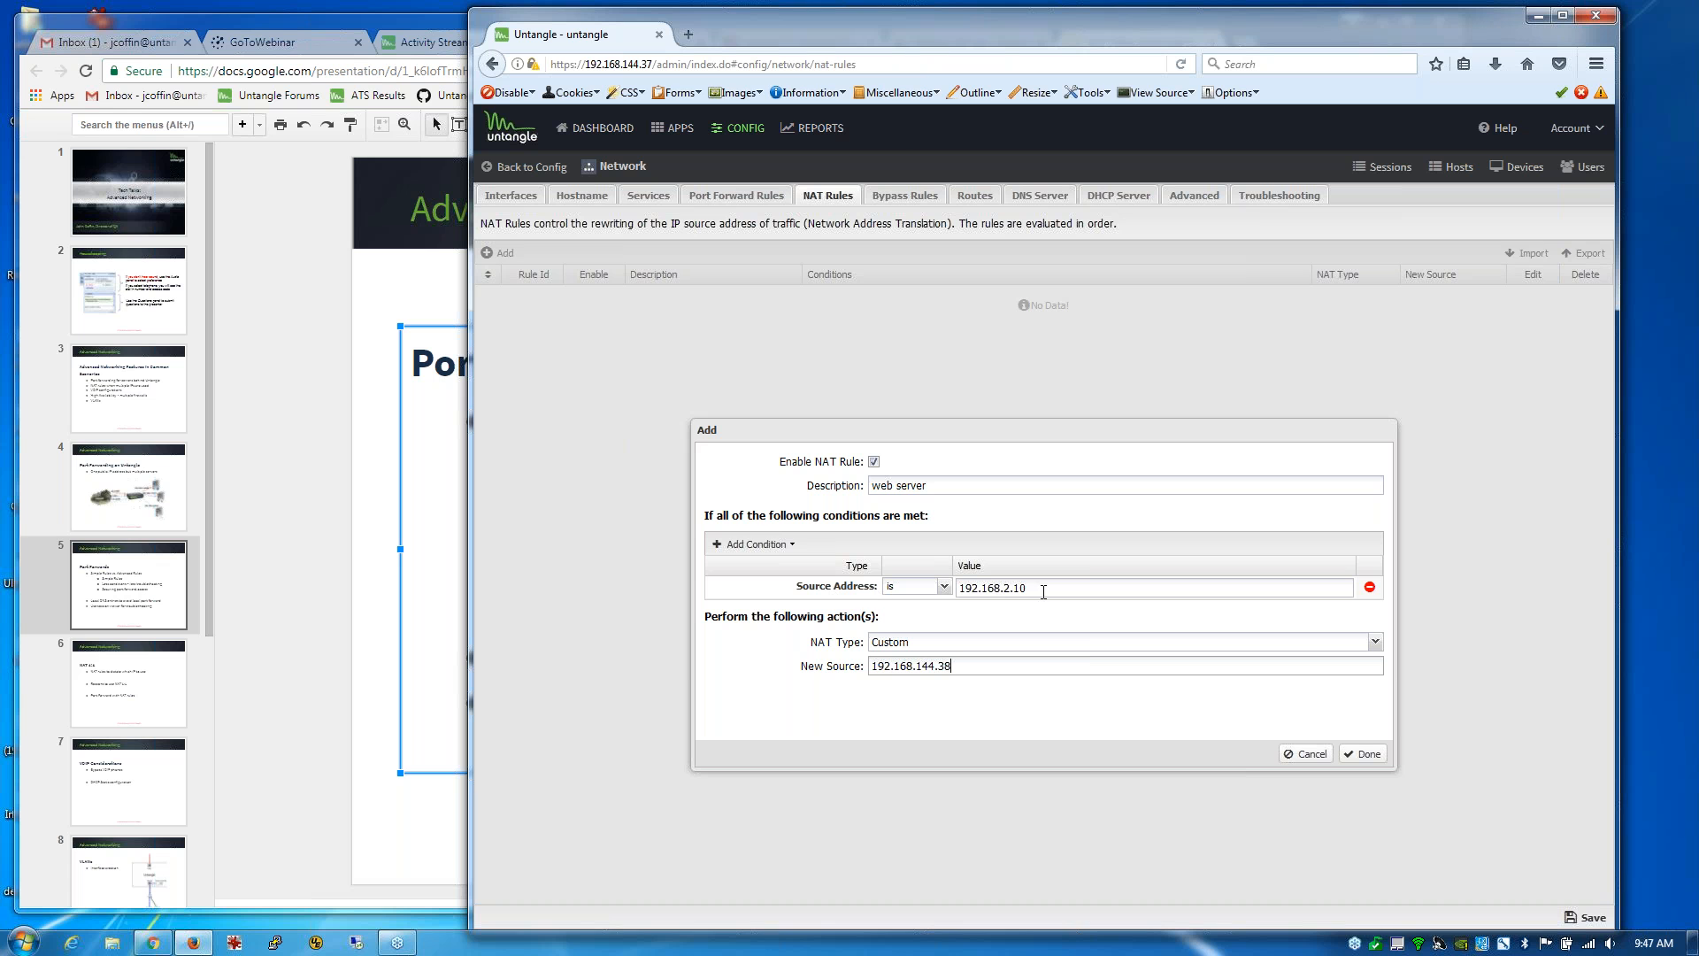
{"action": "triple_click", "coordinate": [974, 664]}
{"action": "left_click", "coordinate": [1369, 754]}
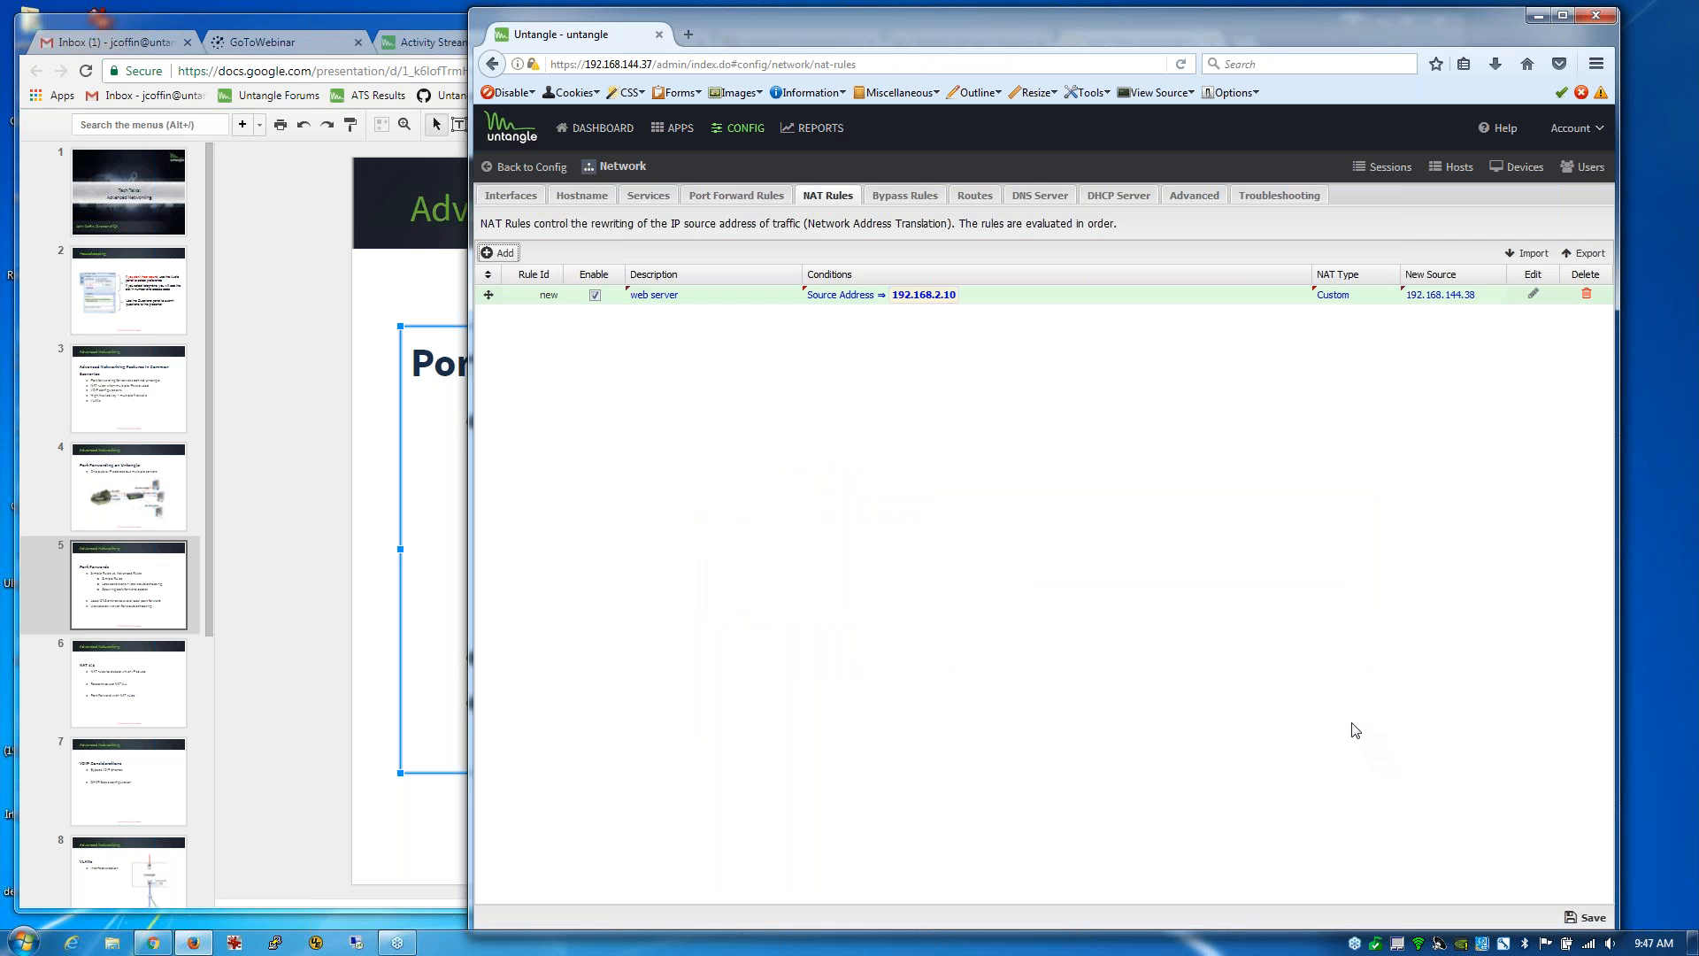
Step: Review the Destination Address condition of the web server port forward rule and close it without changes
{"action": "left_click", "coordinate": [715, 201]}
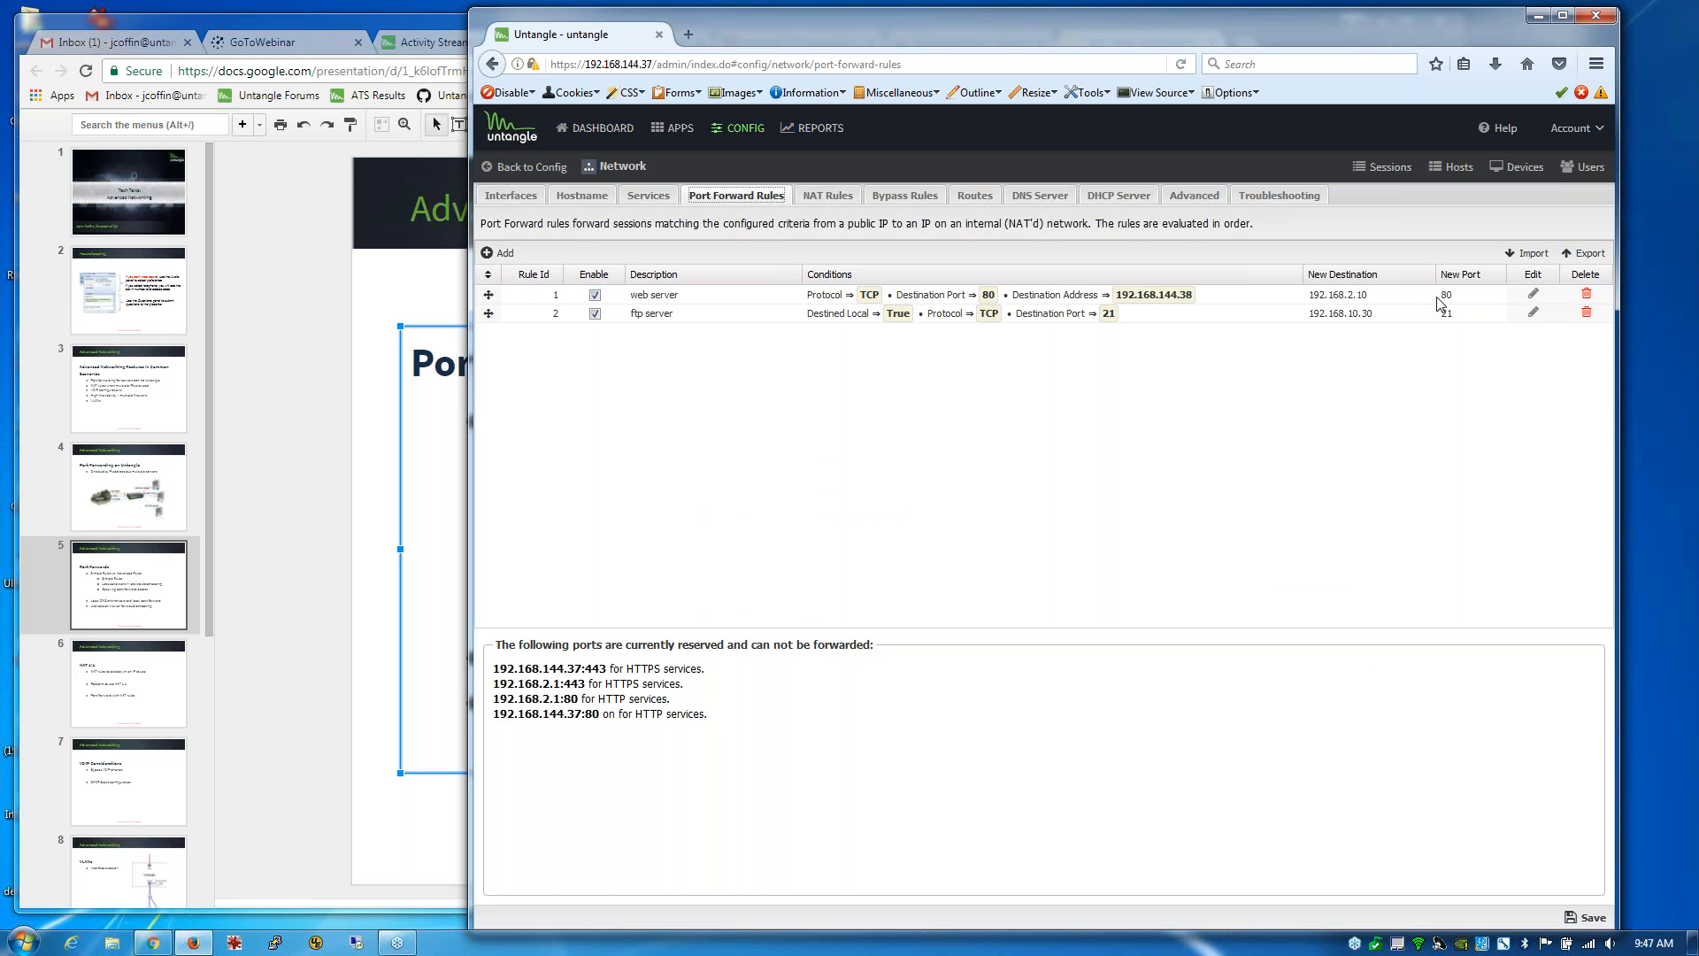
{"action": "left_click", "coordinate": [1534, 295]}
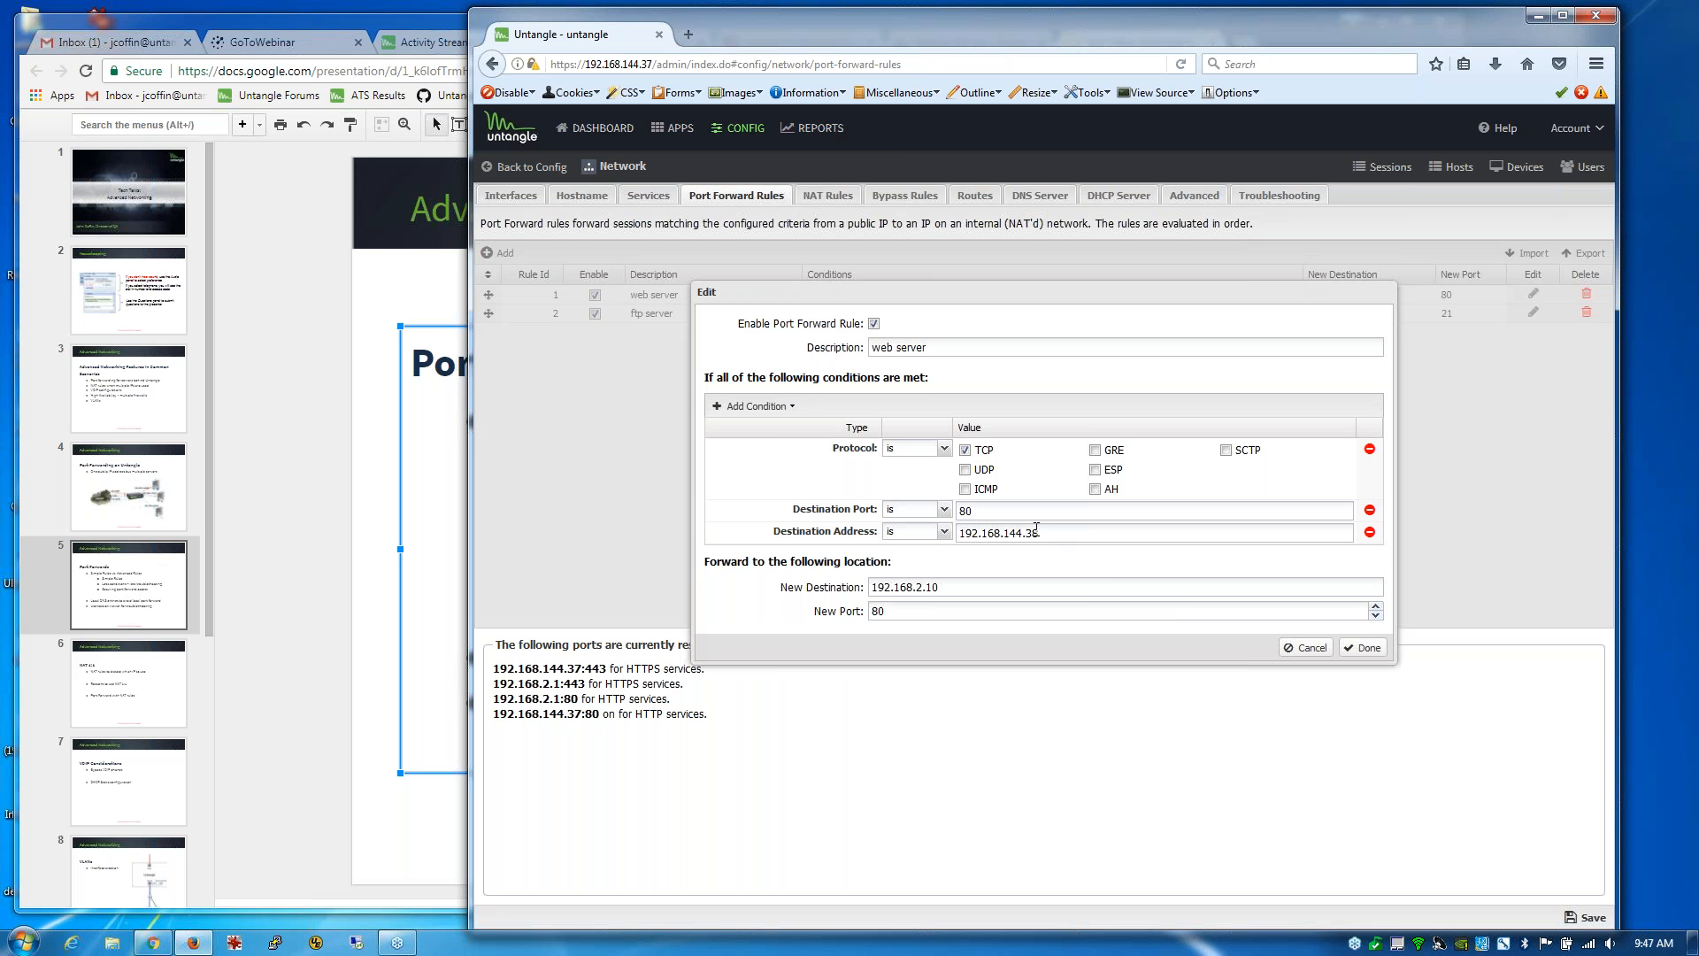
{"action": "left_click_drag", "start_coordinate": [1043, 533], "coordinate": [961, 534]}
{"action": "left_click", "coordinate": [1323, 648]}
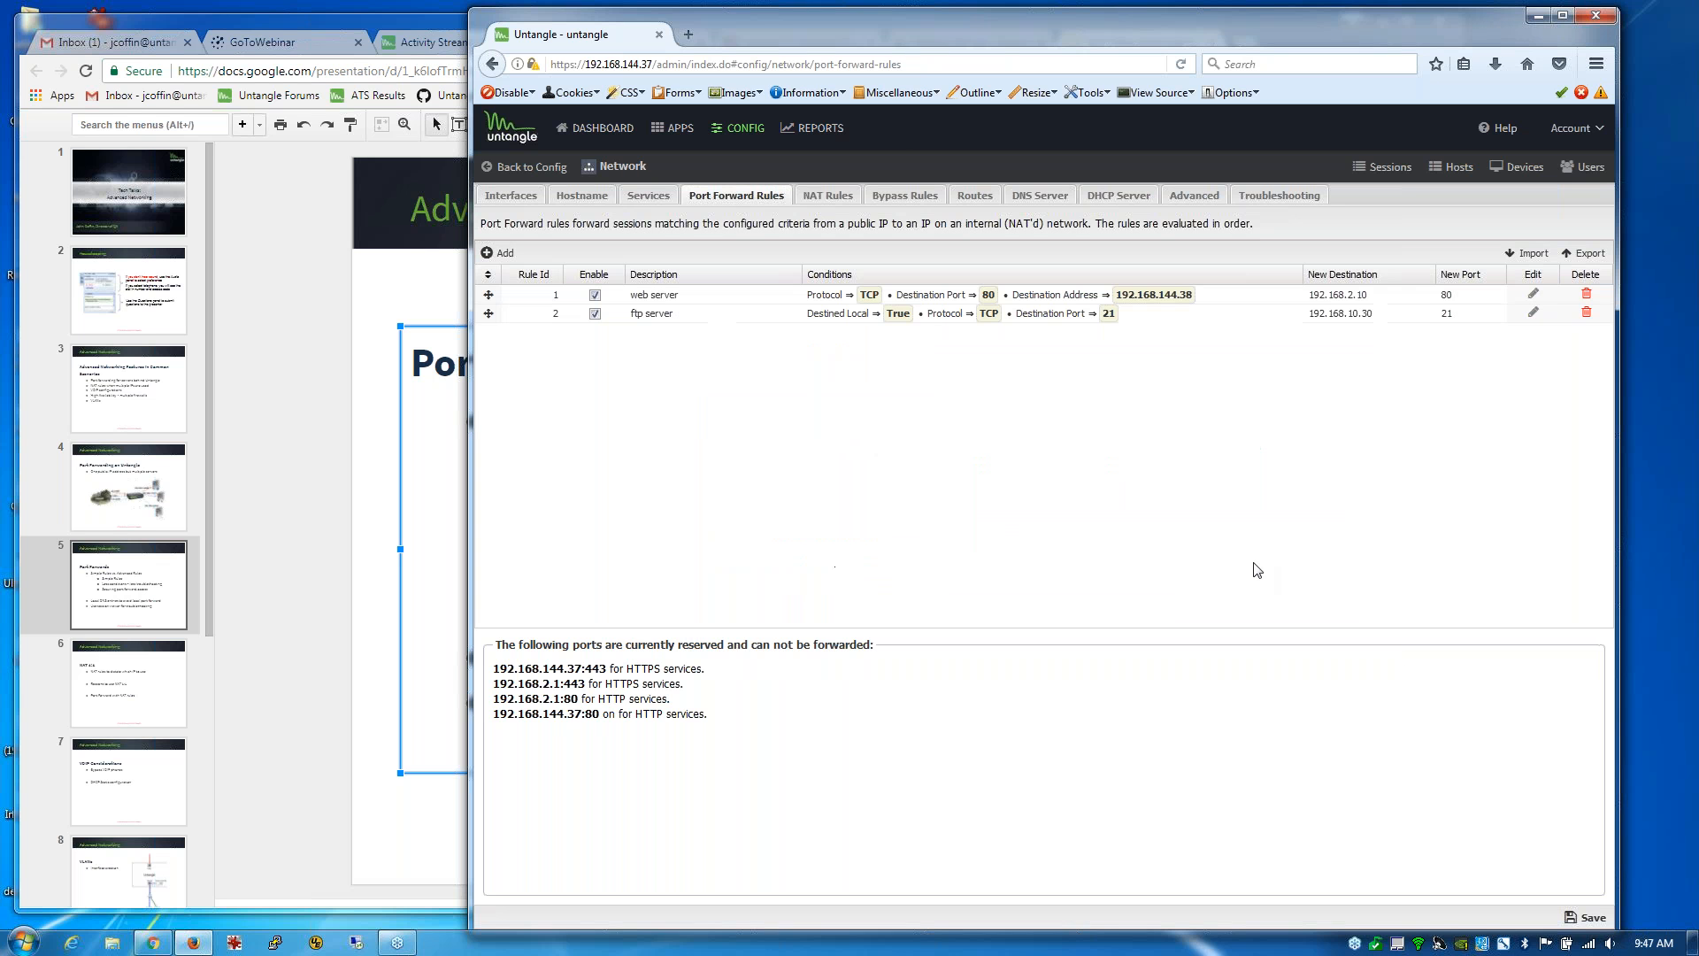
Step: Examine the source address condition and new source of the web server NAT rule, then close it without changes
{"action": "left_click", "coordinate": [827, 195]}
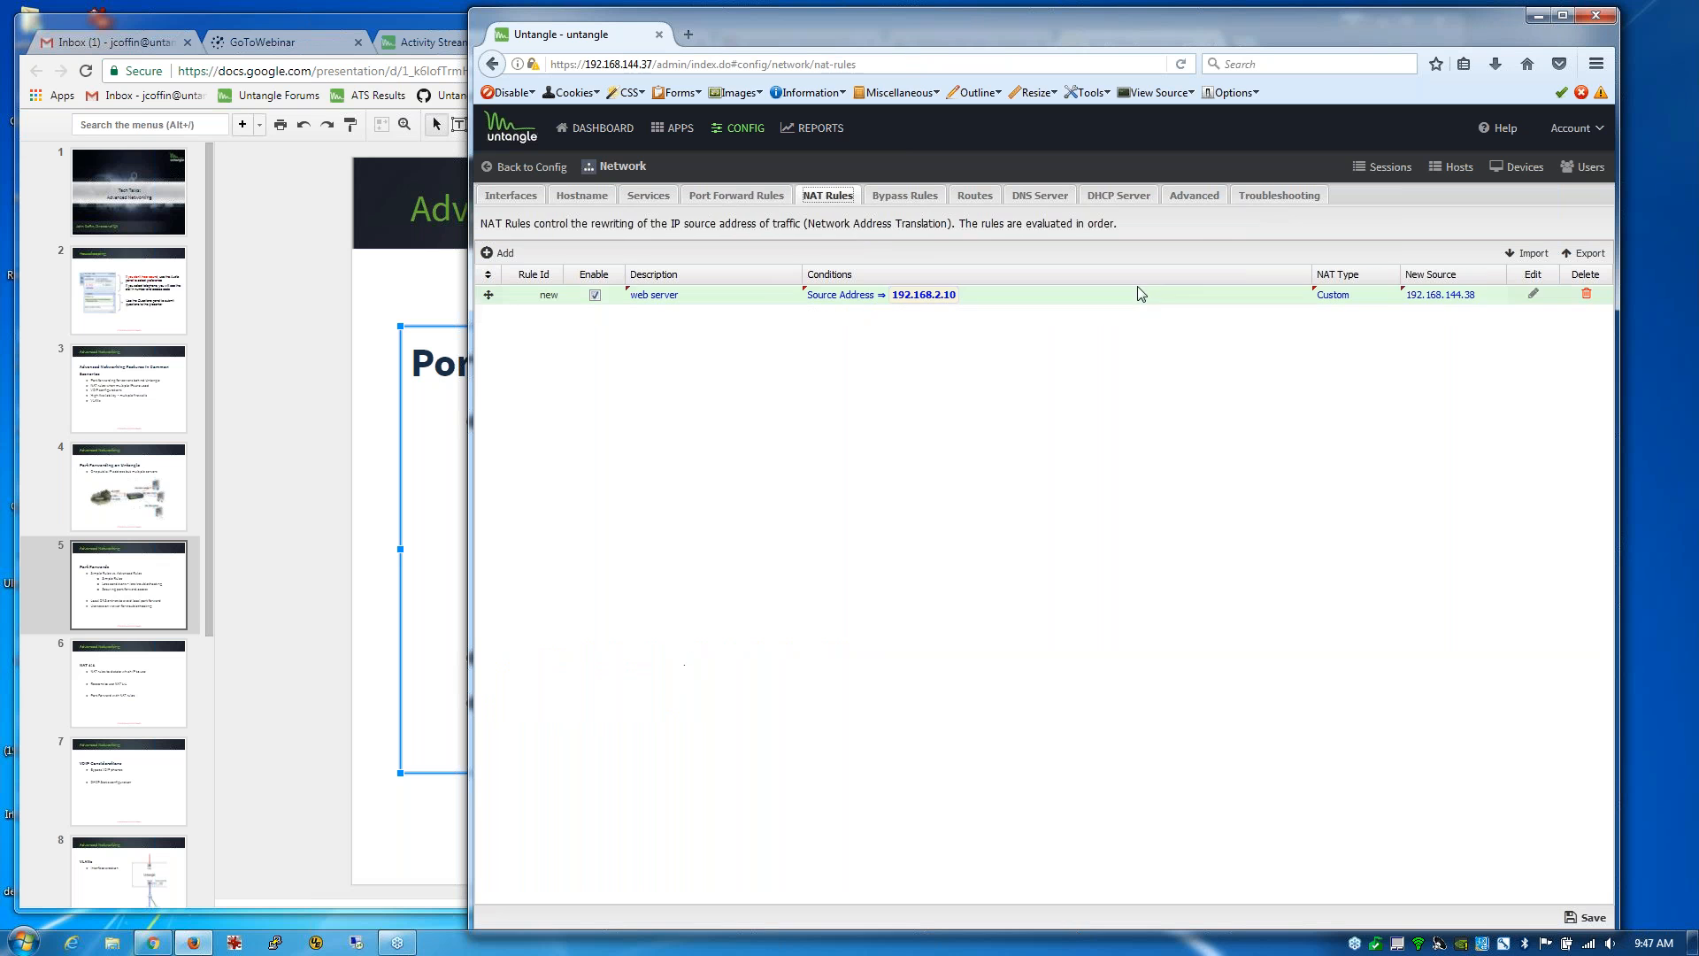
{"action": "left_click", "coordinate": [1533, 295]}
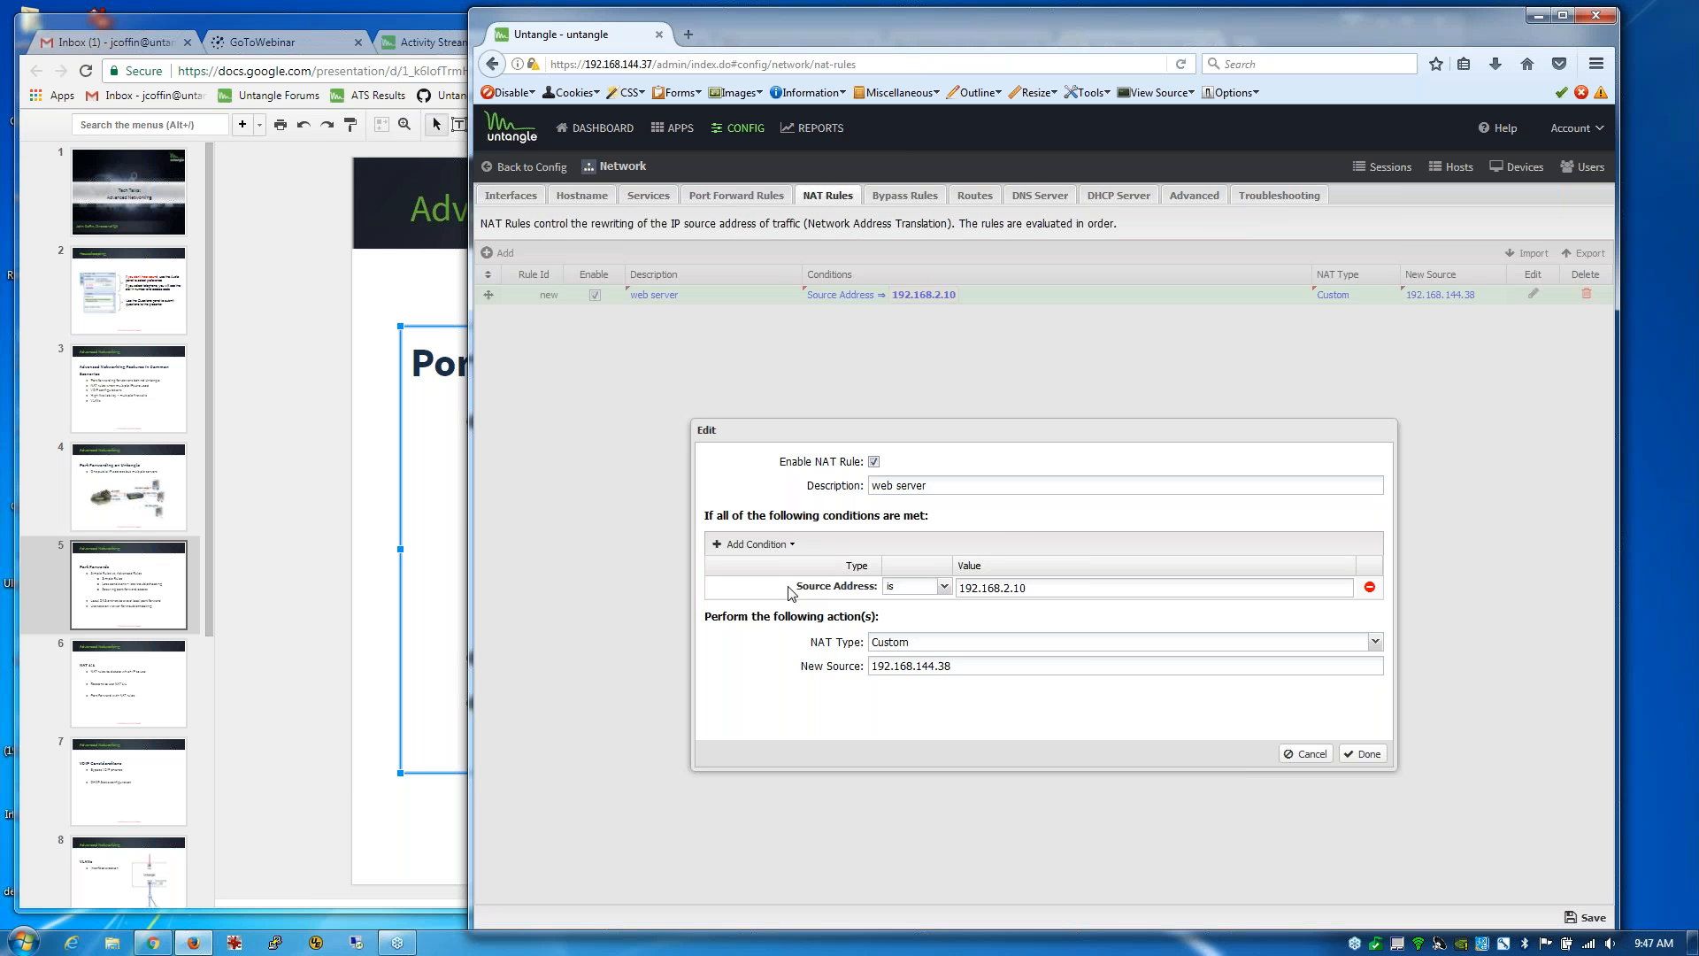
{"action": "left_click_drag", "start_coordinate": [1040, 588], "coordinate": [934, 592]}
{"action": "left_click", "coordinate": [972, 670]}
{"action": "left_click_drag", "start_coordinate": [938, 671], "coordinate": [863, 670]}
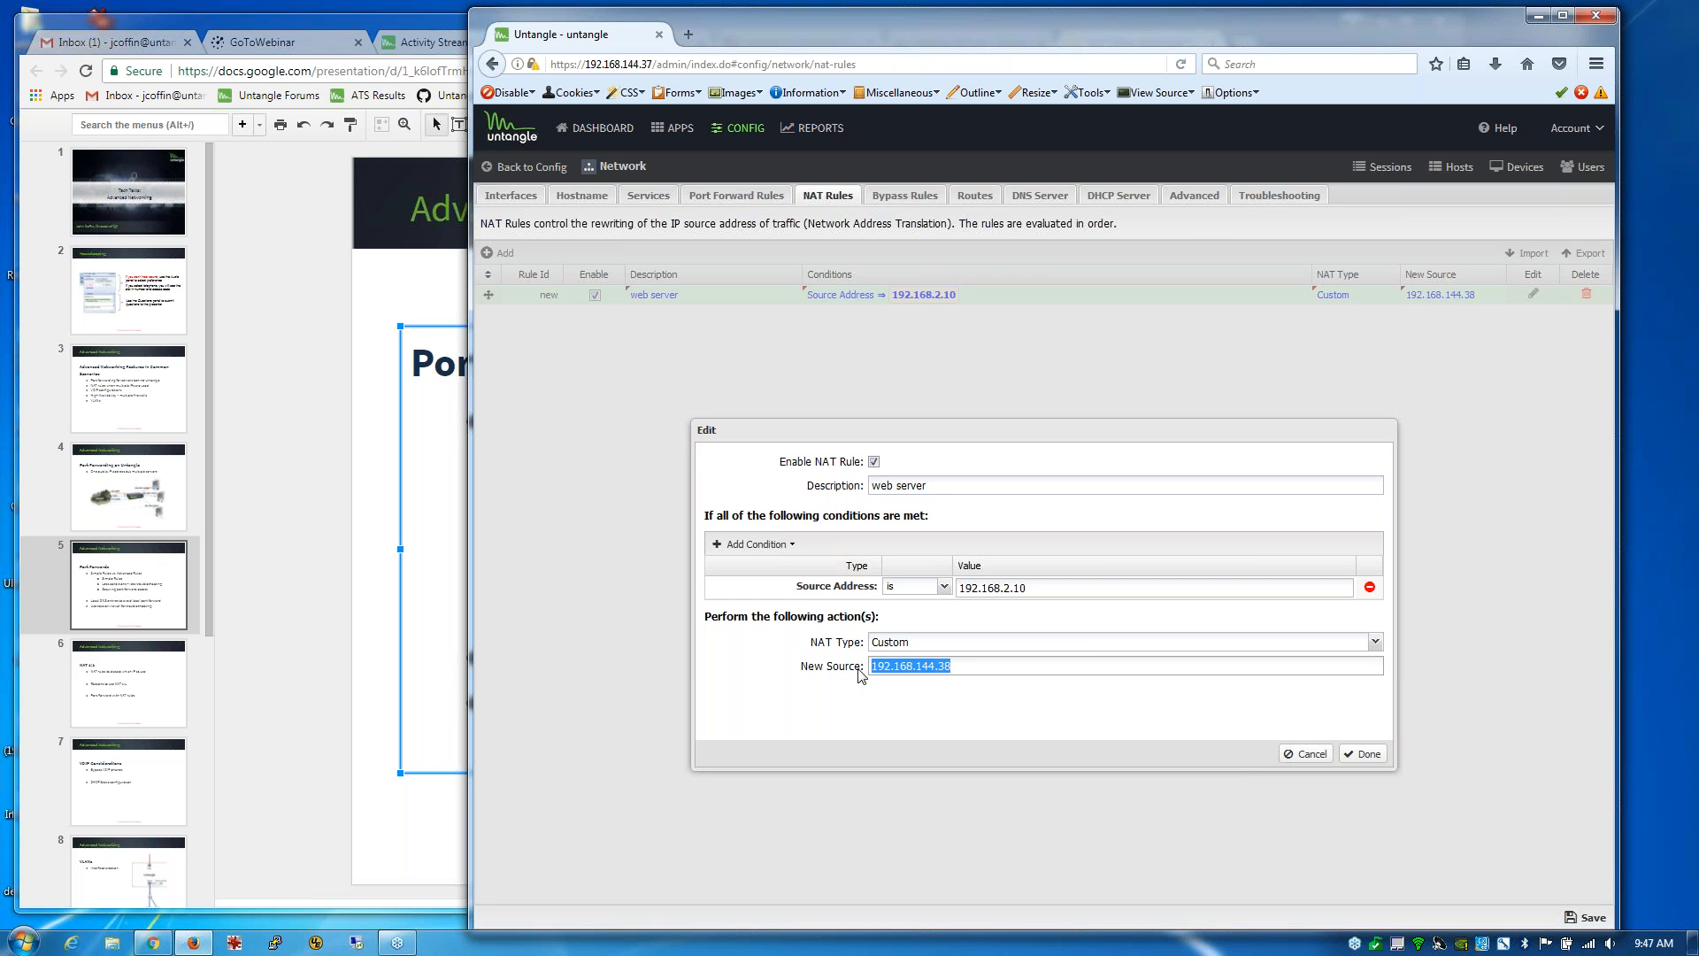
{"action": "left_click", "coordinate": [984, 670]}
{"action": "double_click", "coordinate": [948, 665]}
{"action": "left_click", "coordinate": [1310, 755]}
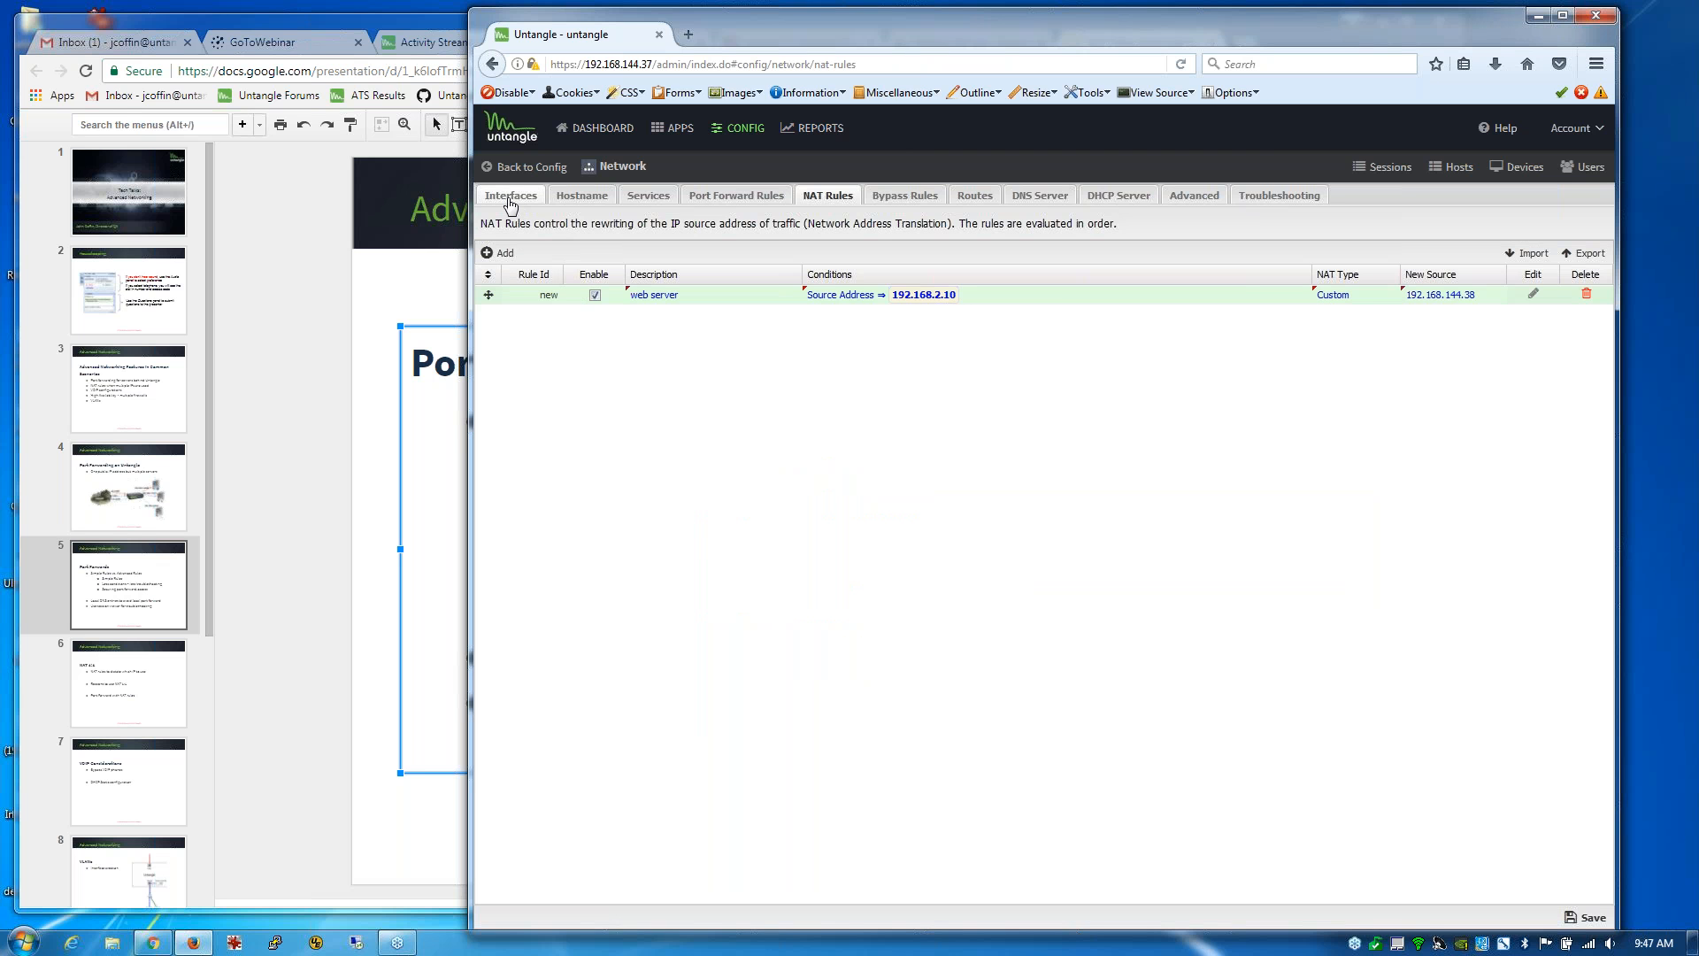
Step: Check the External interface's IPv4 alias and close the interface settings without changes
{"action": "left_click", "coordinate": [511, 195]}
{"action": "left_click", "coordinate": [1534, 307]}
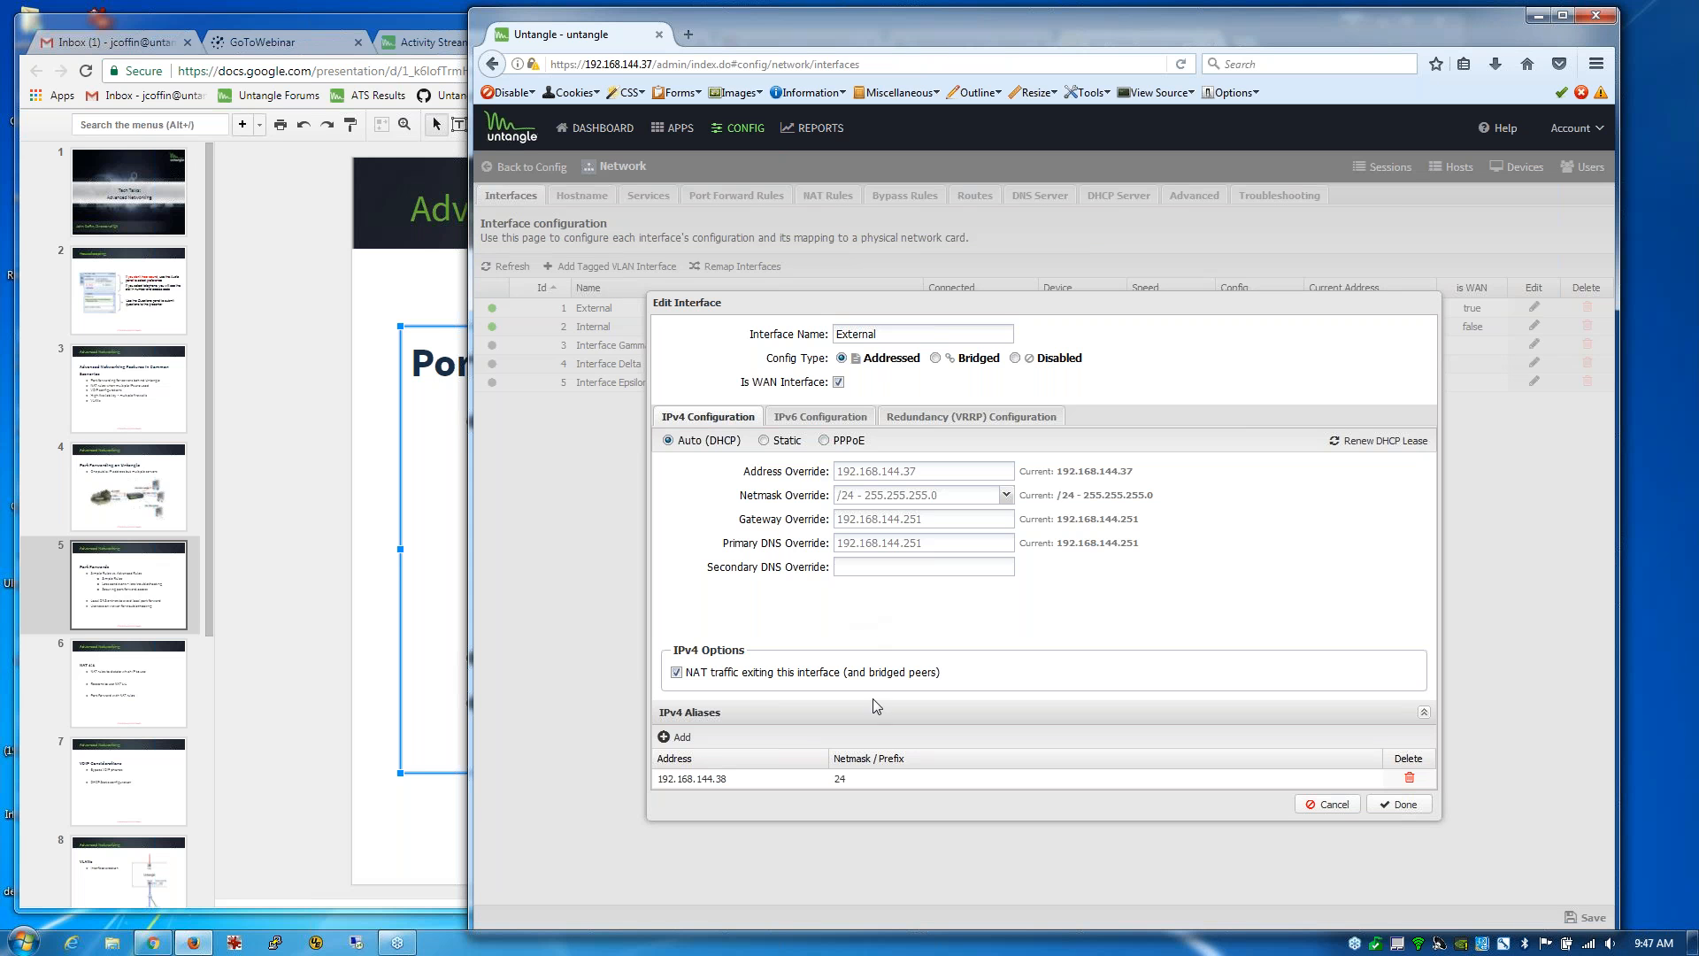
{"action": "left_click", "coordinate": [800, 778]}
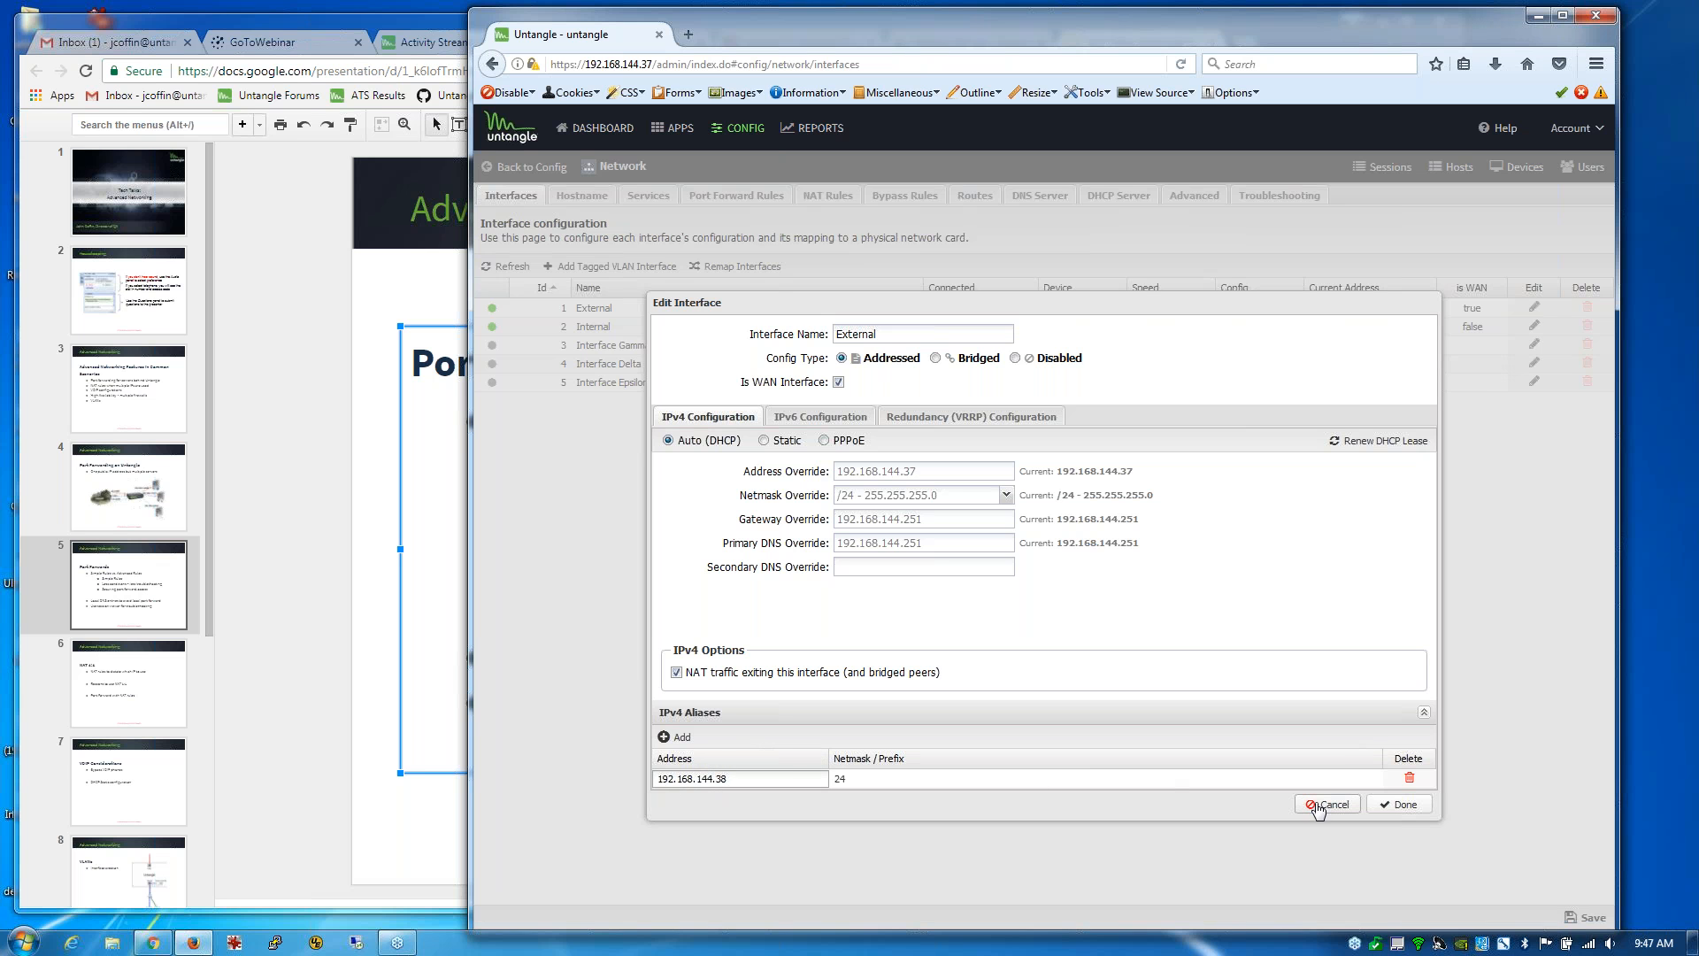
{"action": "left_click", "coordinate": [1323, 808]}
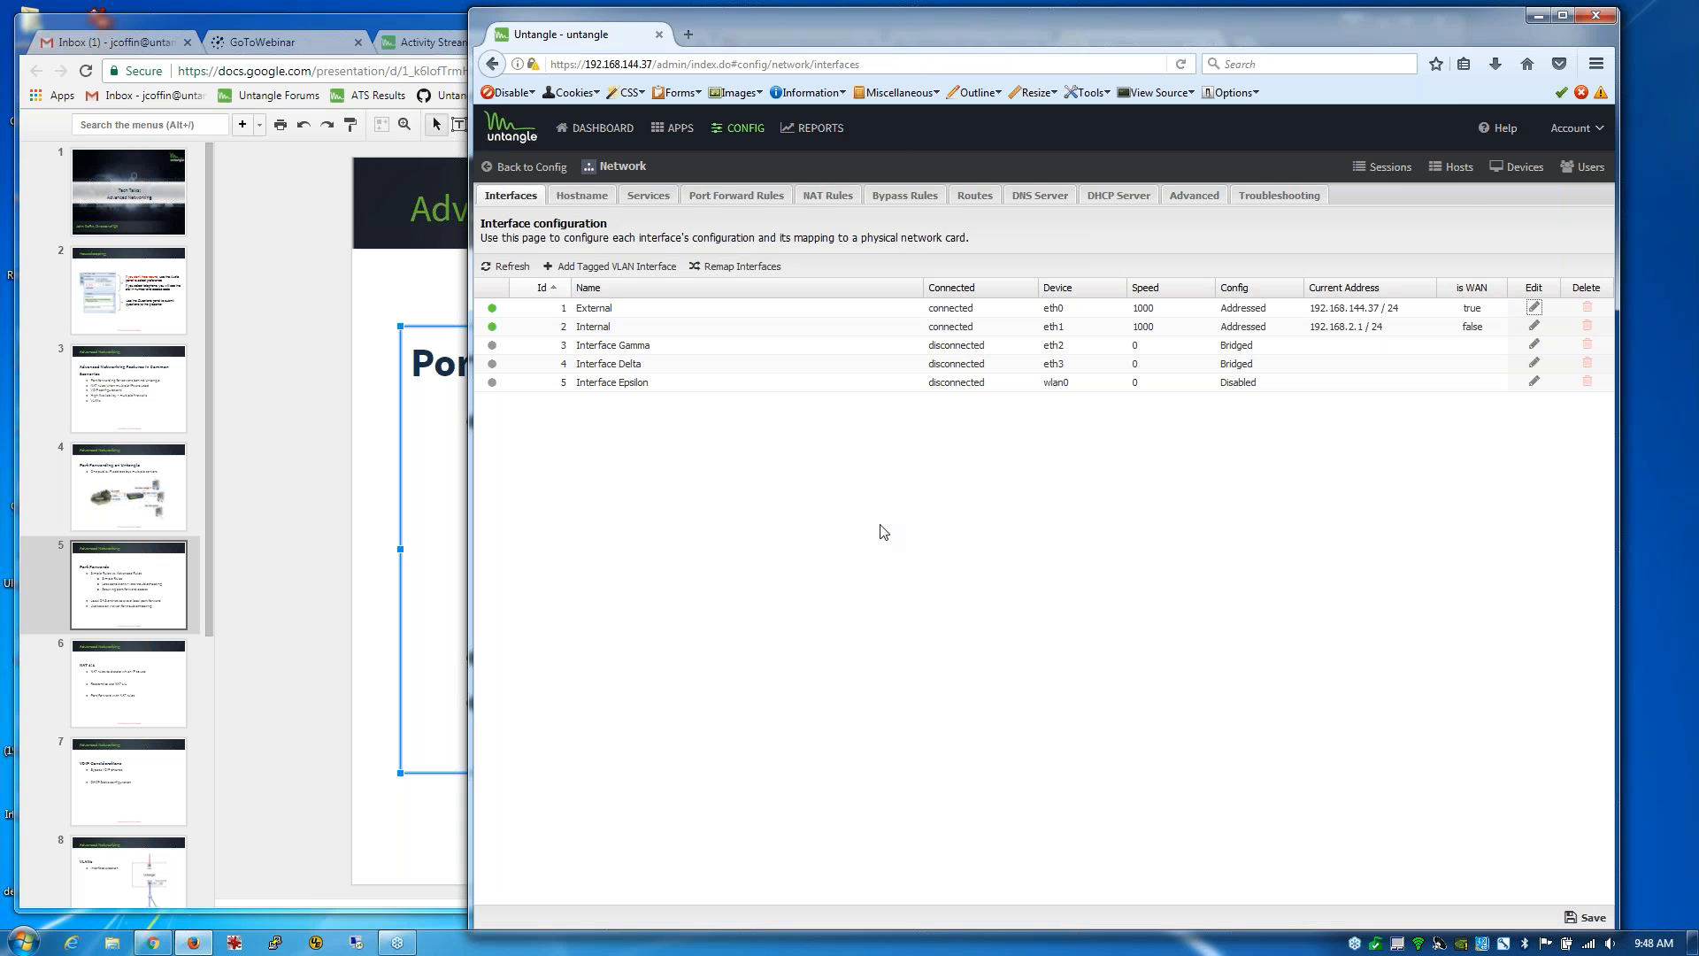
Step: Switch to the Port Forwards slide, highlight the point on using the session viewer for troubleshooting, and return to Untangle
{"action": "key", "text": "alt+Tab"}
{"action": "left_click", "coordinate": [414, 478]}
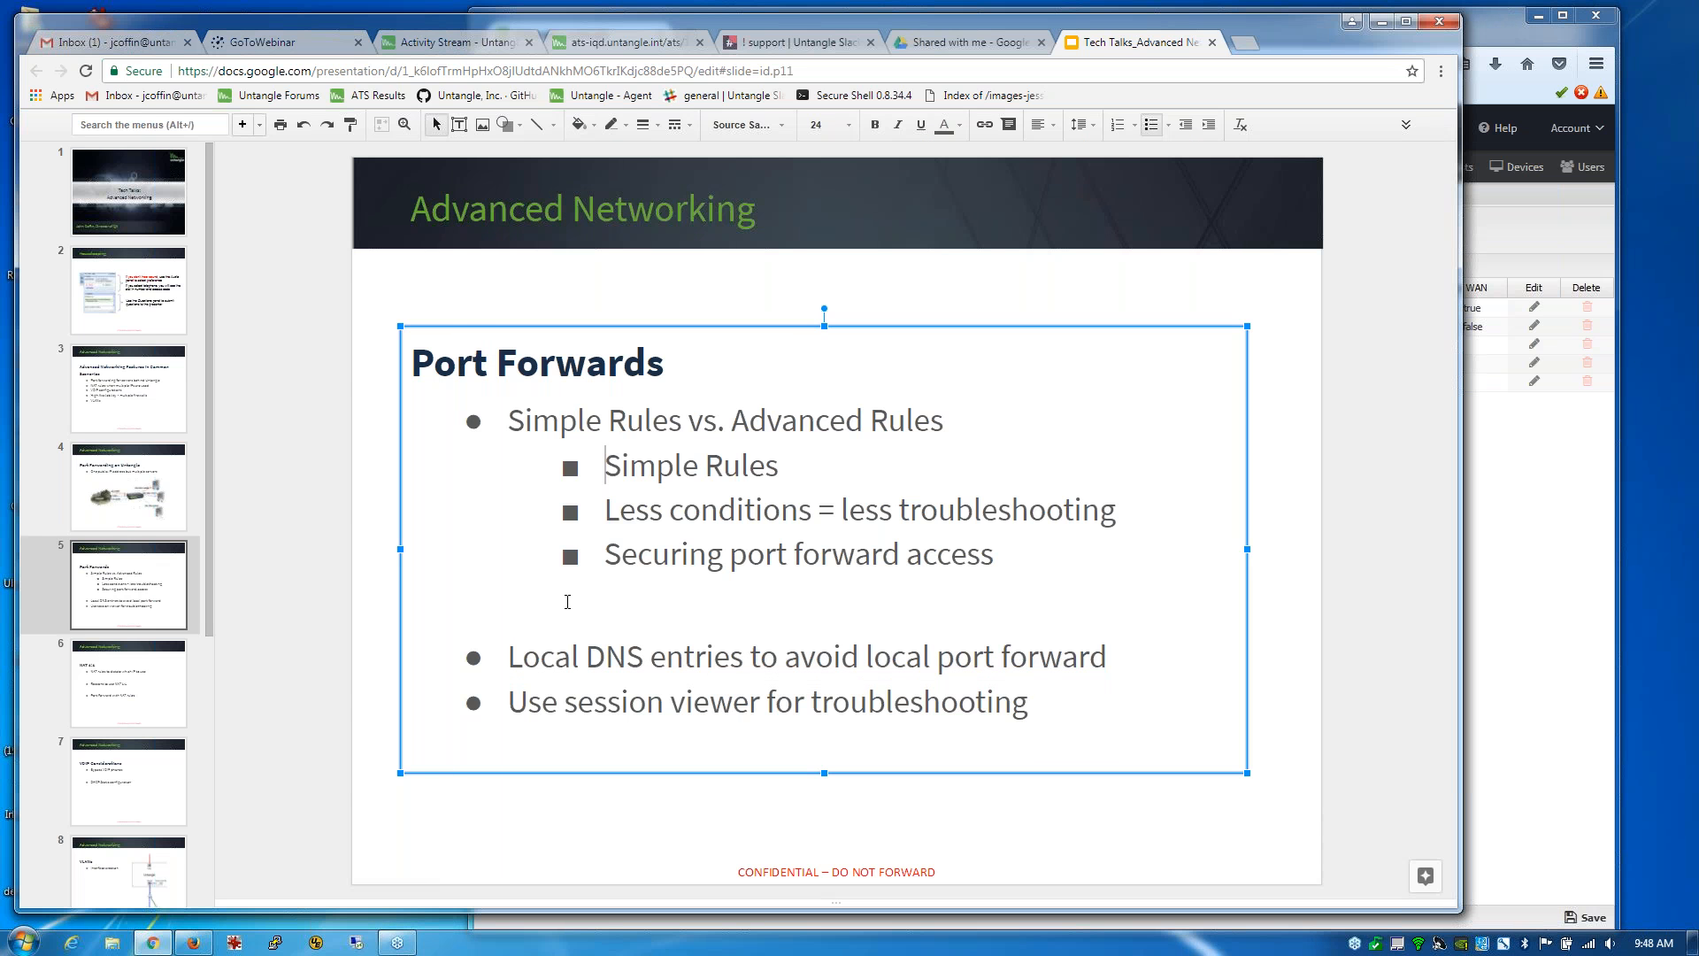
{"action": "left_click_drag", "start_coordinate": [510, 704], "coordinate": [1078, 708]}
{"action": "left_click", "coordinate": [1525, 500]}
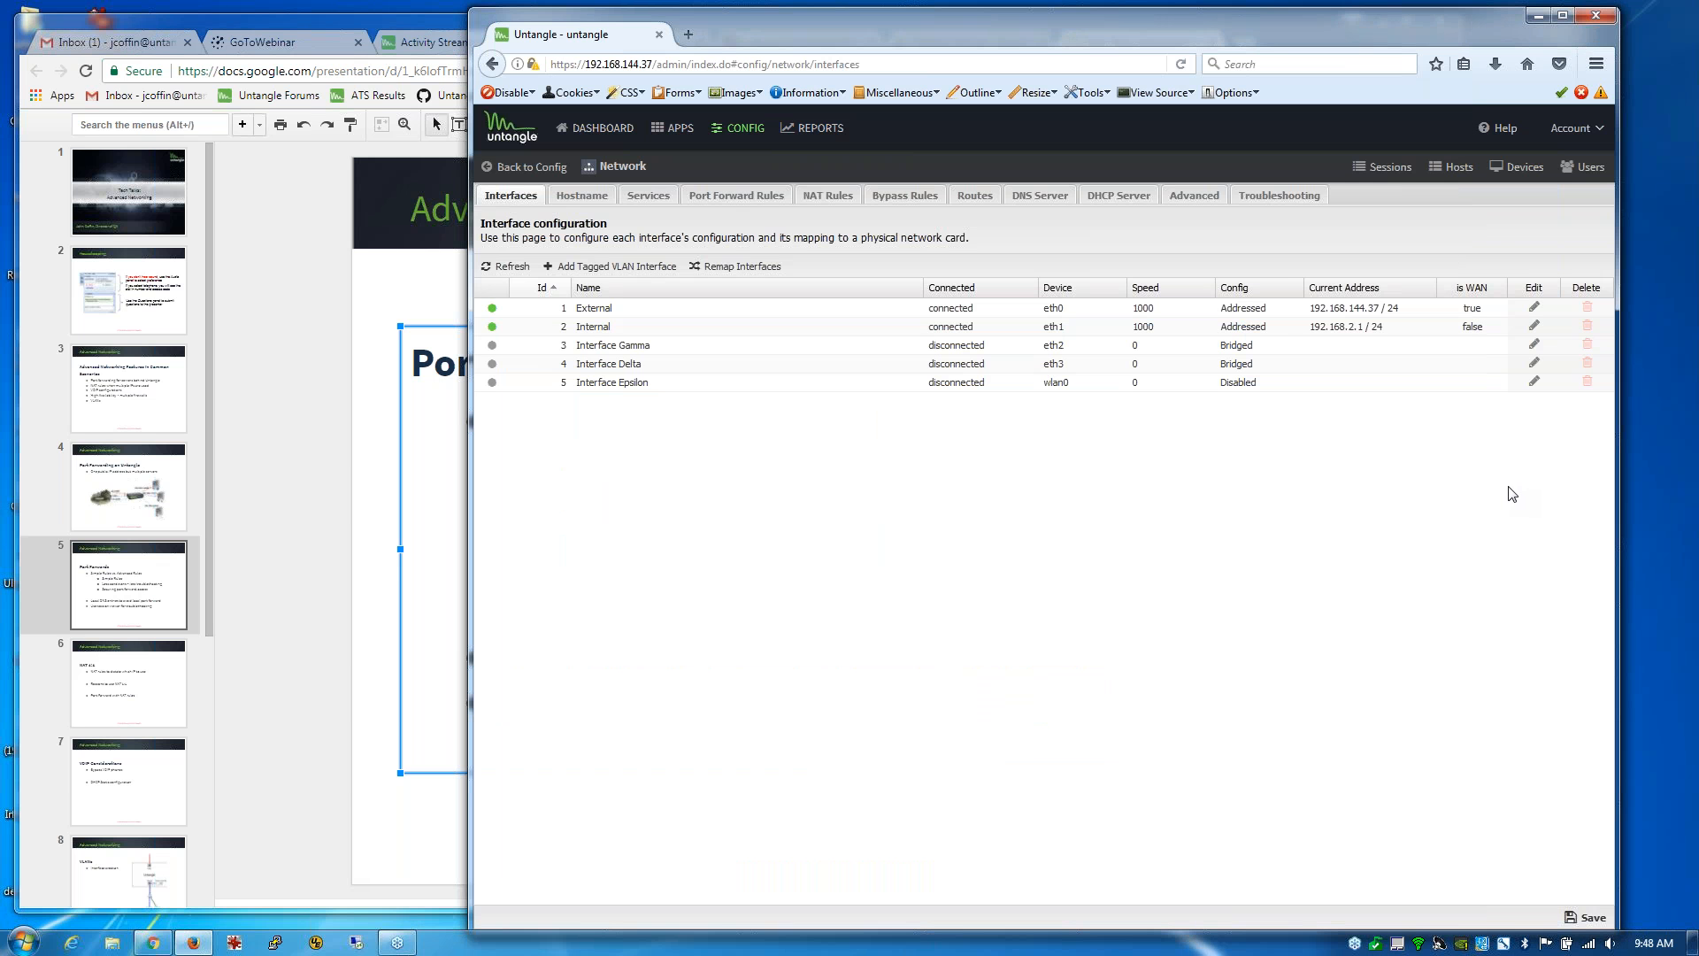
Step: Look over the full web server port forward rule, including its conditions and forwarding target, without changing it
{"action": "left_click", "coordinate": [730, 197]}
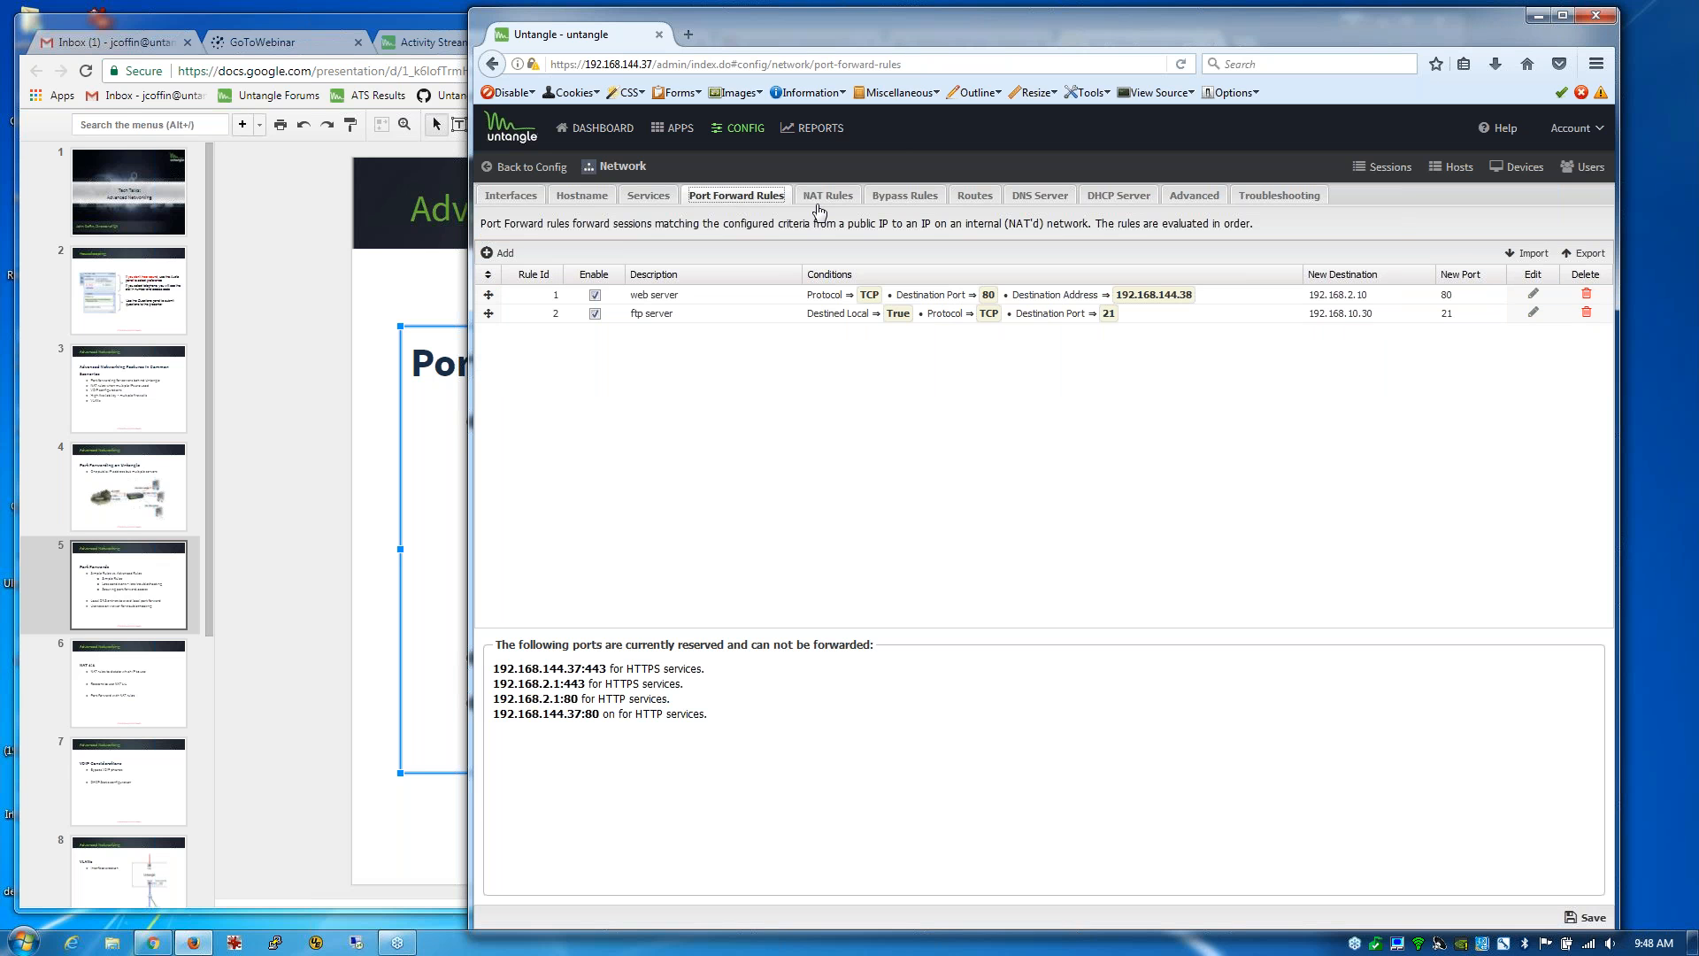
{"action": "left_click", "coordinate": [1533, 296]}
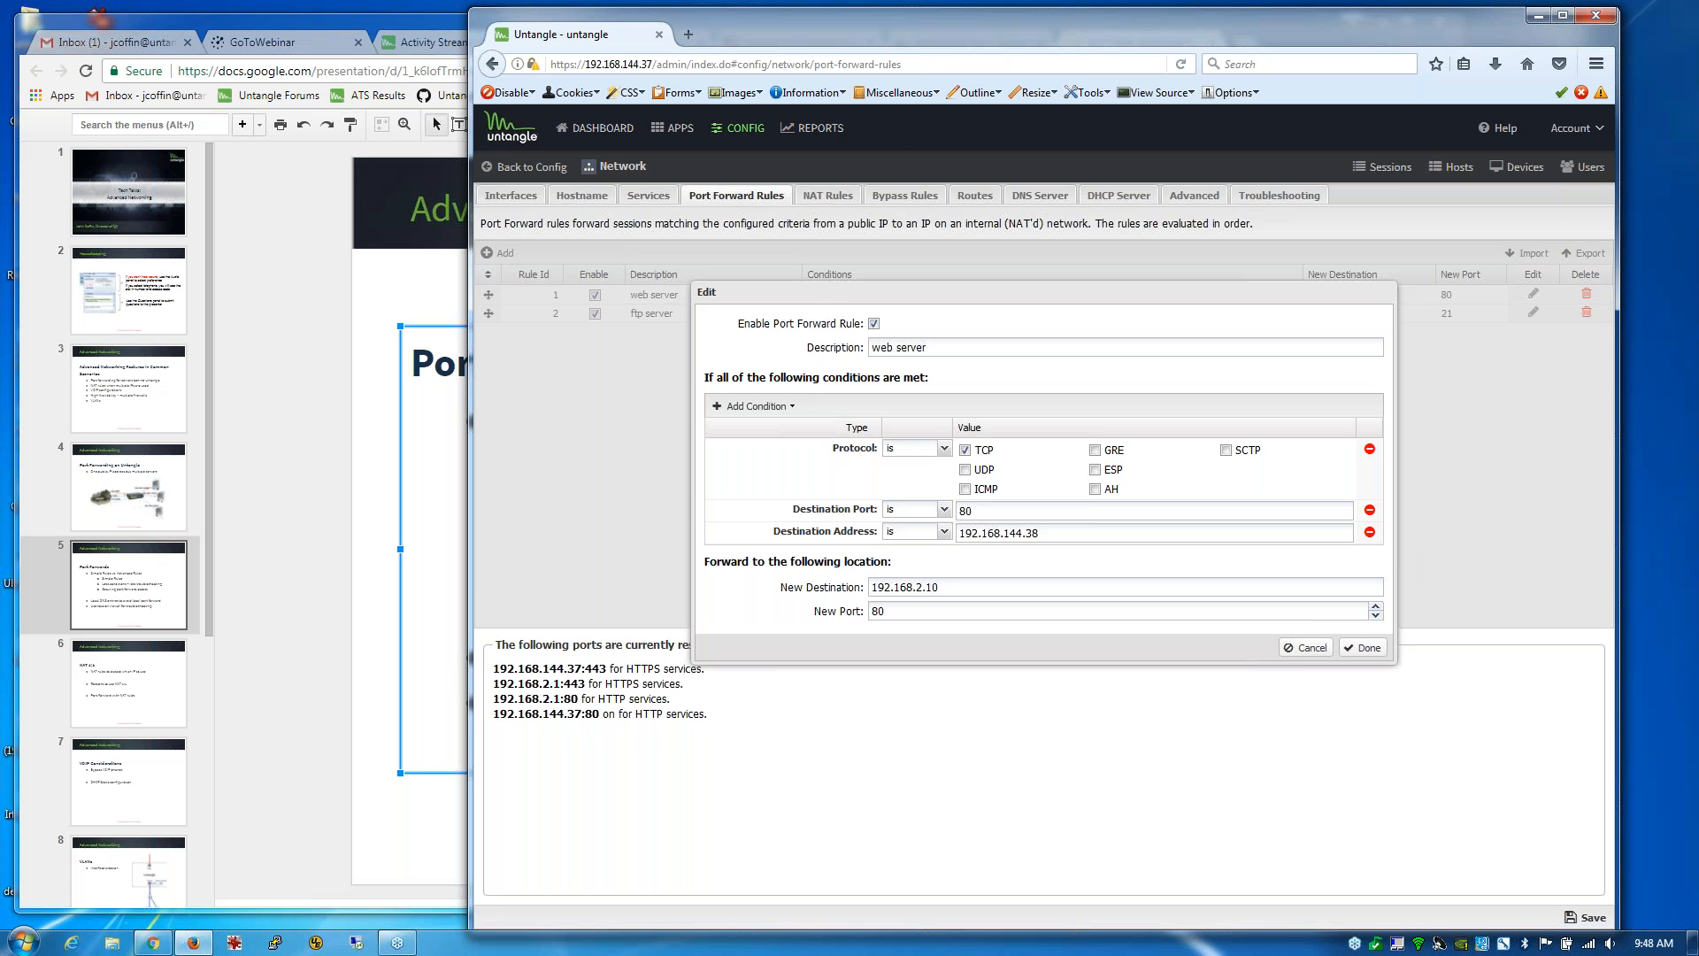
{"action": "left_click", "coordinate": [1306, 647]}
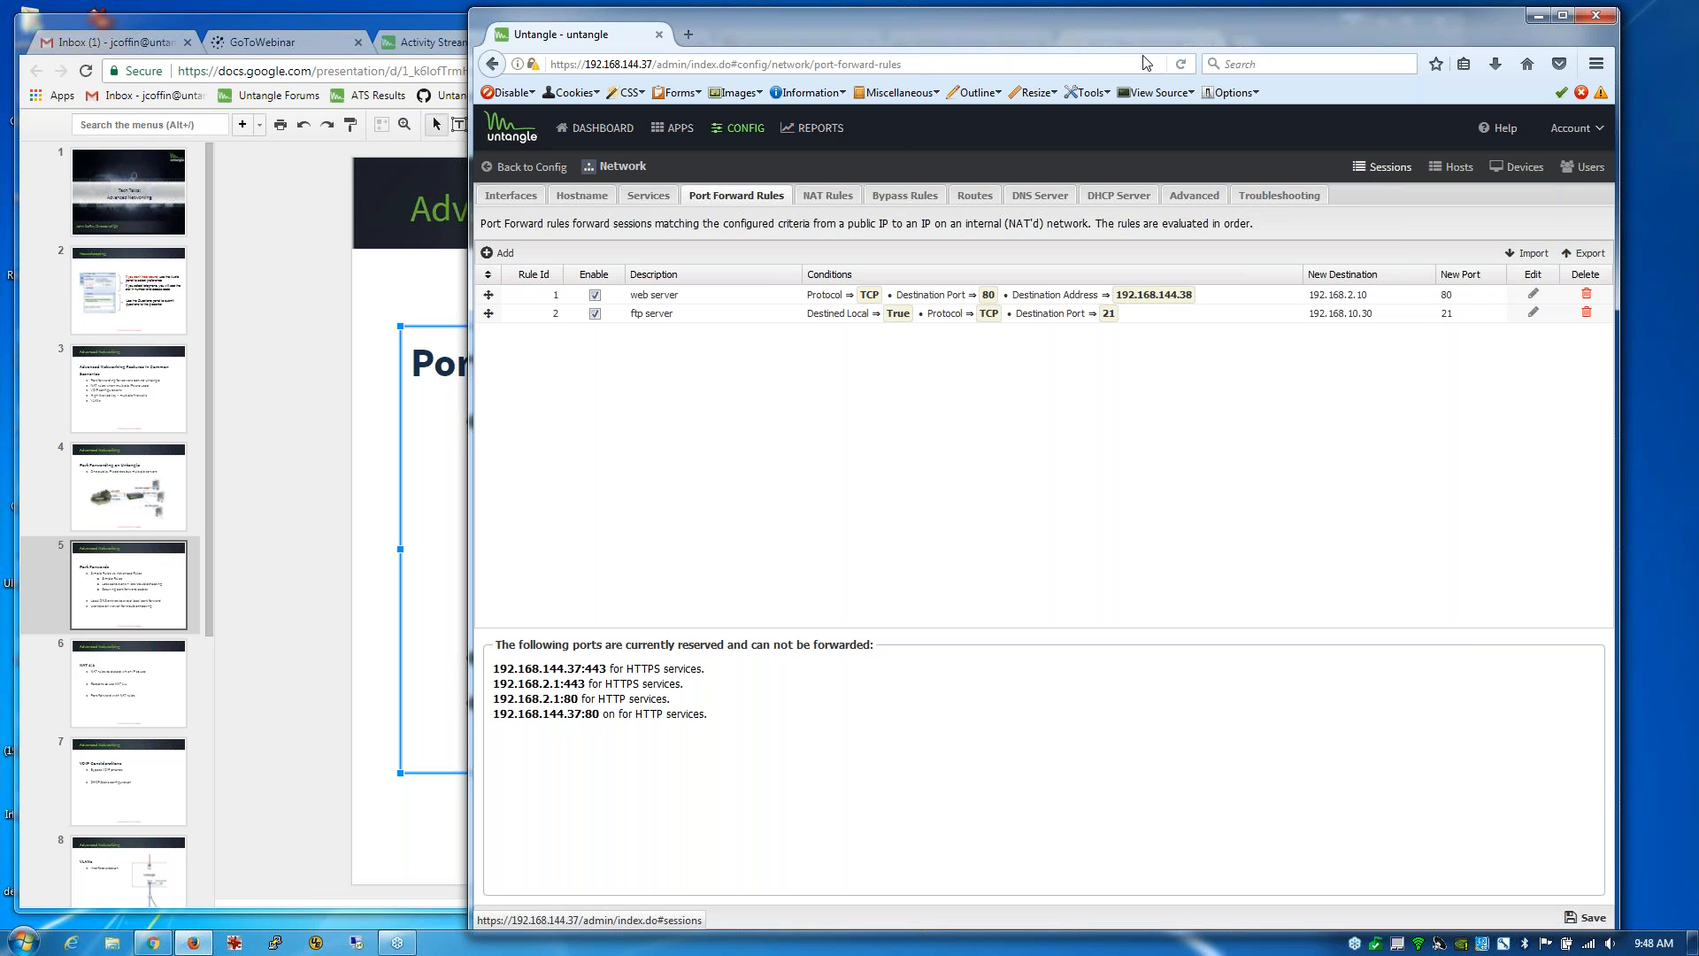
Step: Search the web in a new tab for "untangle port forward troubleshooting" and open UntangleWiki's Port Forward Troubleshooting Guide
{"action": "left_click", "coordinate": [689, 35]}
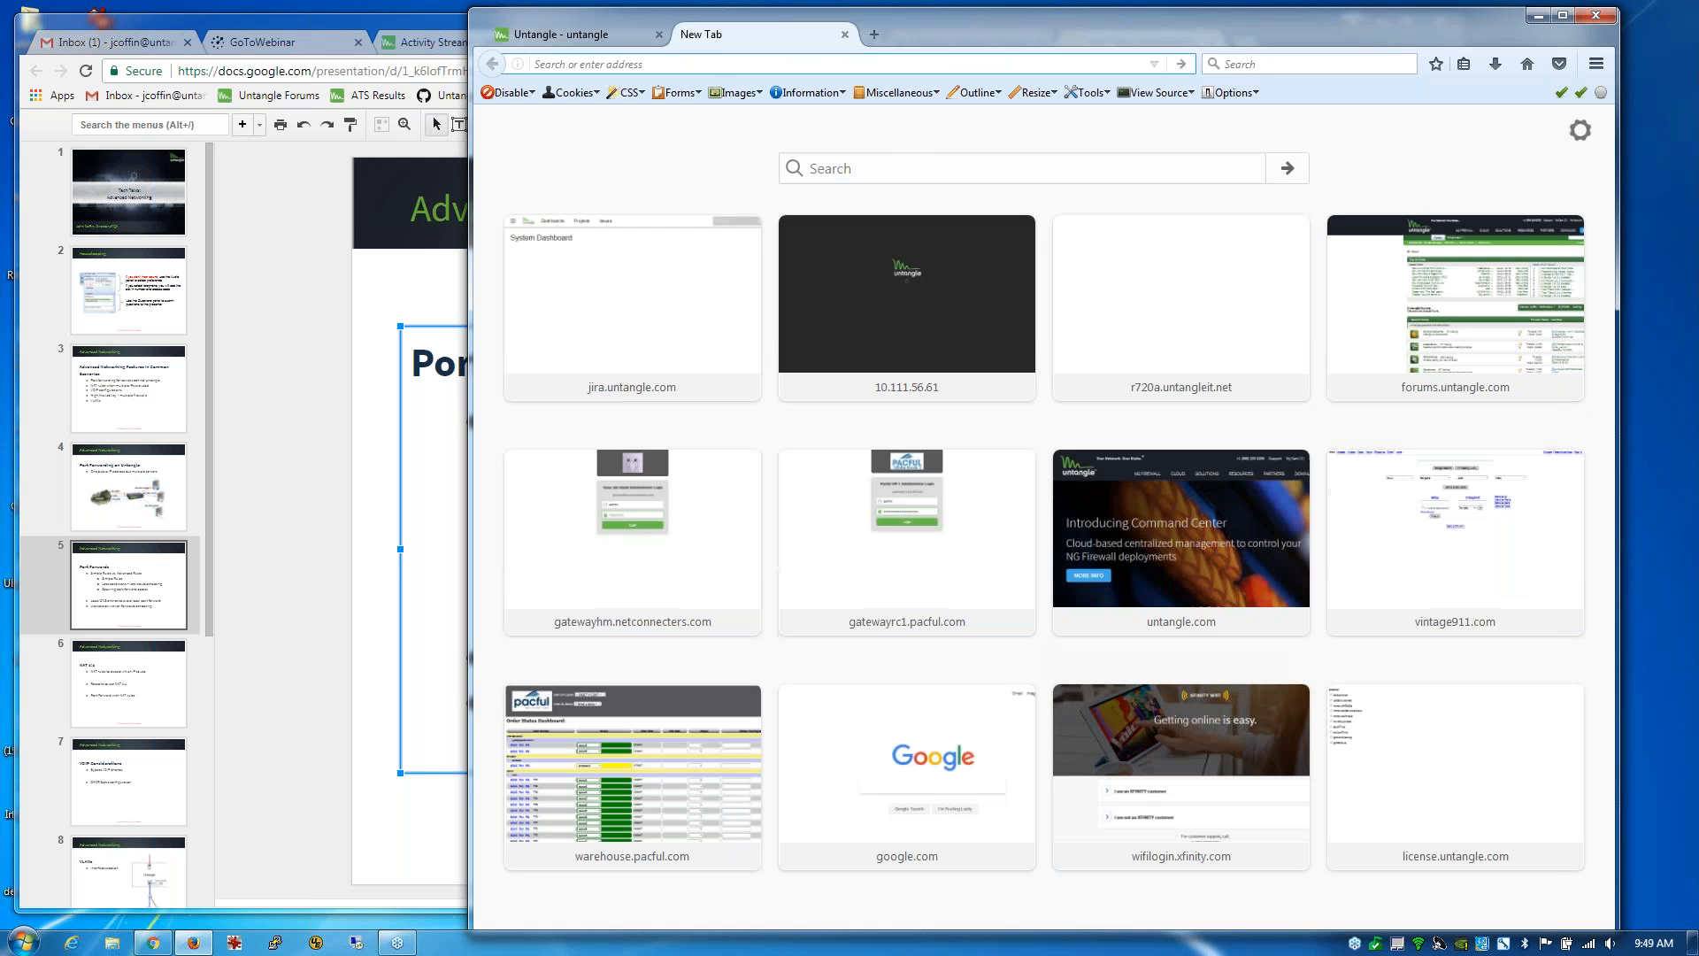
{"action": "type", "text": "untangle port forw"}
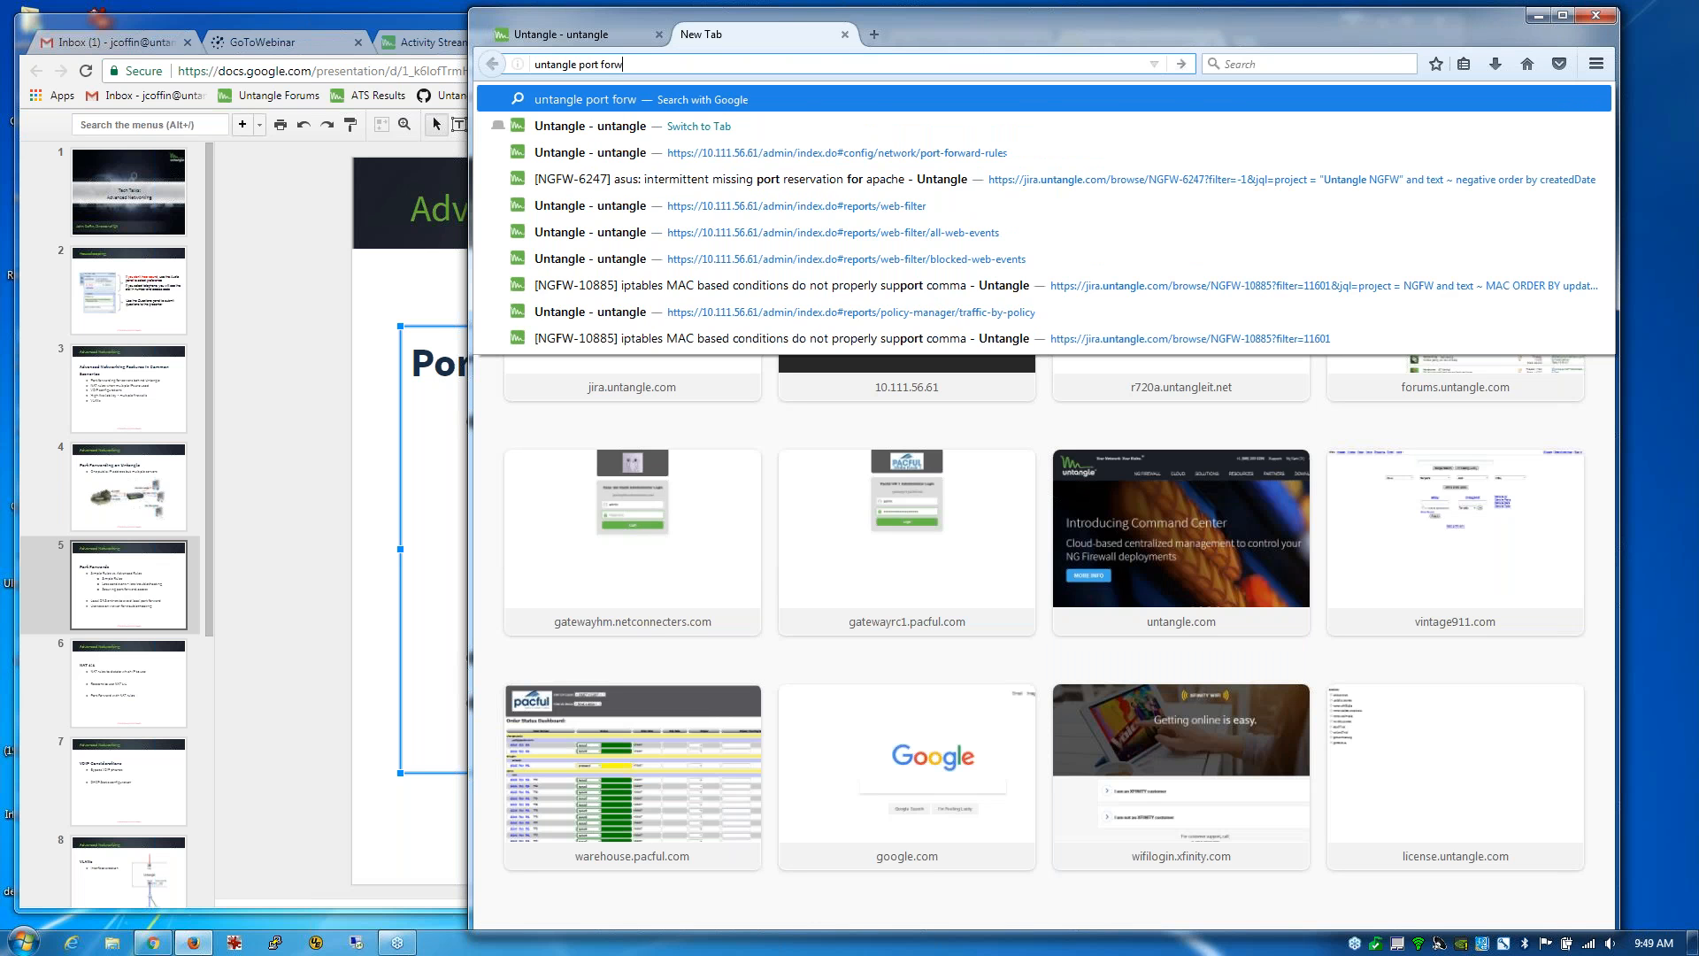
{"action": "type", "text": "ard troublesho"}
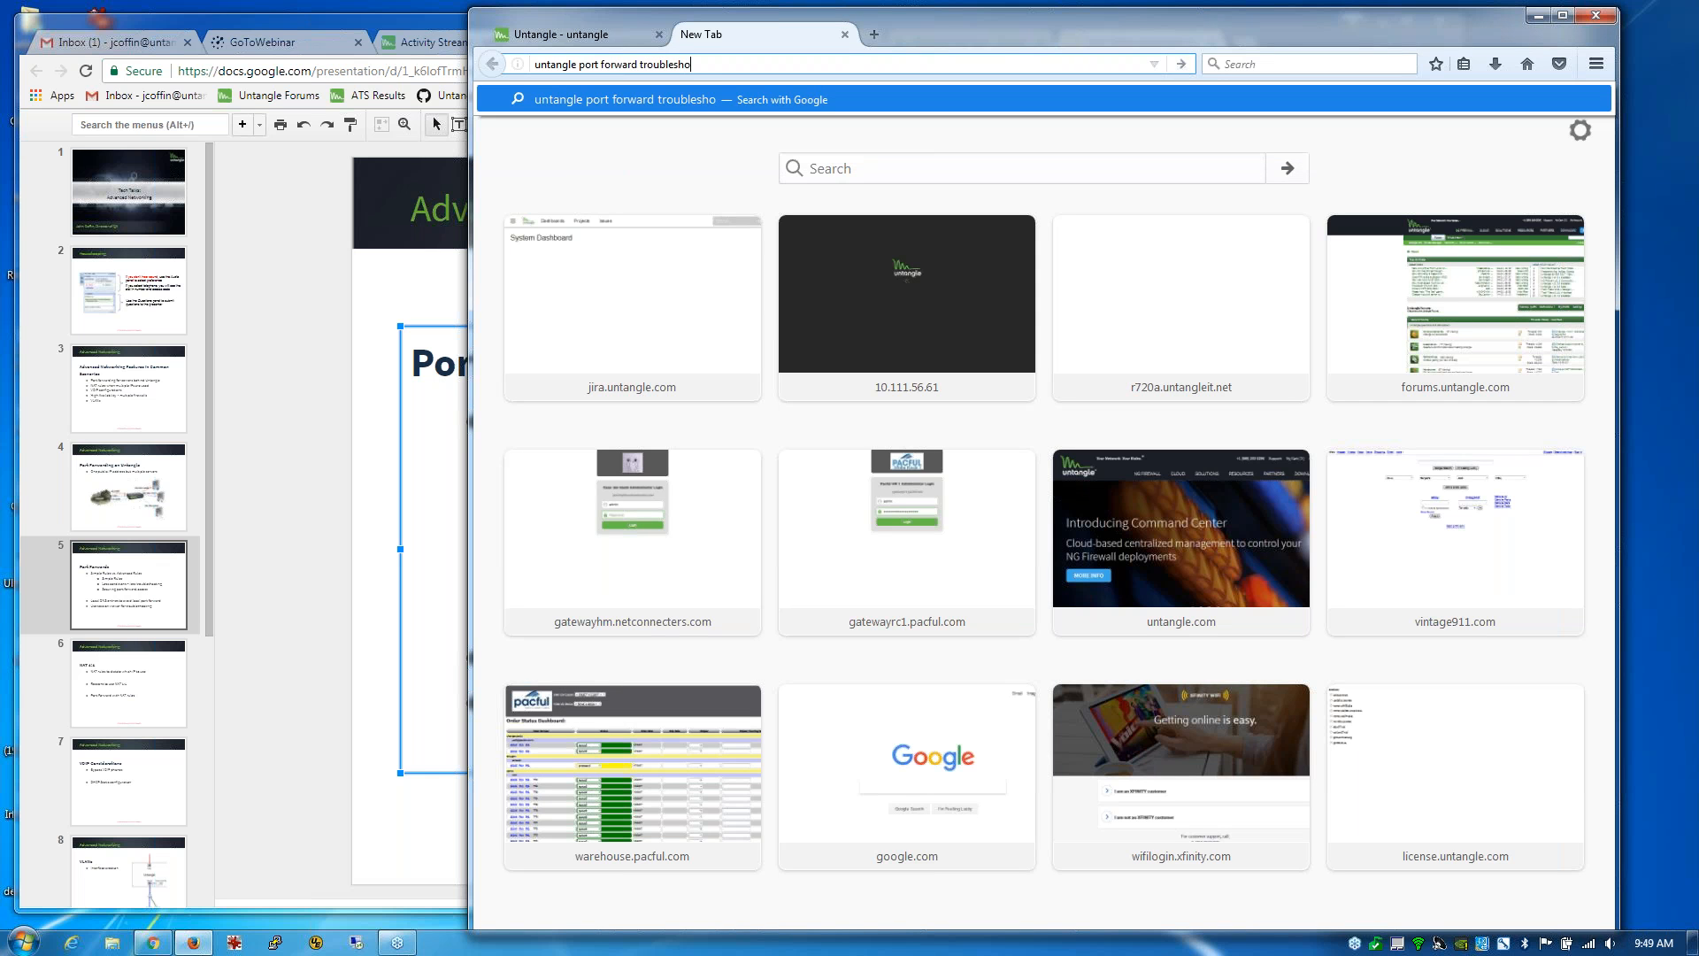
{"action": "type", "text": "oting"}
{"action": "key", "text": "Return"}
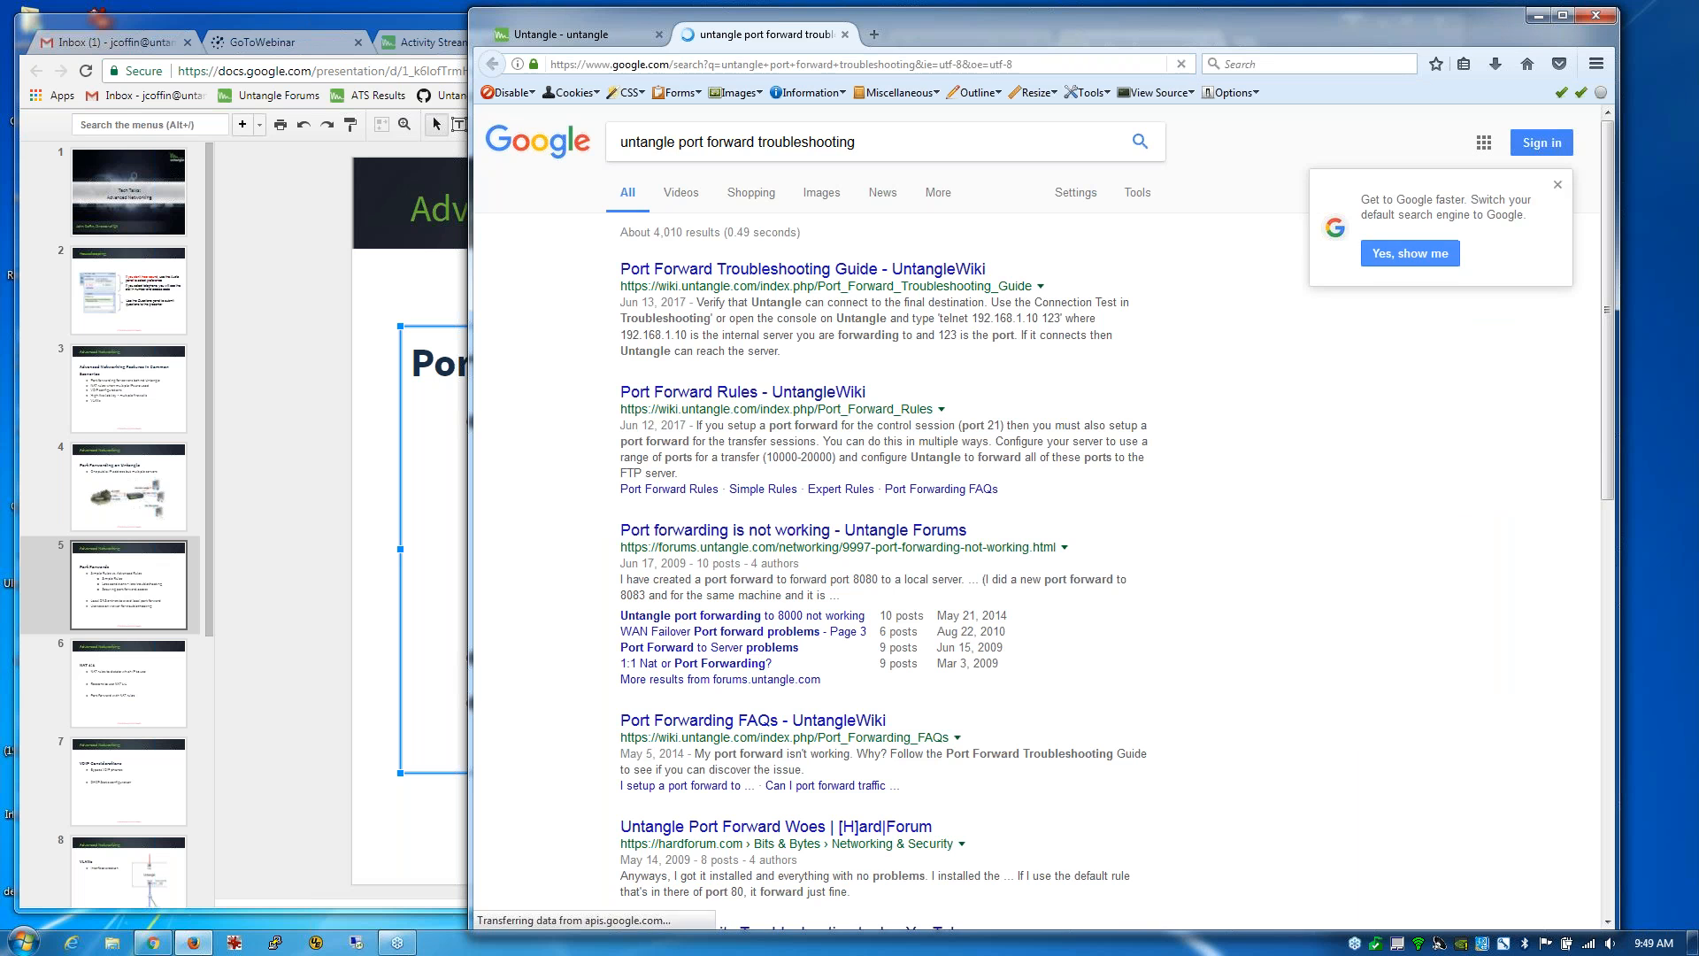
{"action": "left_click", "coordinate": [721, 269]}
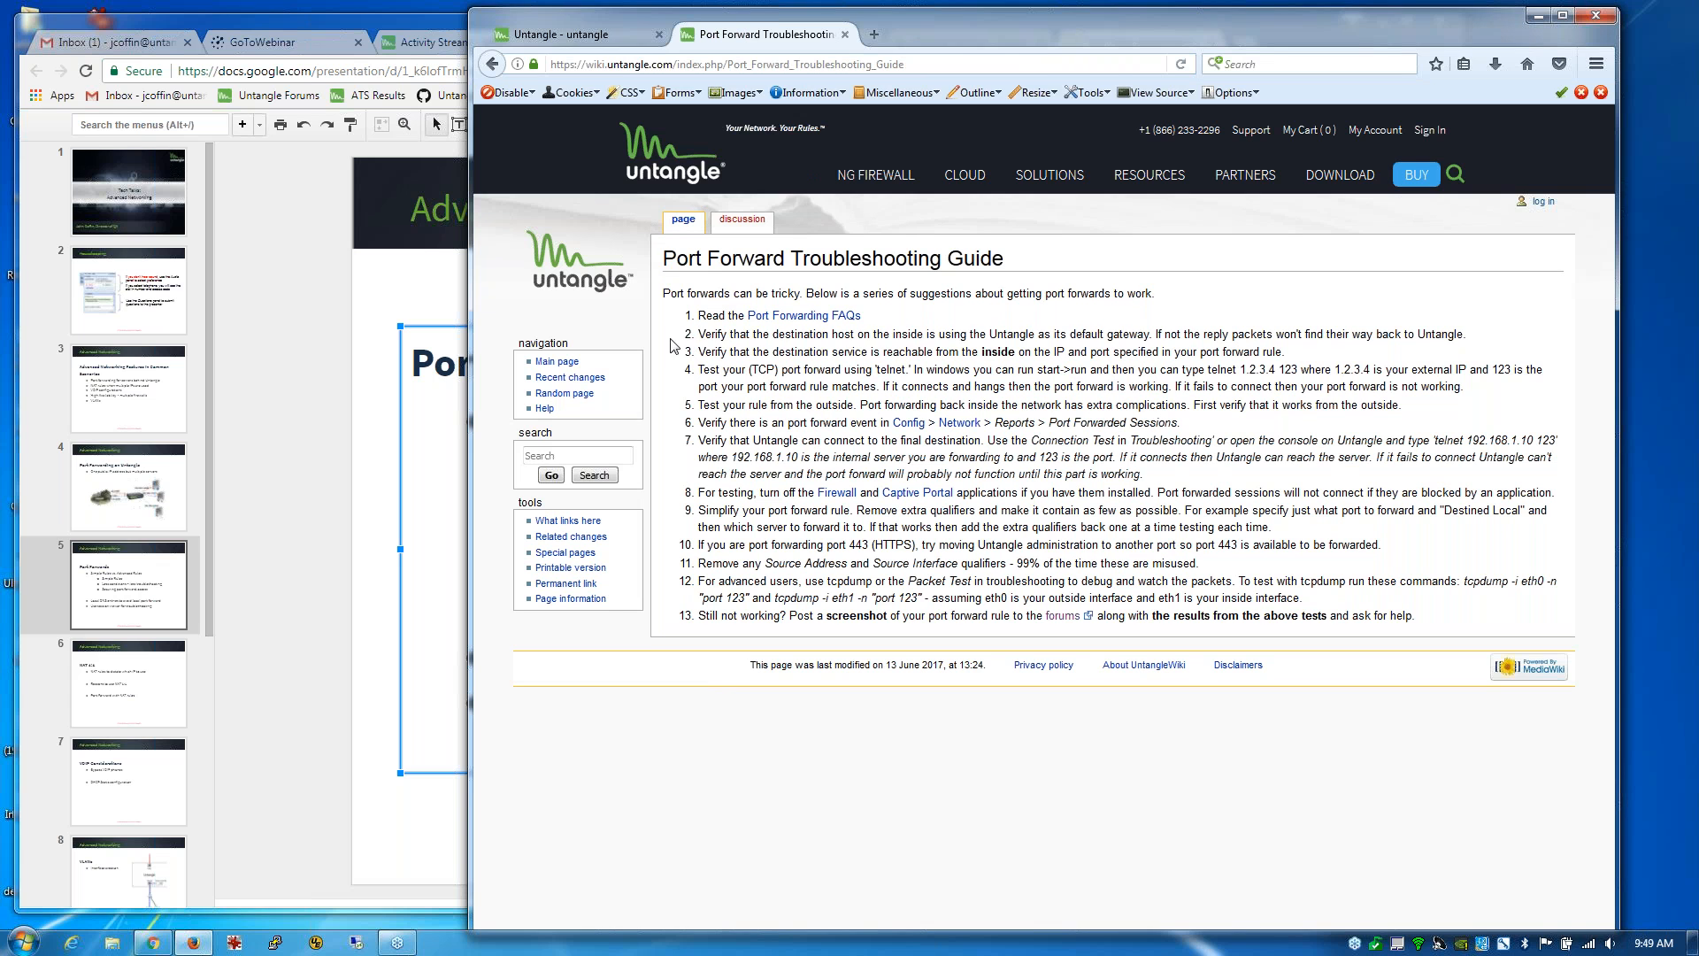
Step: Highlight the guide's suggestions from checking the default gateway to removing source qualifiers, keeping the guide open
{"action": "left_click_drag", "start_coordinate": [690, 334], "coordinate": [748, 581]}
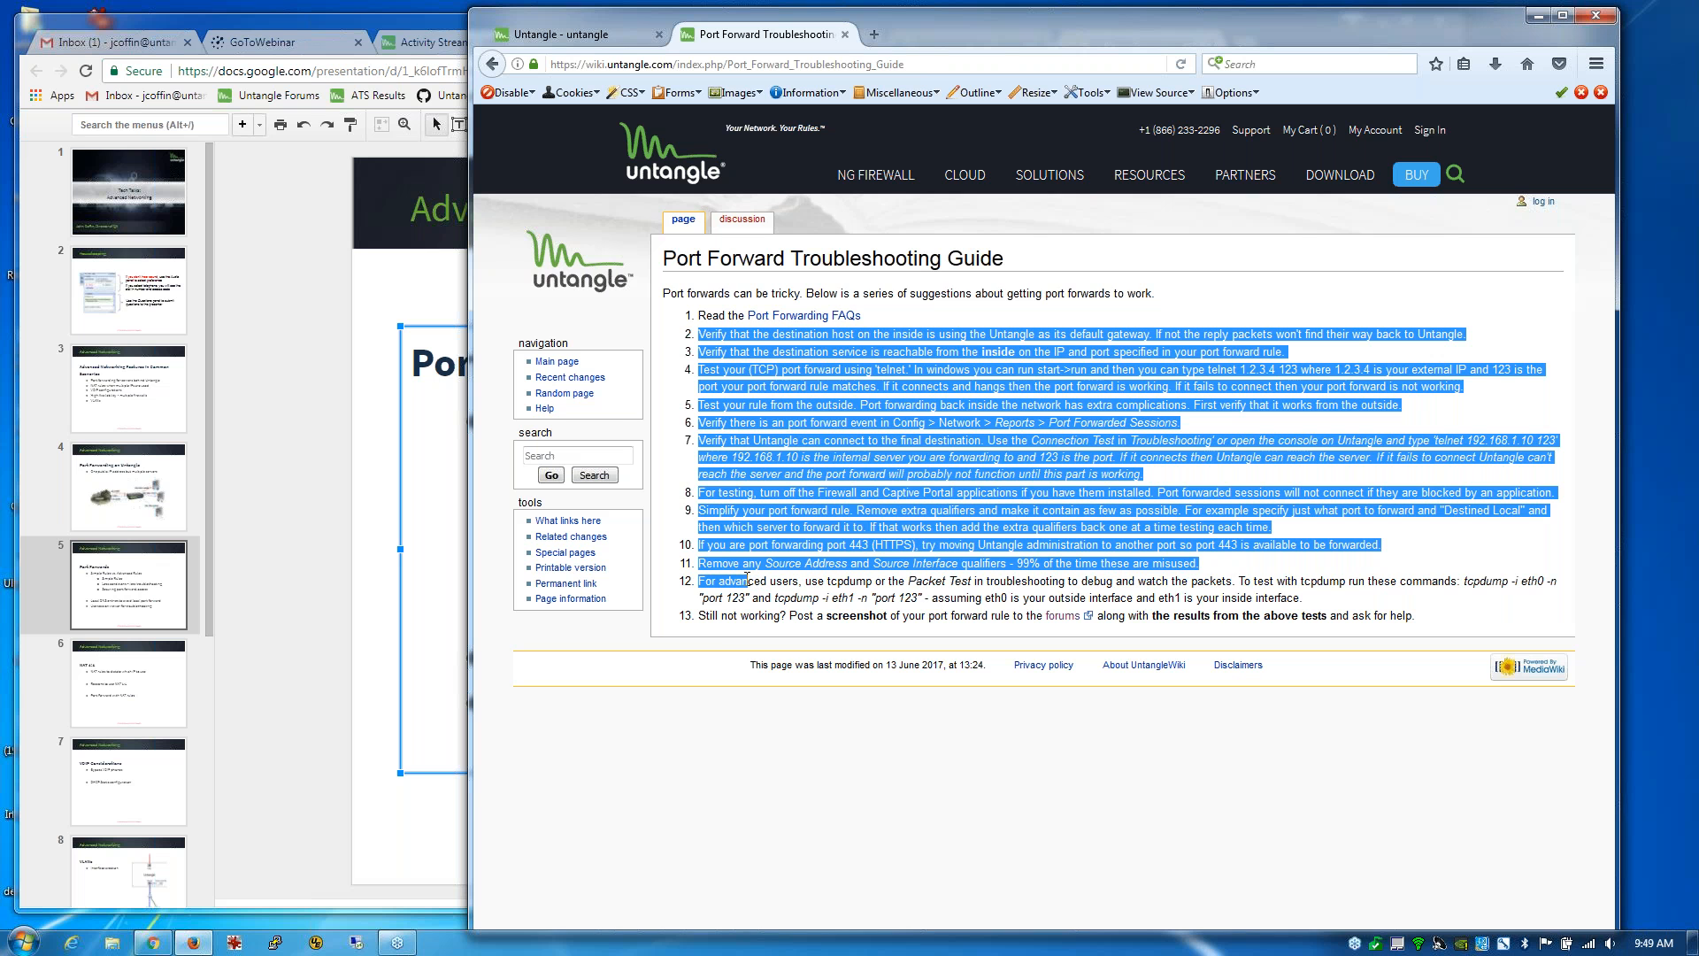
{"action": "left_click", "coordinate": [639, 237]}
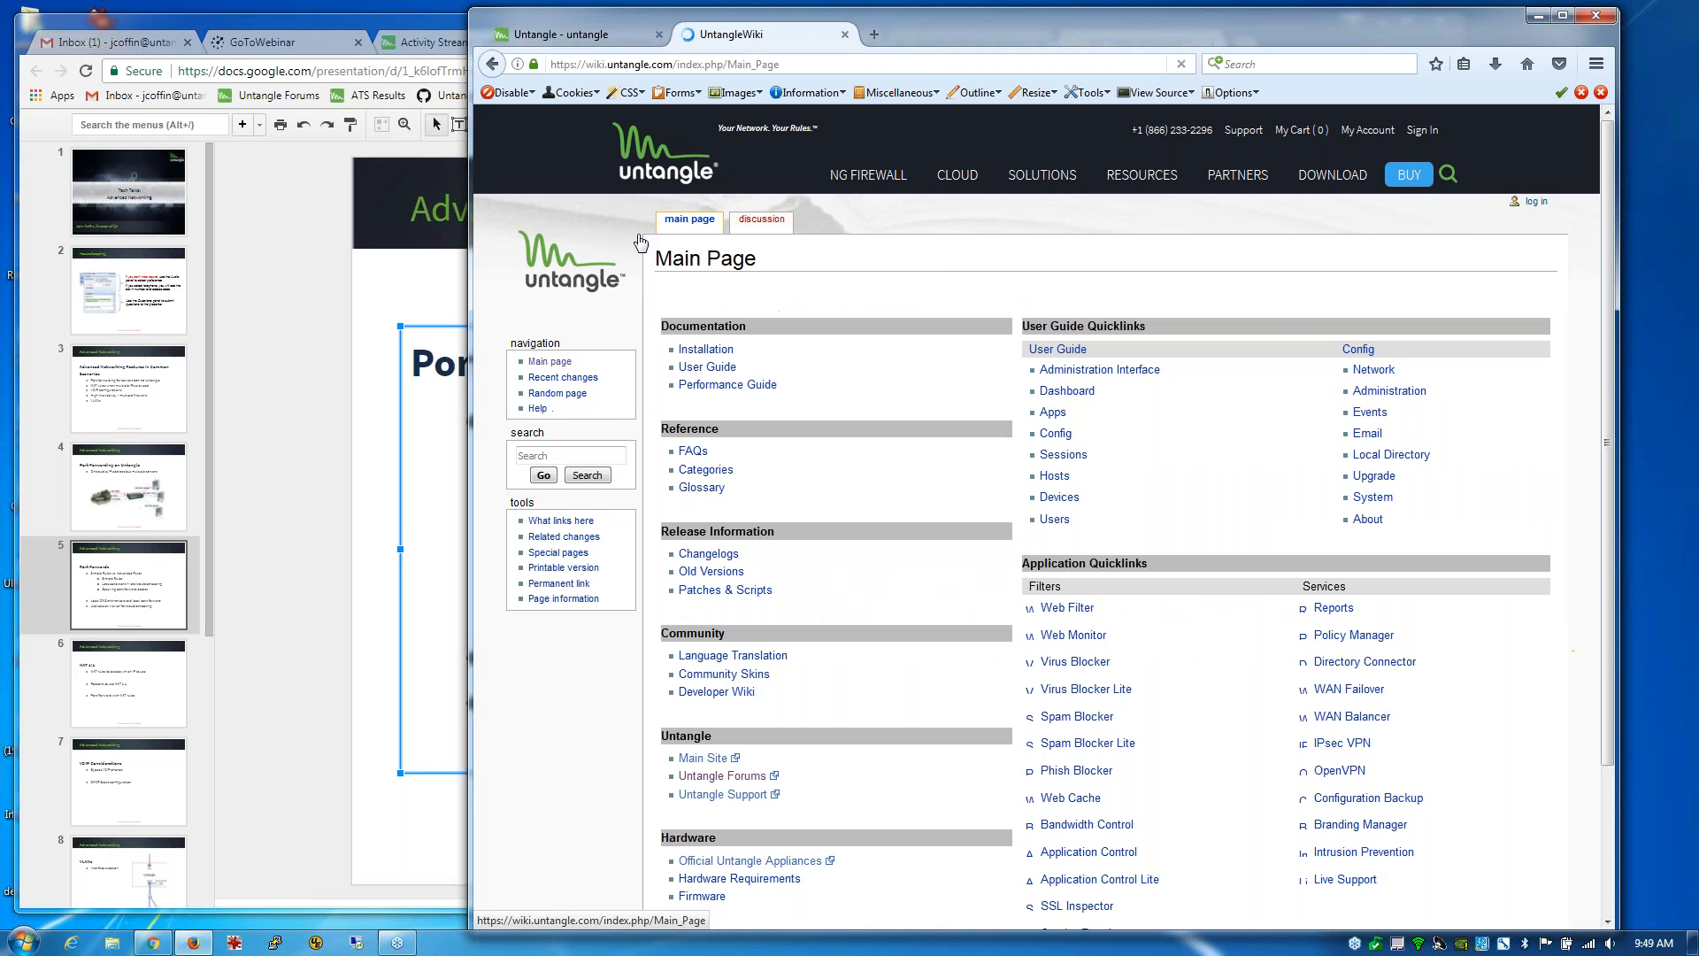
{"action": "left_click", "coordinate": [492, 64]}
{"action": "left_click", "coordinate": [844, 214]}
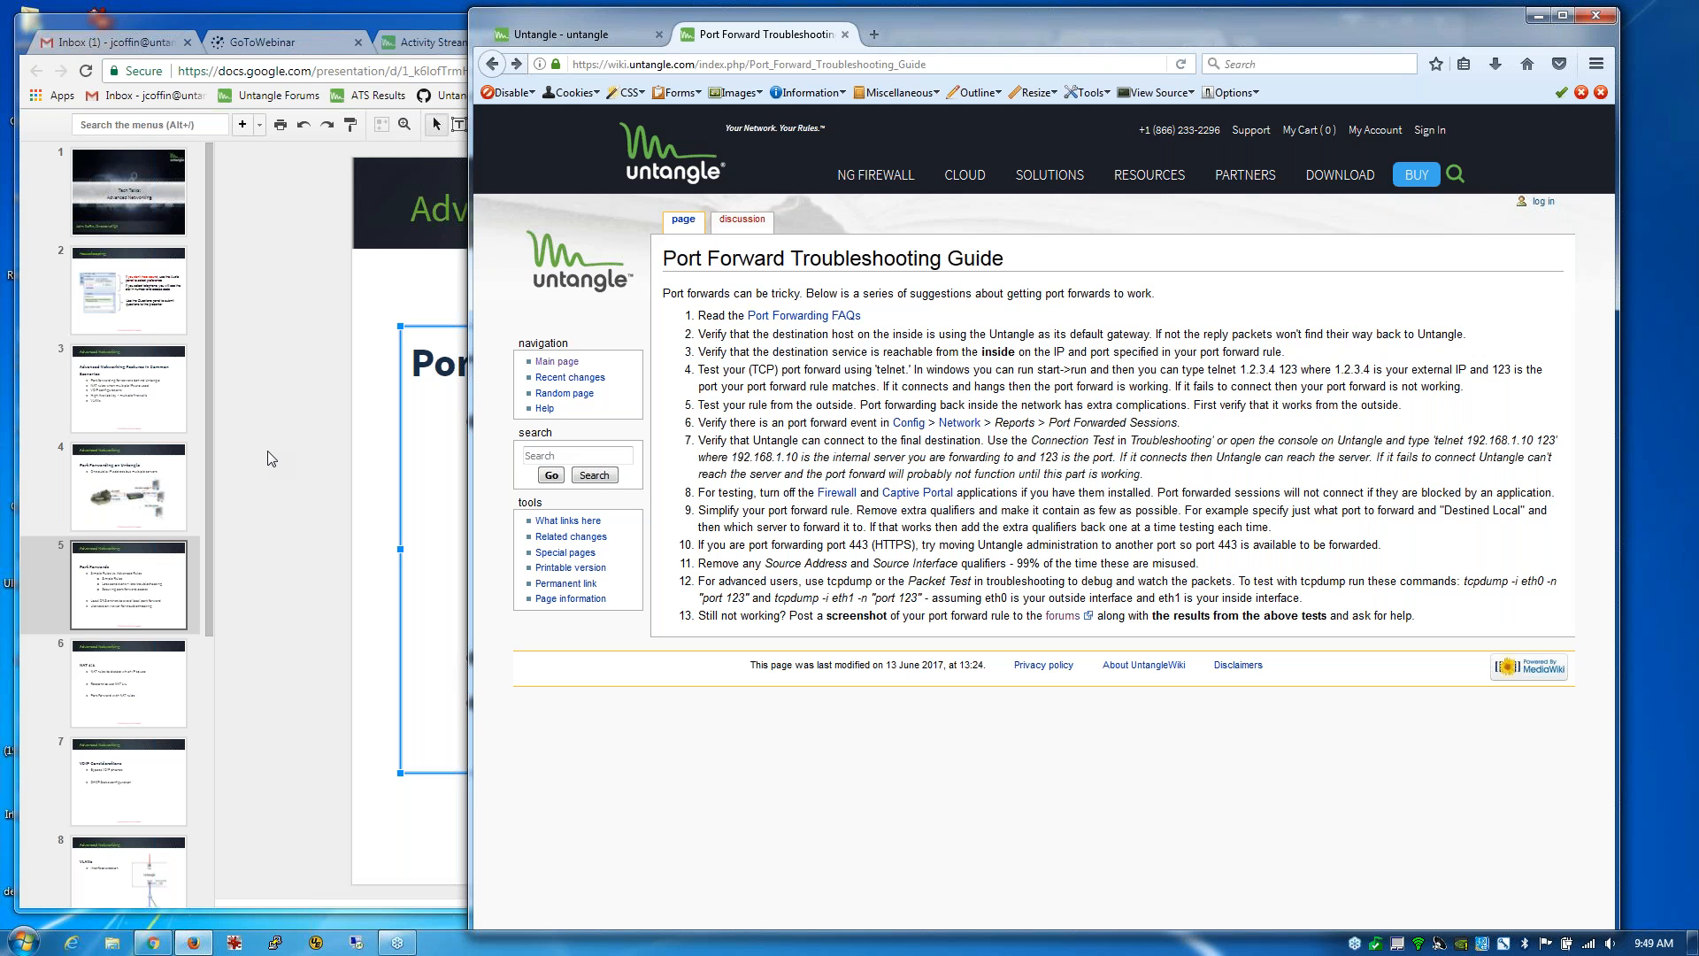
Step: Return to Untangle and review the External interface's IPv4 settings and aliases, closing them without changes
{"action": "left_click", "coordinate": [539, 36]}
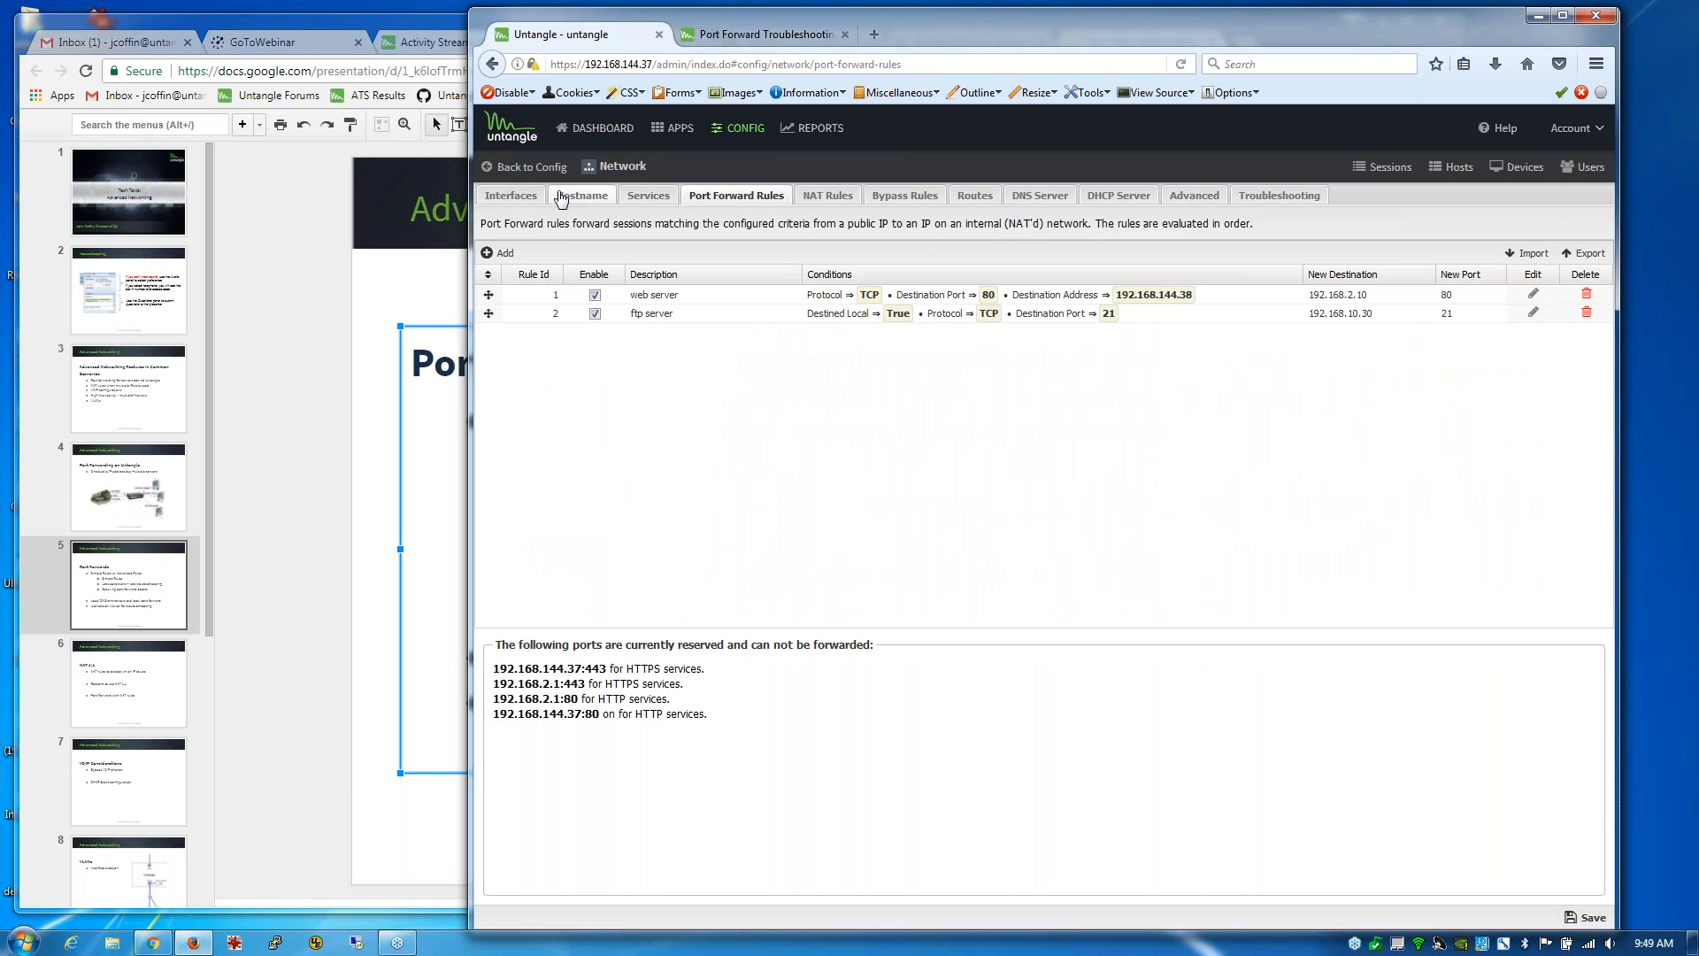
{"action": "left_click", "coordinate": [511, 196]}
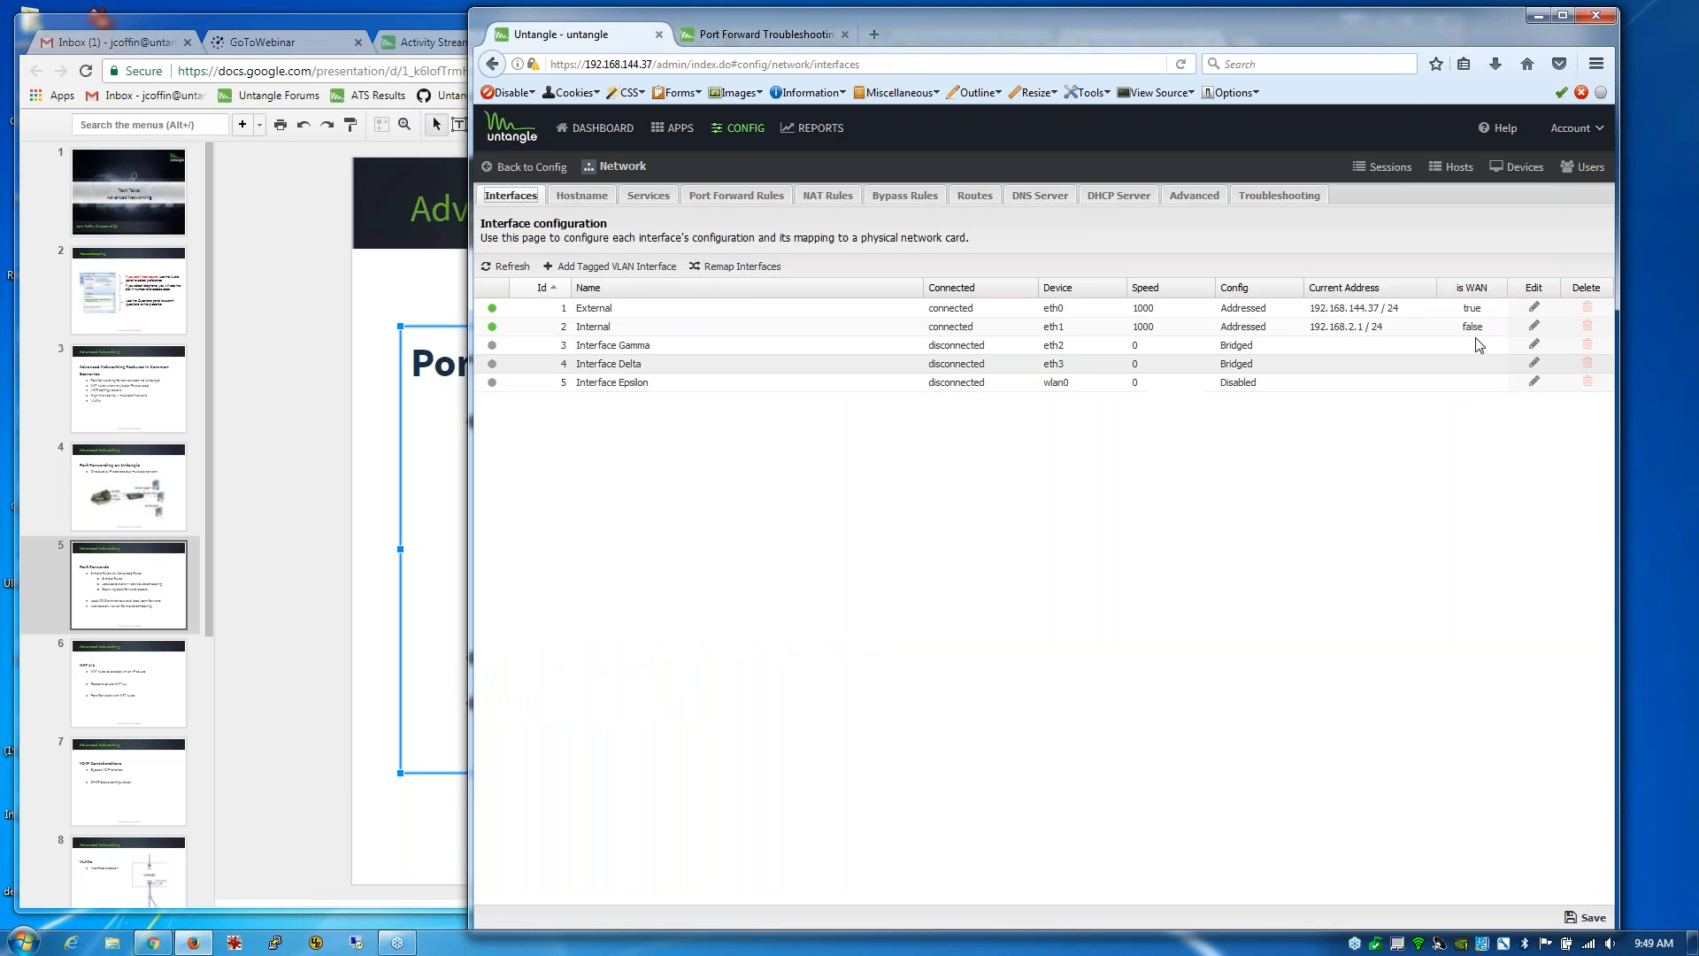
{"action": "left_click", "coordinate": [1533, 307]}
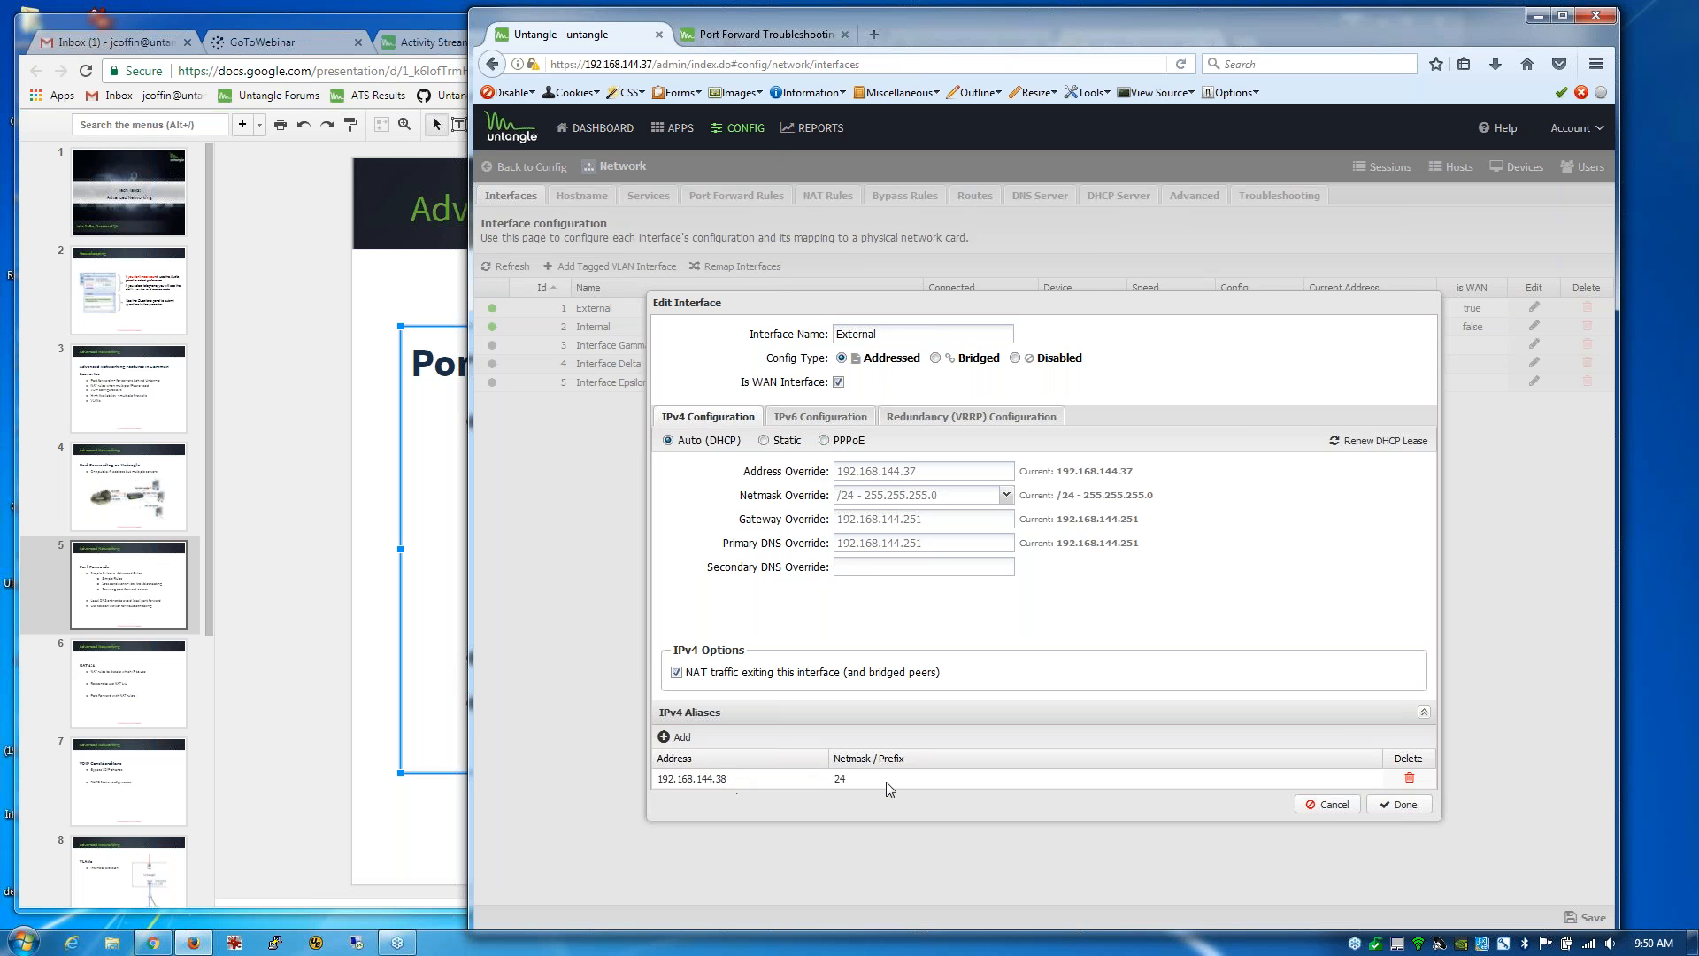
{"action": "left_click", "coordinate": [1330, 805]}
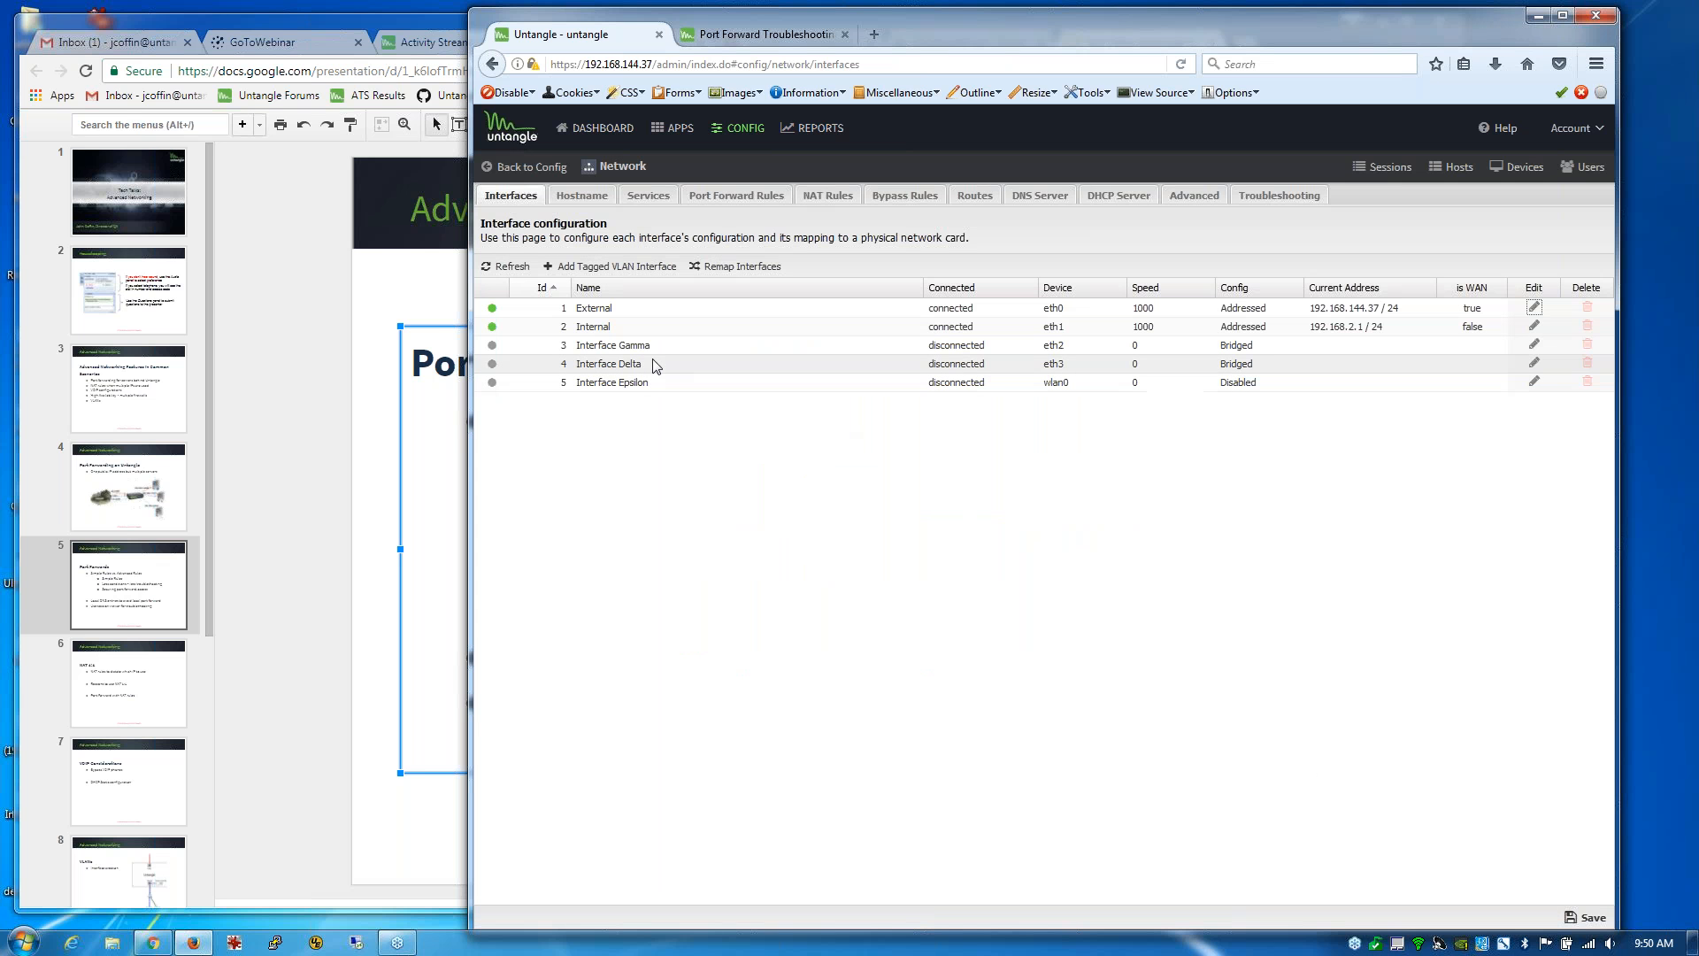
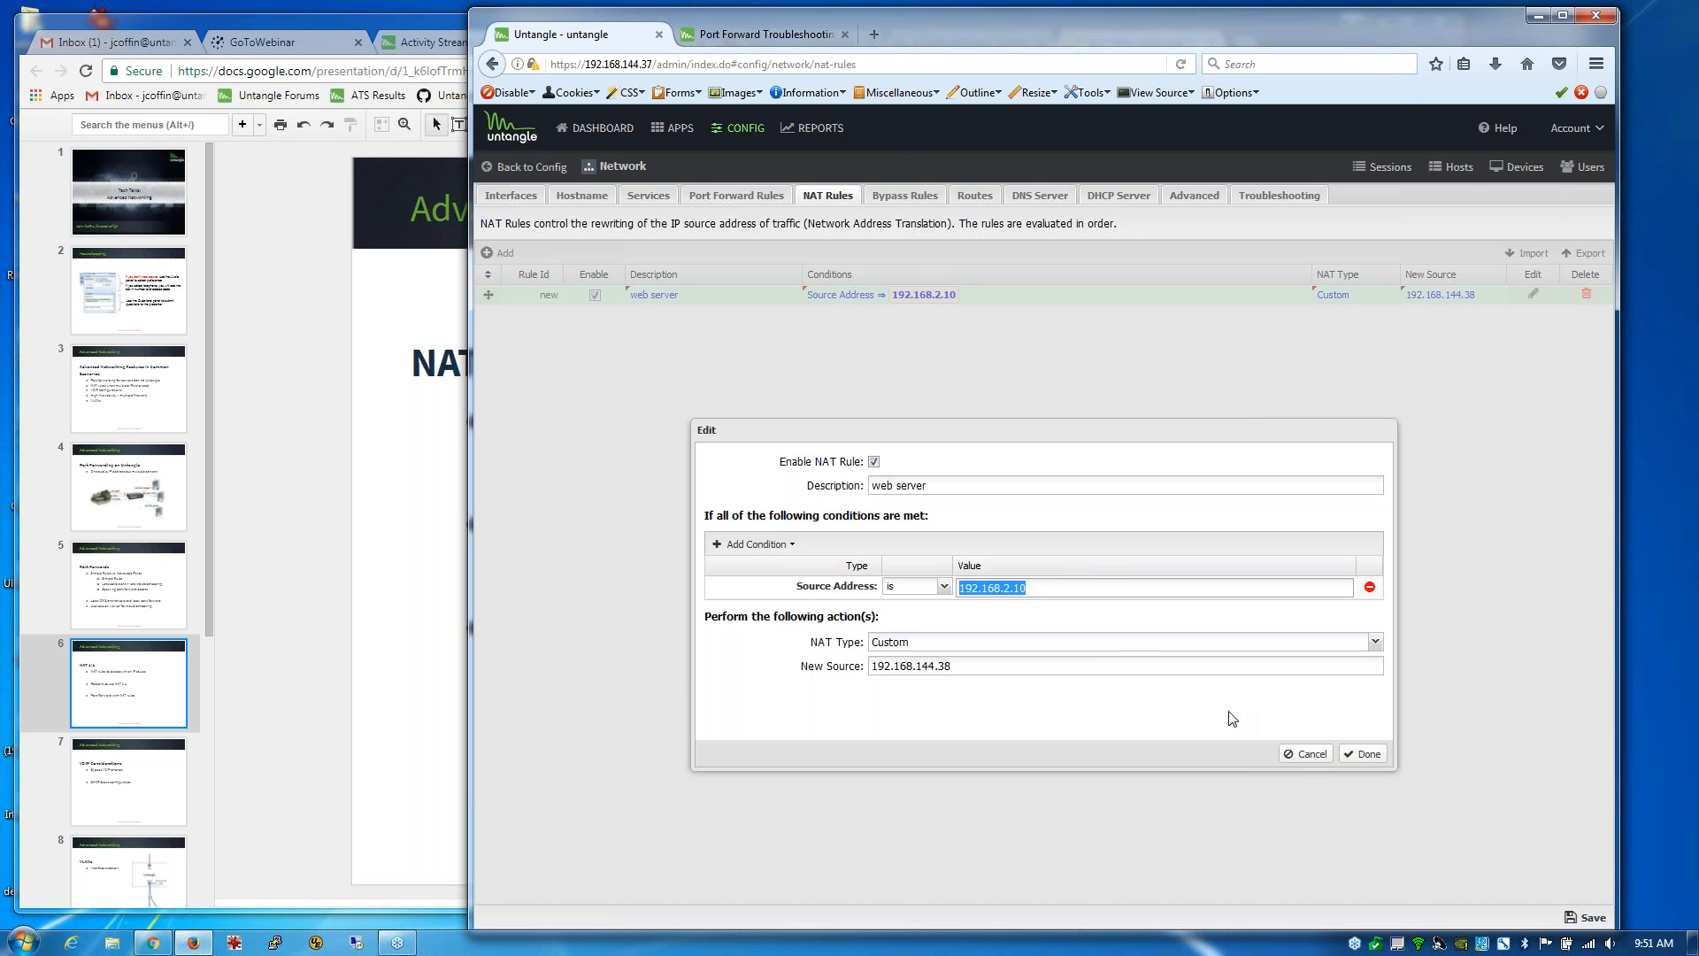
Step: Close the web server NAT rule without changes, show the VOIP Considerations slide, and return to Untangle
{"action": "left_click", "coordinate": [1306, 754]}
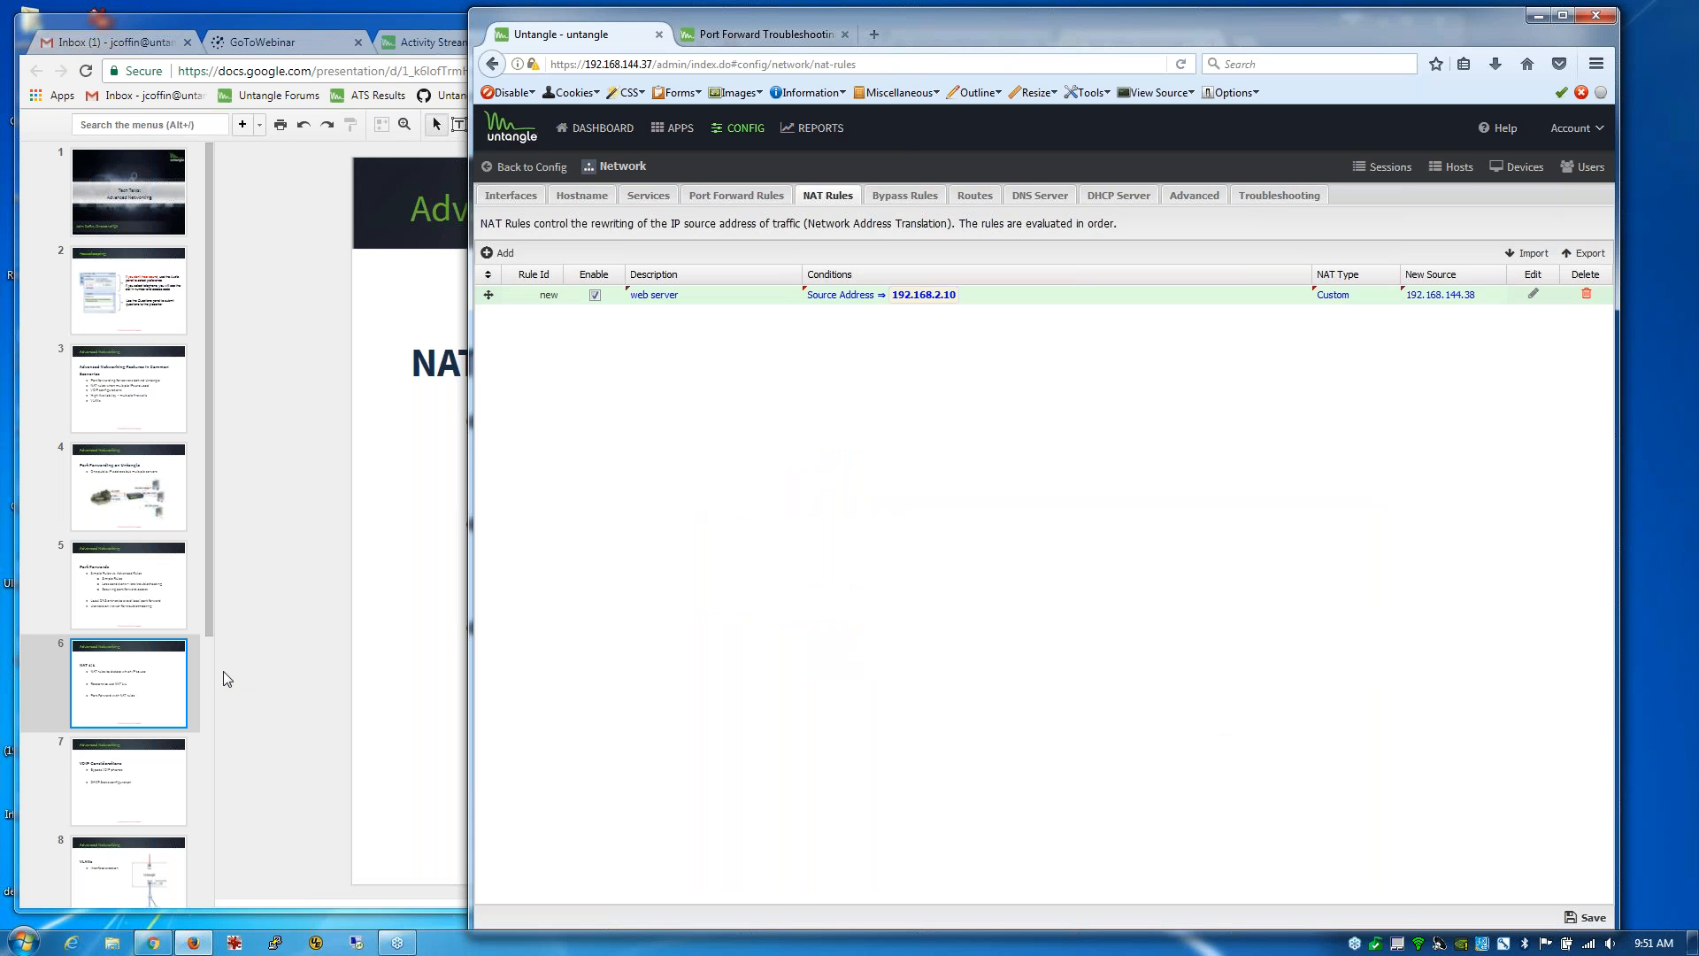
{"action": "left_click", "coordinate": [267, 673]}
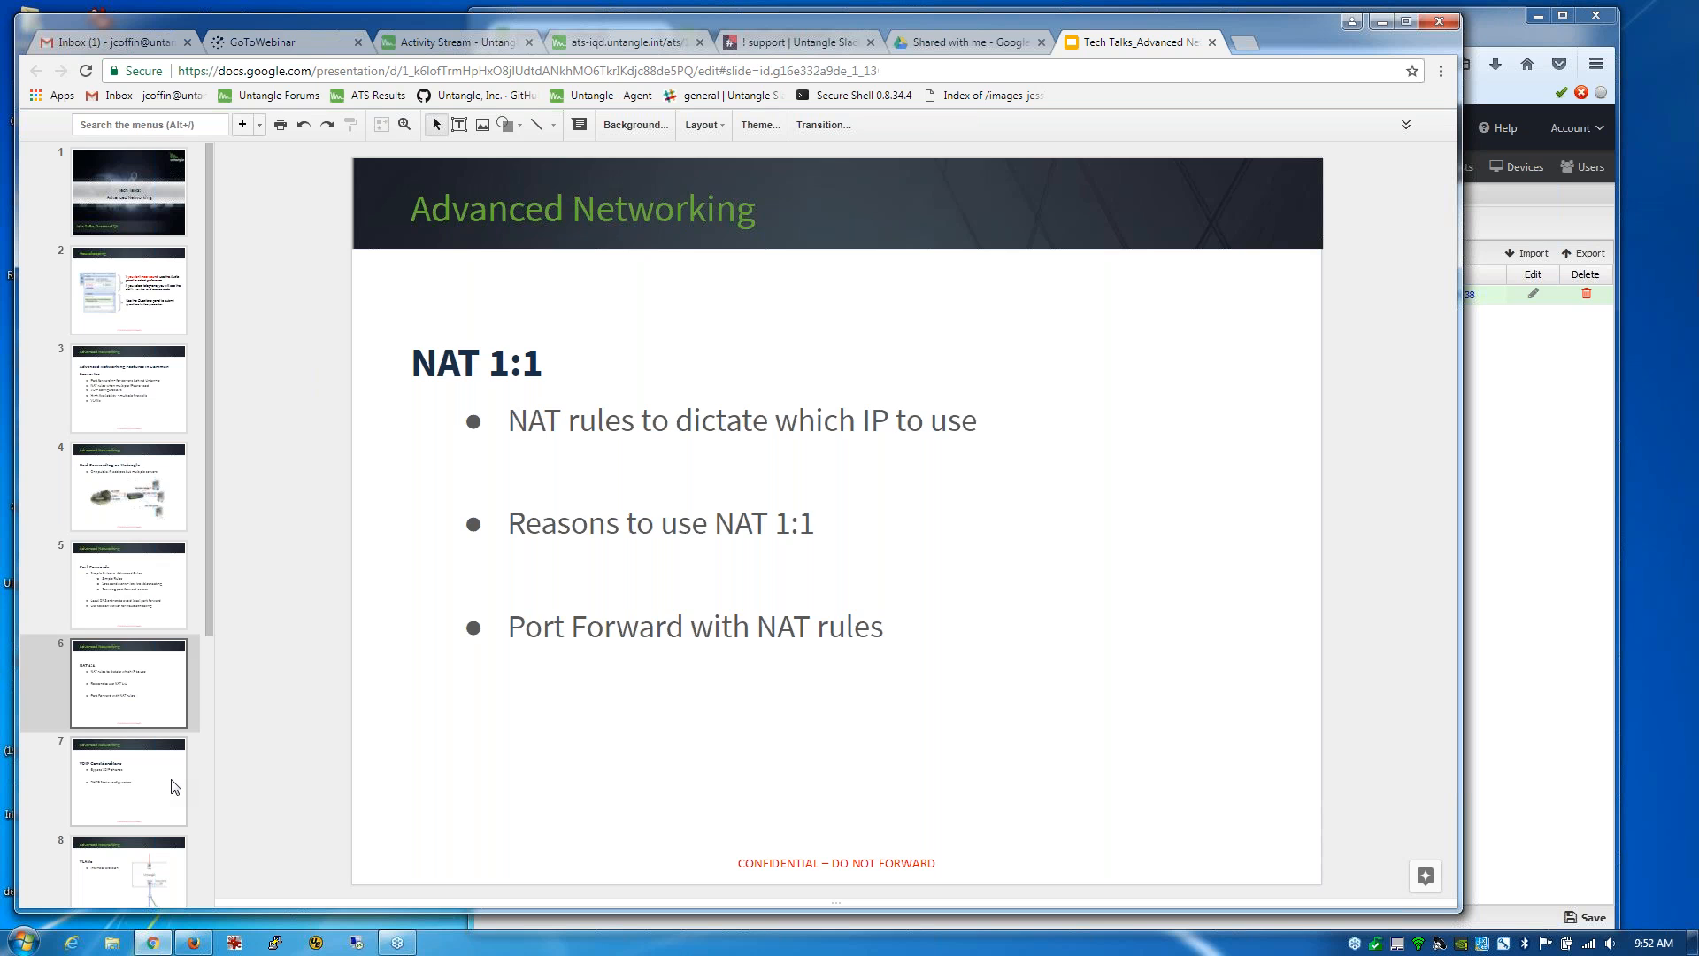
{"action": "left_click", "coordinate": [175, 787]}
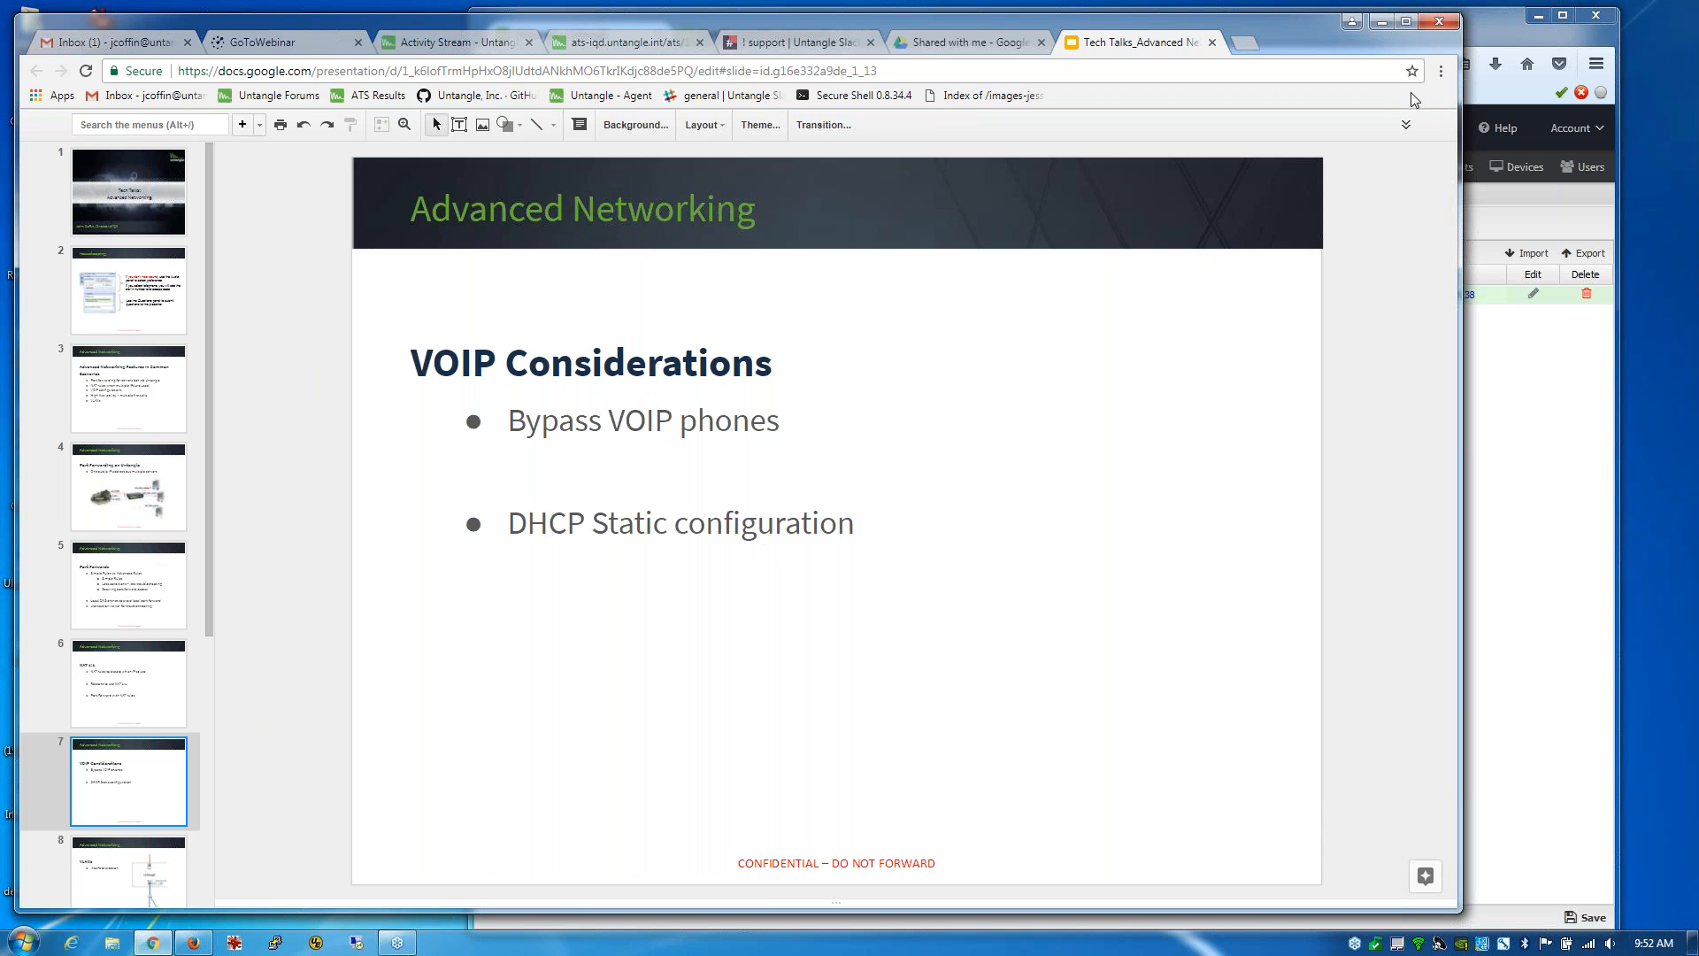
{"action": "left_click", "coordinate": [1478, 29]}
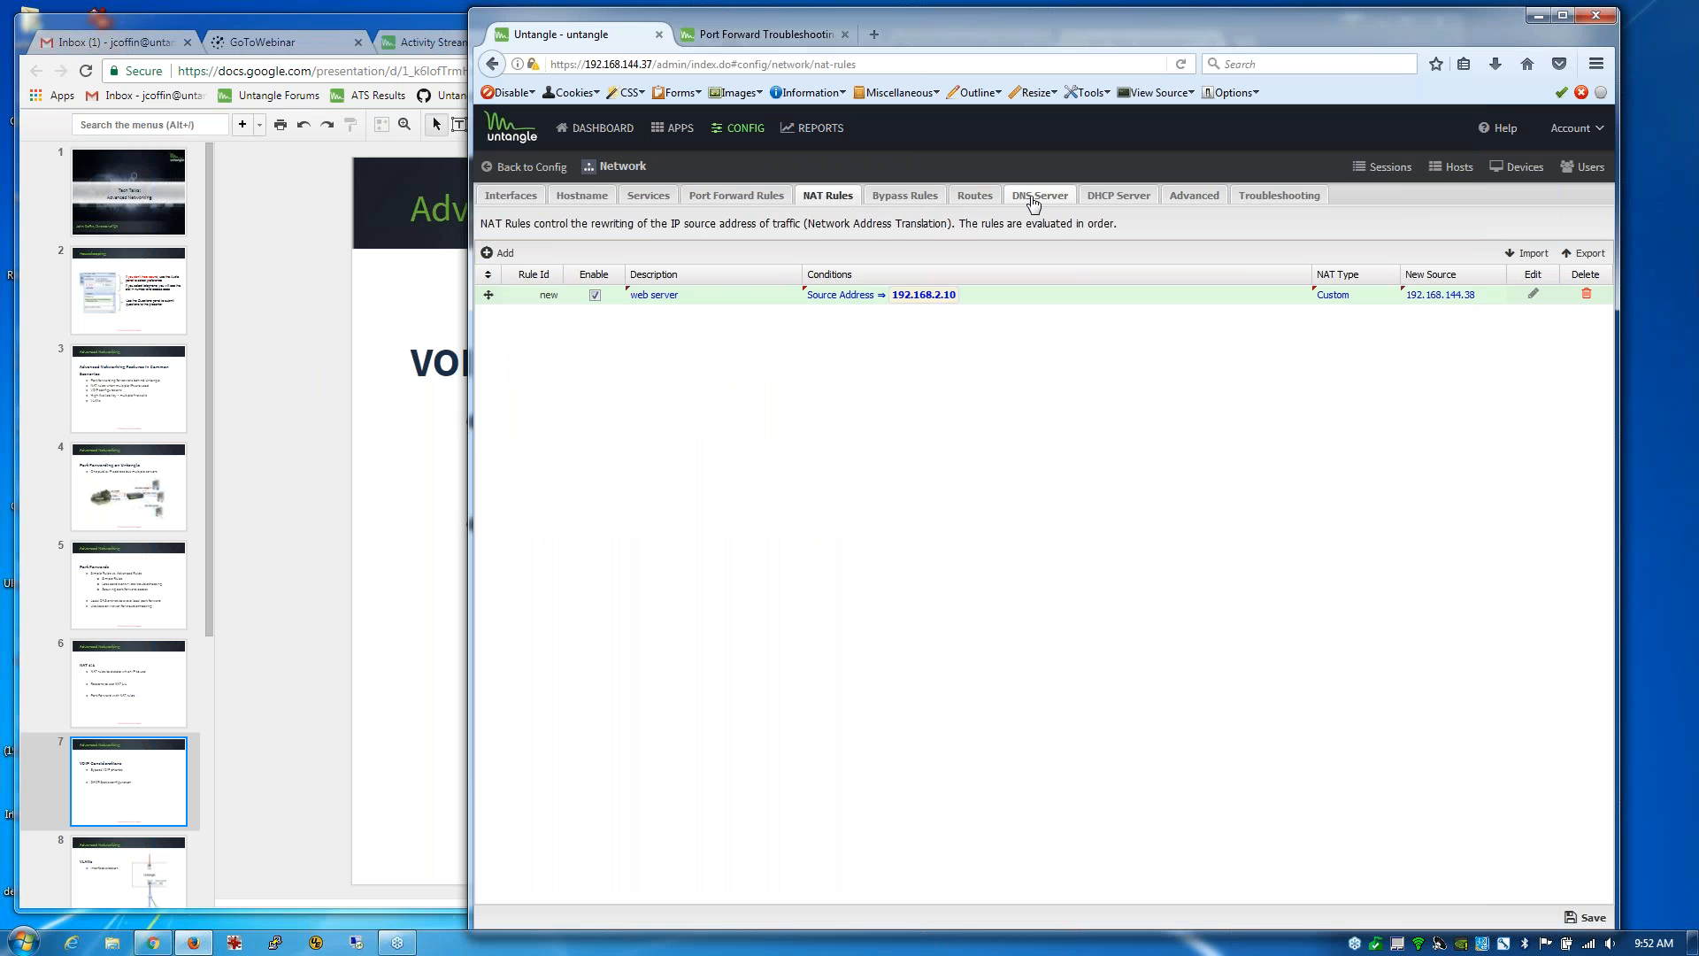
Step: In the DHCP server settings, widen the leases' Address column and add the debian-test lease as a static entry
{"action": "left_click", "coordinate": [1101, 198]}
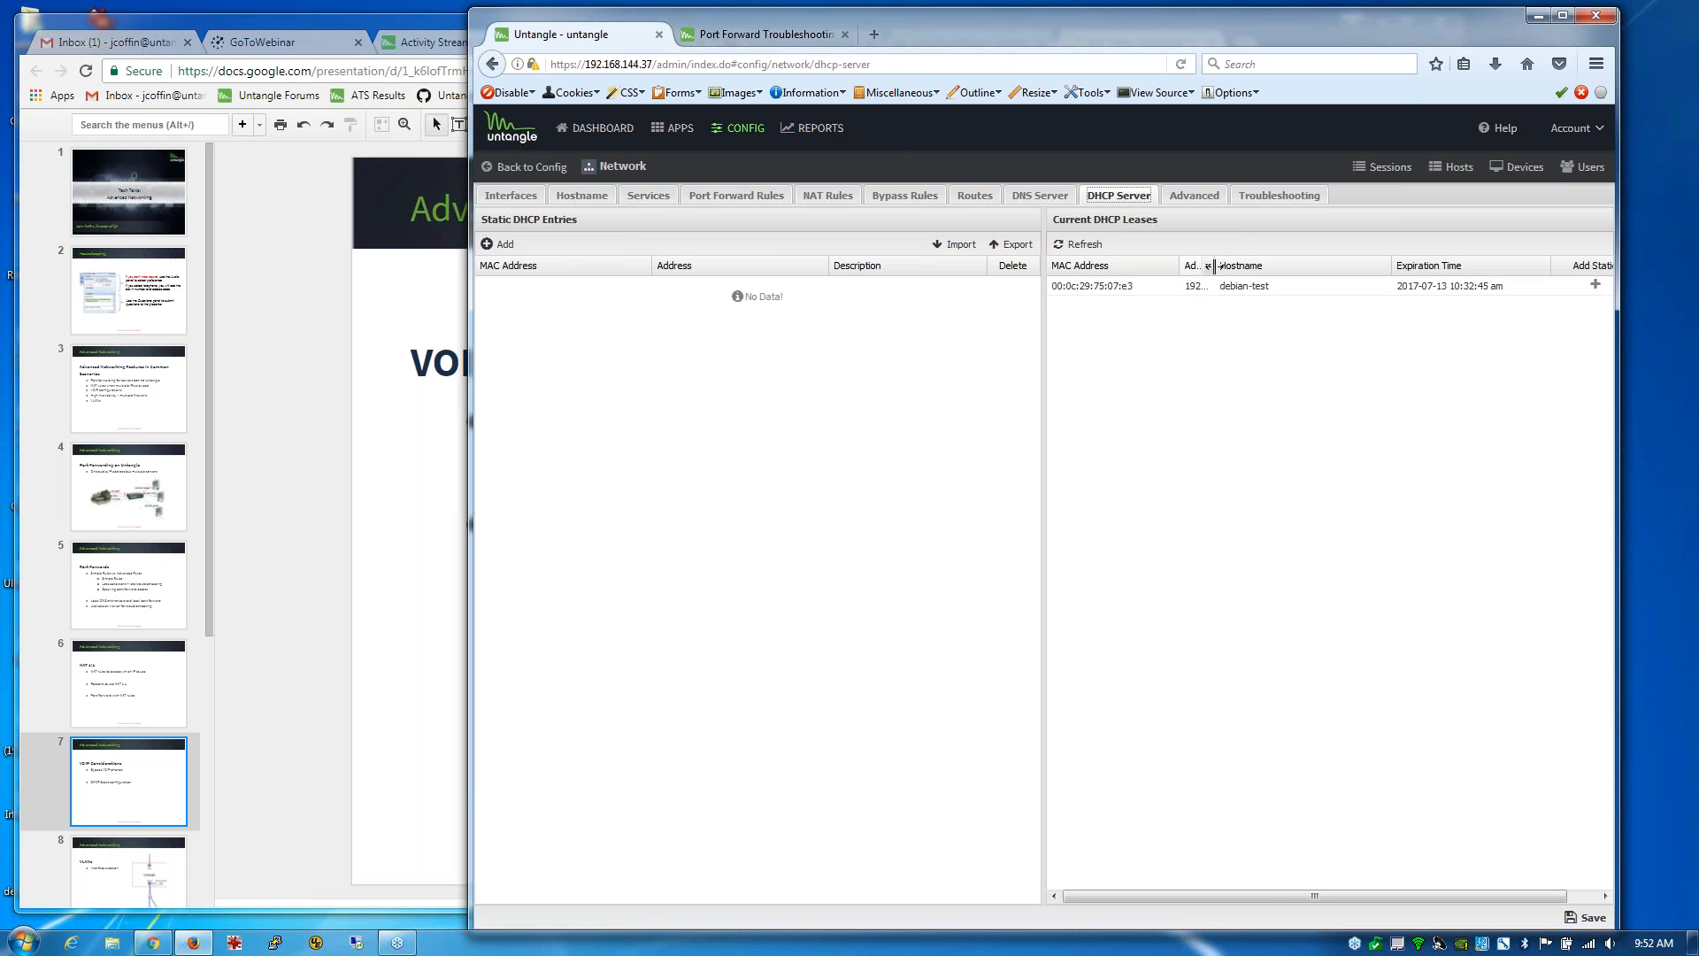
{"action": "left_click_drag", "start_coordinate": [1215, 265], "coordinate": [1301, 266]}
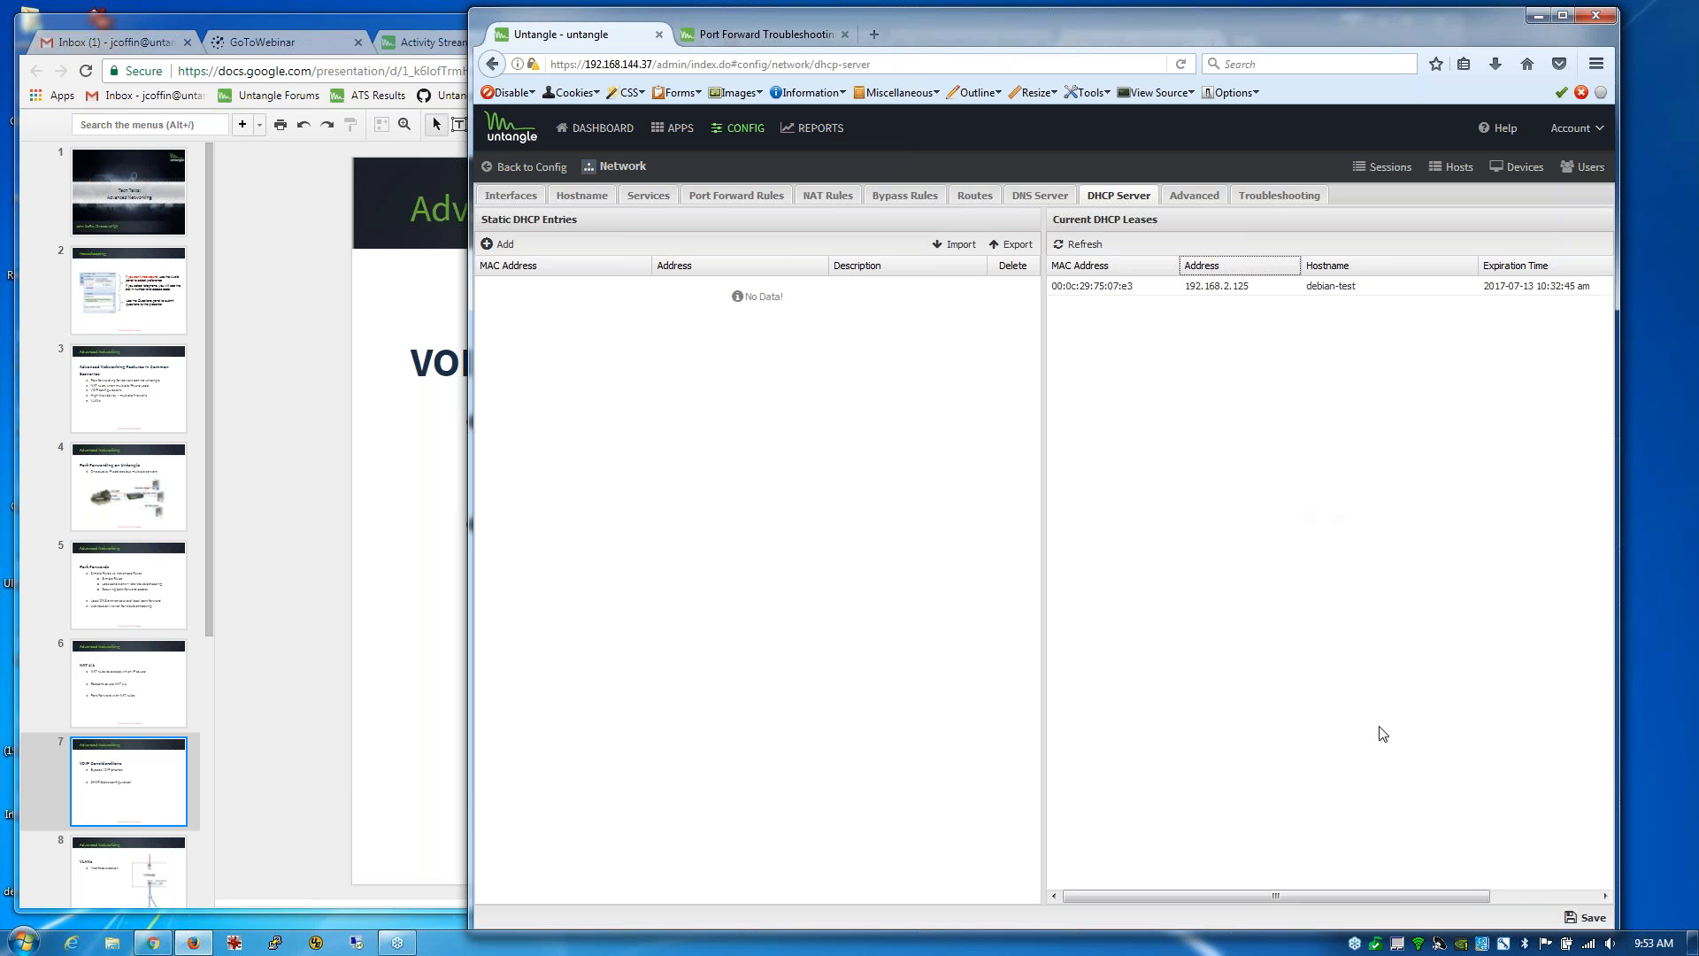
{"action": "left_click_drag", "start_coordinate": [1462, 894], "coordinate": [1568, 892]}
{"action": "left_click", "coordinate": [1570, 286]}
{"action": "left_click", "coordinate": [1569, 286]}
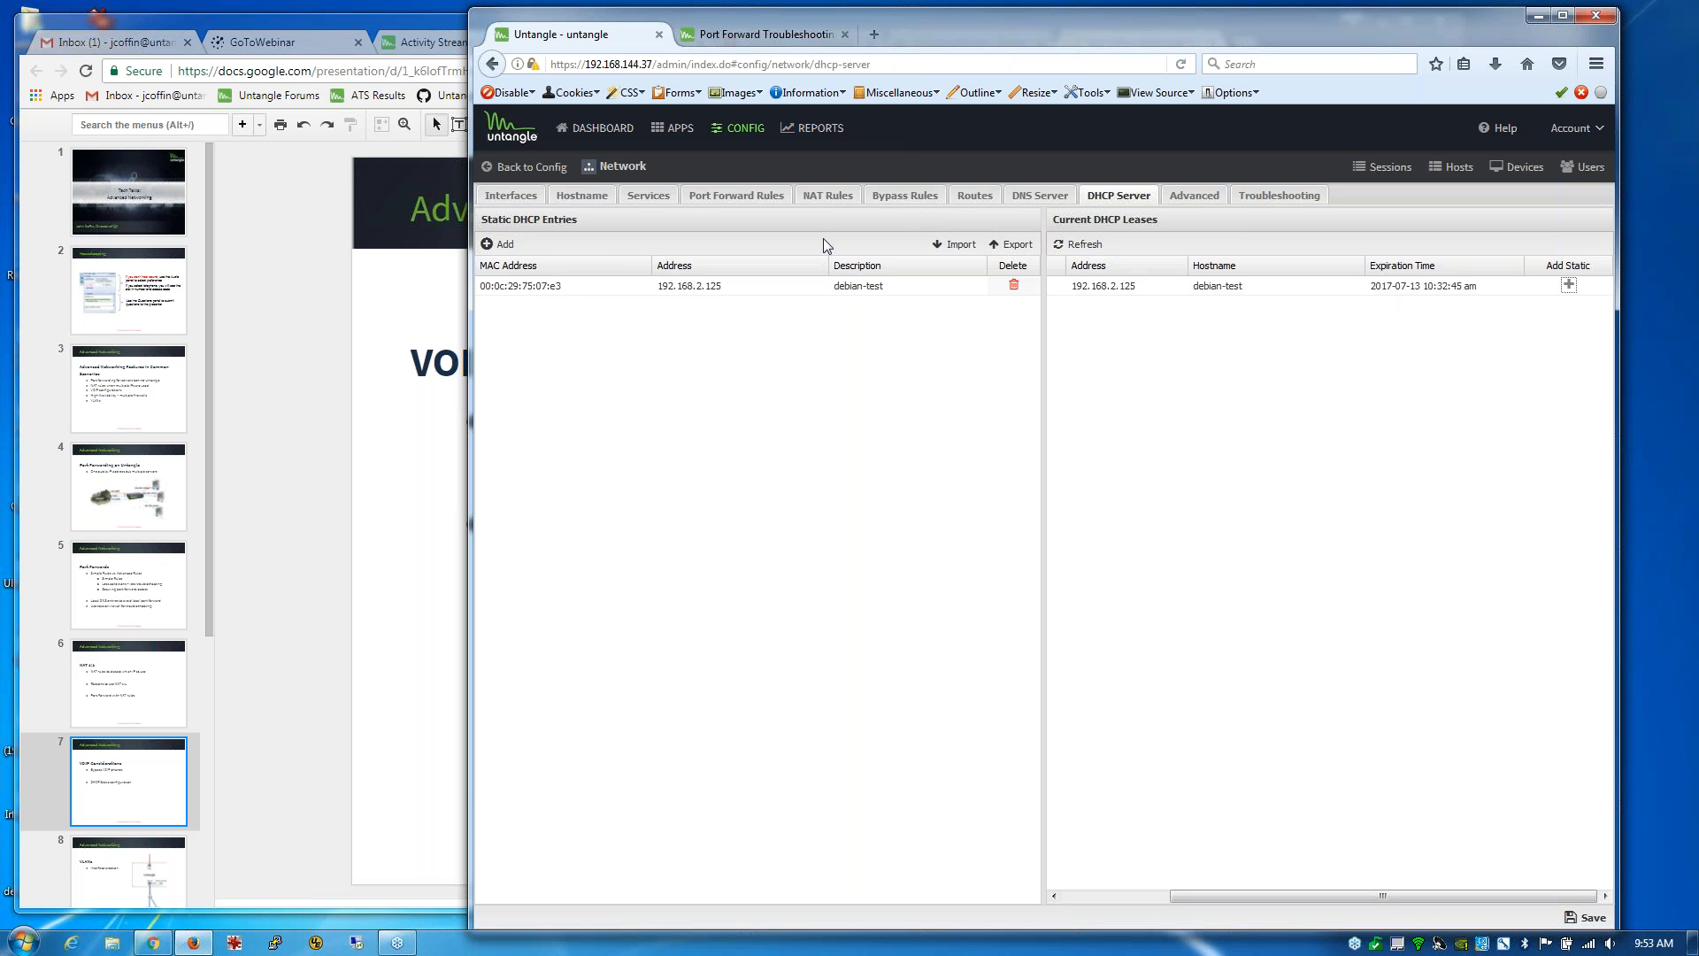
Step: Set the debian-test static DHCP entry's address to 192.168.2.202
{"action": "left_click", "coordinate": [726, 286]}
{"action": "left_click_drag", "start_coordinate": [727, 287], "coordinate": [705, 289]}
{"action": "type", "text": "20"}
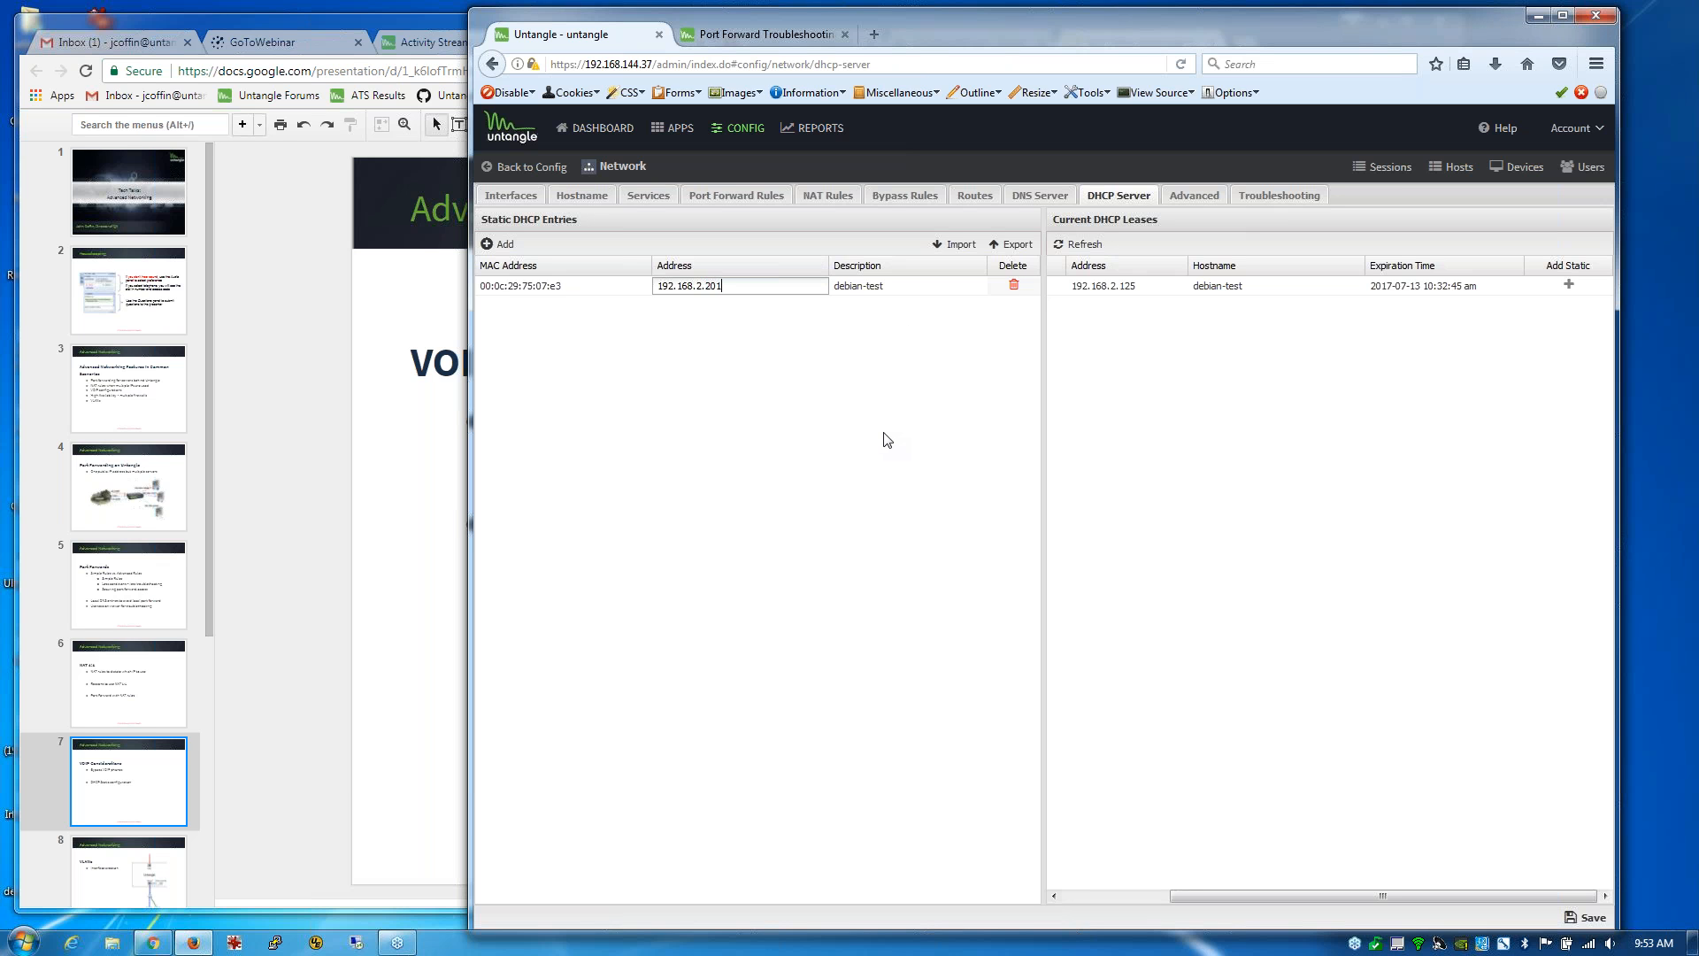
{"action": "key", "text": "BackSpace"}
{"action": "type", "text": "2"}
Step: Start a new bypass rule with the description "VOIP phone"
{"action": "left_click", "coordinate": [920, 195]}
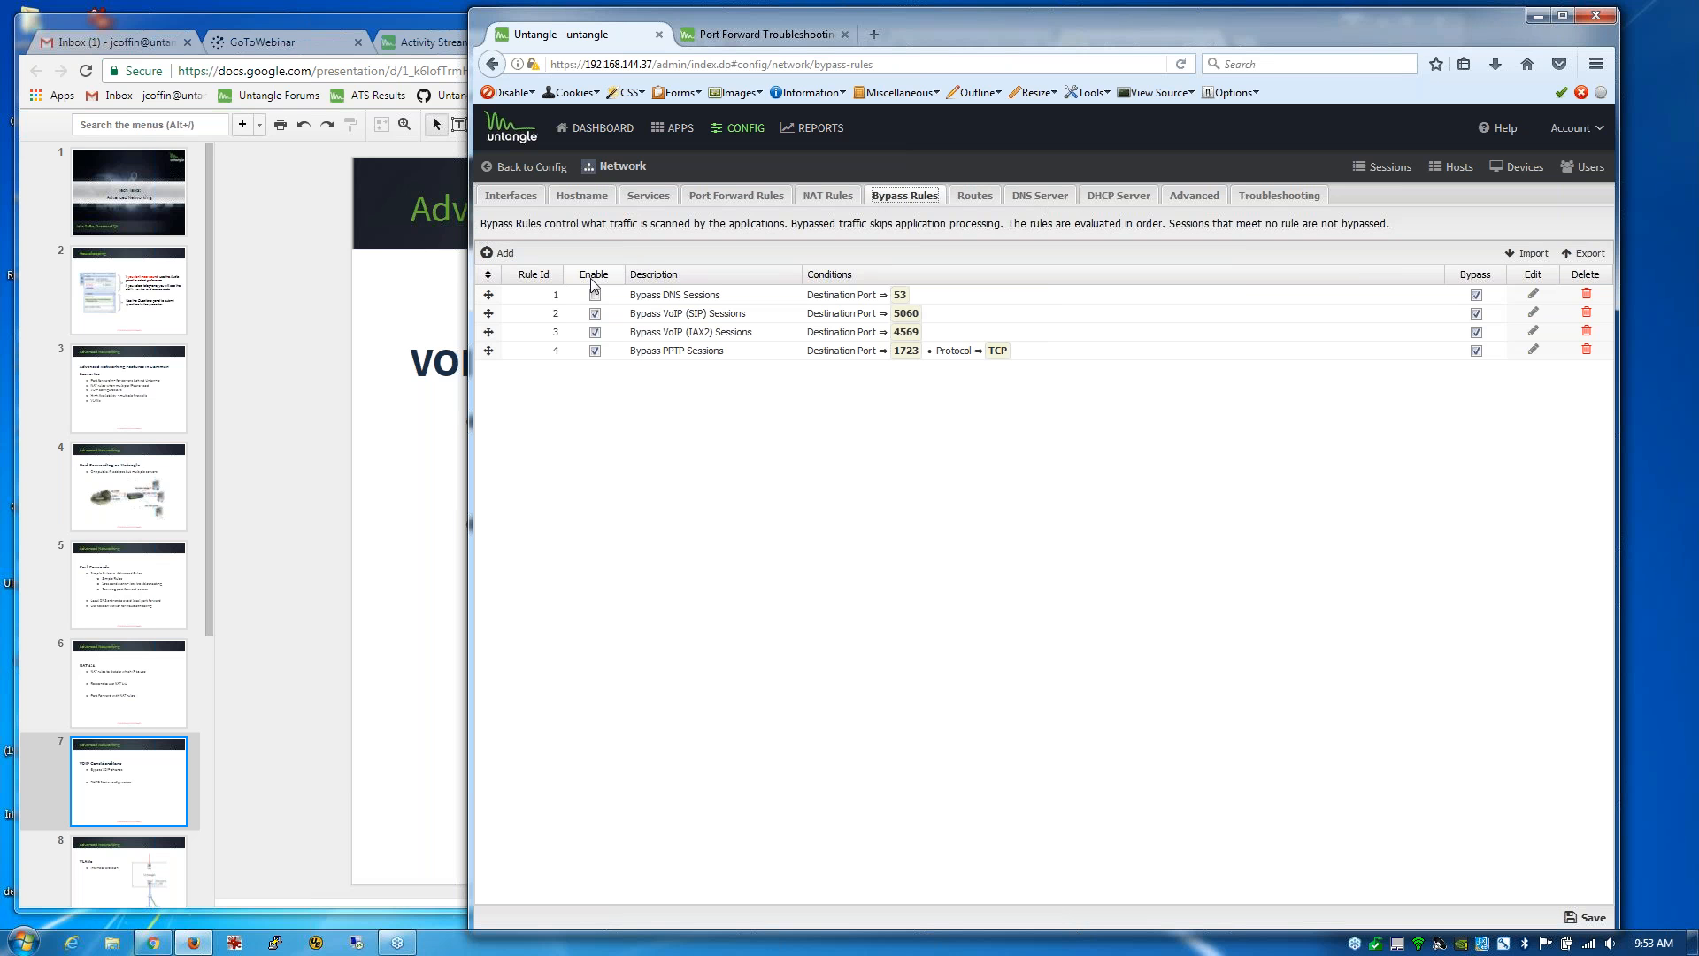
{"action": "left_click", "coordinate": [506, 253]}
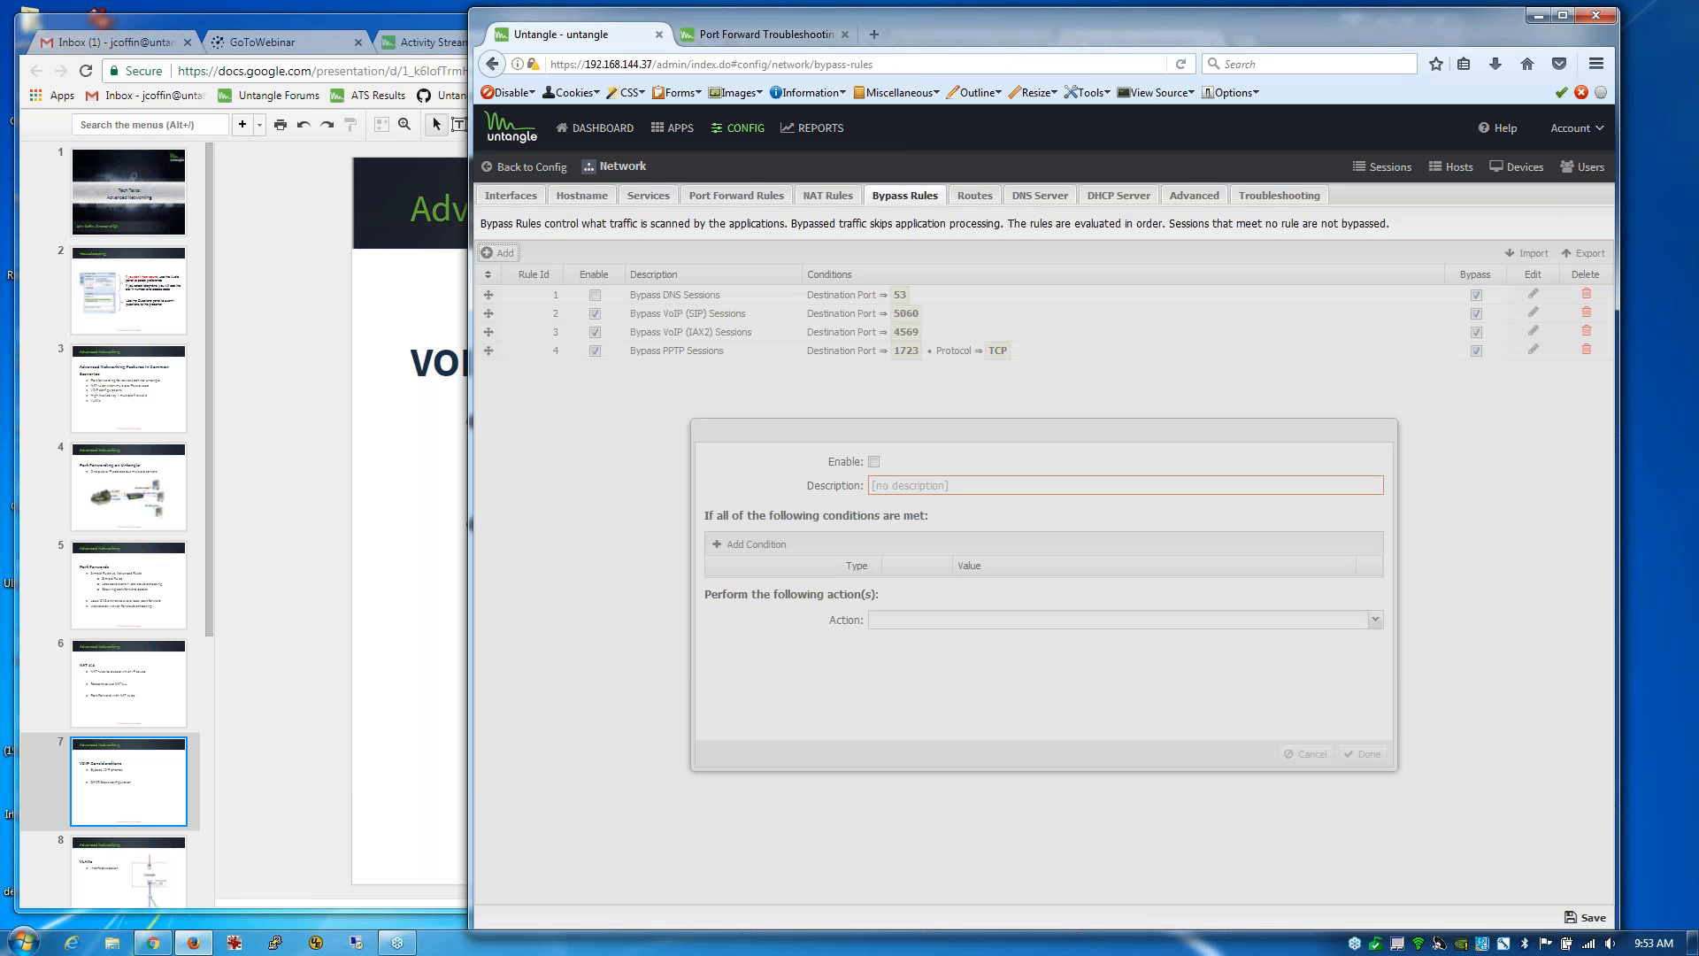
{"action": "type", "text": "V"}
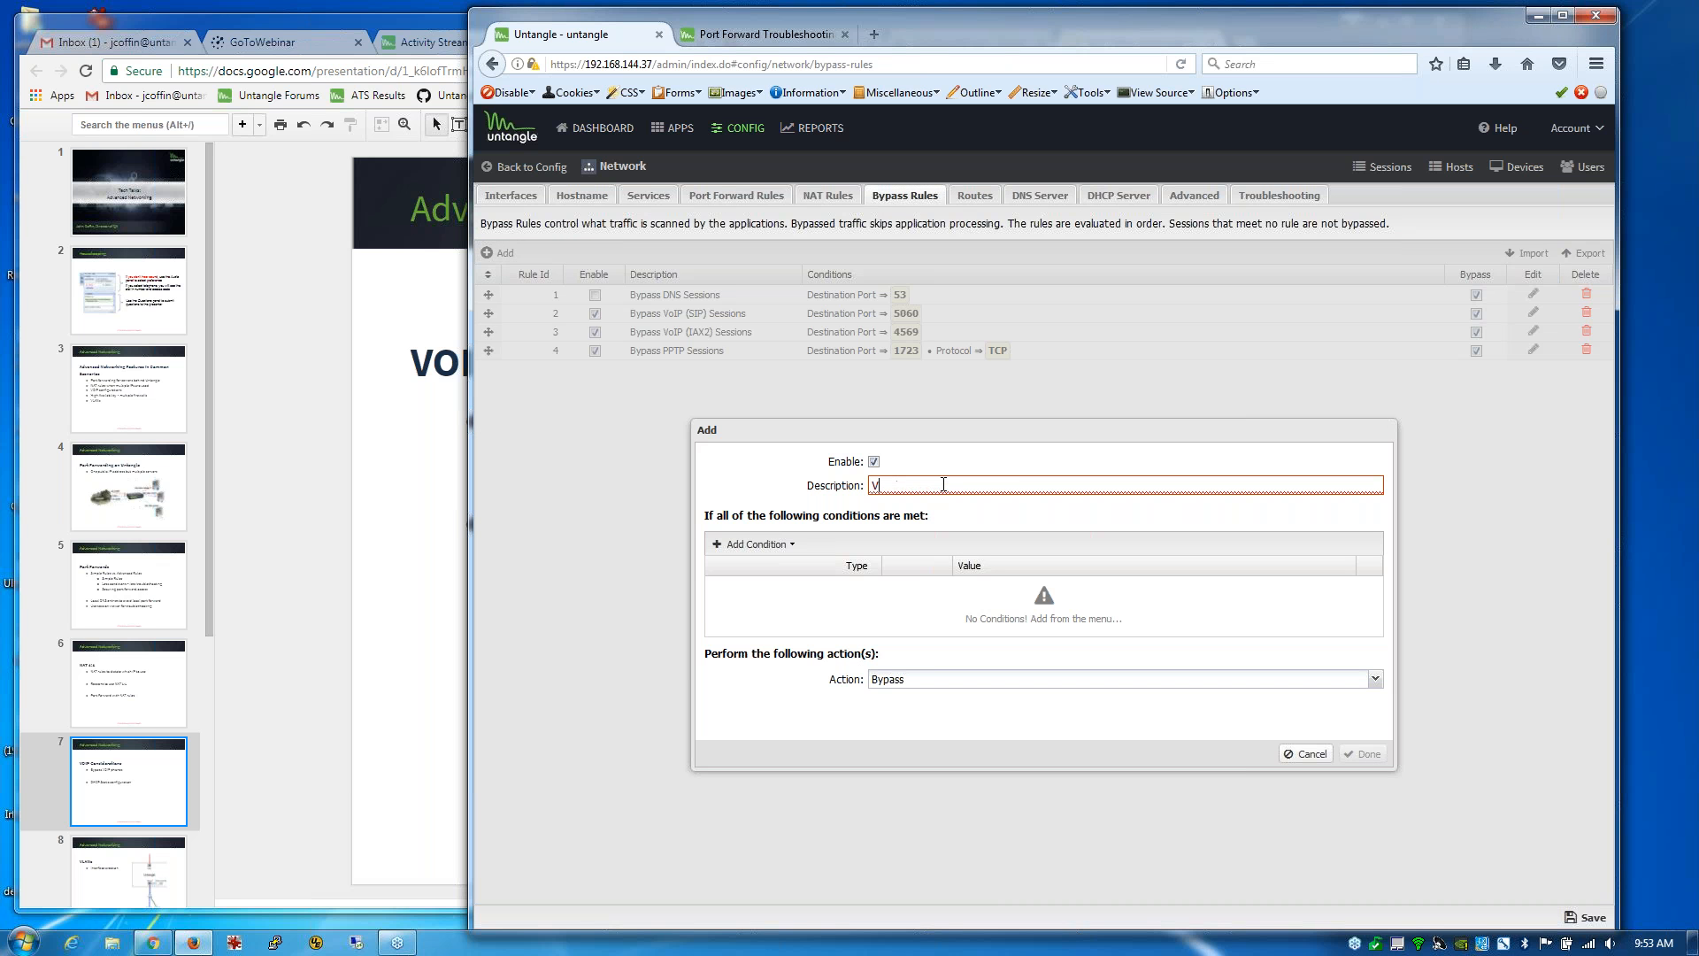
{"action": "type", "text": "OIP phone"}
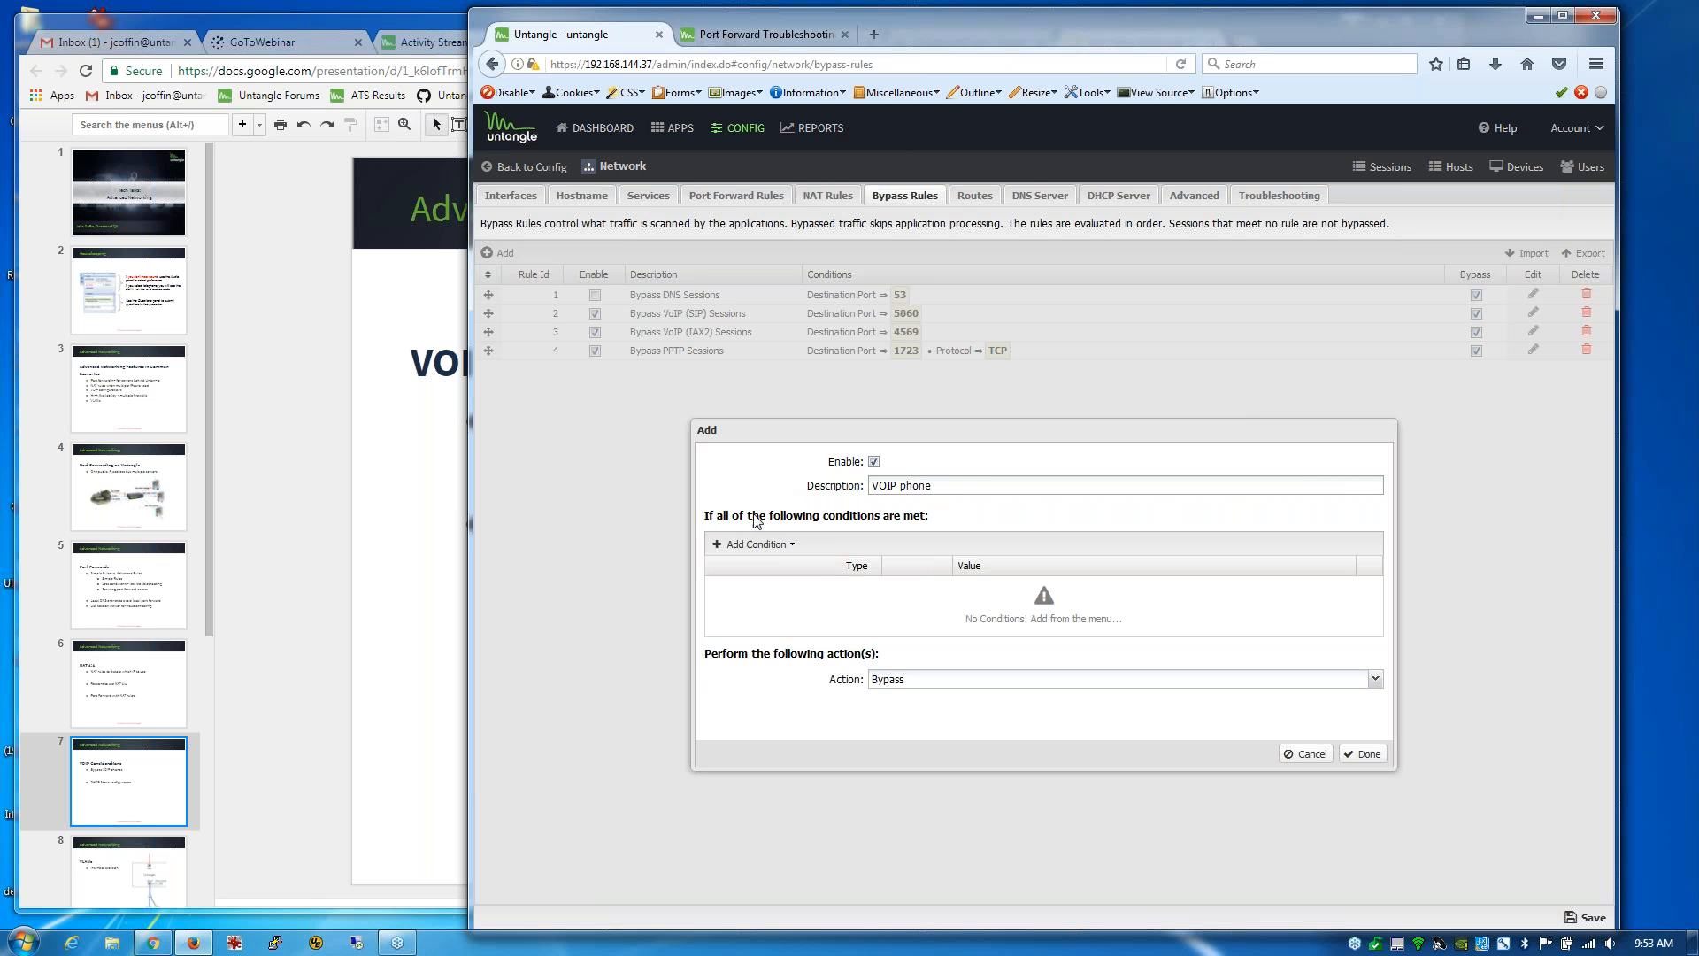
{"action": "left_click", "coordinate": [750, 544]}
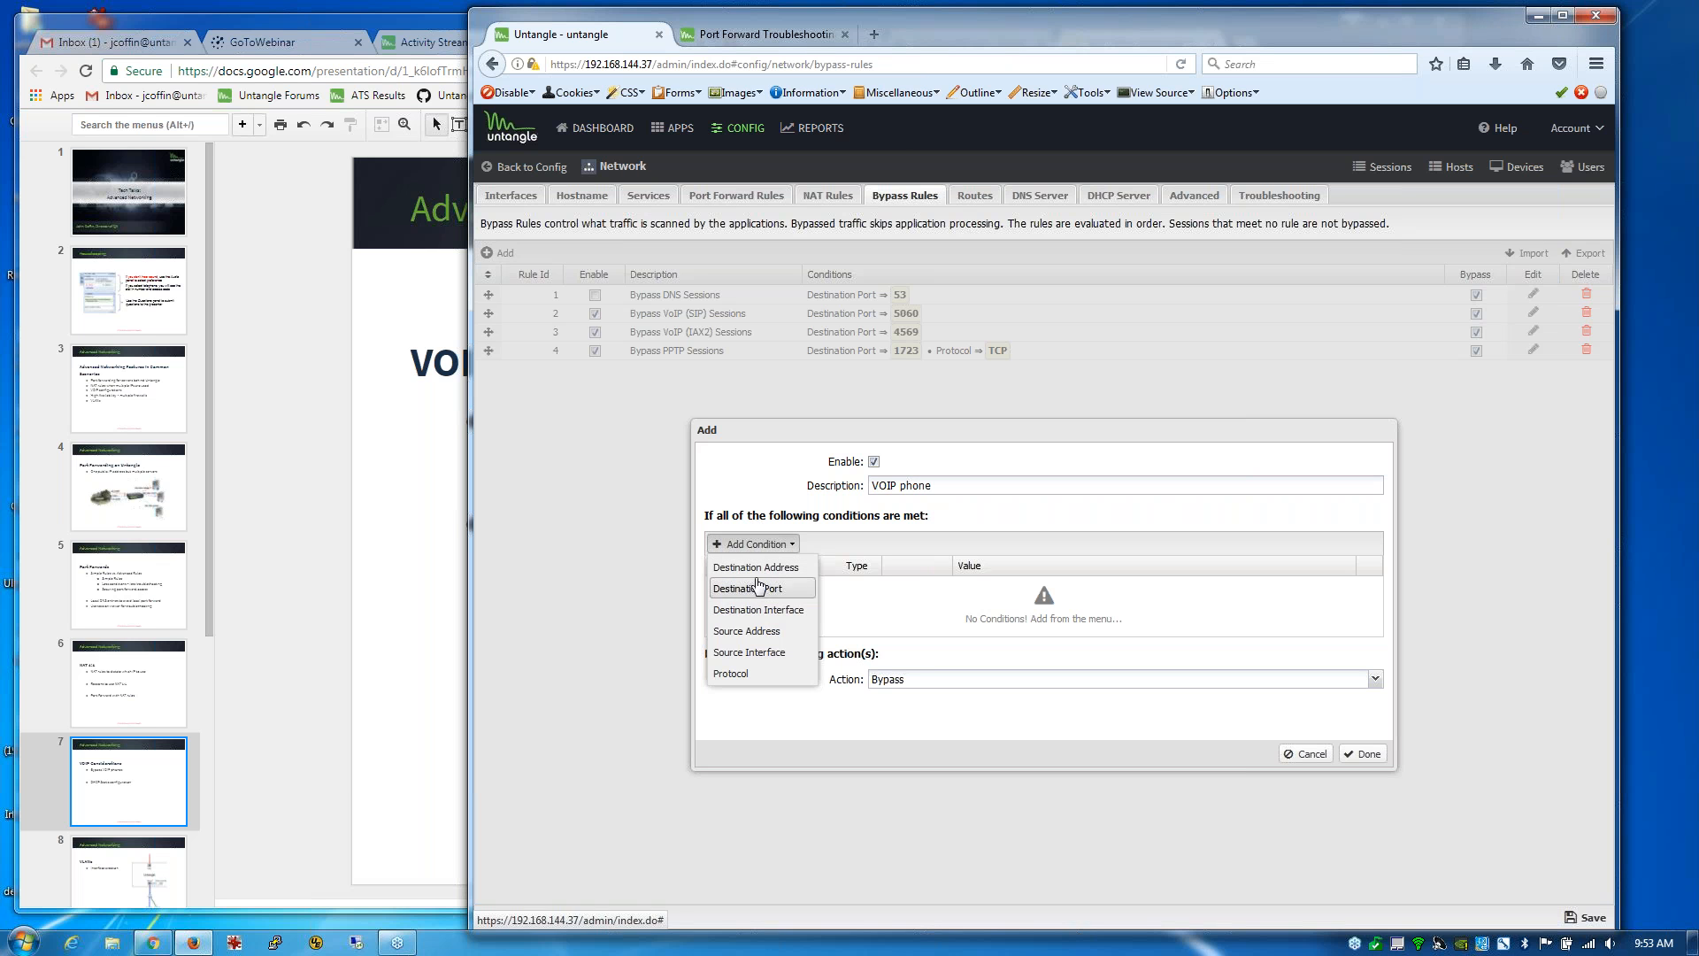
{"action": "left_click", "coordinate": [752, 567]}
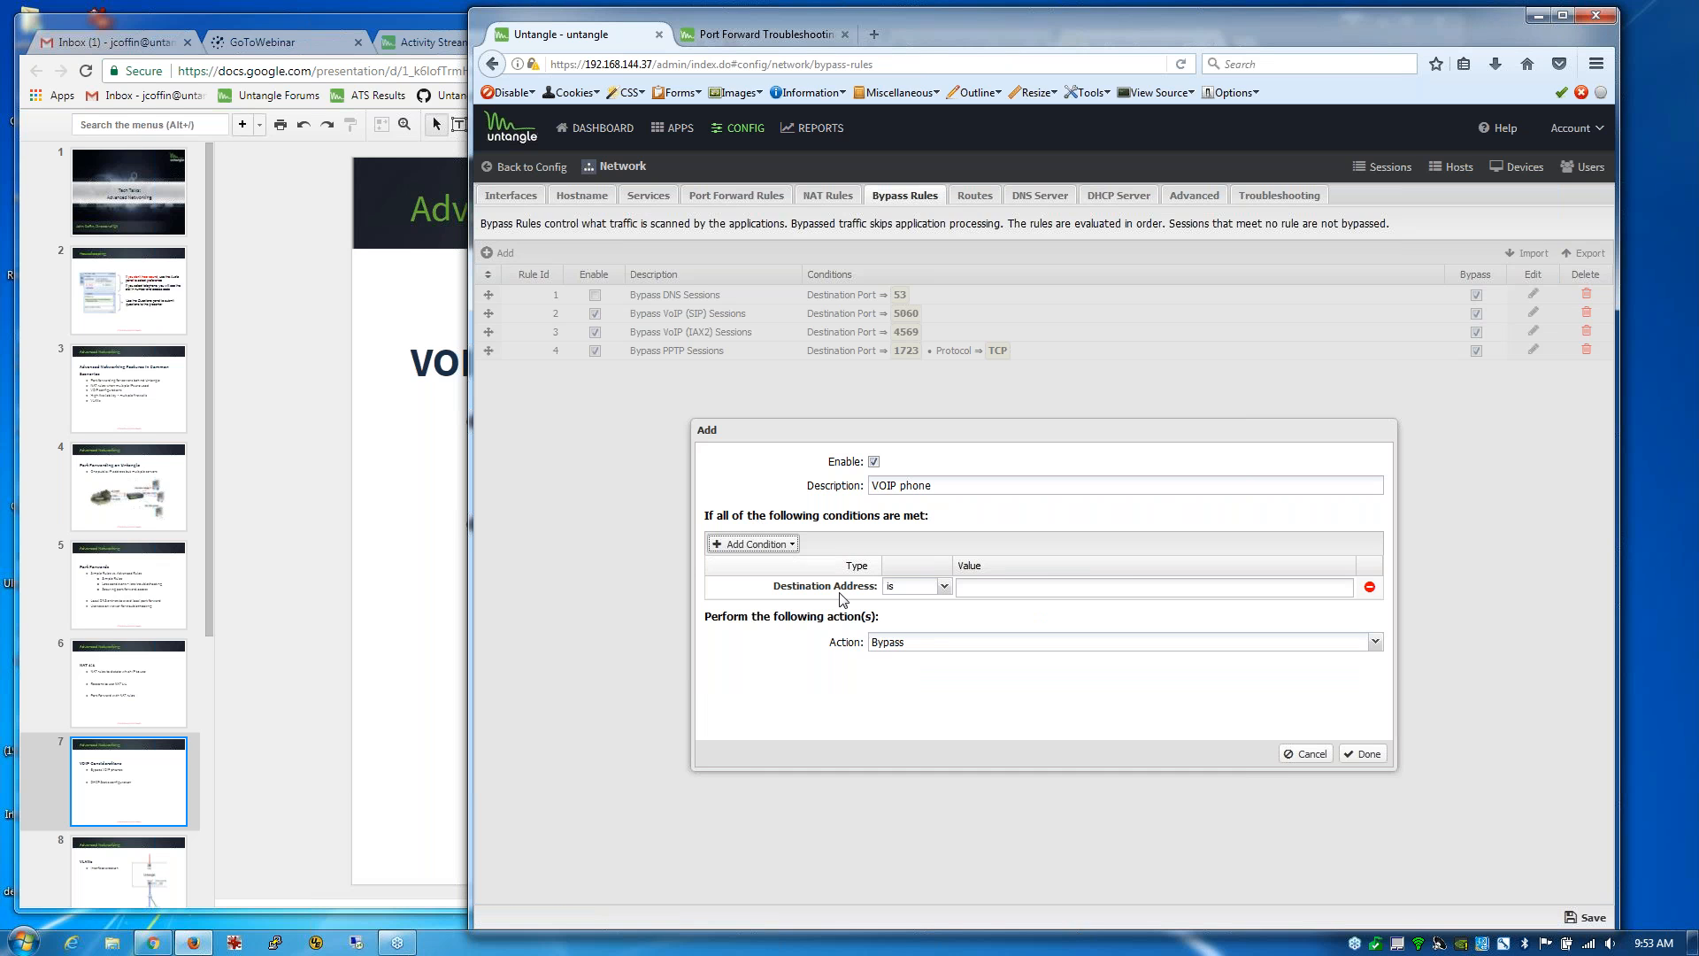
{"action": "left_click", "coordinate": [1369, 586]}
Step: Add a Source Address condition to the VOIP phone rule and try to accept the rule with the range 192.168.2.200-250
{"action": "left_click", "coordinate": [772, 545]}
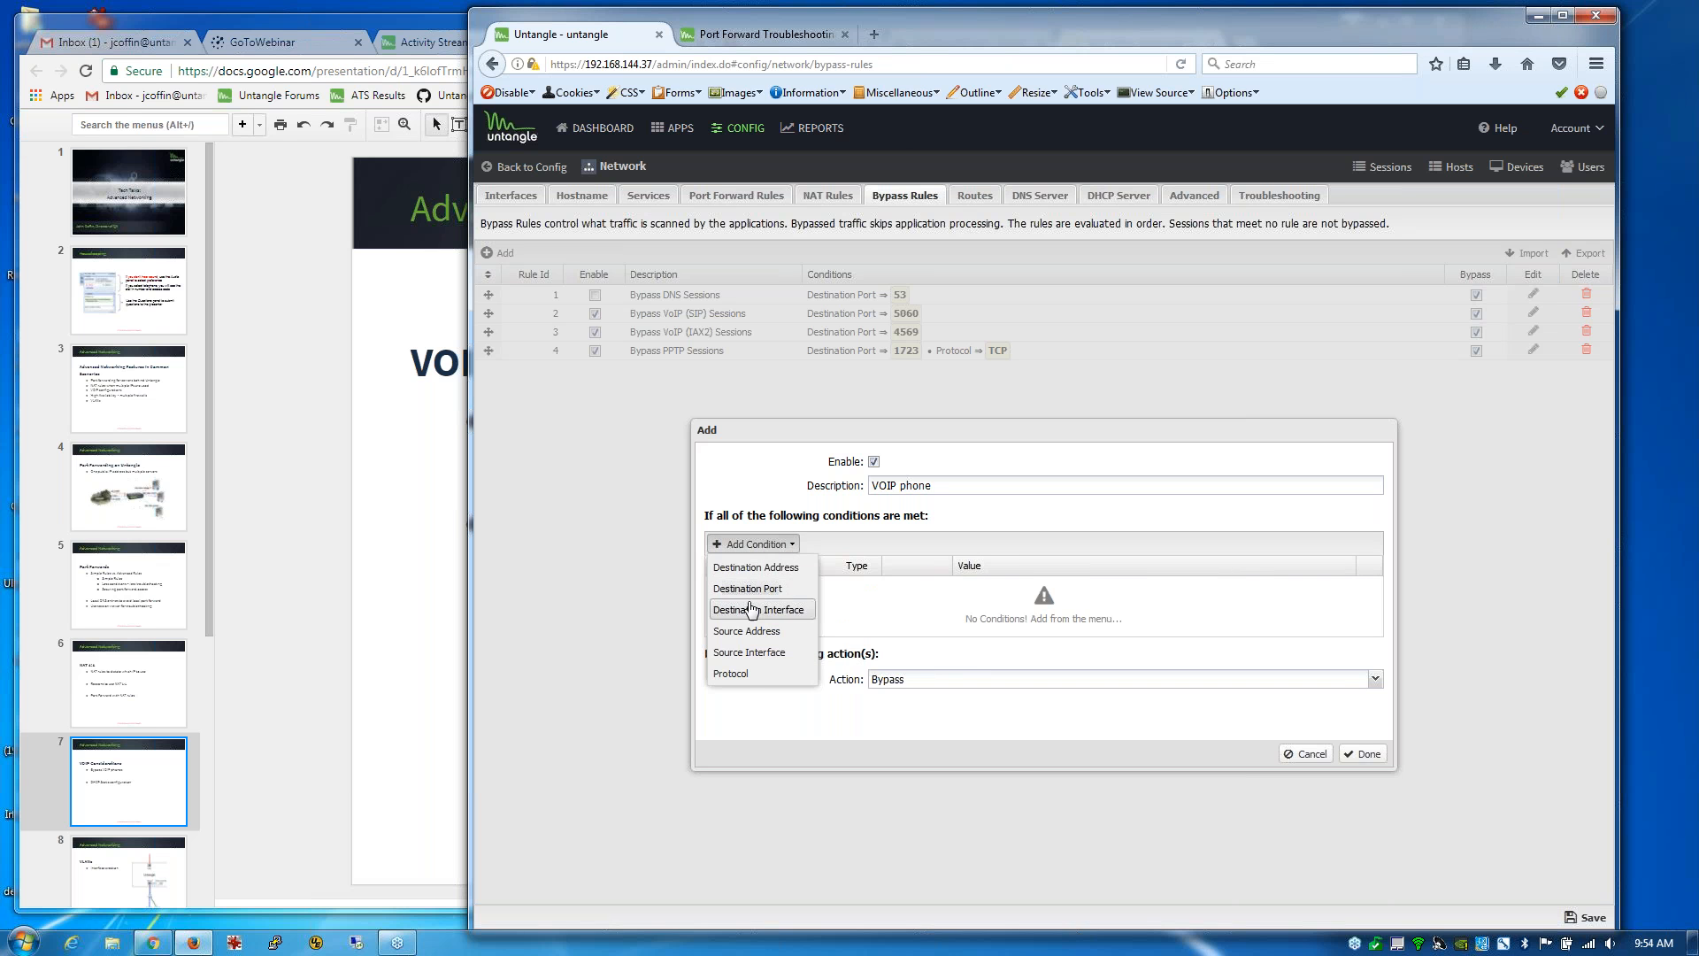
{"action": "left_click", "coordinate": [769, 634]}
{"action": "left_click", "coordinate": [1022, 593]}
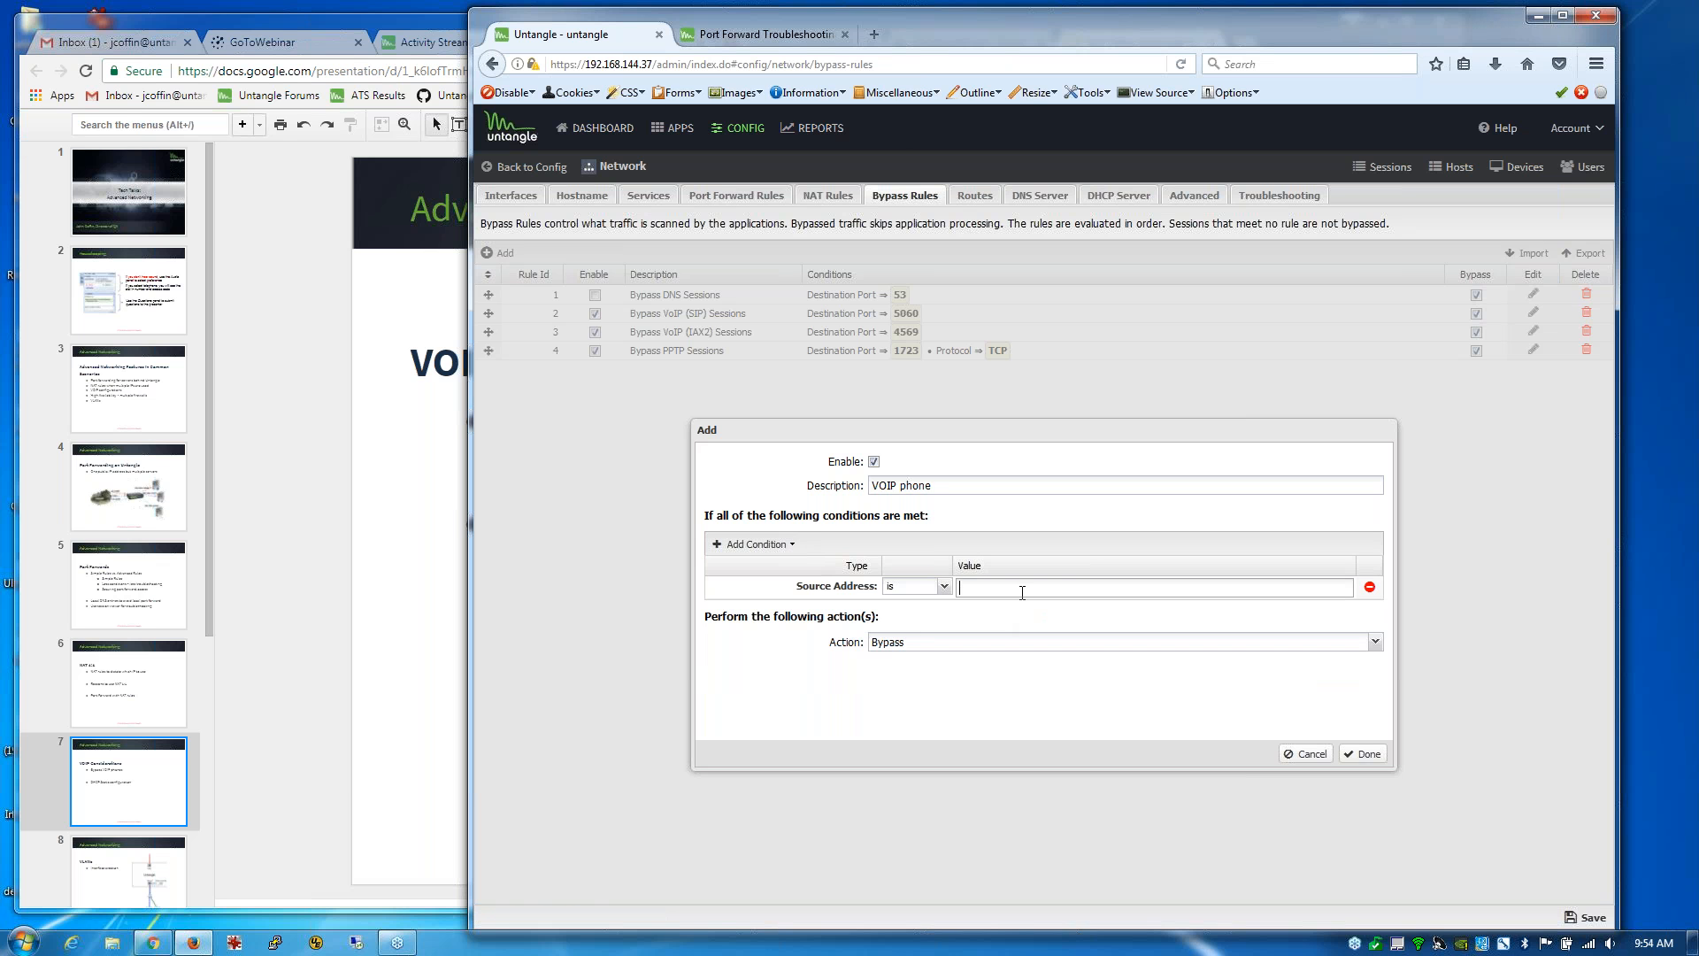
{"action": "type", "text": "192.168.2"}
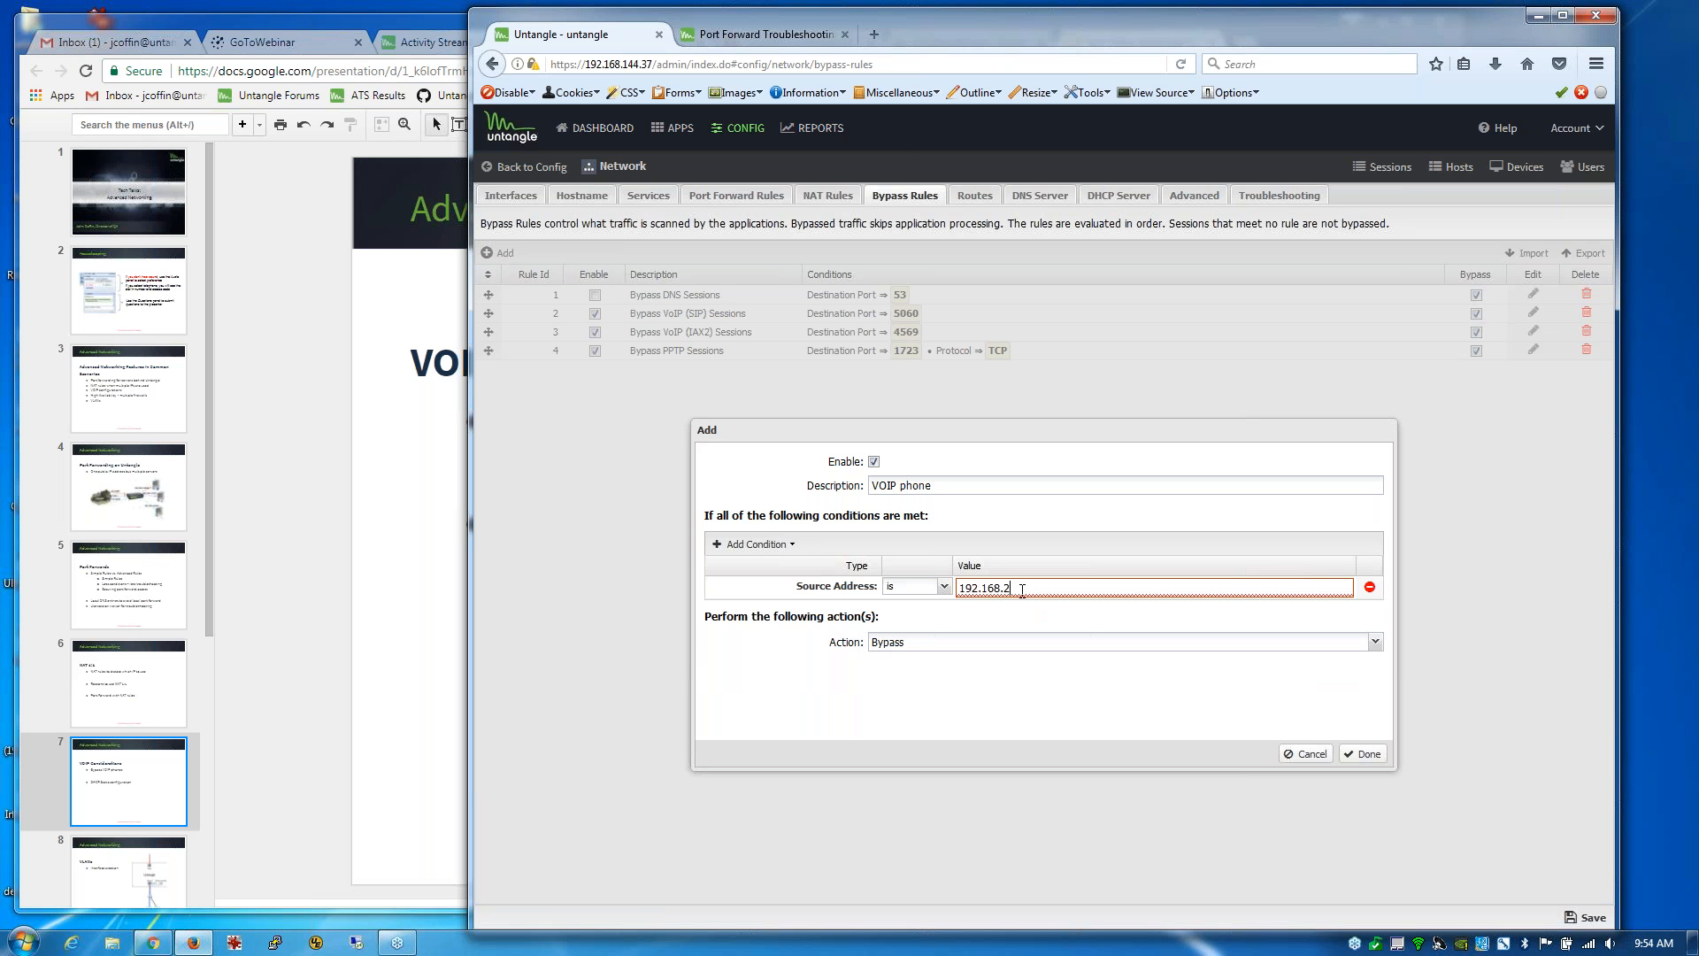
{"action": "type", "text": ".200-"}
{"action": "type", "text": "250"}
{"action": "mouse_move", "coordinate": [1054, 596]}
{"action": "left_click", "coordinate": [1367, 755]}
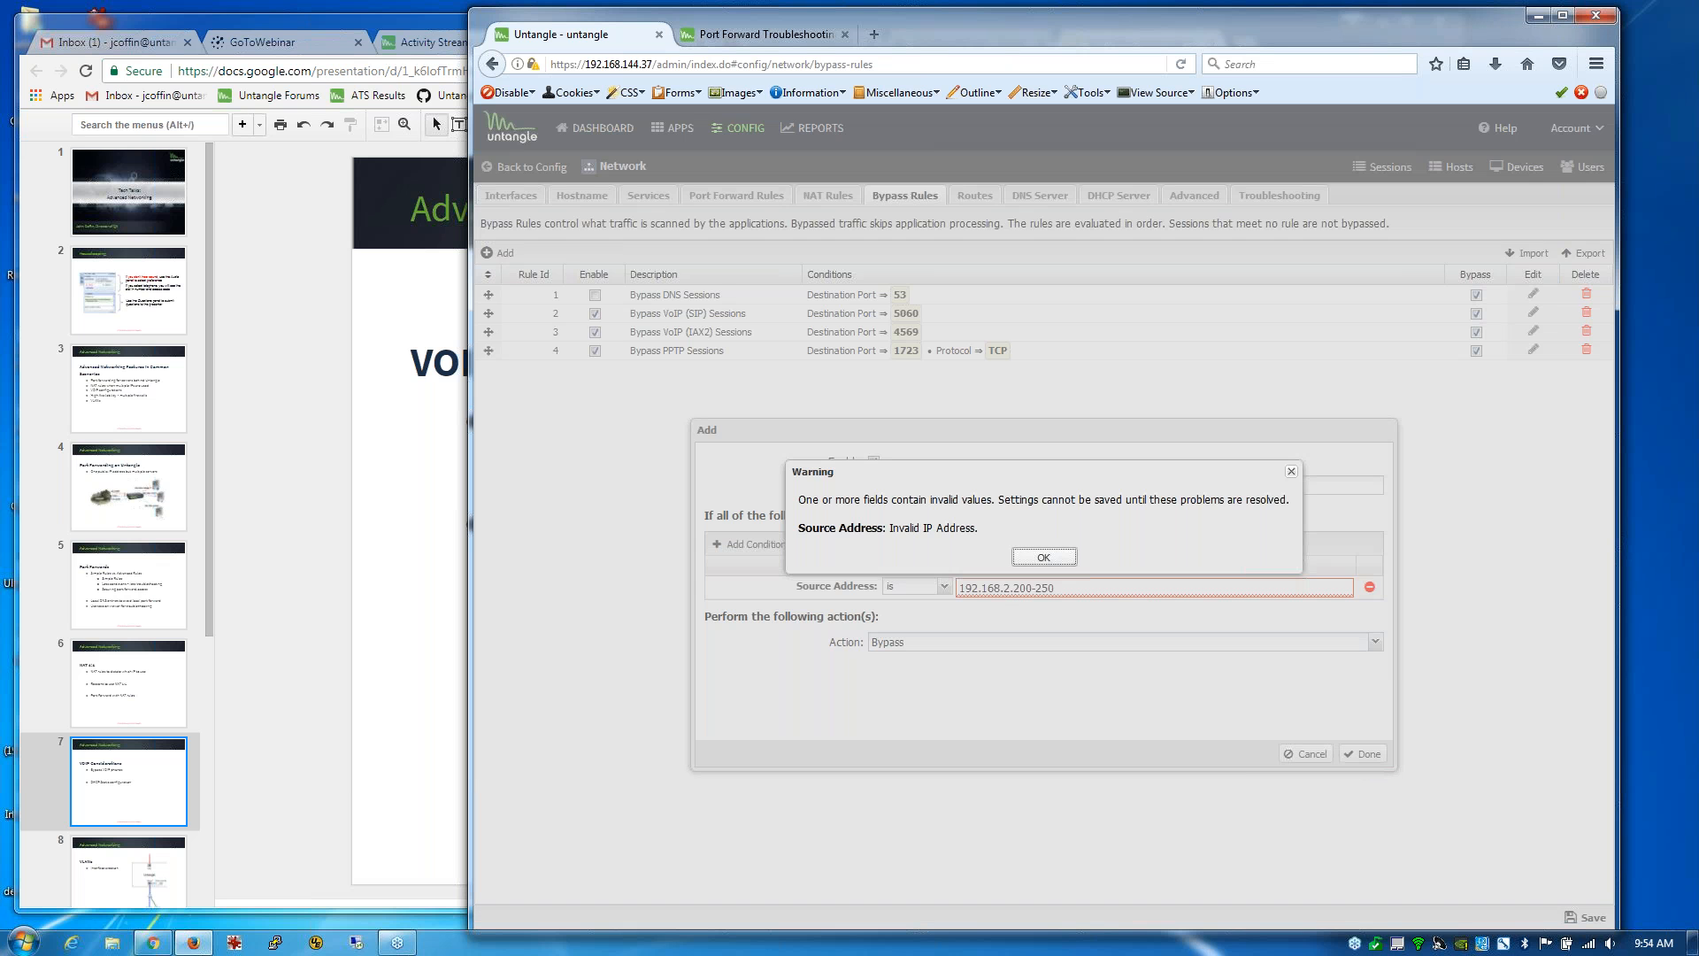
{"action": "left_click", "coordinate": [1044, 560]}
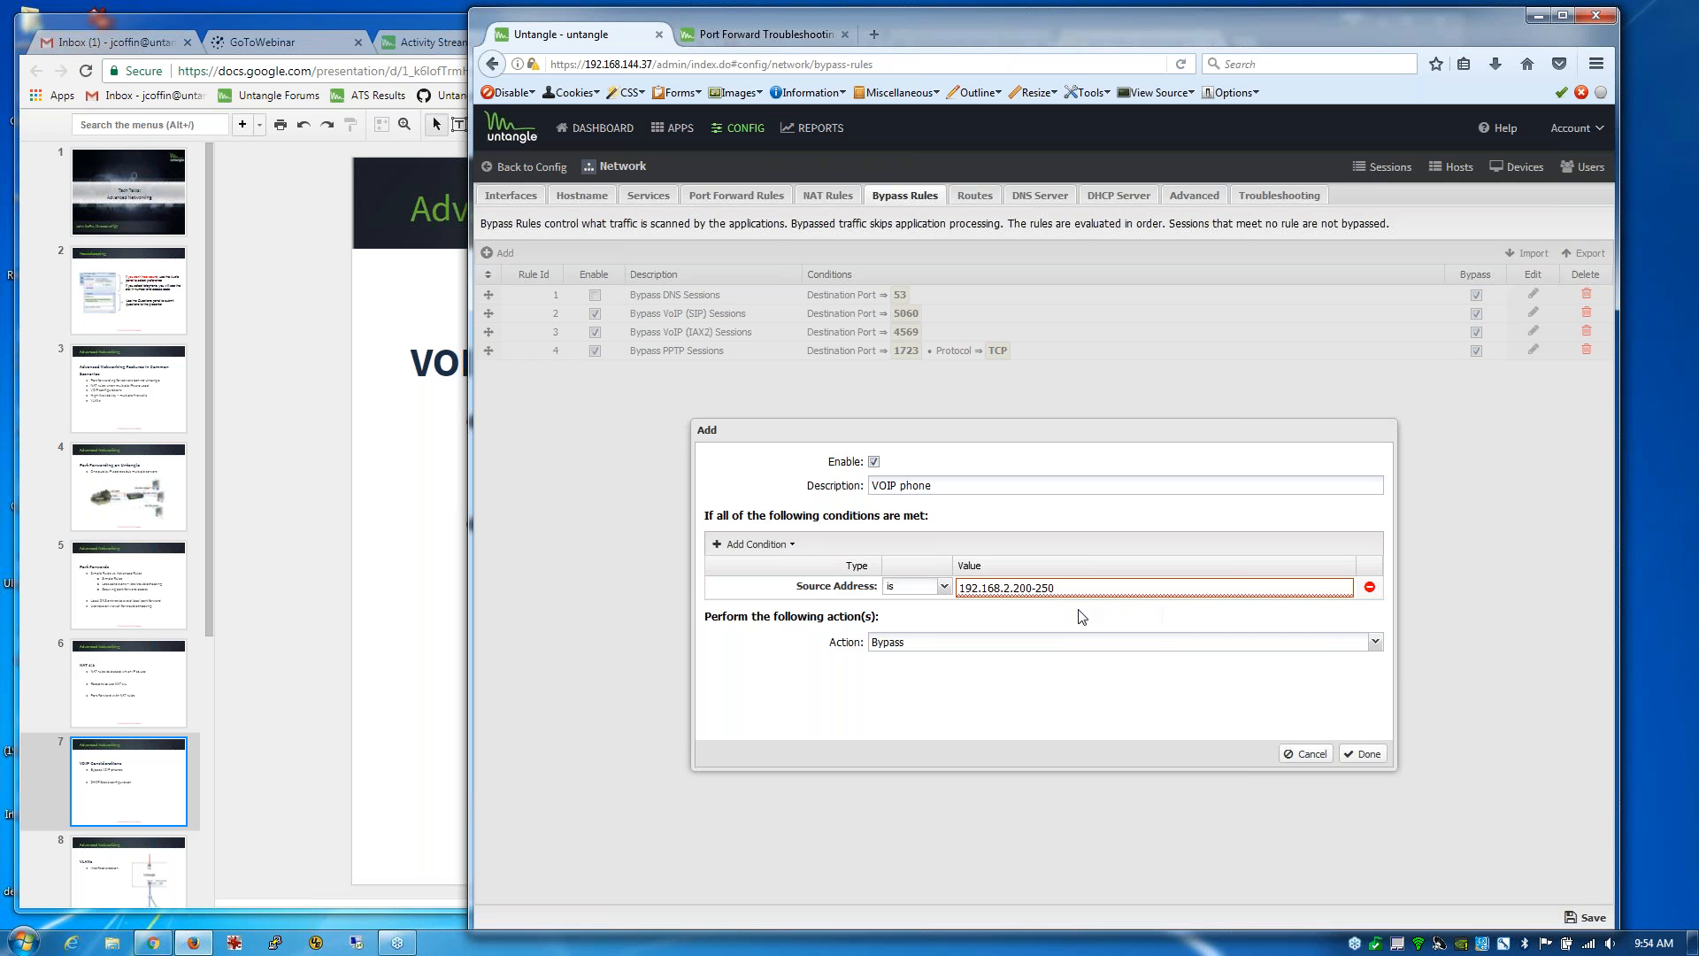
Step: Correct the Source Address range to 192.168.2.200-192.168.144.250 and add the VOIP phone bypass rule to the list
{"action": "type", "text": "192.168.144."}
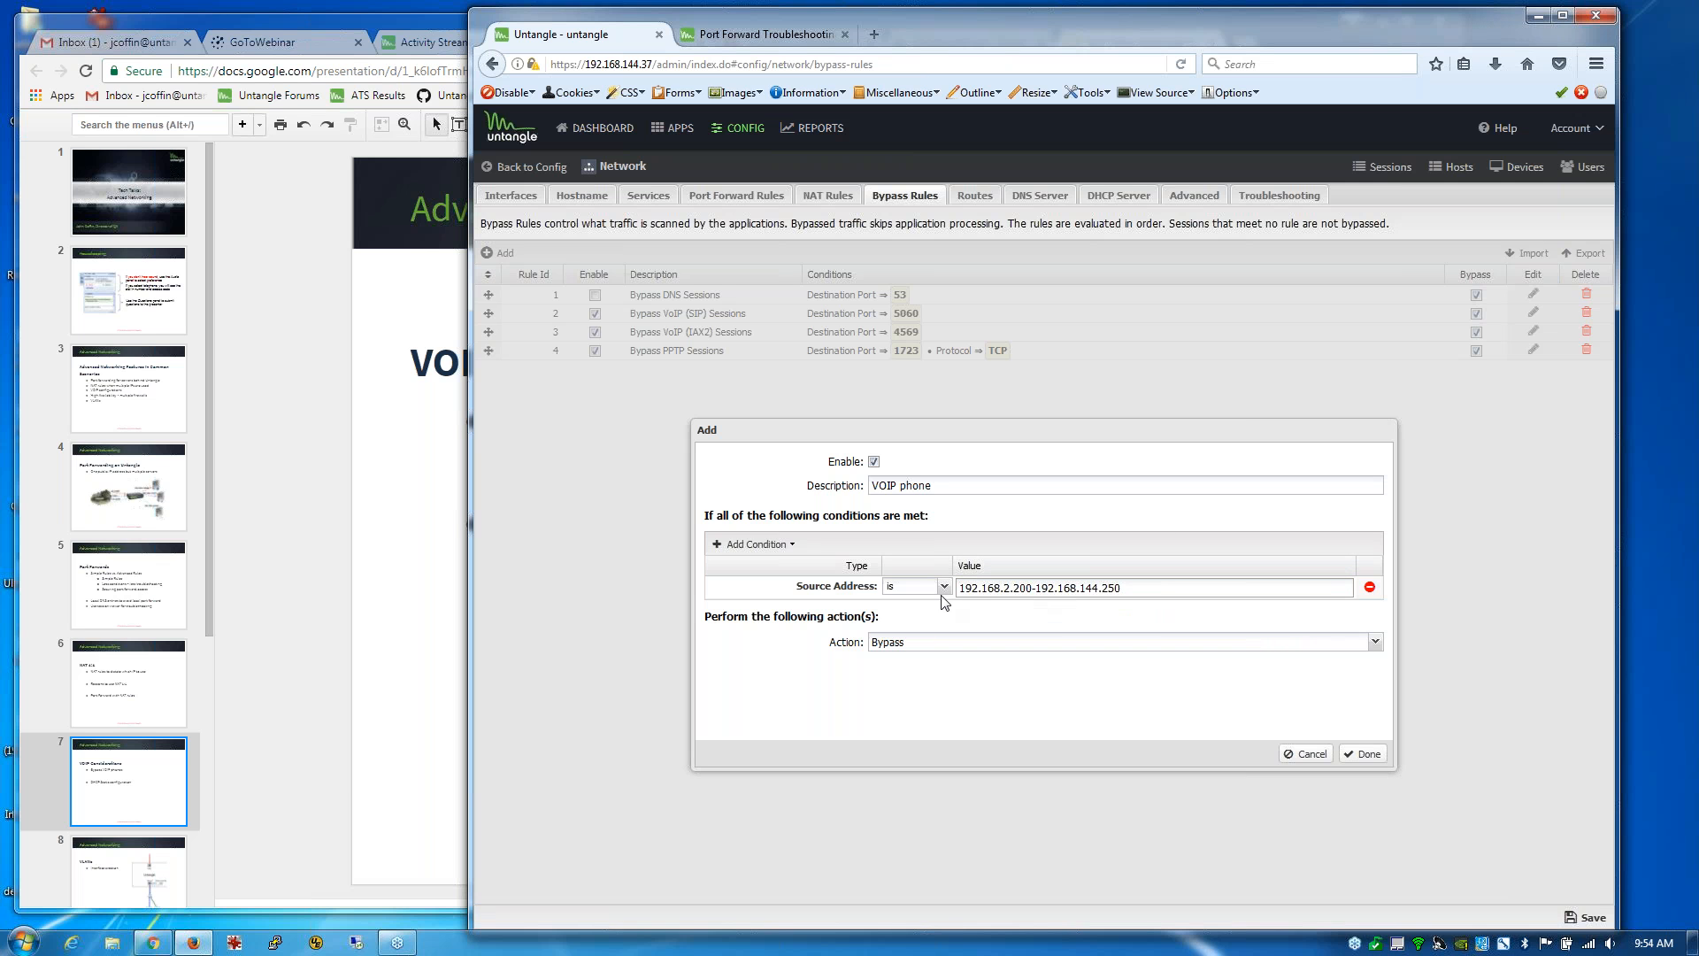
{"action": "left_click_drag", "start_coordinate": [1144, 590], "coordinate": [958, 587]}
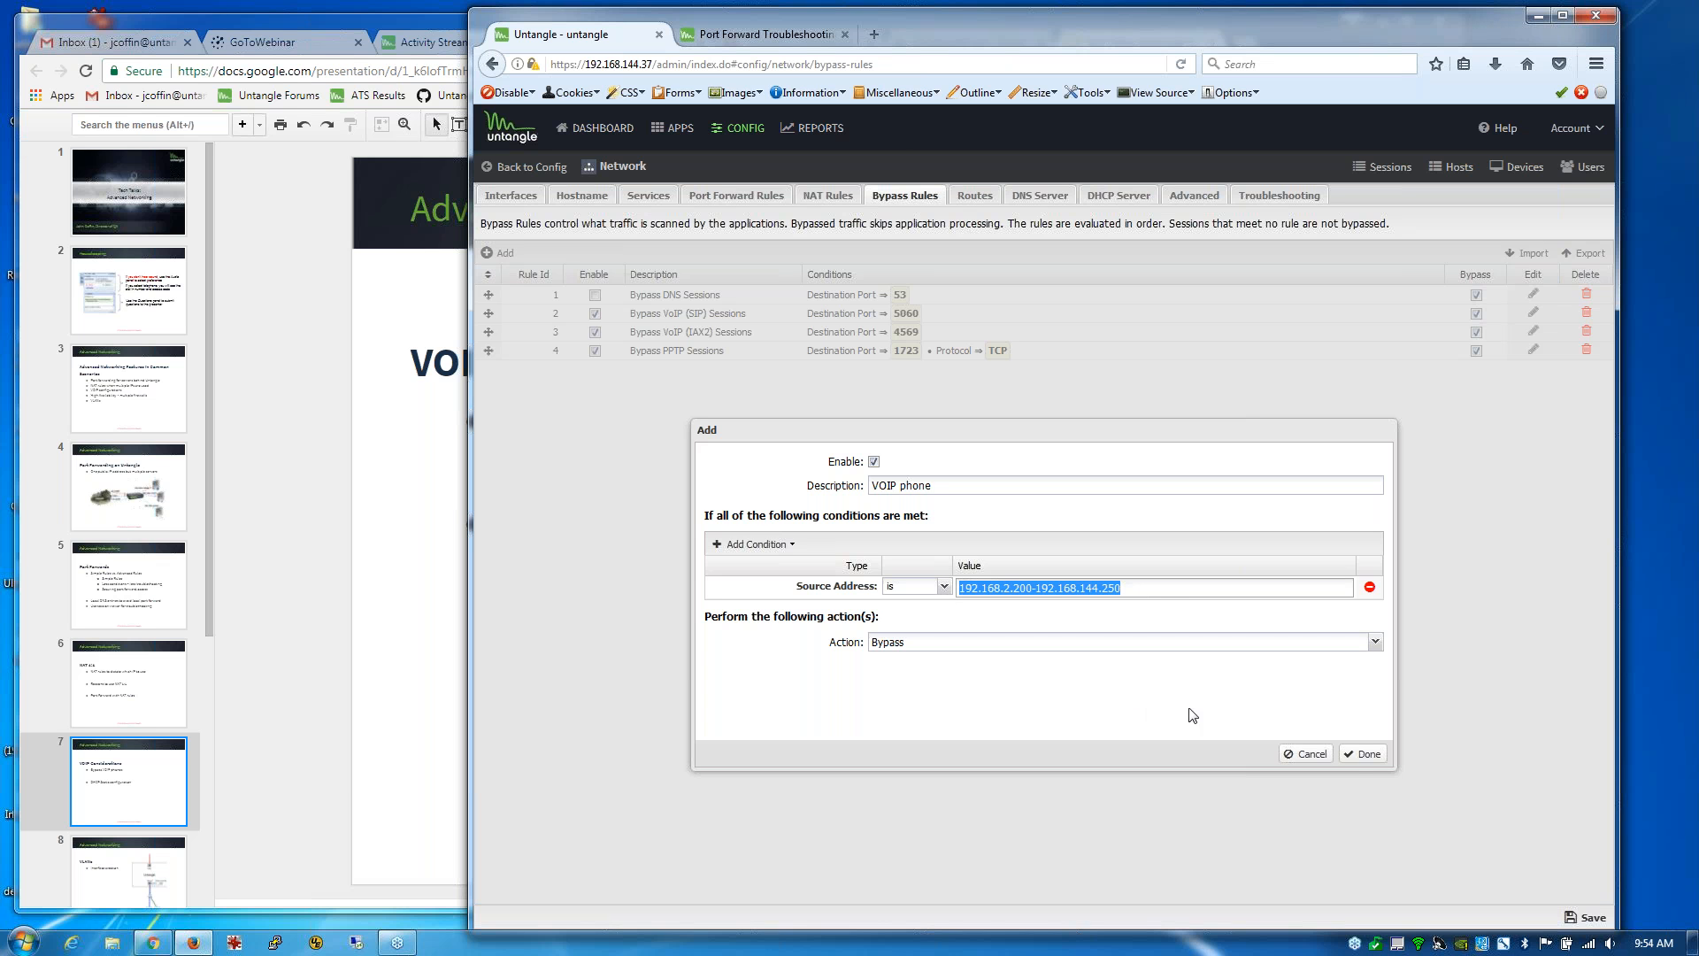
{"action": "left_click", "coordinate": [1358, 756]}
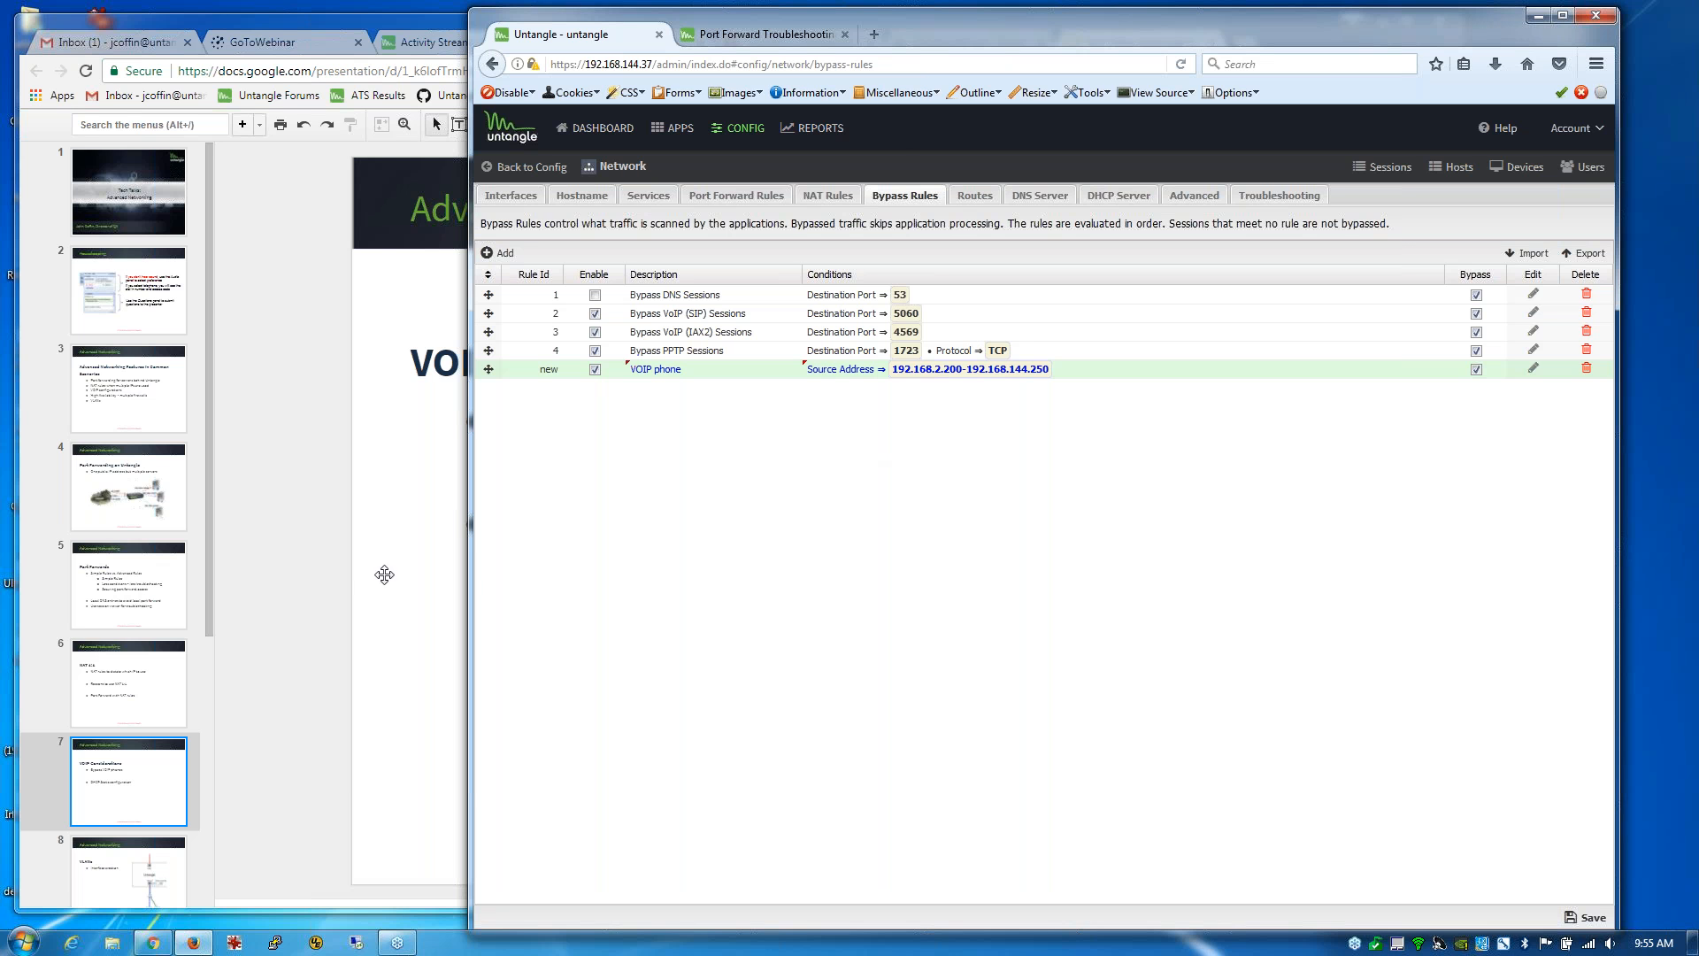
Step: Switch to the VOIP Considerations slide and highlight the DHCP Static configuration point, followed by Bypass VOIP phones
{"action": "left_click", "coordinate": [392, 575]}
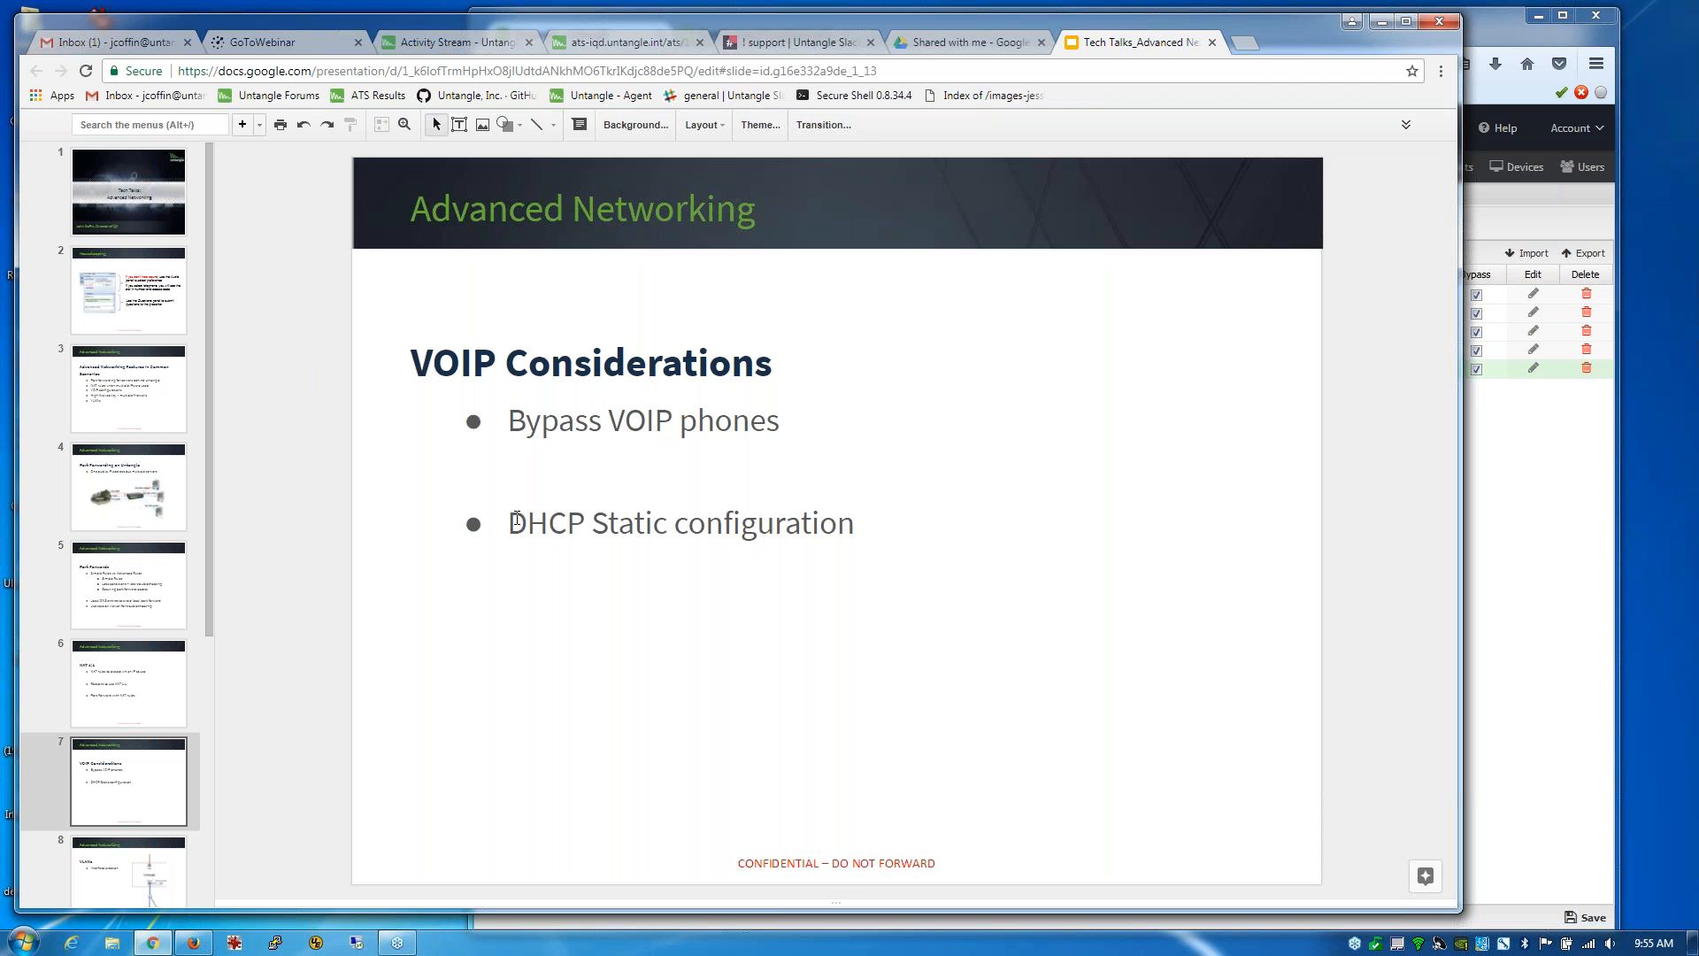
{"action": "left_click", "coordinate": [510, 521]}
{"action": "left_click_drag", "start_coordinate": [511, 521], "coordinate": [889, 544]}
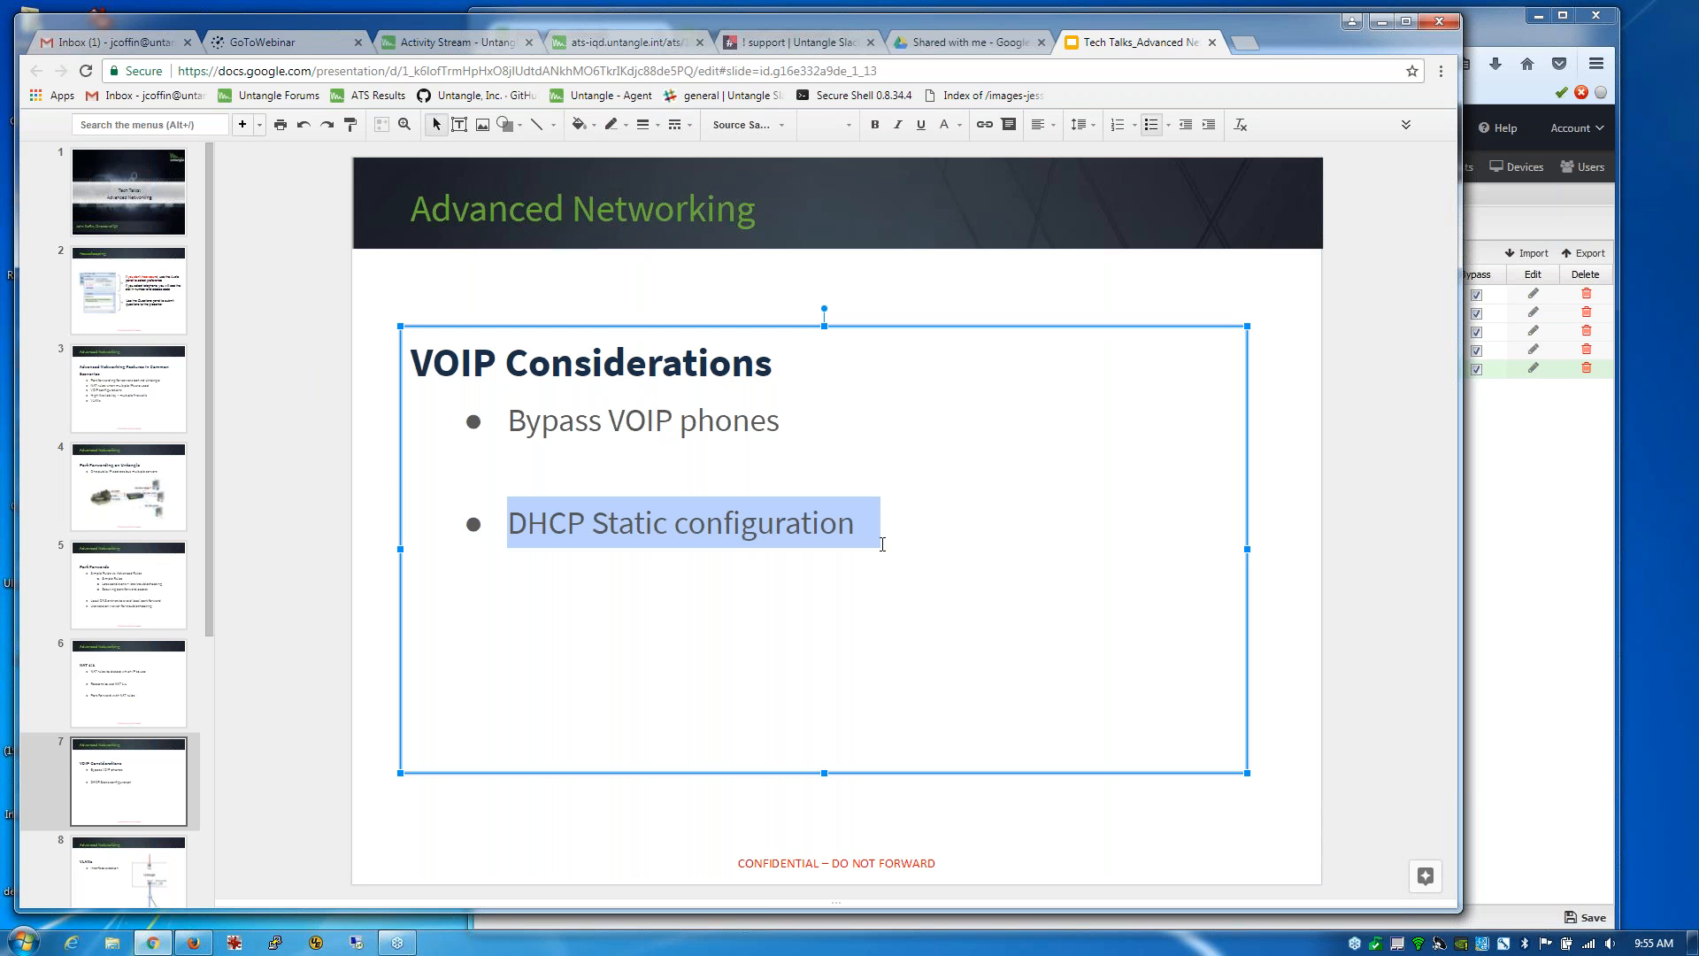
{"action": "left_click", "coordinate": [780, 423]}
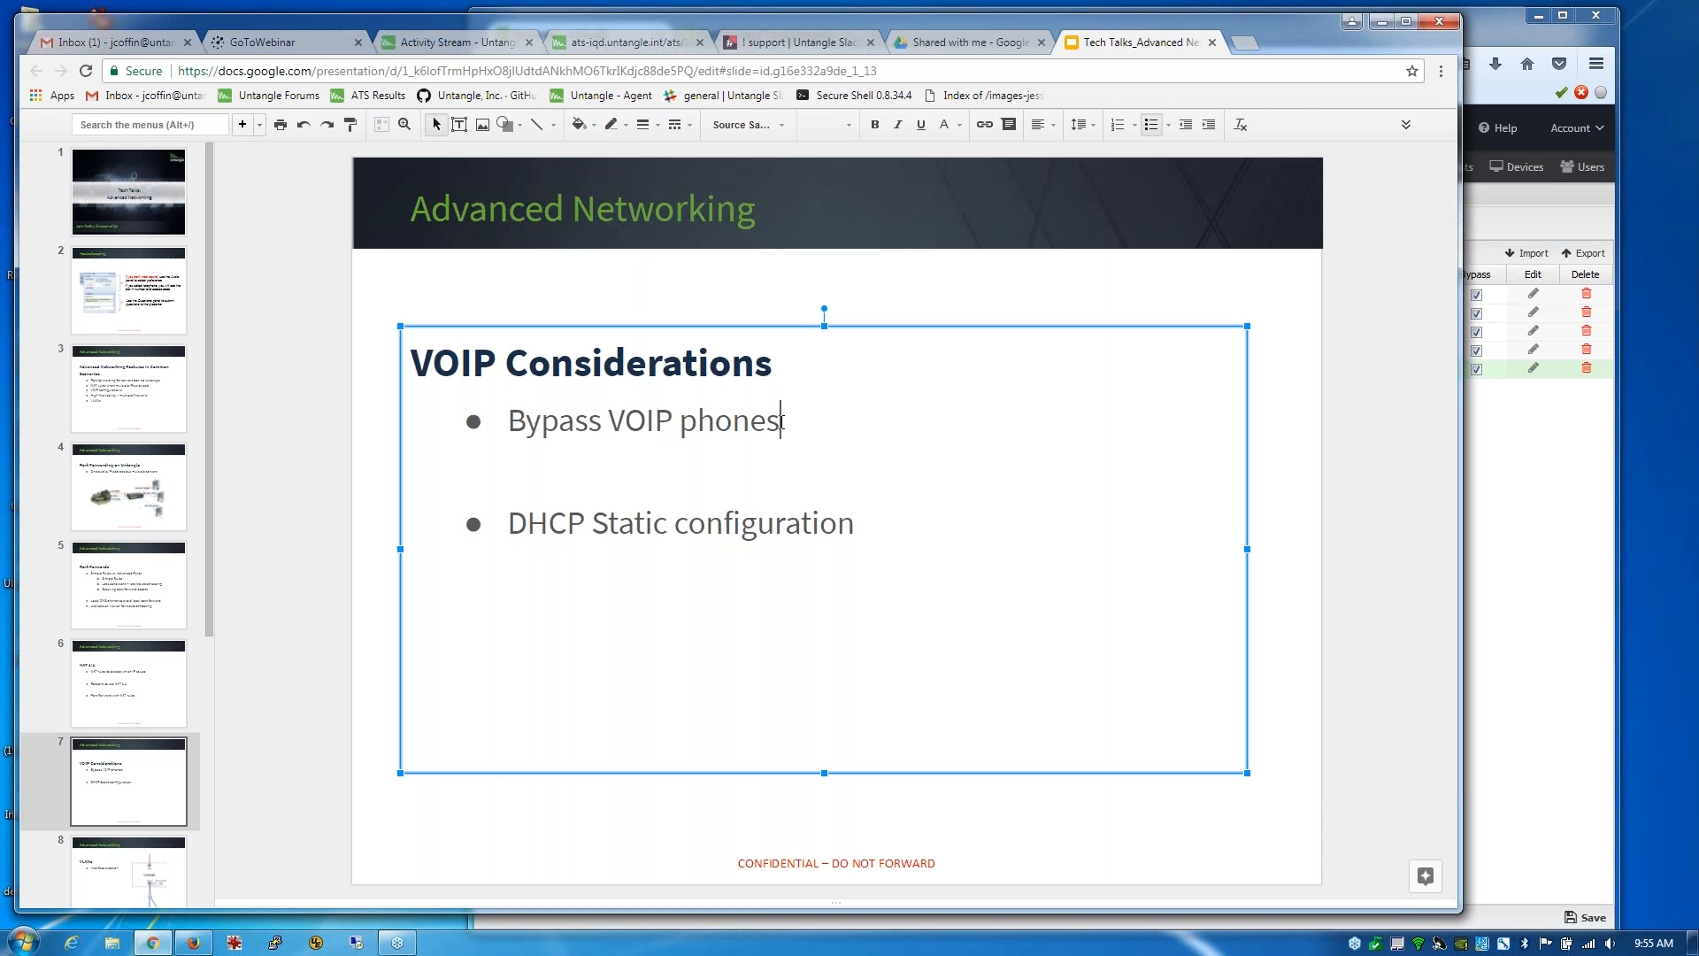
{"action": "left_click_drag", "start_coordinate": [779, 423], "coordinate": [508, 412]}
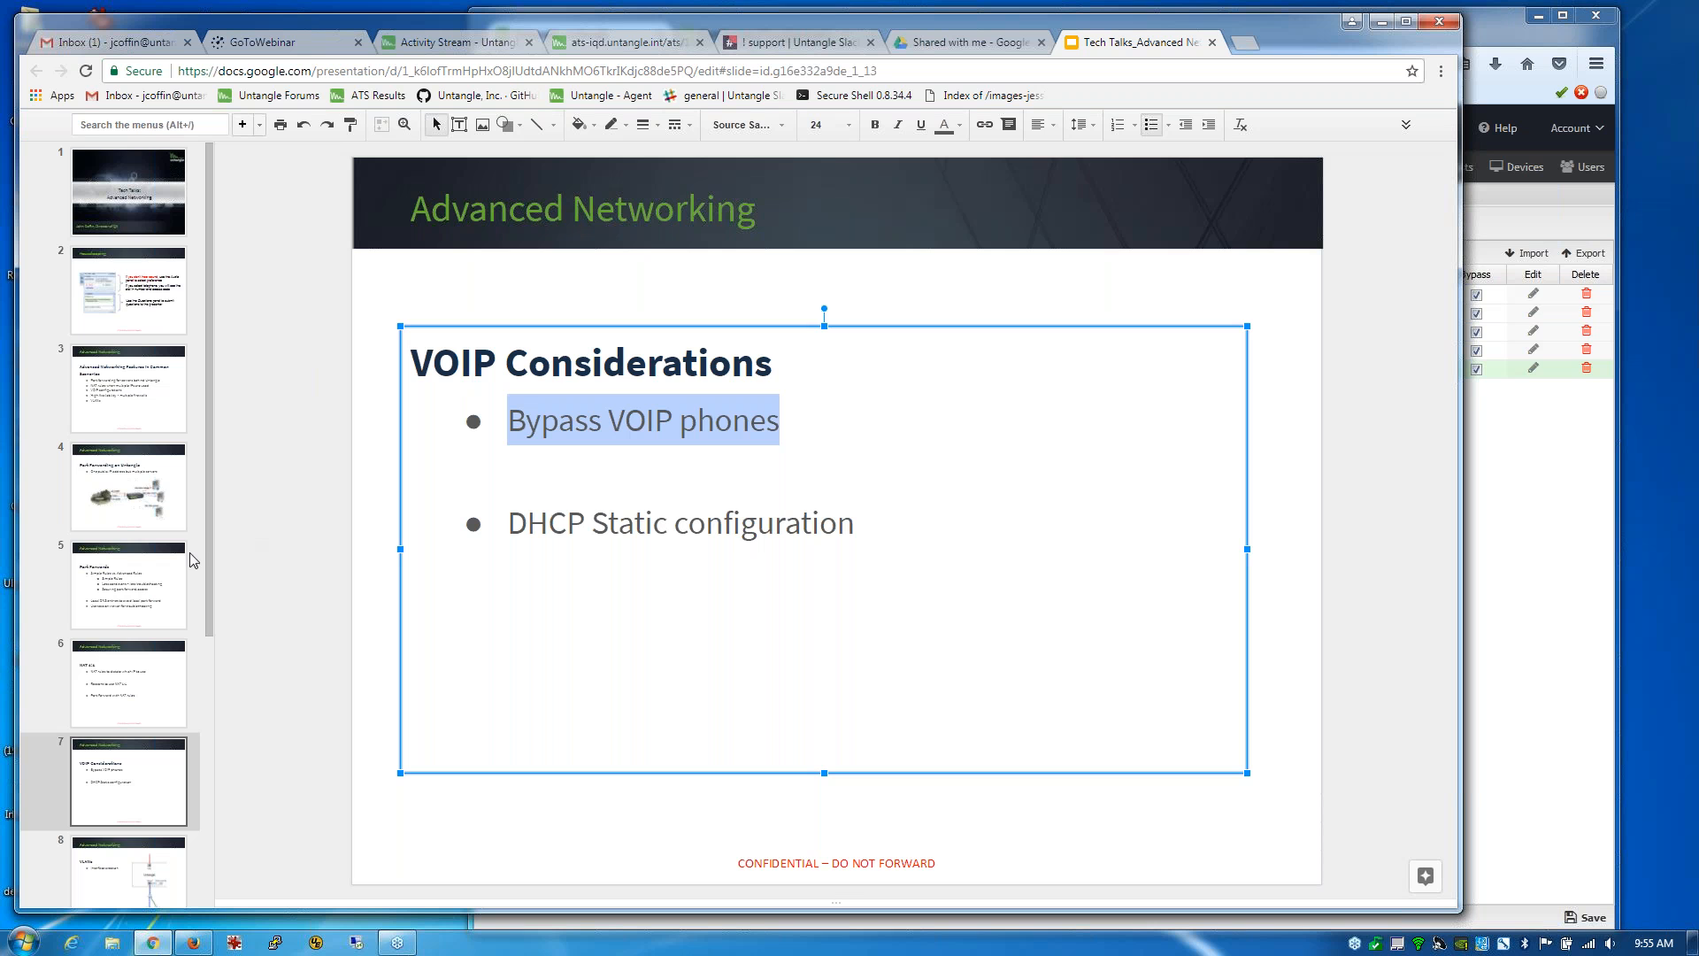
{"action": "left_click_drag", "start_coordinate": [207, 544], "coordinate": [214, 676]}
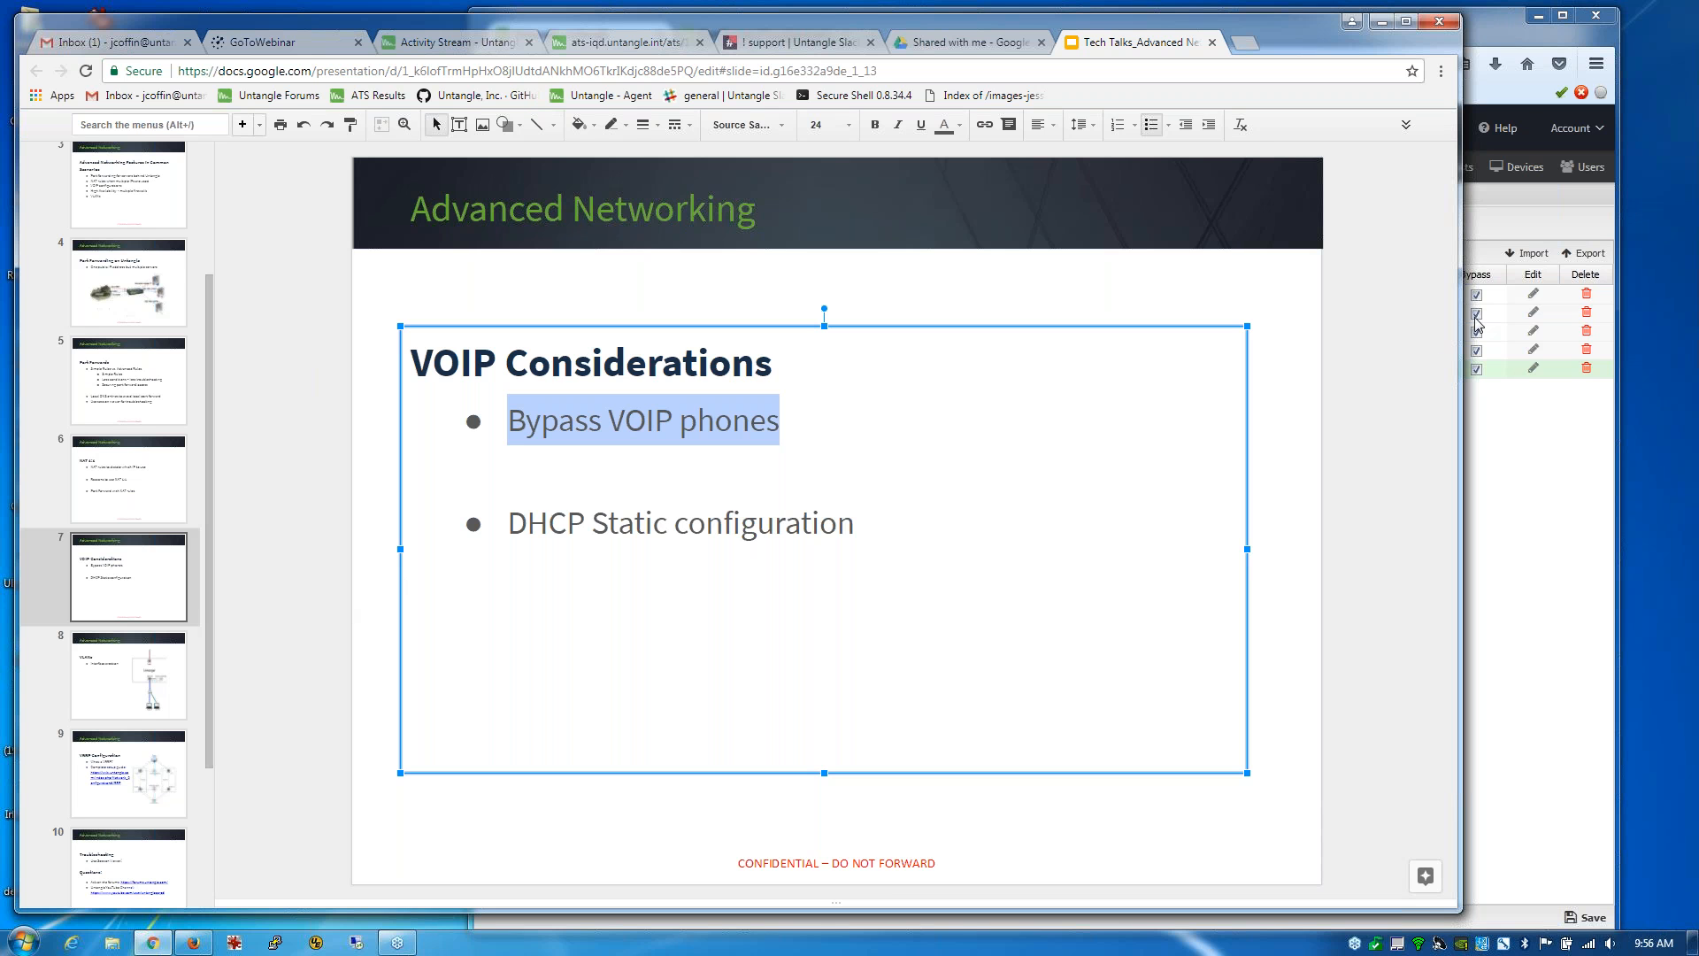
Step: Return to Untangle and open the QoS section of the advanced network settings
{"action": "left_click", "coordinate": [1478, 37]}
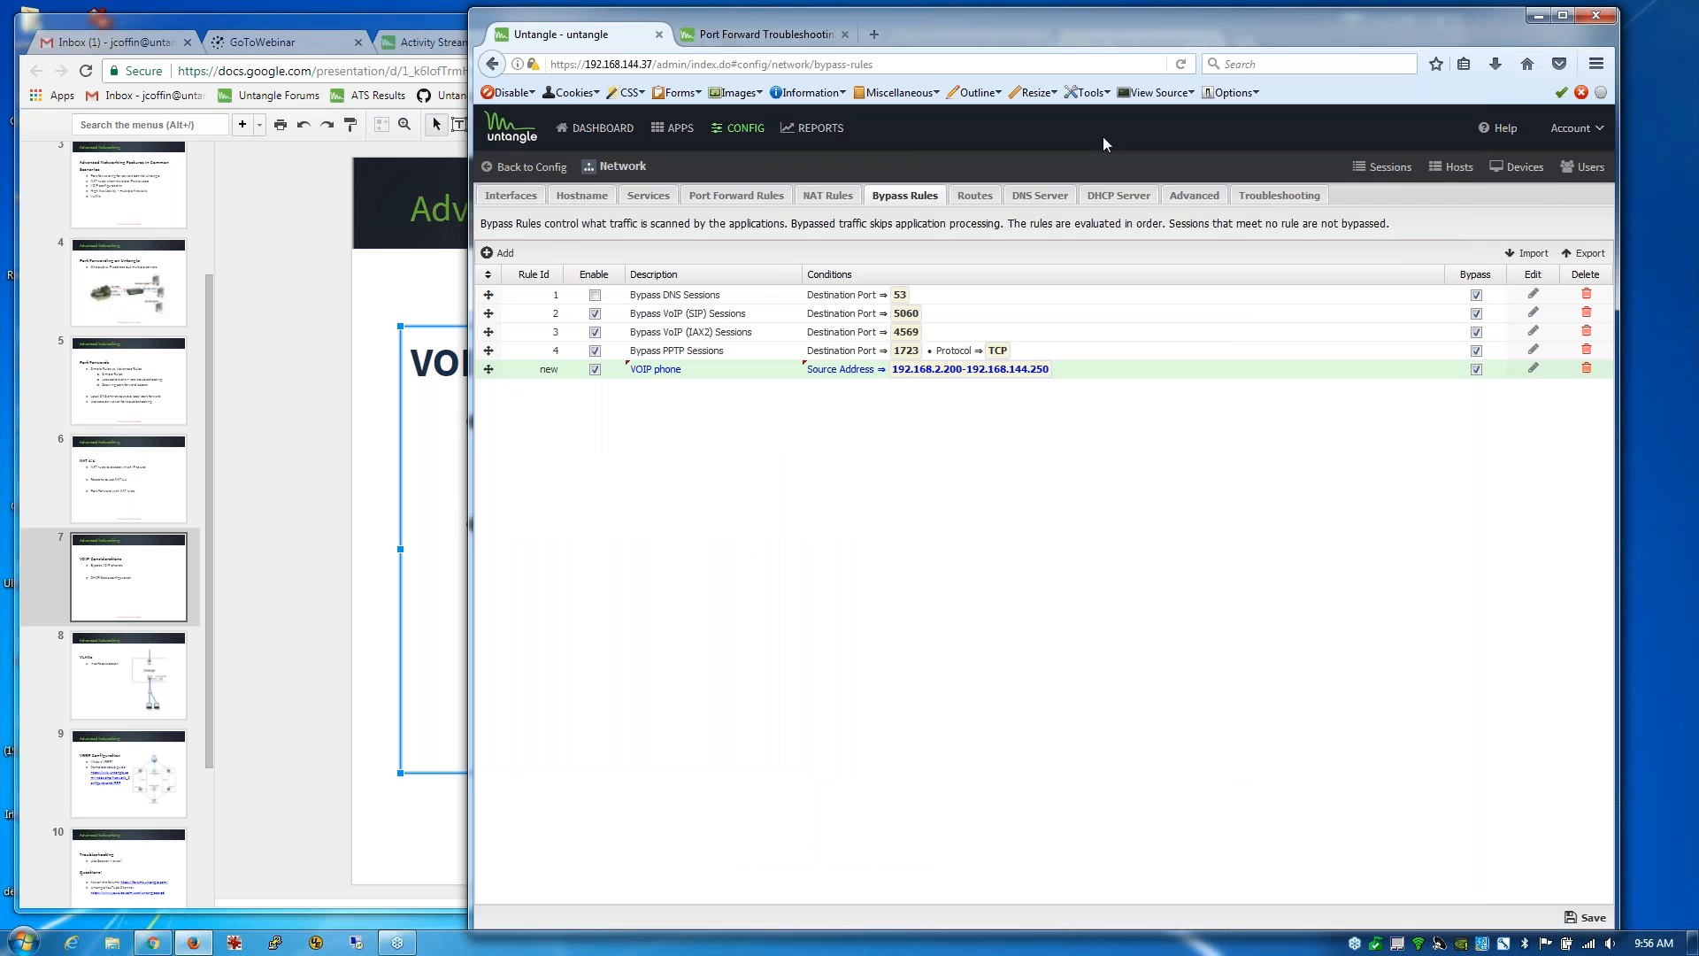
{"action": "left_click", "coordinate": [1185, 197]}
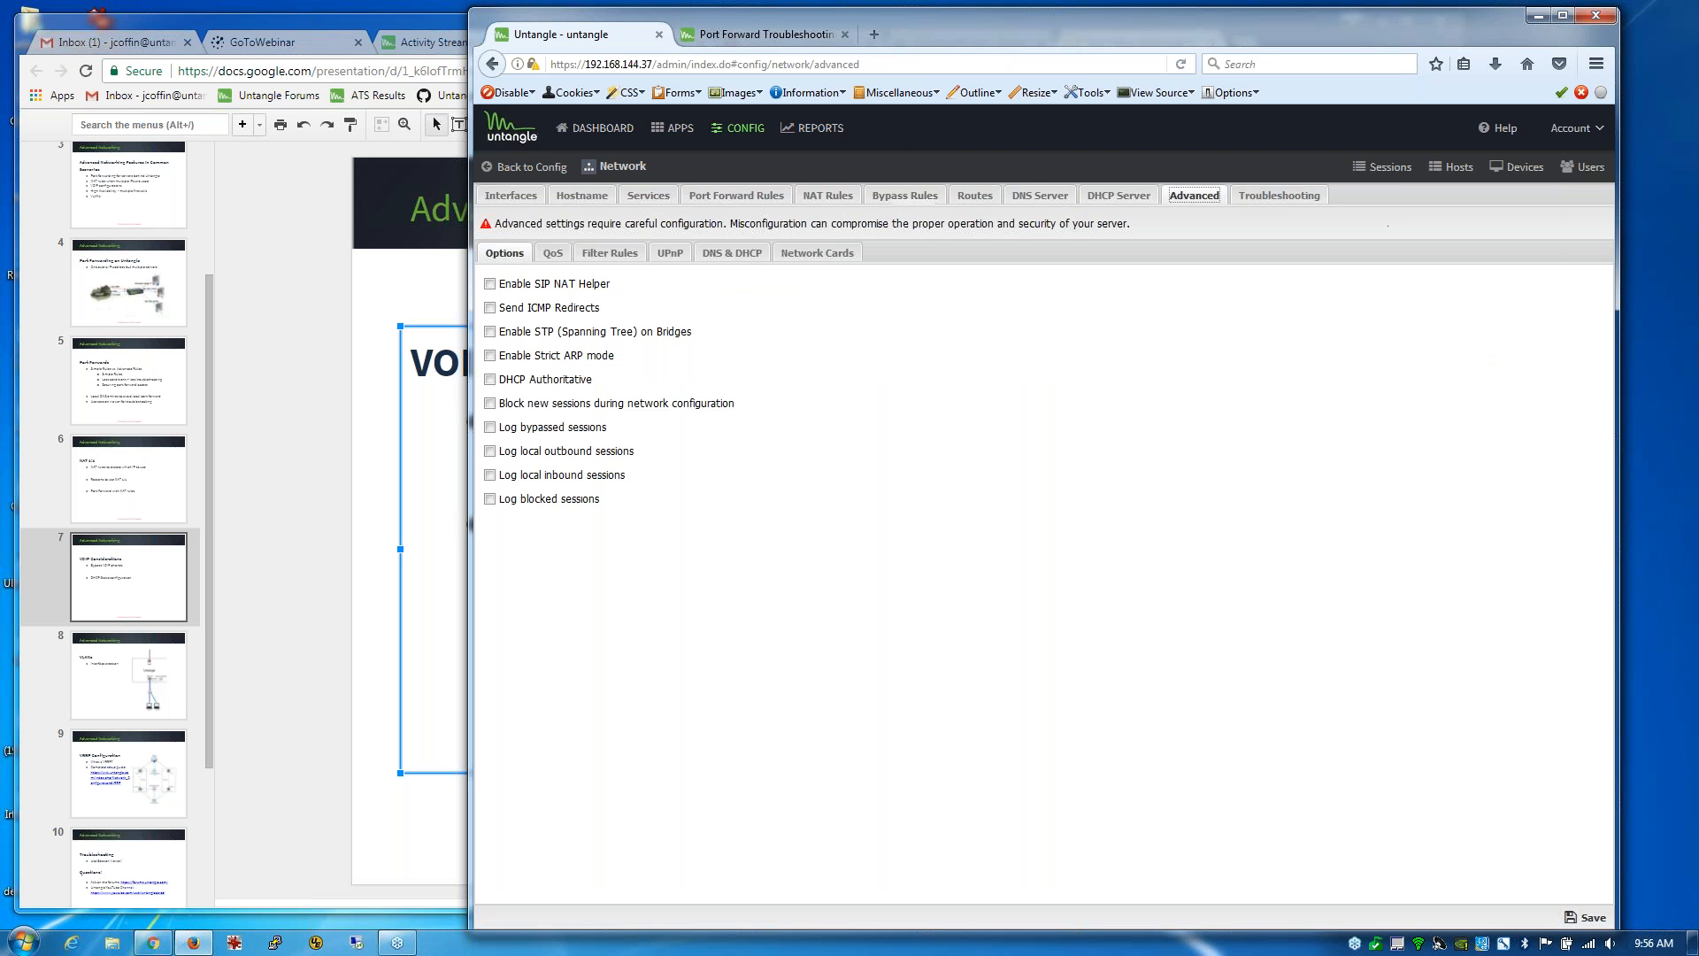
{"action": "left_click", "coordinate": [553, 254]}
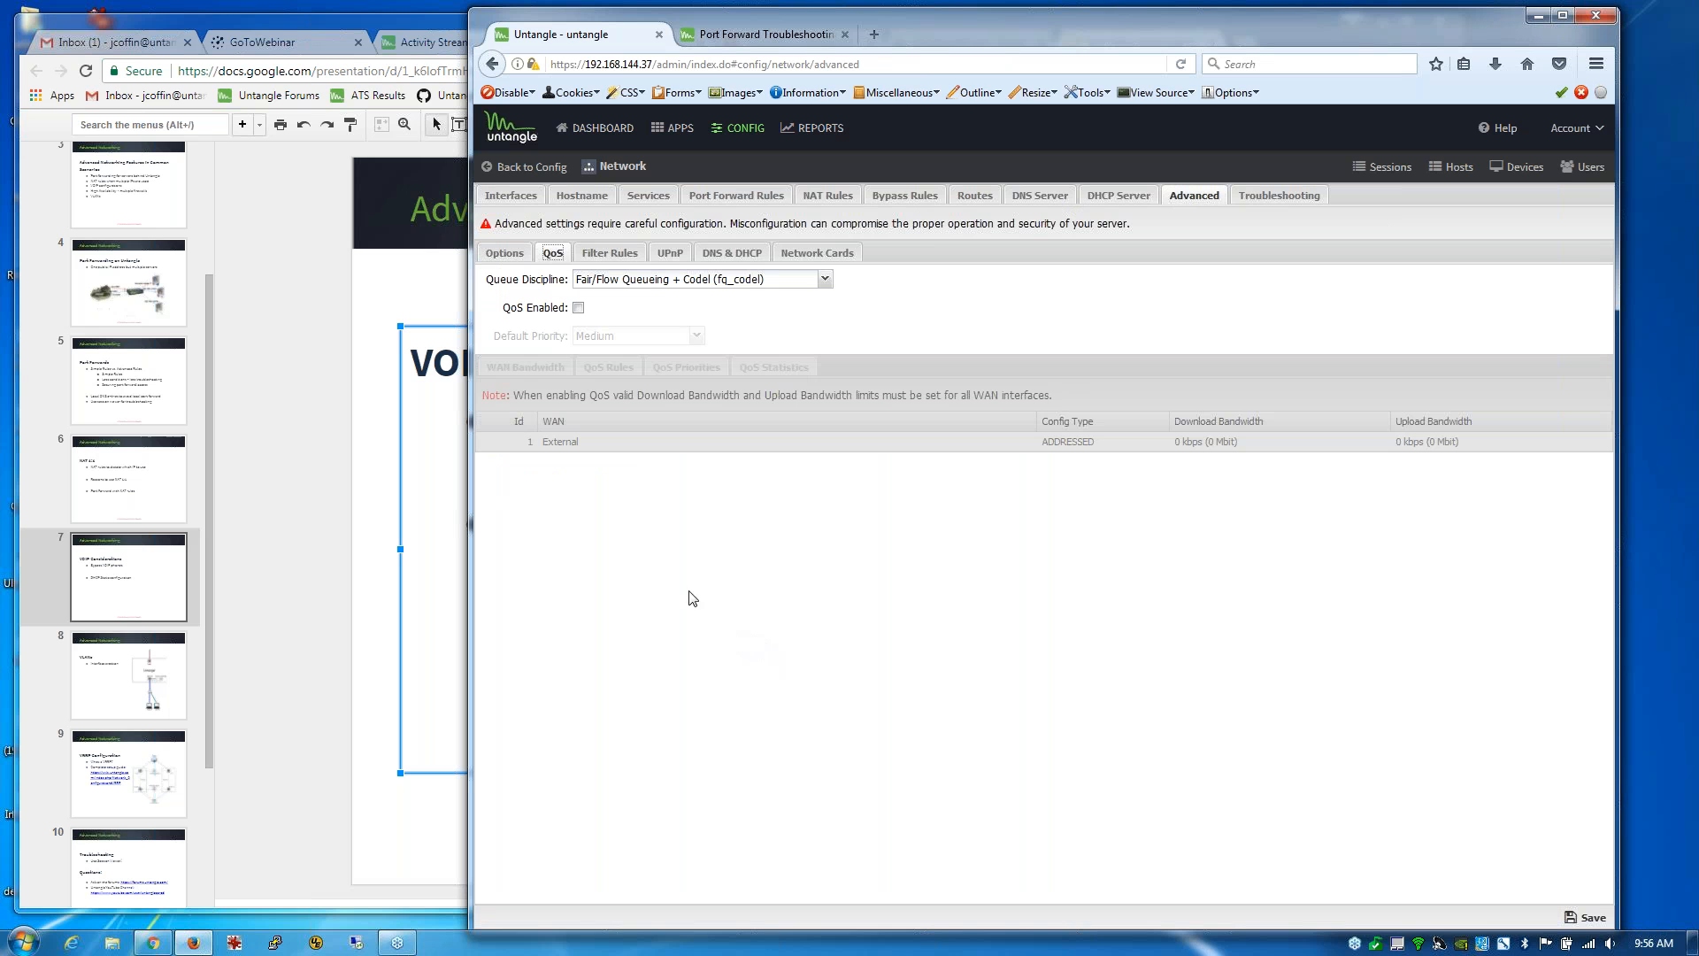
Step: Enable QoS, look over the QoS rules and set the External WAN's download bandwidth to 10000 kbps
{"action": "left_click", "coordinate": [579, 308]}
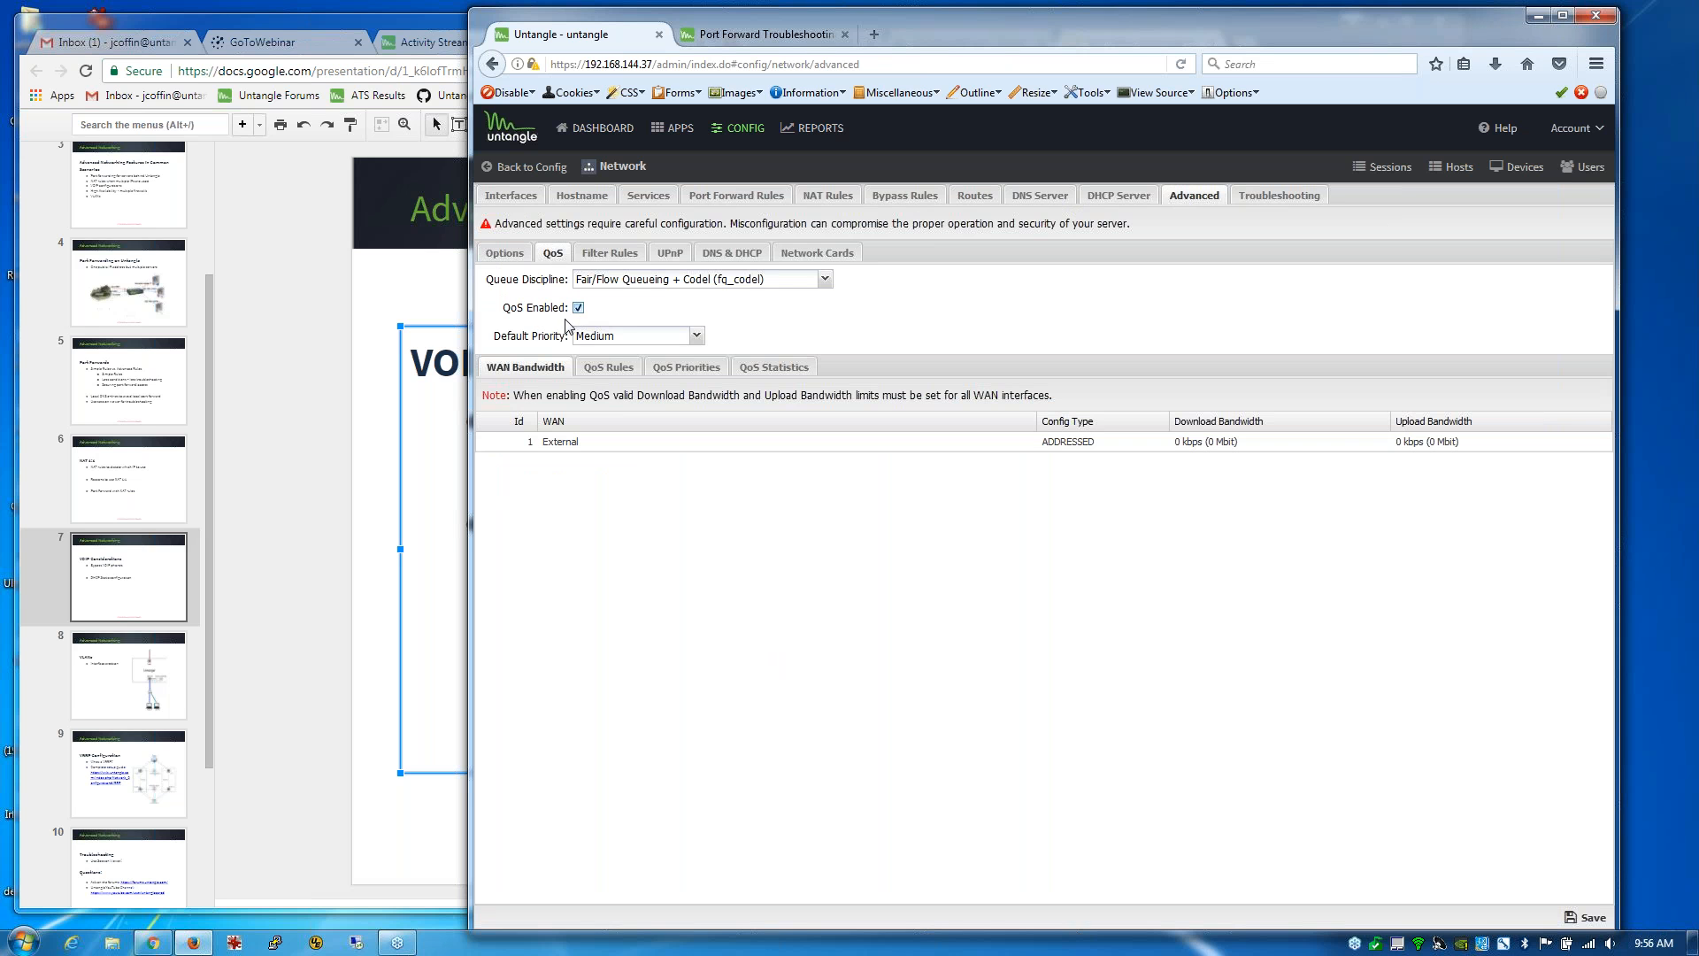
{"action": "left_click", "coordinate": [609, 368]}
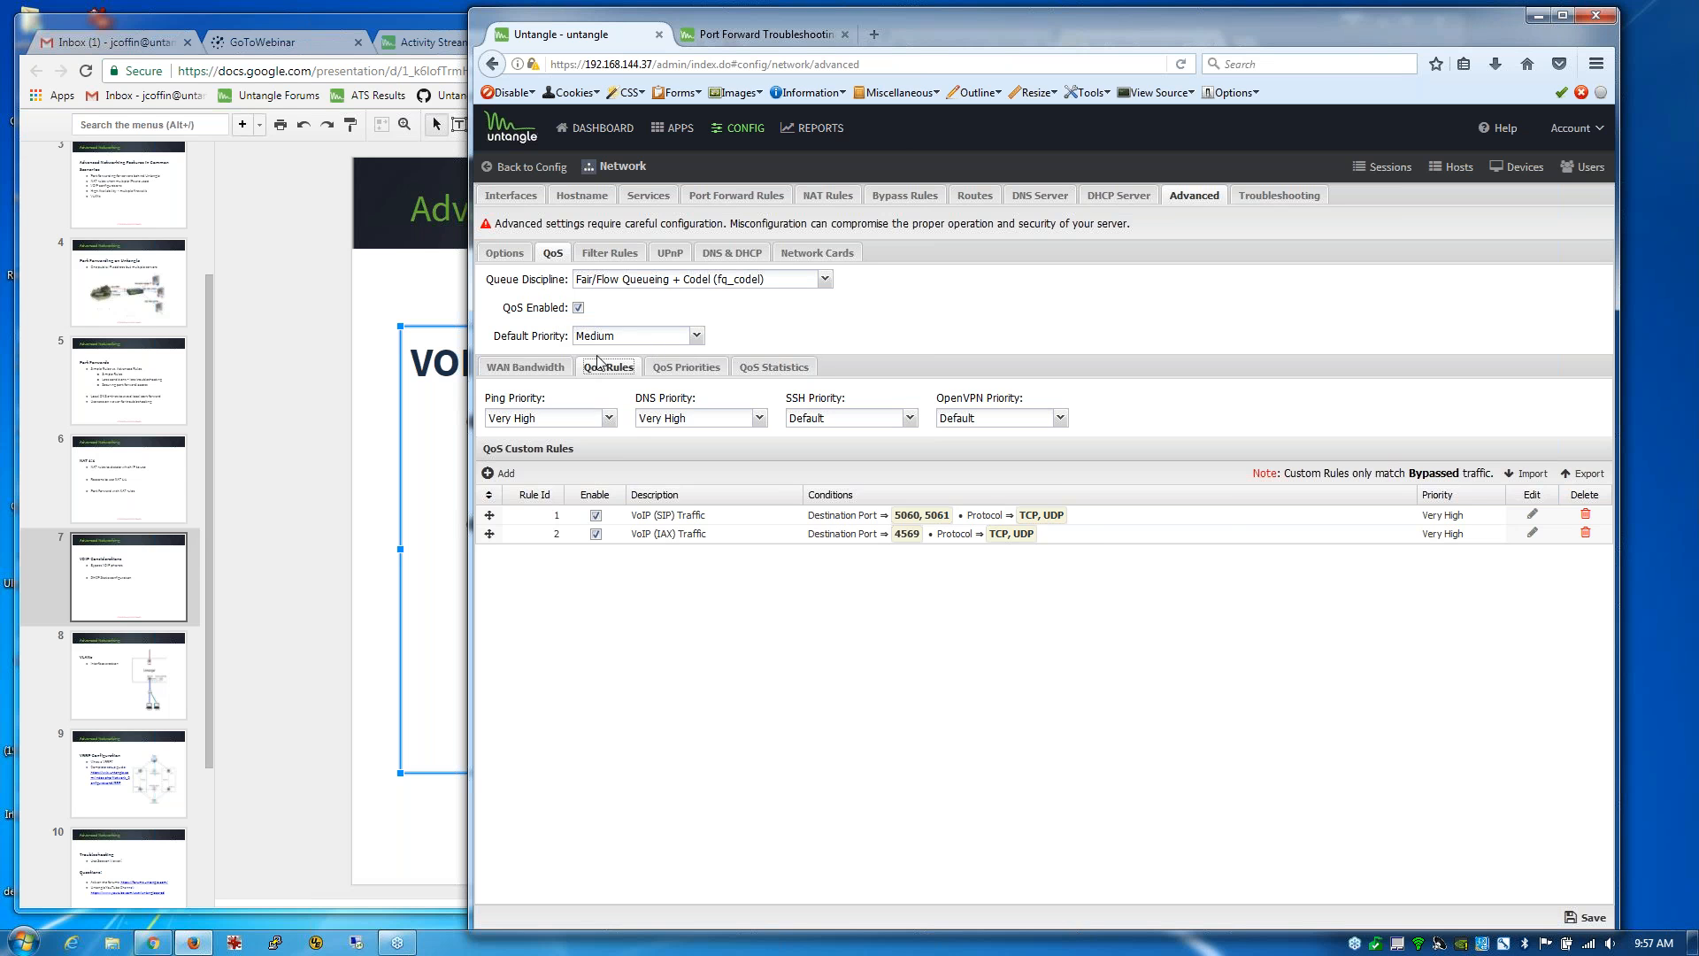
{"action": "left_click", "coordinate": [526, 371]}
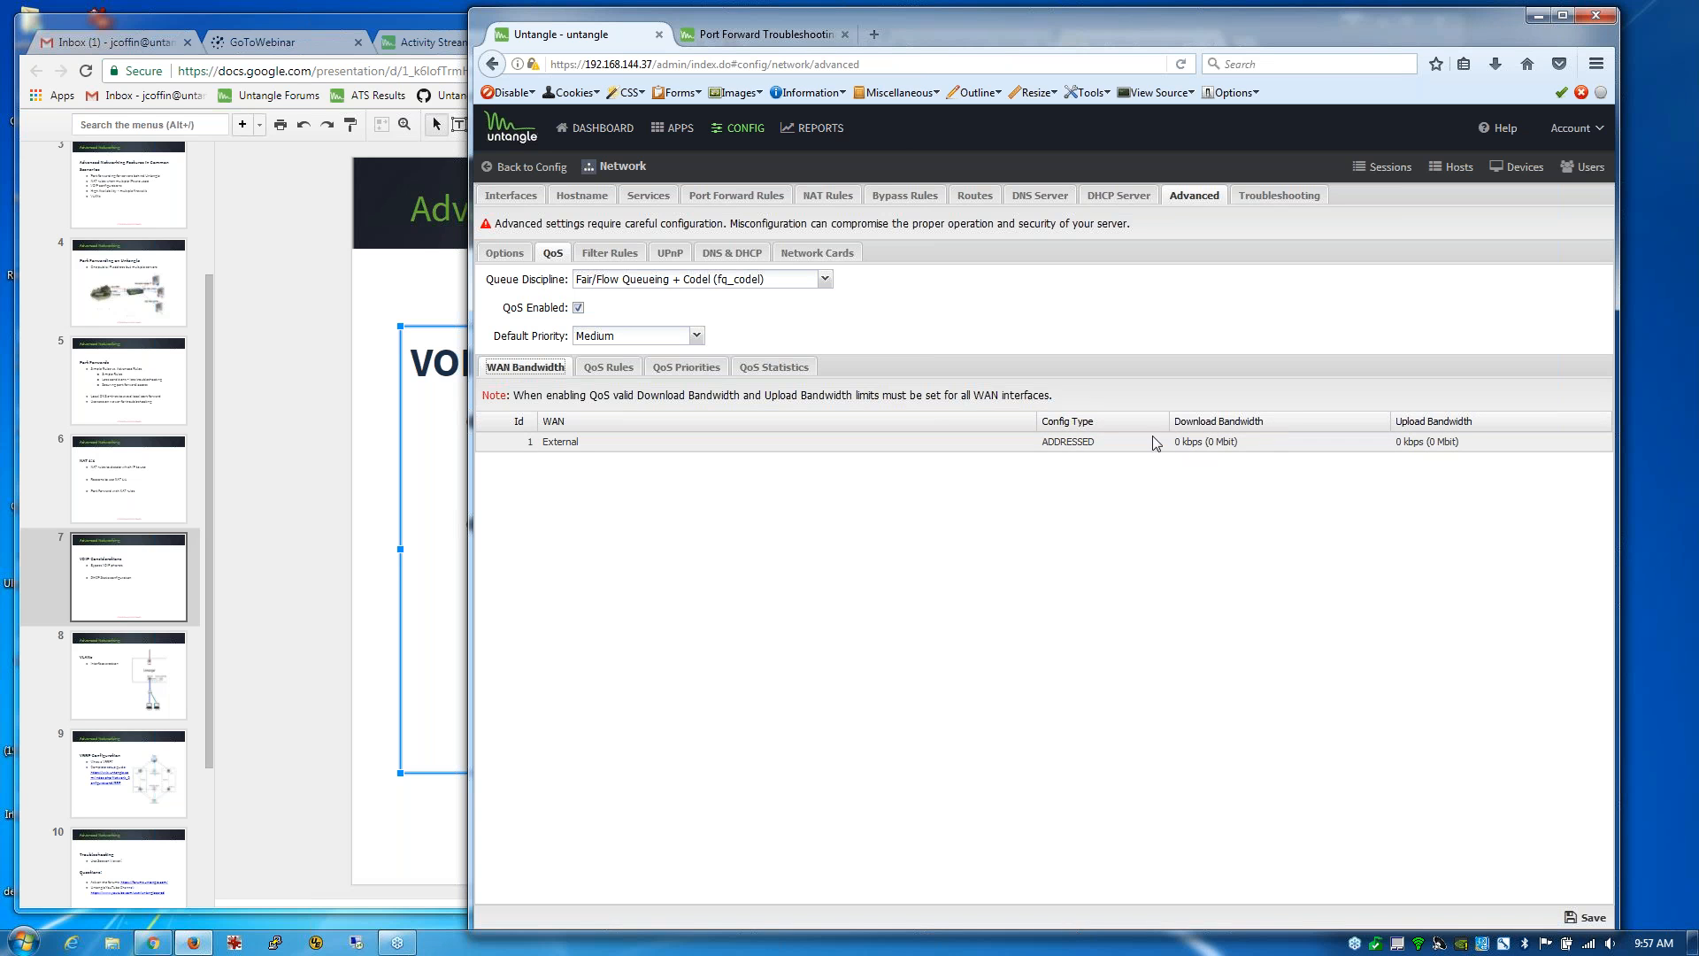
{"action": "left_click", "coordinate": [1210, 443]}
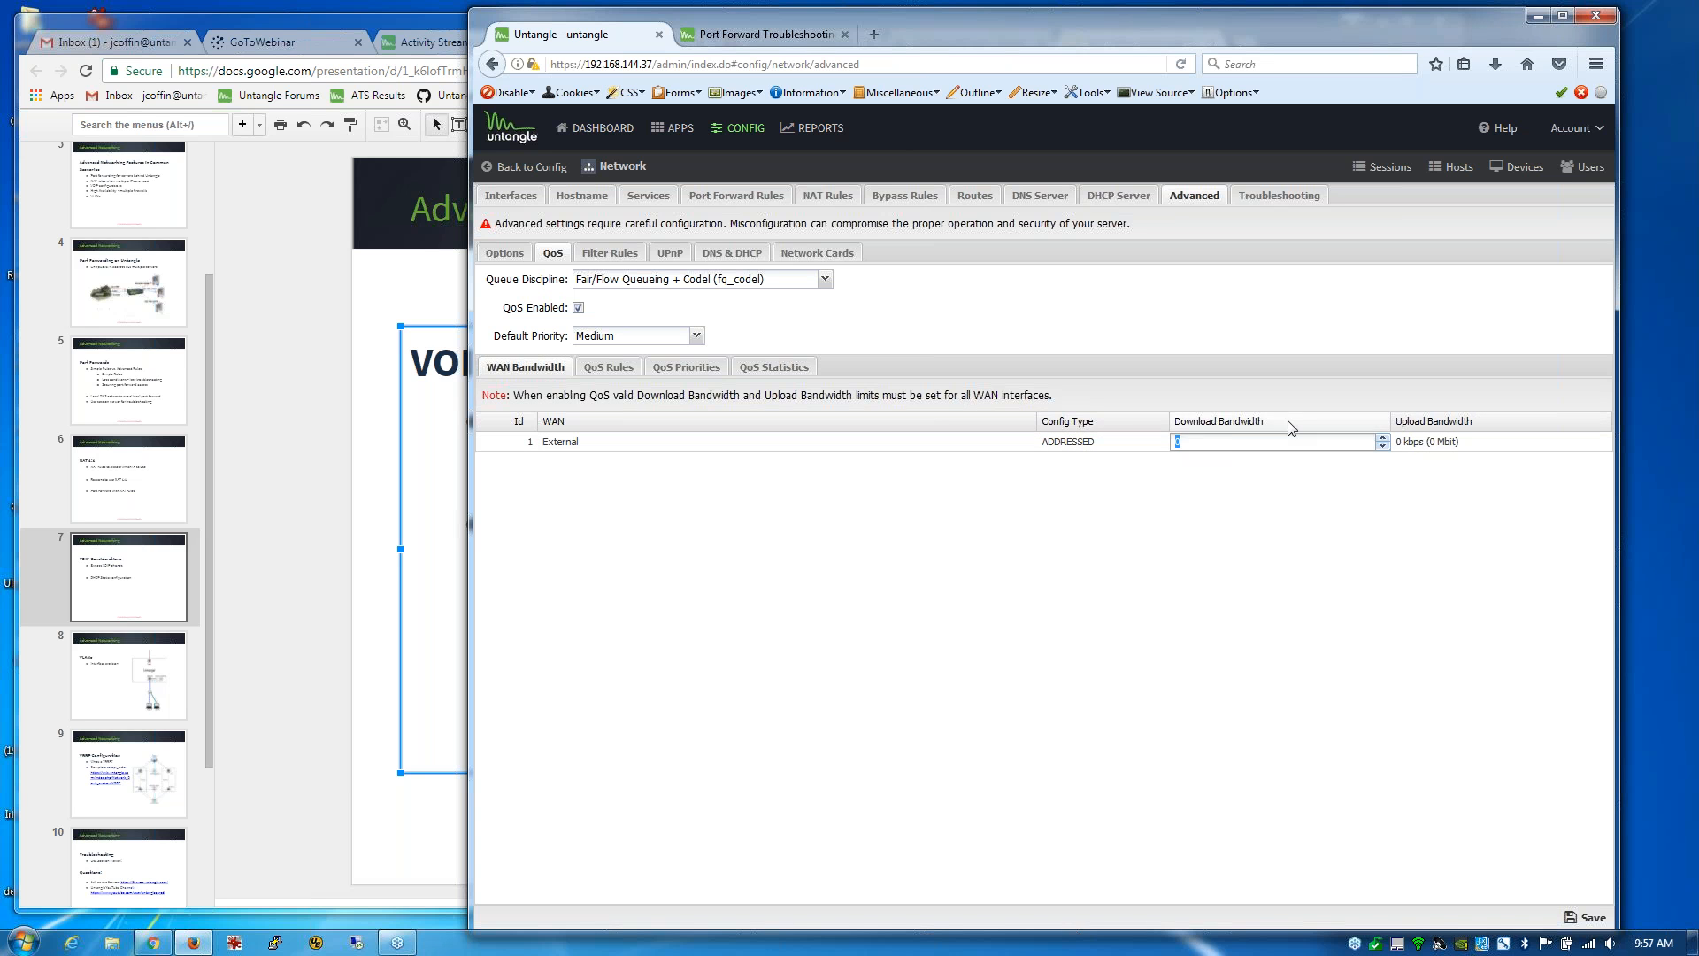
{"action": "type", "text": "100000"}
Step: Review the QoS custom rules and switch to the Advanced Networking presentation in Google Slides
{"action": "left_click", "coordinate": [608, 370]}
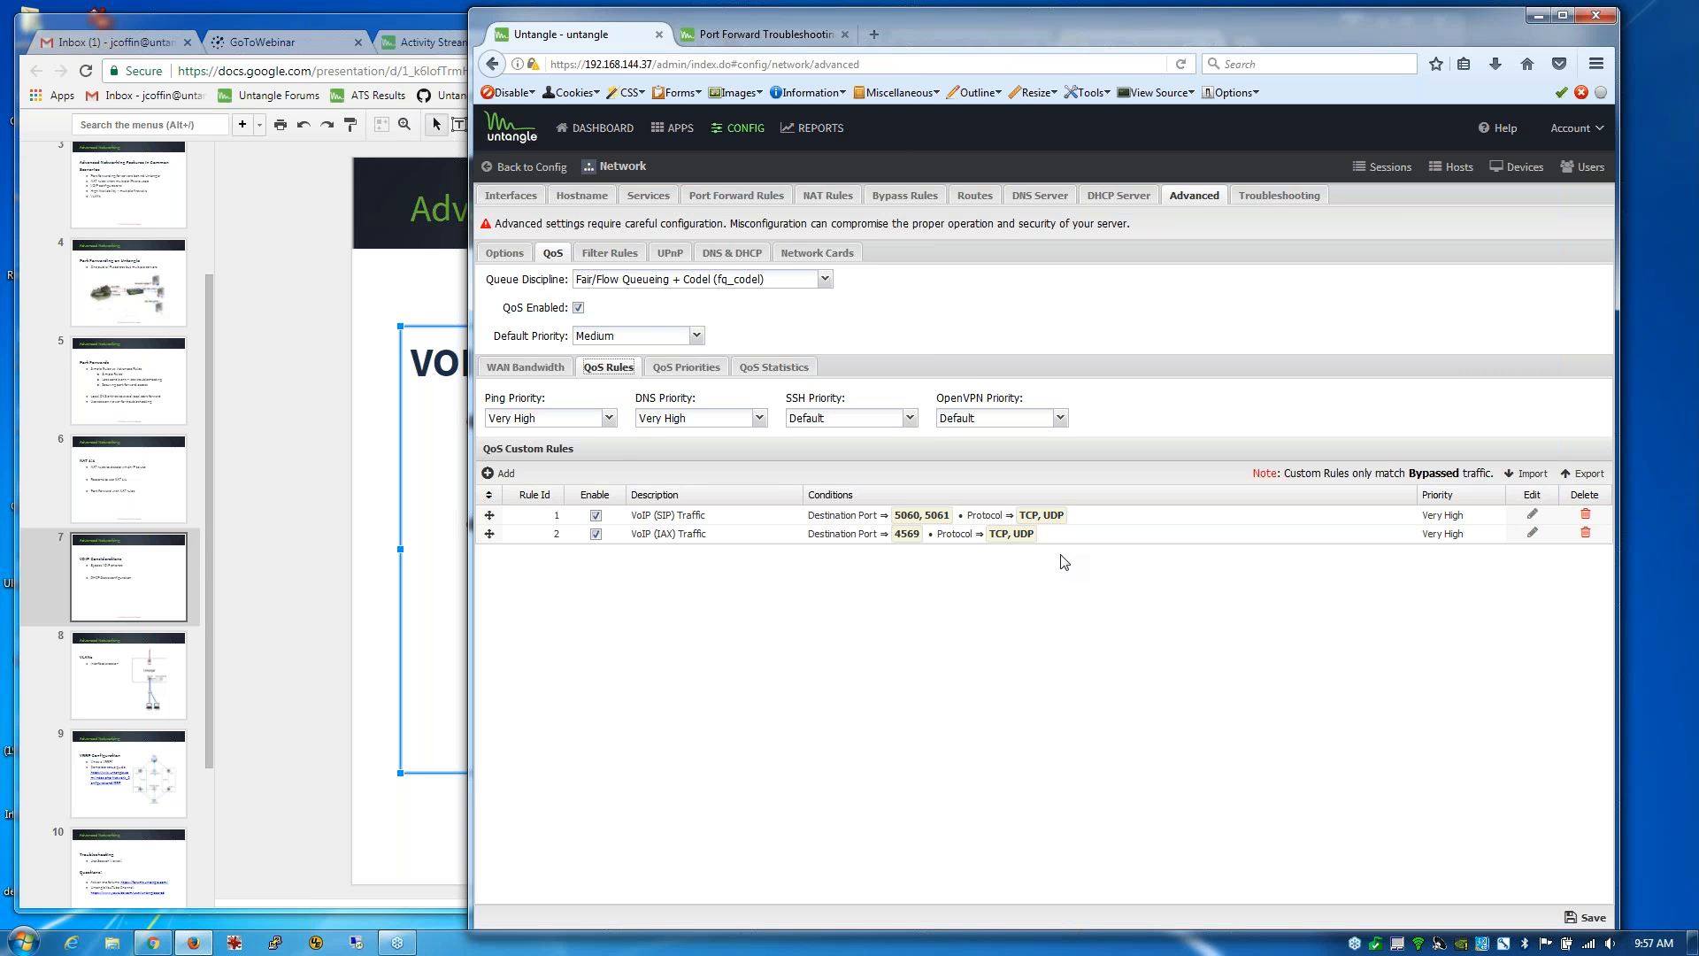
{"action": "left_click", "coordinate": [304, 533]}
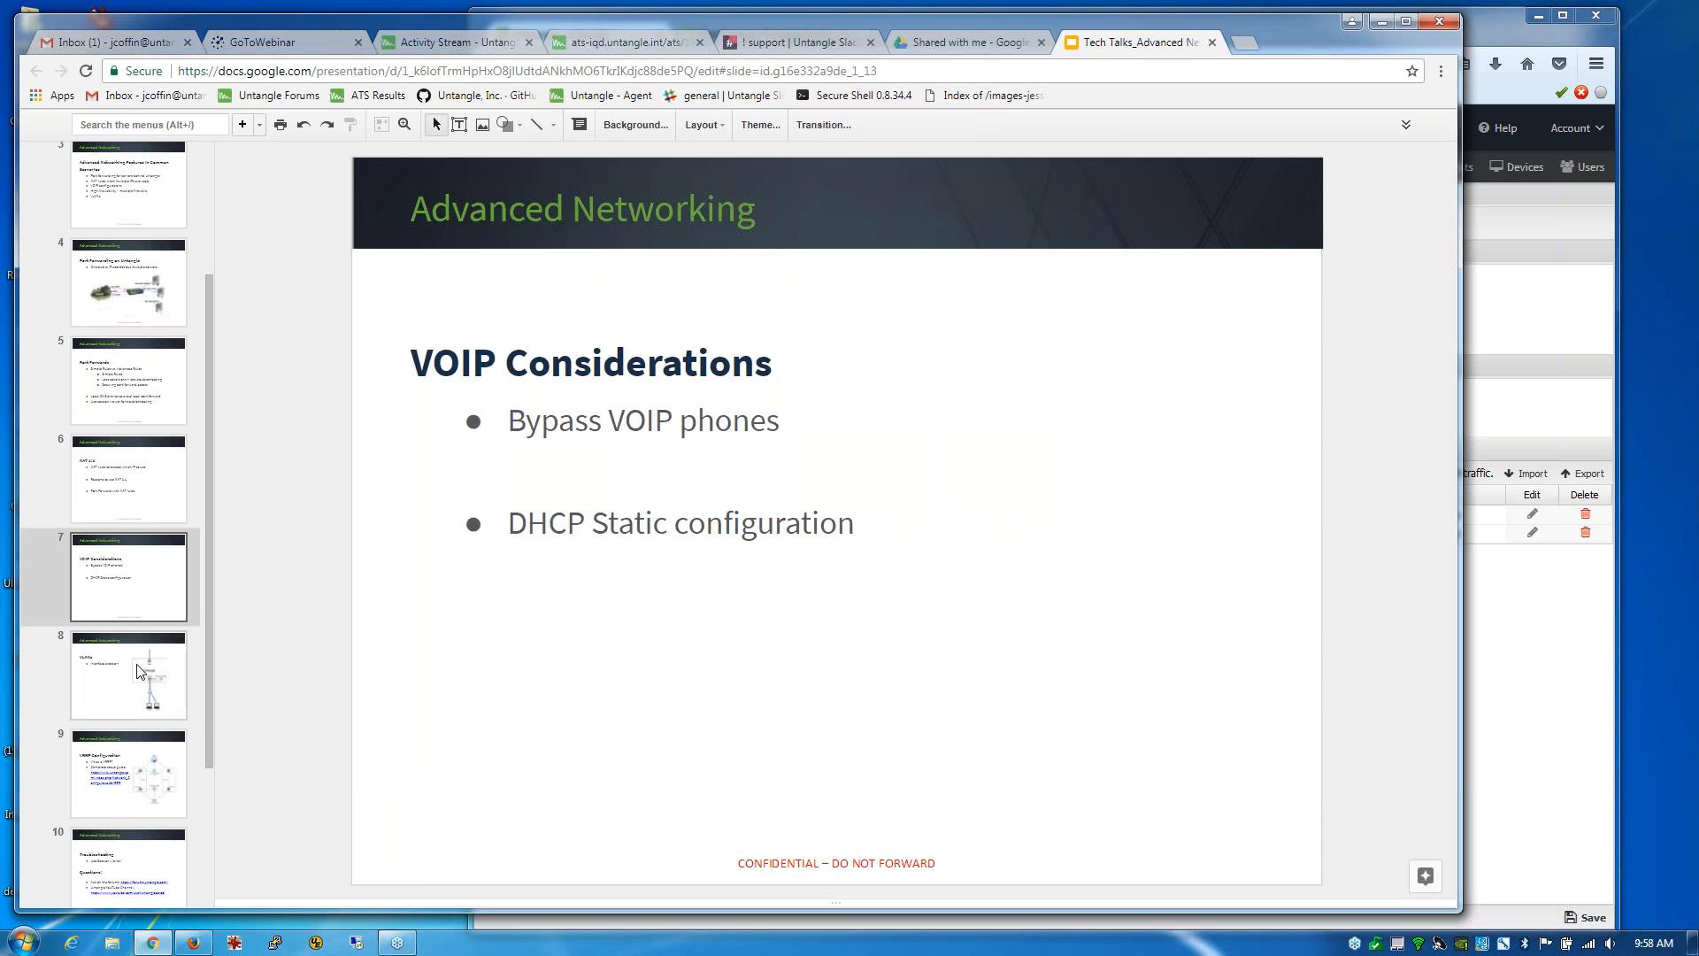
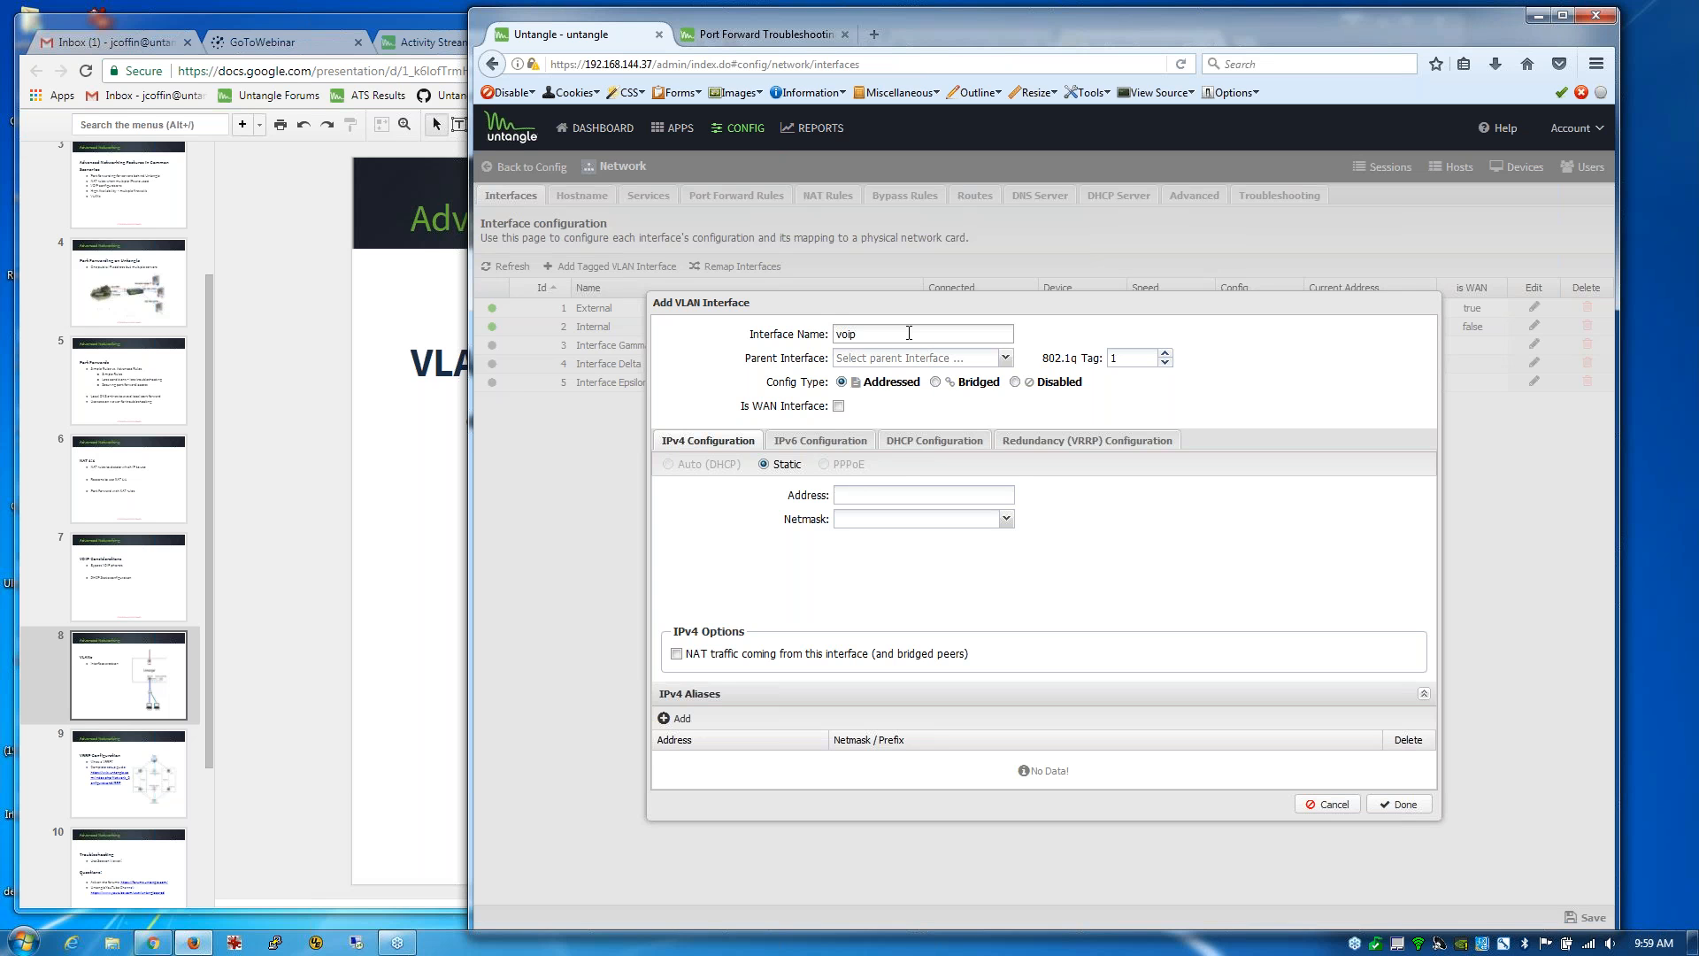
Step: Set the voip VLAN interface's parent interface to Internal and its 802.1q tag to 10
{"action": "left_click", "coordinate": [1005, 358]}
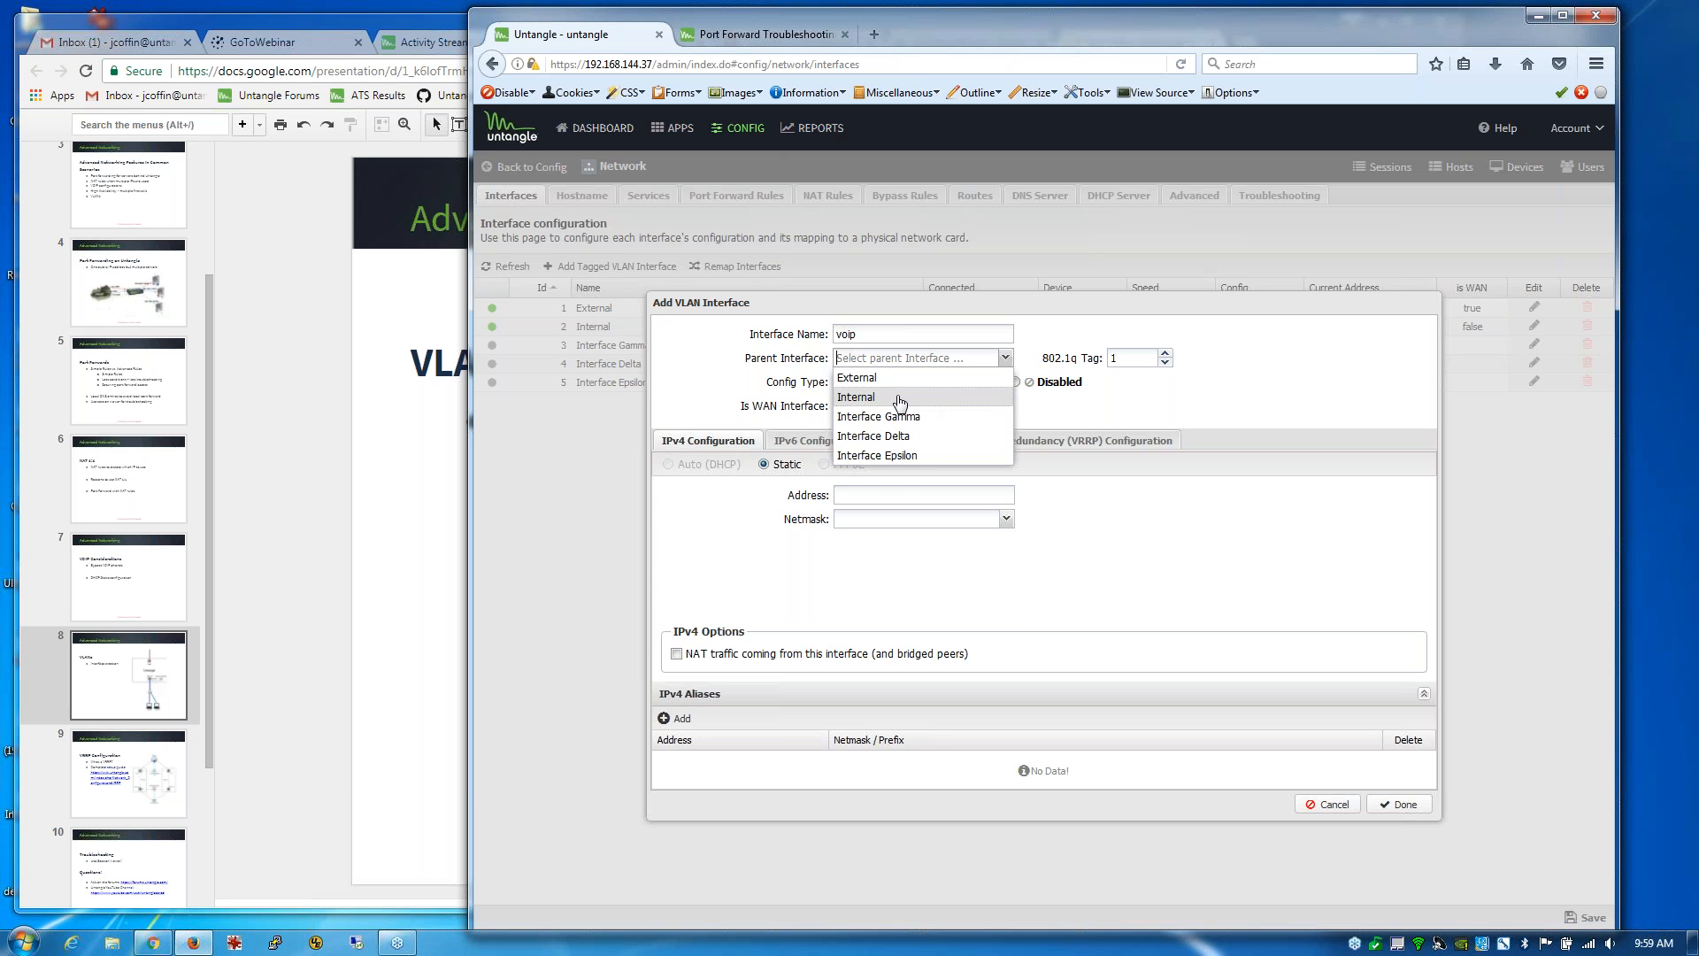
{"action": "left_click", "coordinate": [859, 395]}
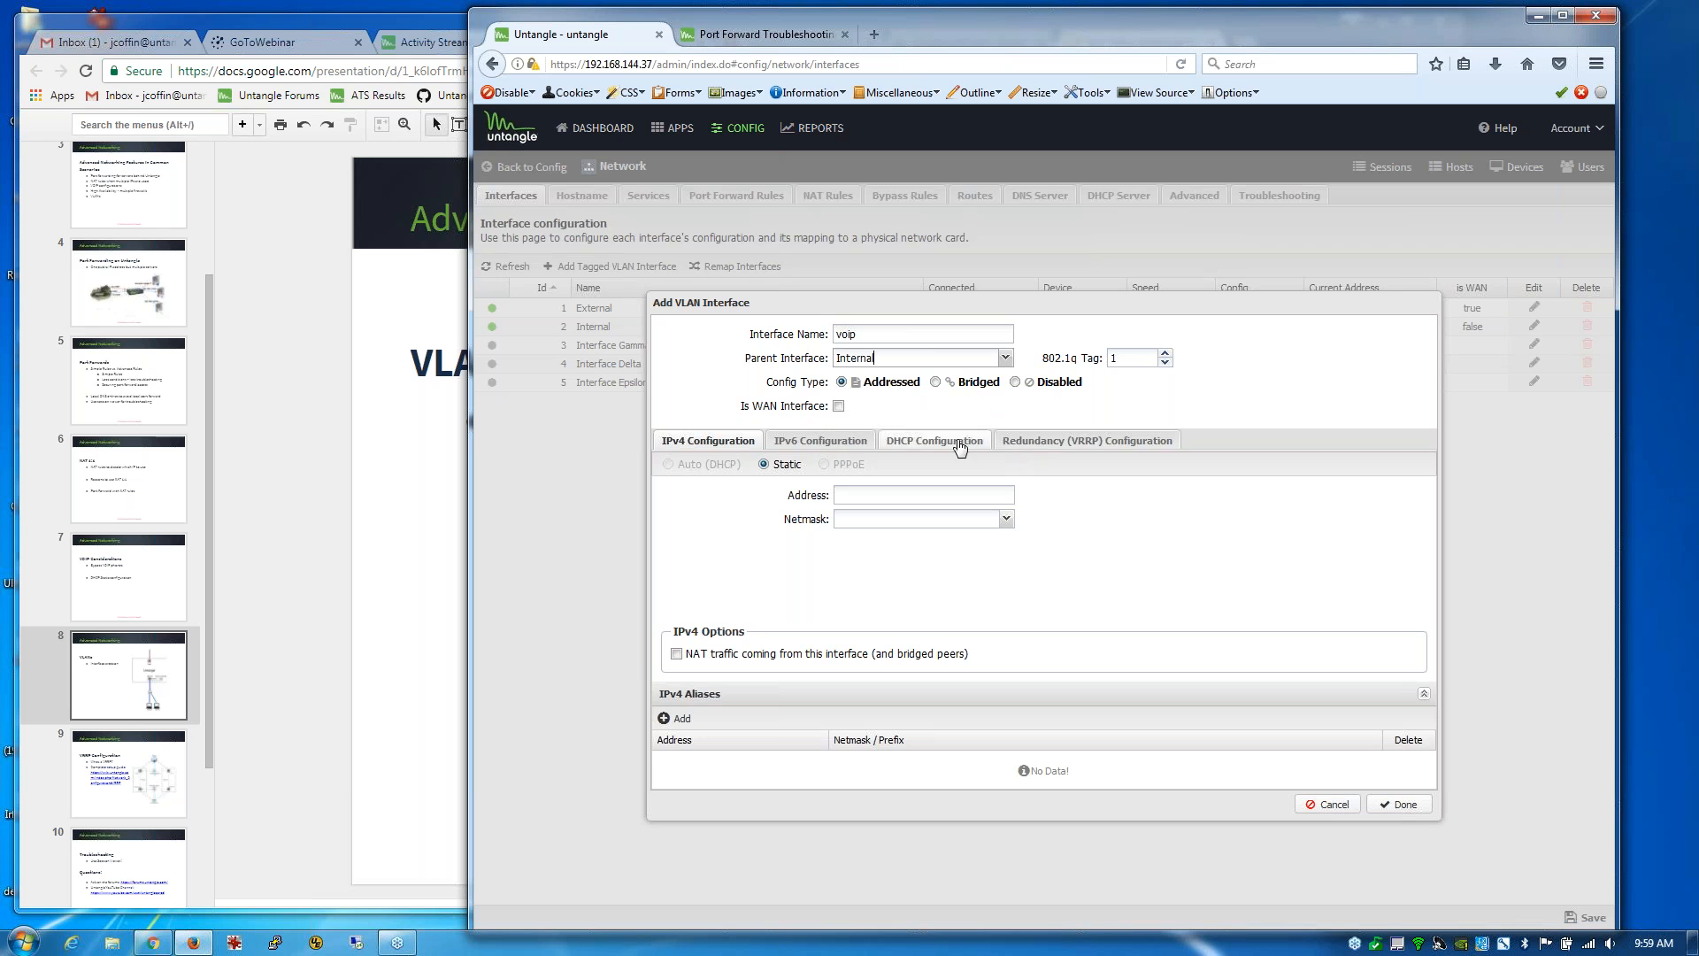
{"action": "left_click", "coordinate": [1129, 358]}
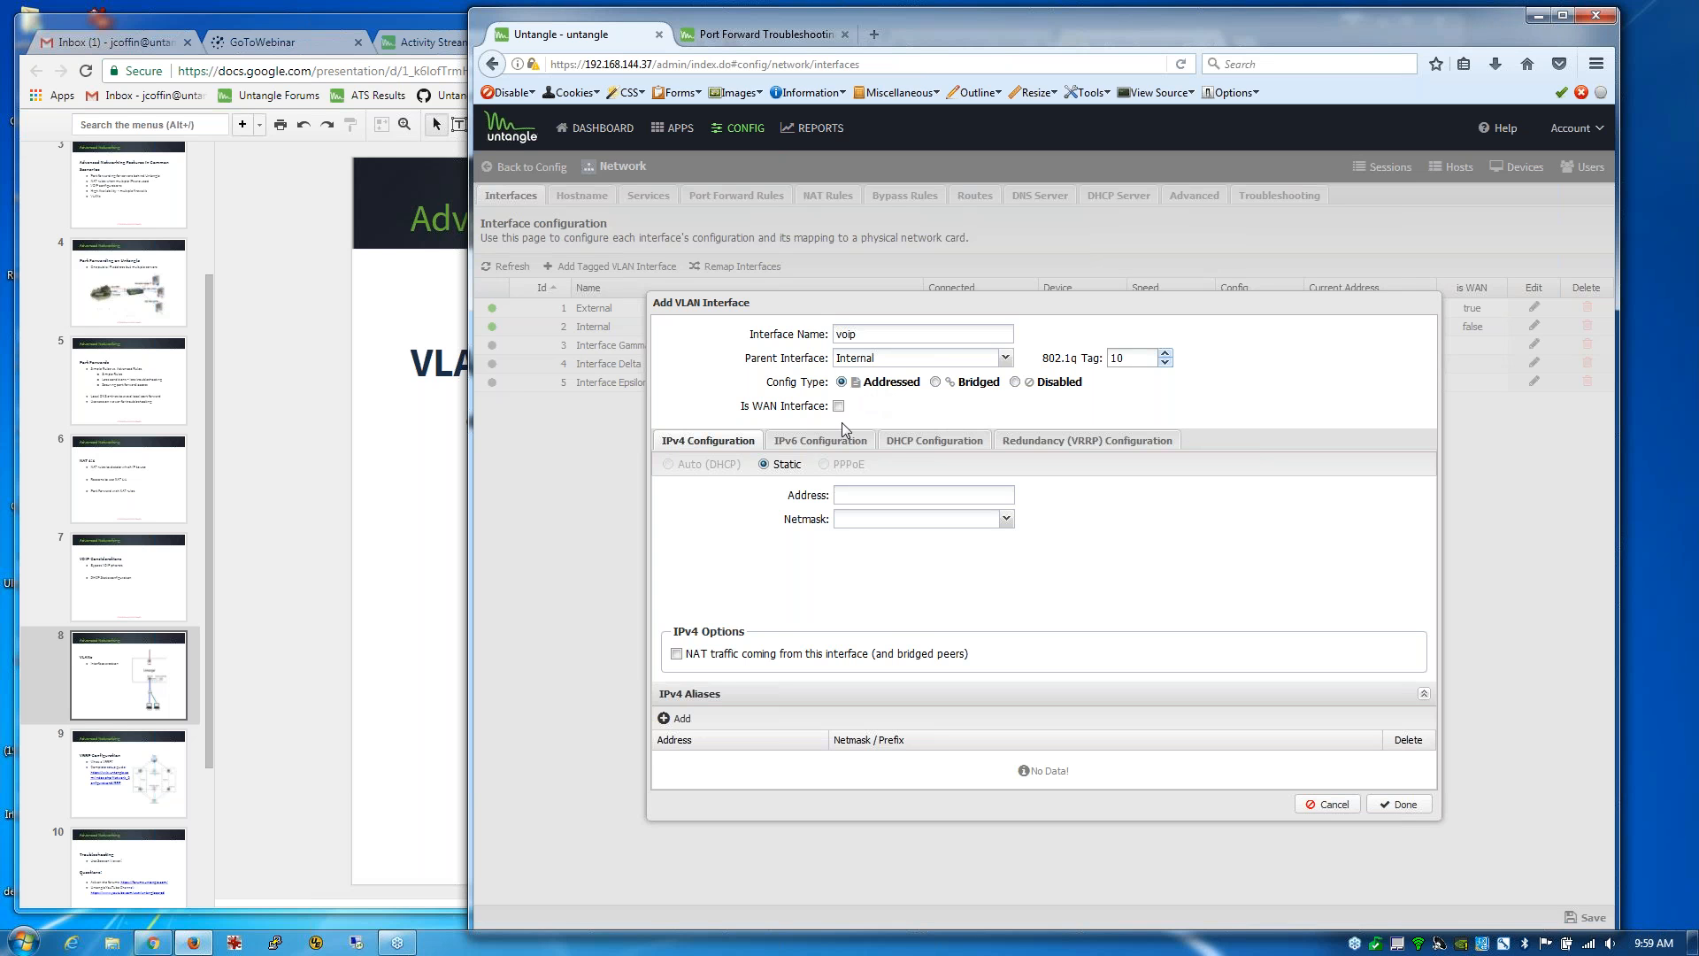
Step: Give the voip VLAN interface the static IPv4 address 192.168.147.1 with netmask /24 - 255.255.255.0
{"action": "left_click", "coordinate": [877, 494]}
{"action": "type", "text": "192.168.147."}
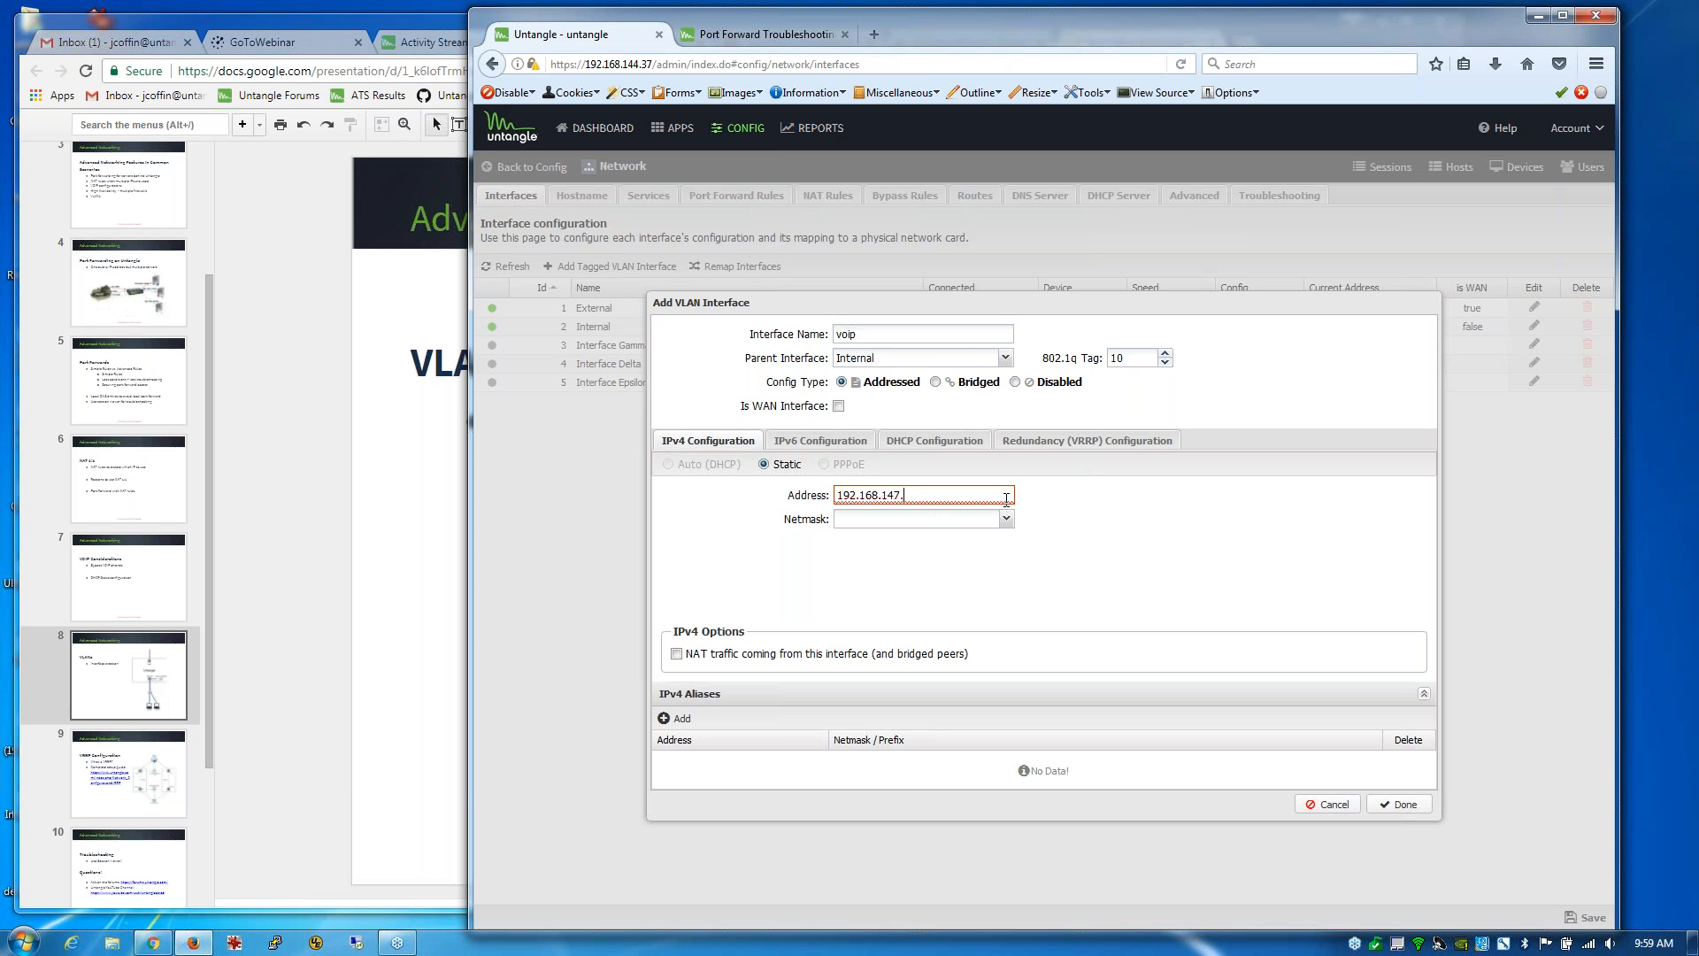
{"action": "type", "text": "1"}
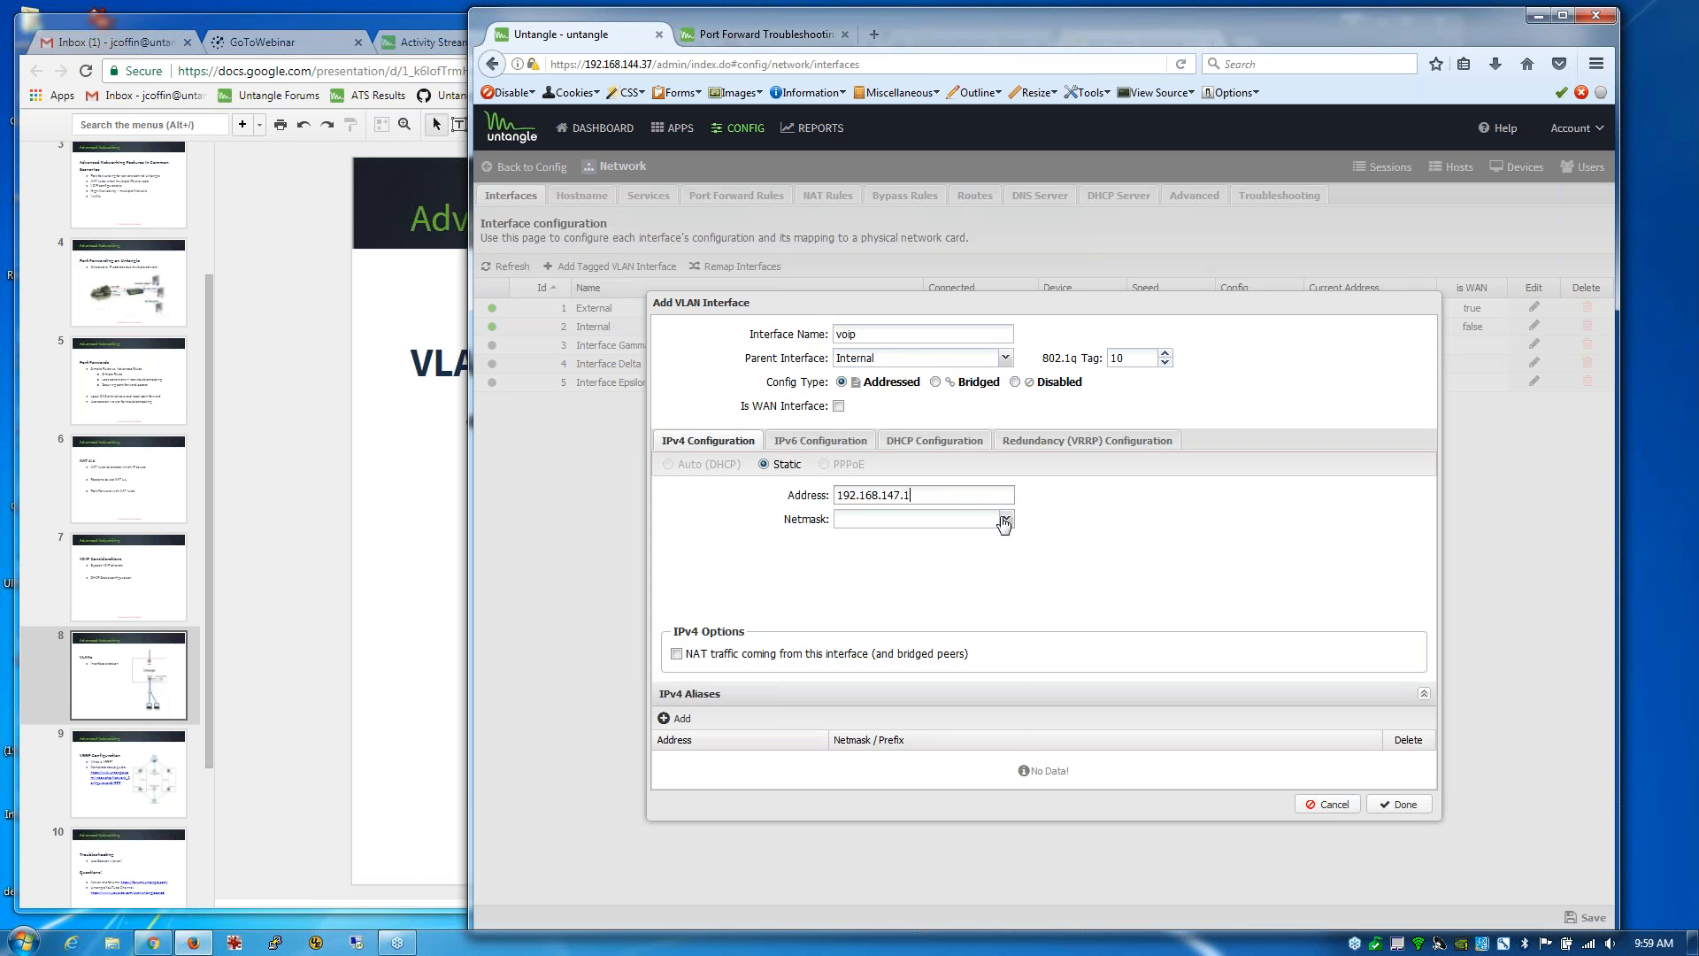
{"action": "left_click", "coordinate": [1006, 519]}
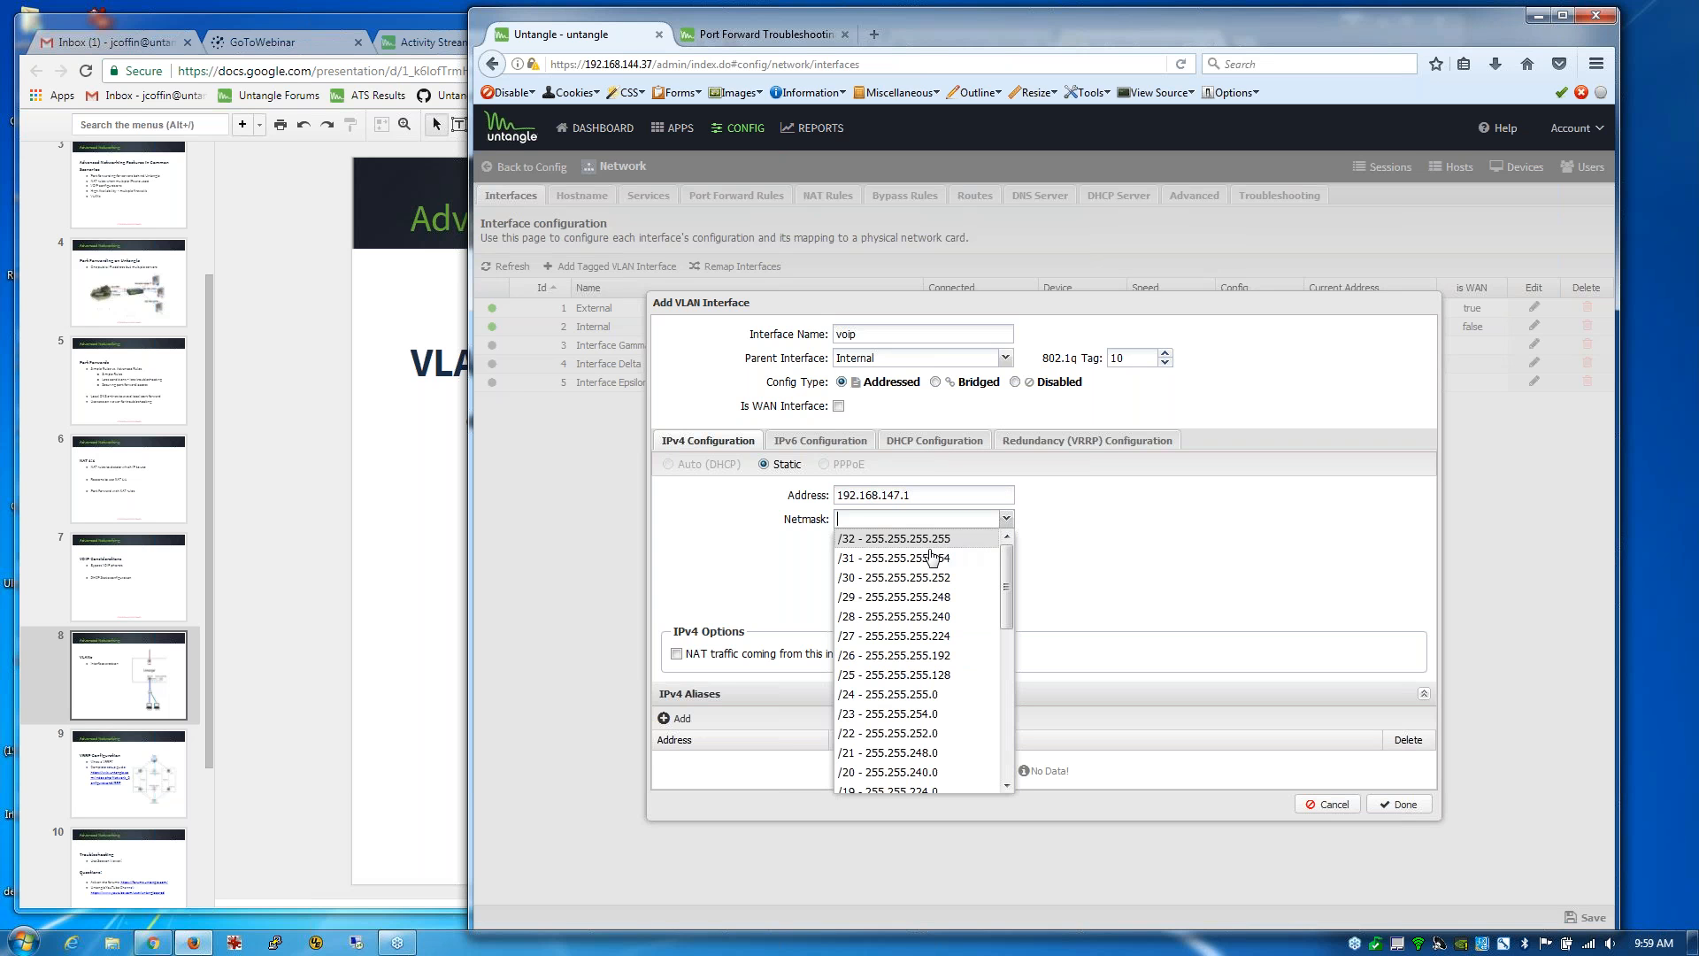
{"action": "left_click", "coordinate": [905, 693]}
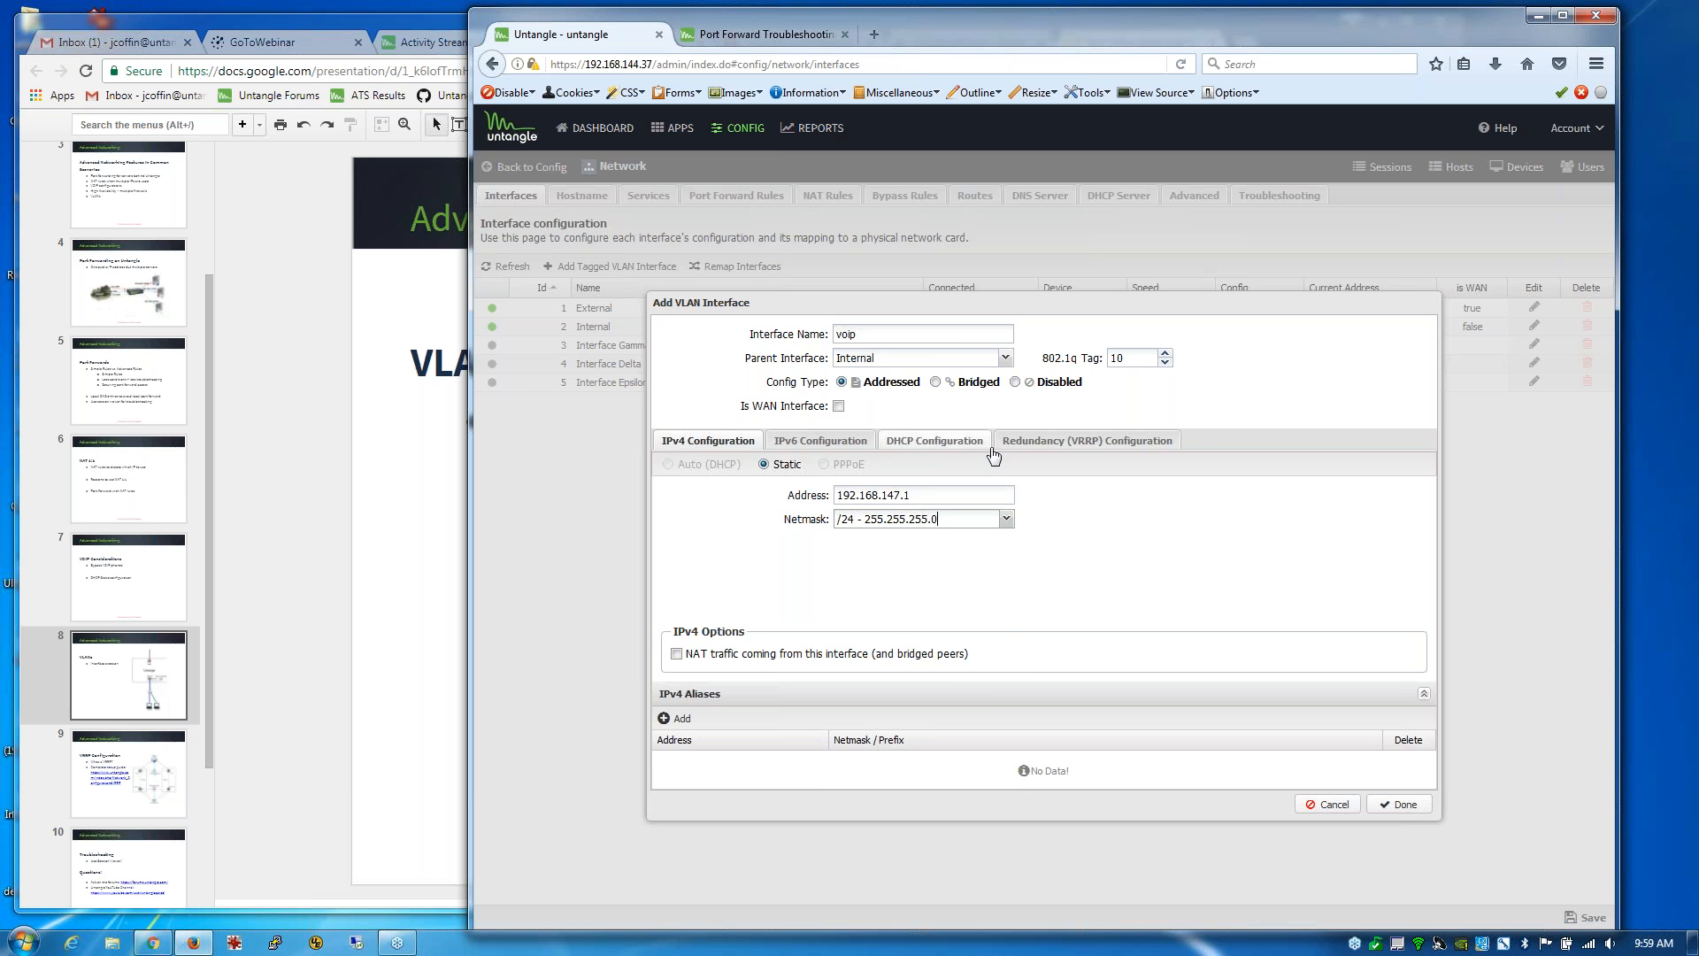
Step: Enable DHCP serving on the voip VLAN interface and set the range start to 192.168.147.100
{"action": "left_click", "coordinate": [925, 450]}
{"action": "left_click", "coordinate": [669, 467]}
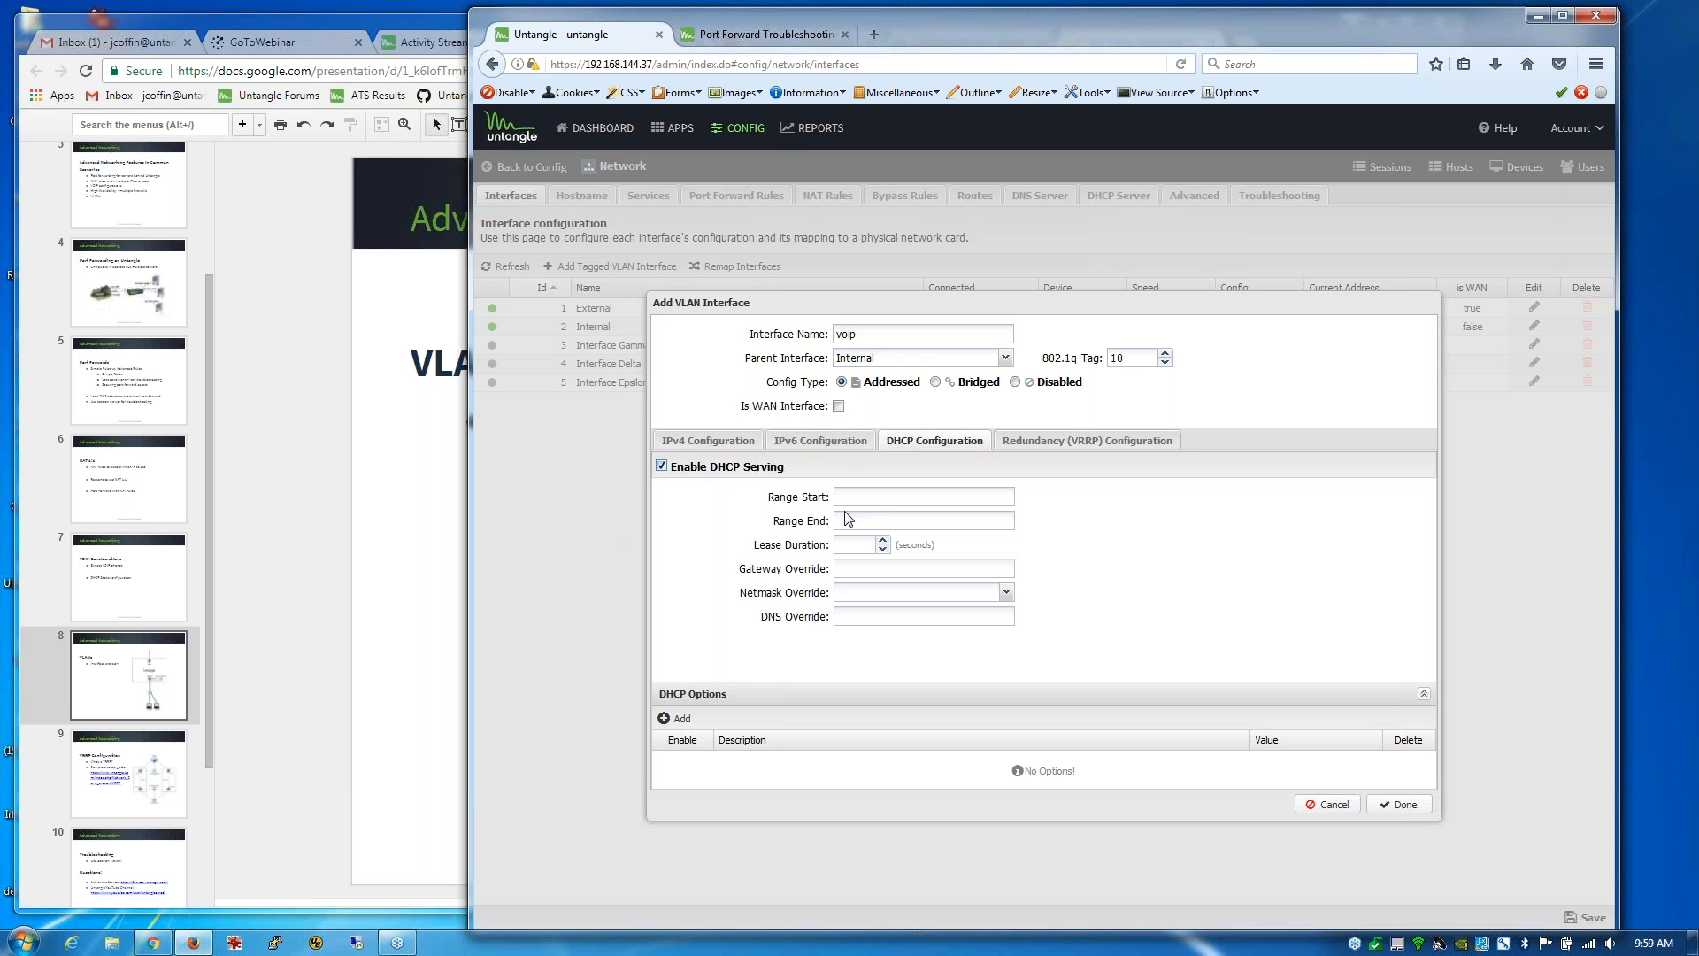
{"action": "left_click", "coordinate": [876, 496]}
{"action": "type", "text": "192"}
{"action": "left_click", "coordinate": [733, 442]}
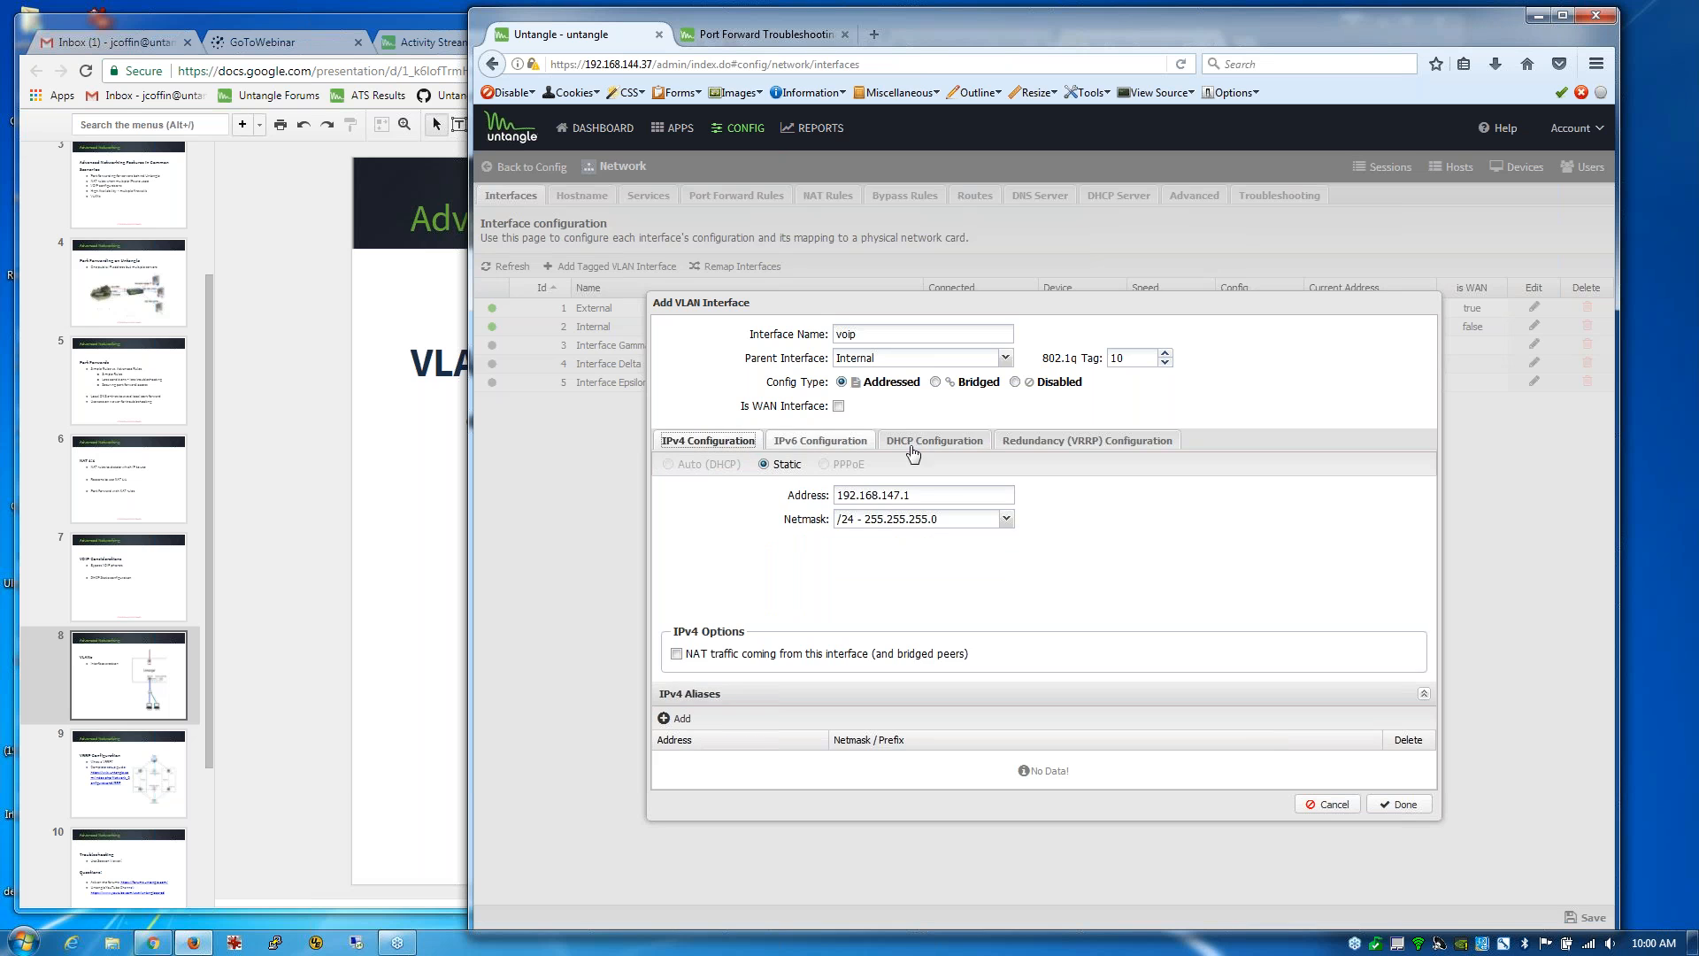
{"action": "left_click", "coordinate": [953, 445]}
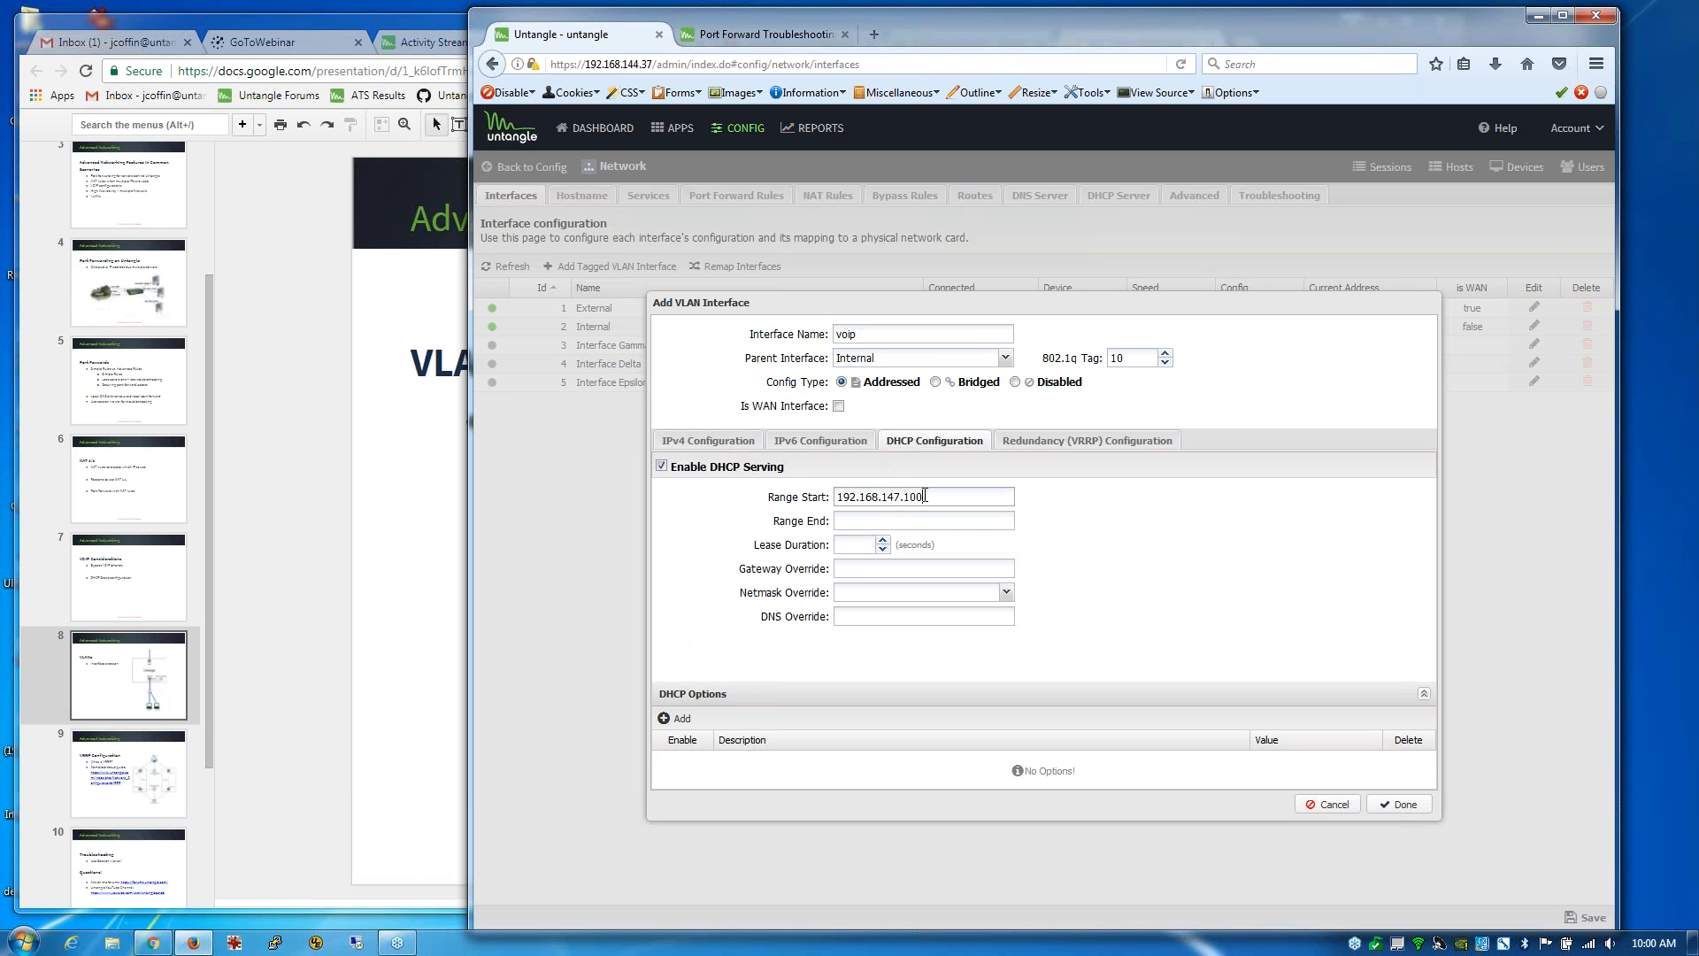
Step: Reuse the DHCP range start address to set the range end to 192.168.147.200, with a lease duration of 3600 seconds
{"action": "left_click_drag", "start_coordinate": [922, 498], "coordinate": [836, 497]}
{"action": "left_click", "coordinate": [899, 540]}
{"action": "left_click_drag", "start_coordinate": [935, 500], "coordinate": [715, 479]}
{"action": "key", "text": "ctrl+c"}
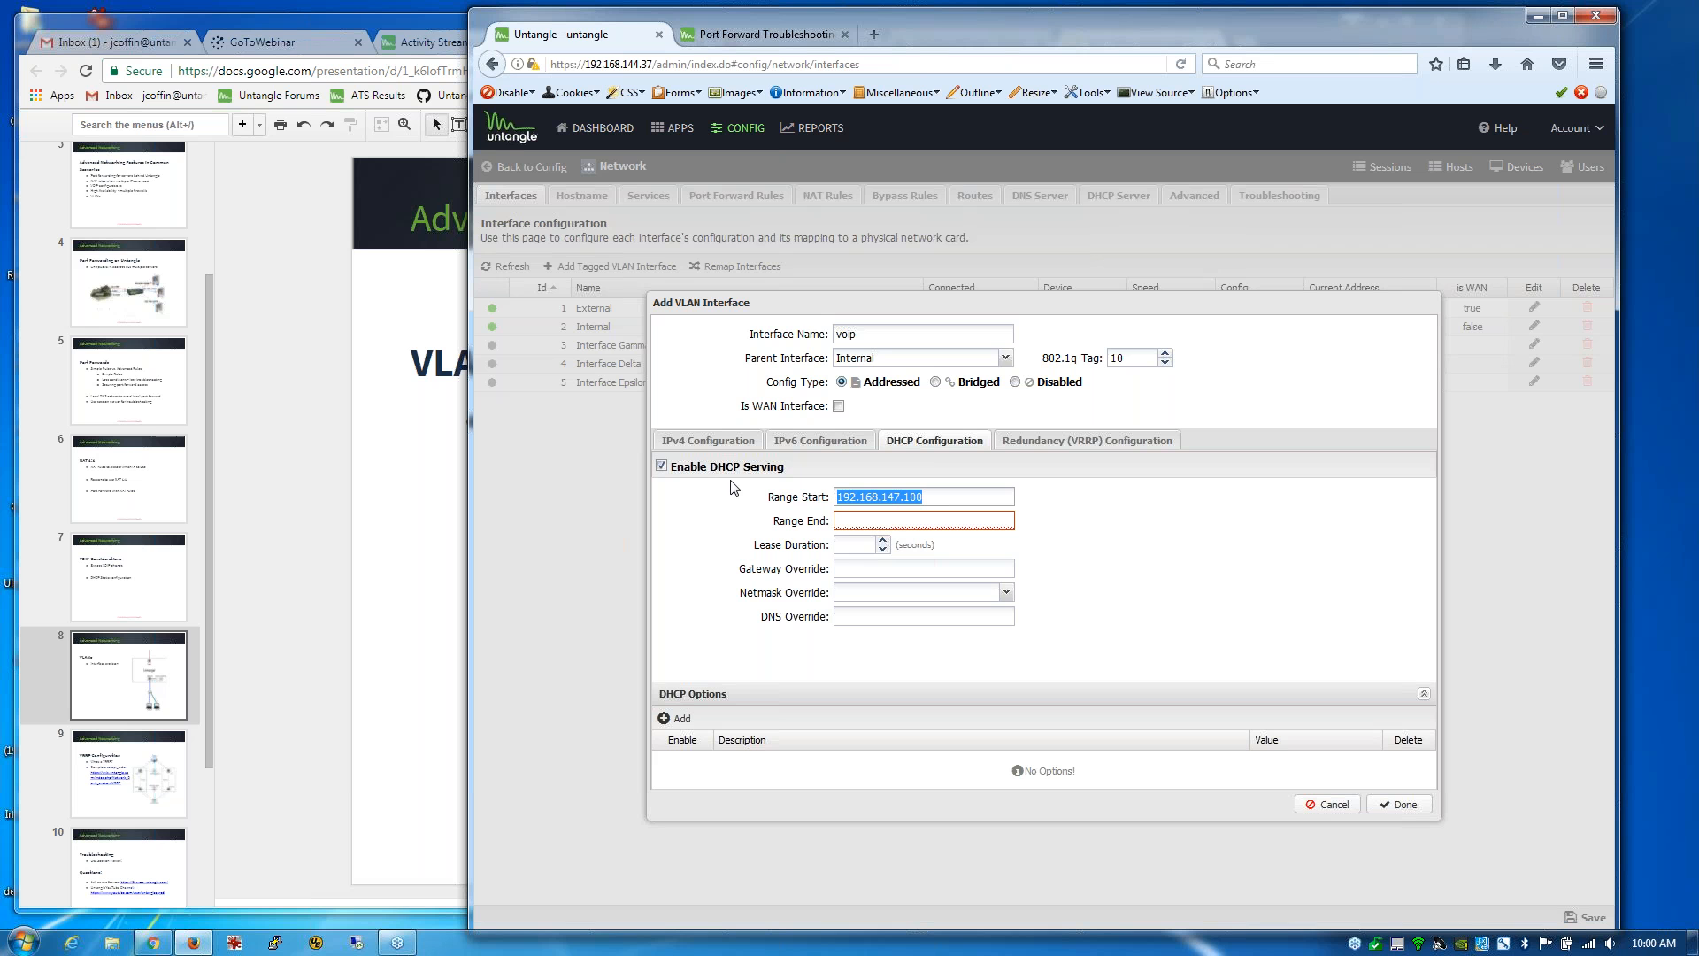
{"action": "left_click", "coordinate": [873, 521]}
{"action": "key", "text": "ctrl+b"}
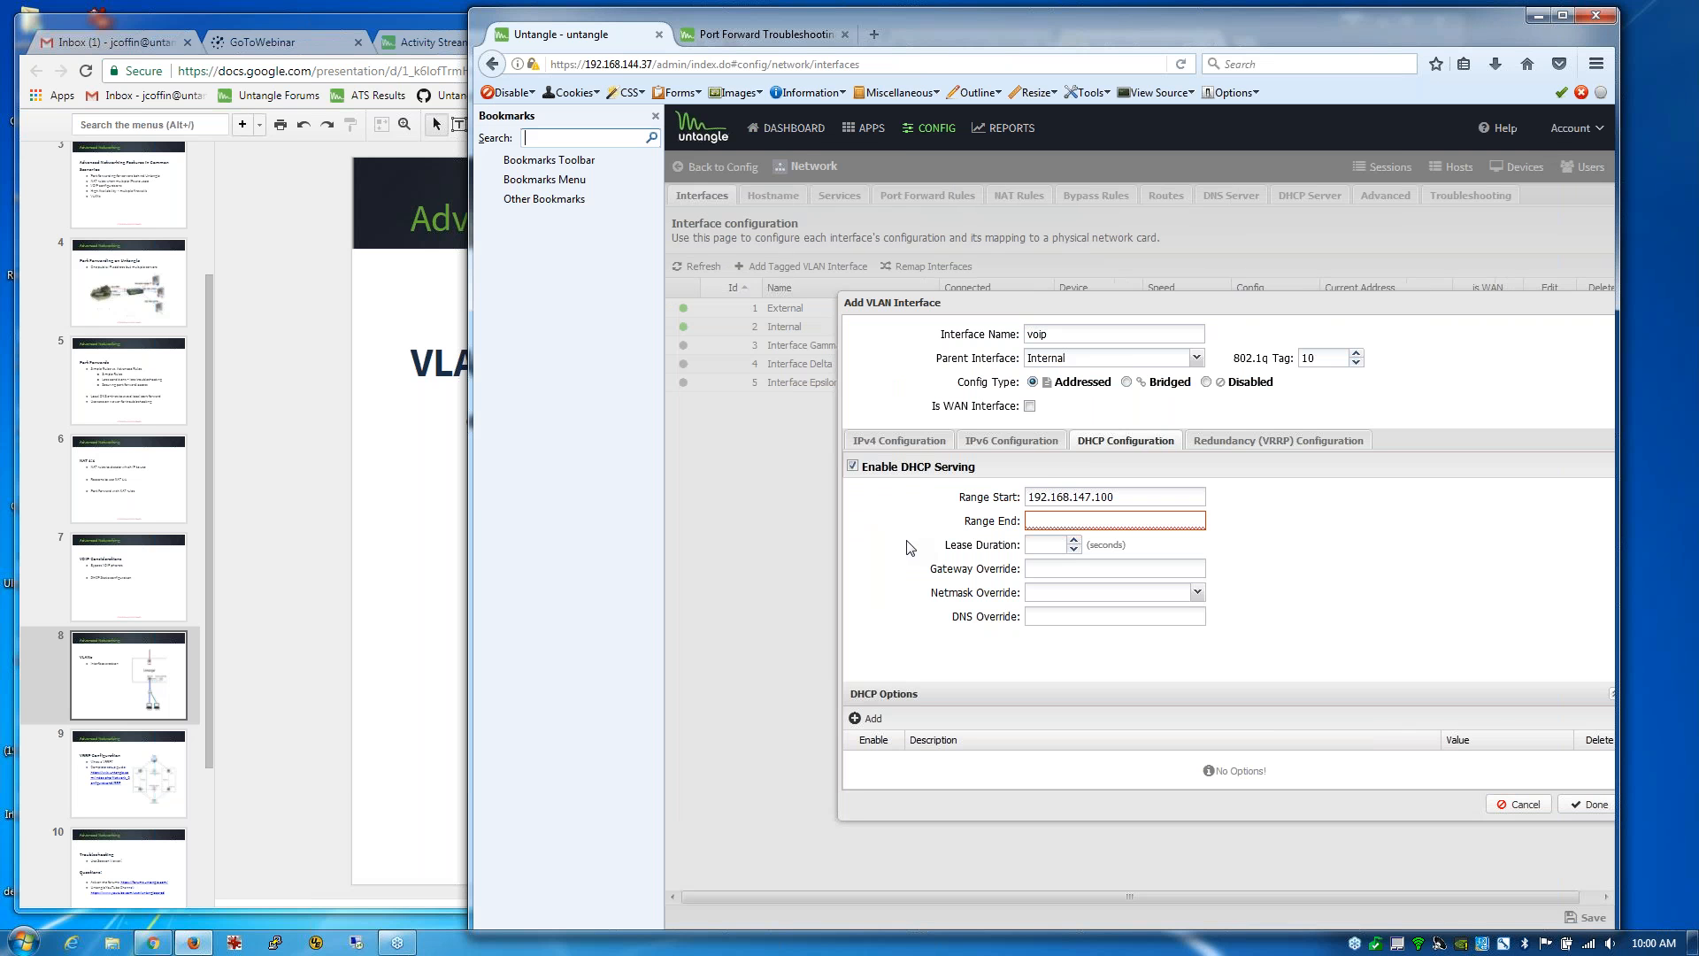
{"action": "left_click", "coordinate": [655, 116]}
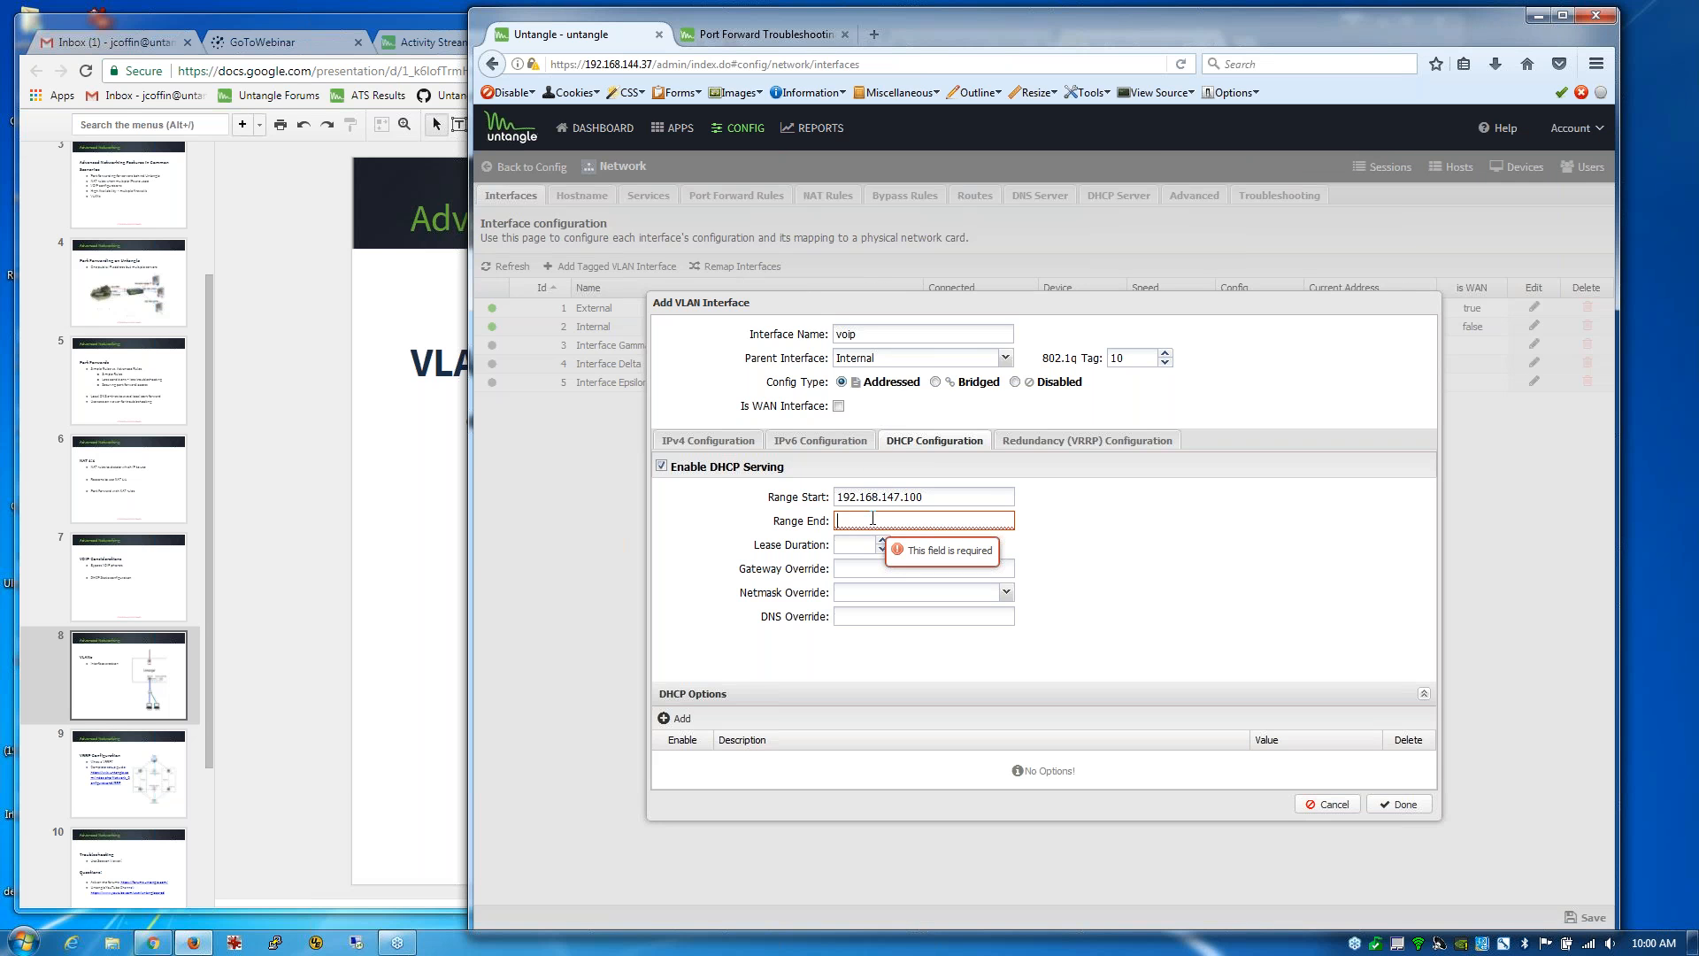
{"action": "key", "text": "ctrl+v"}
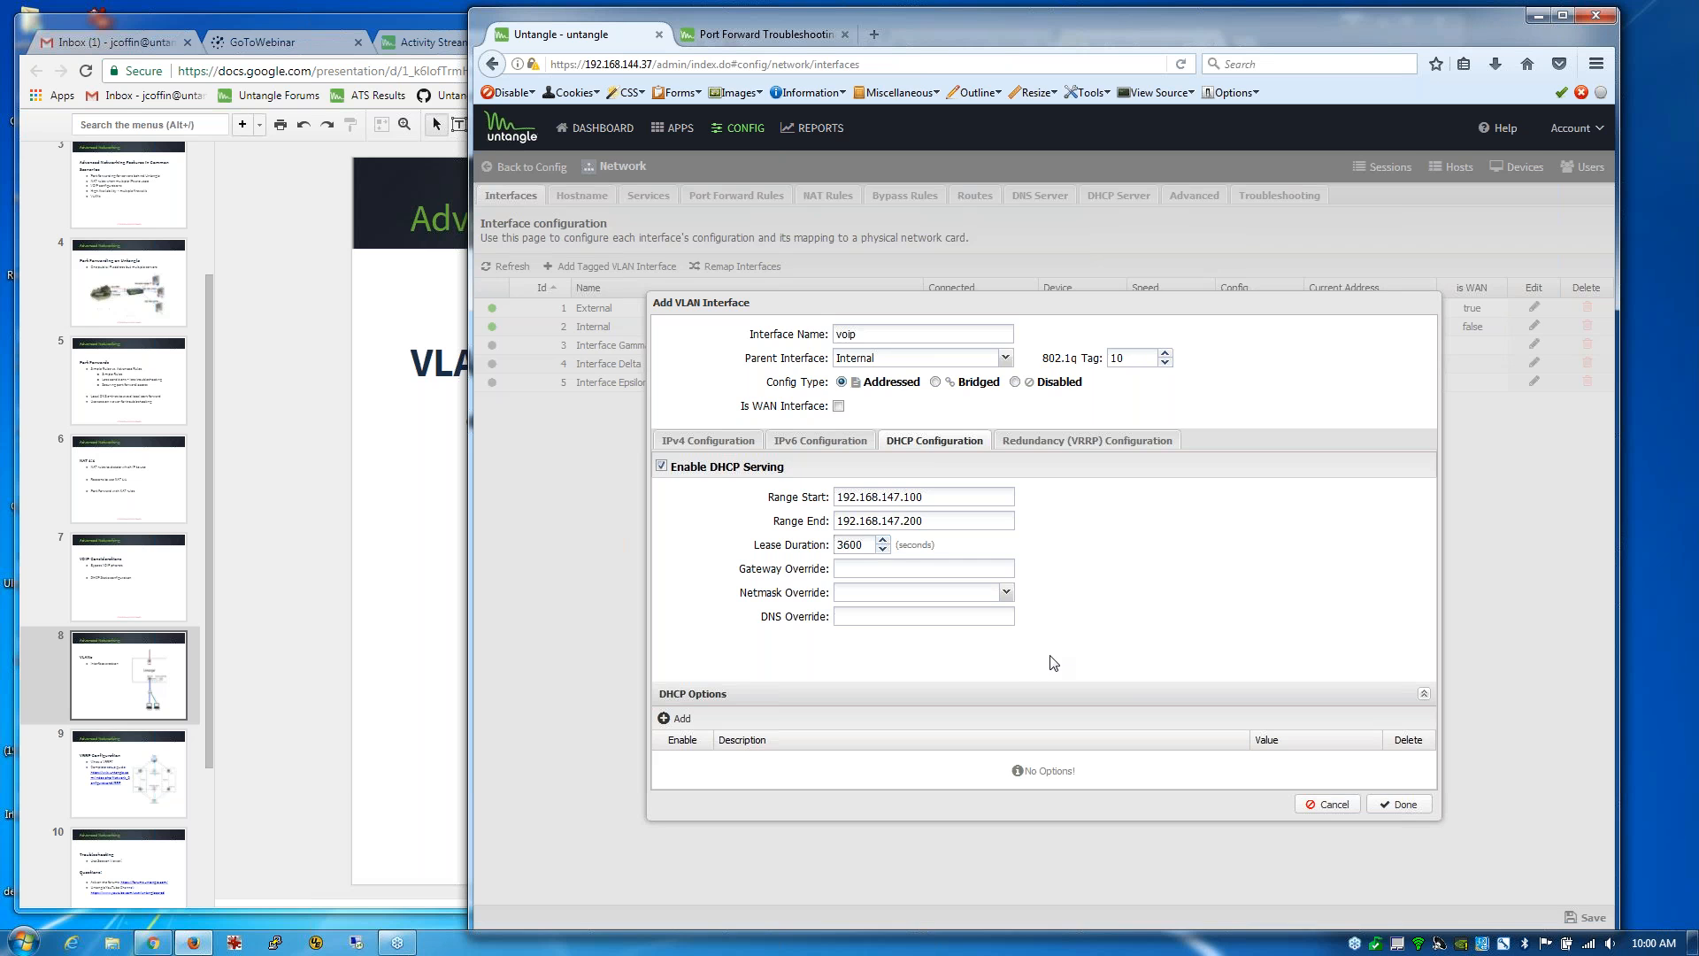
Step: Add the voip VLAN interface to the interface list and try to save the network settings
{"action": "left_click", "coordinate": [1402, 805]}
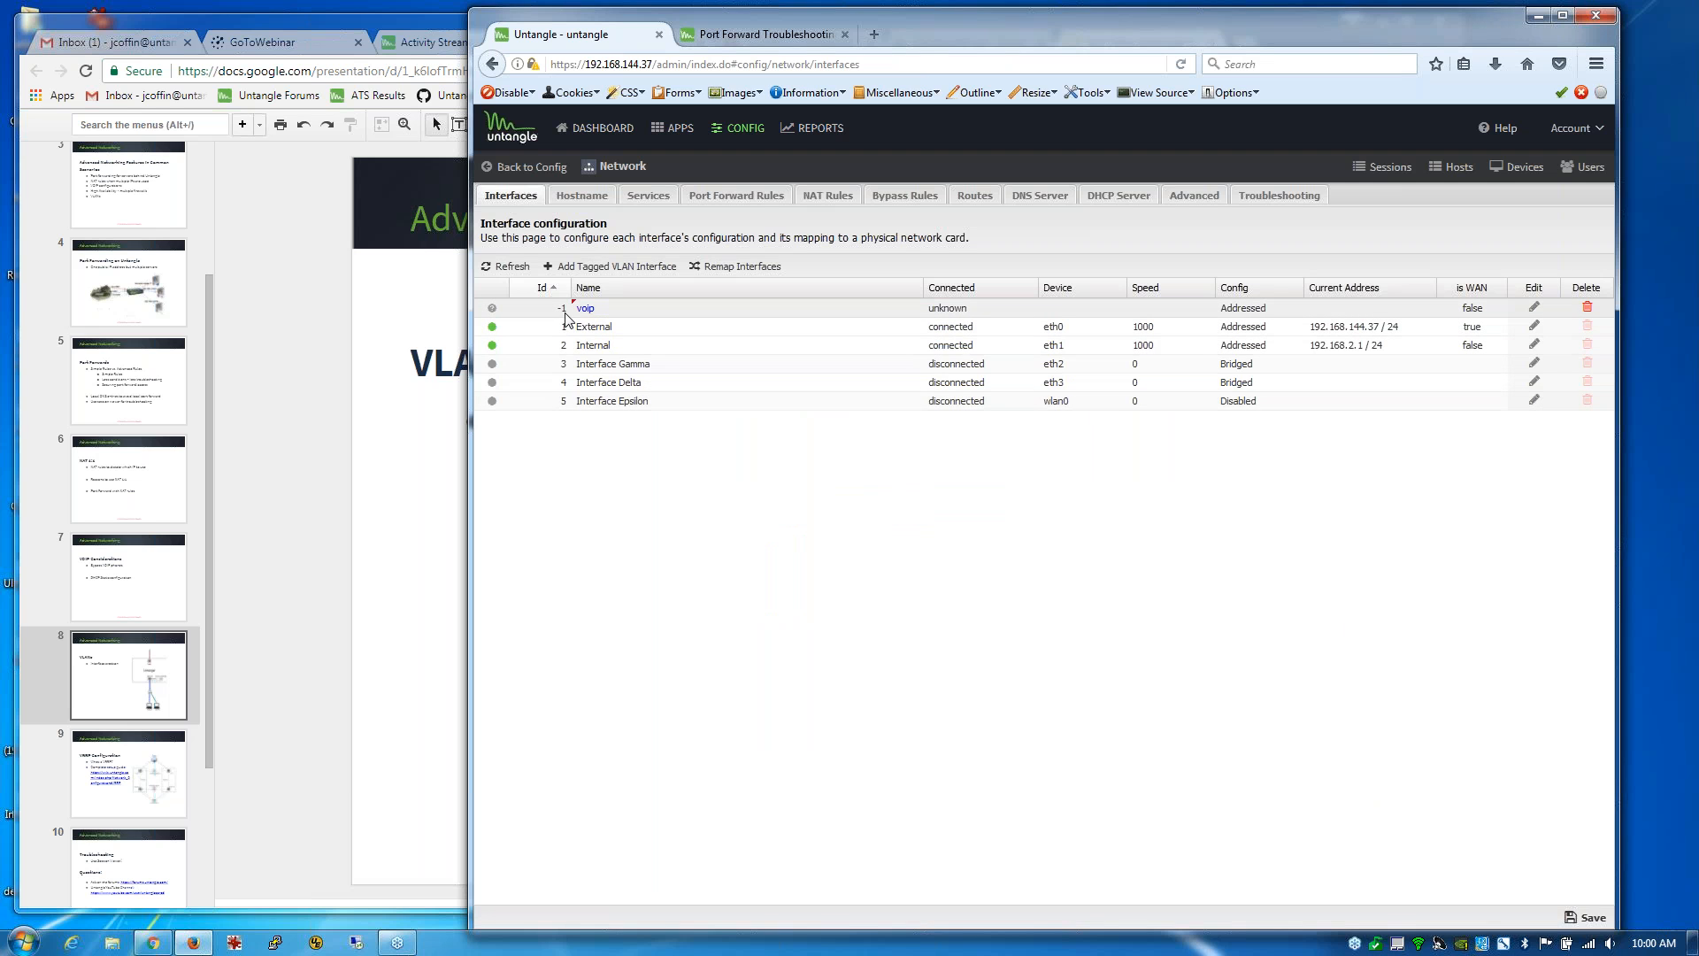
{"action": "left_click", "coordinate": [1600, 915]}
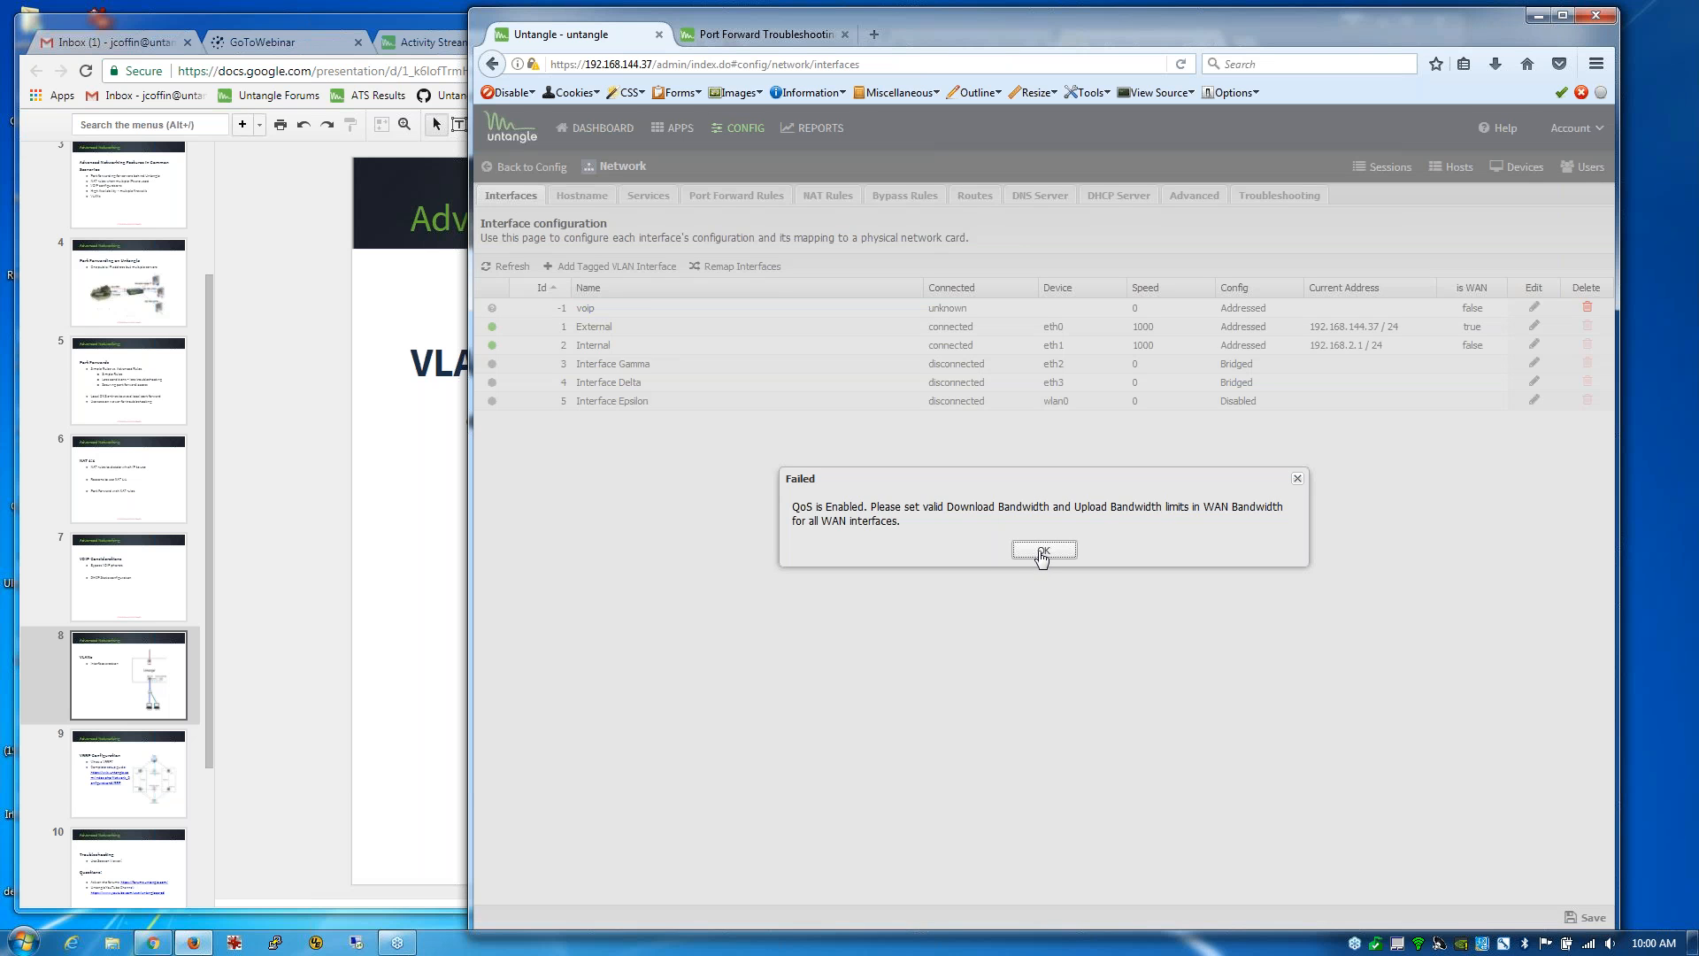
{"action": "left_click", "coordinate": [1043, 550]}
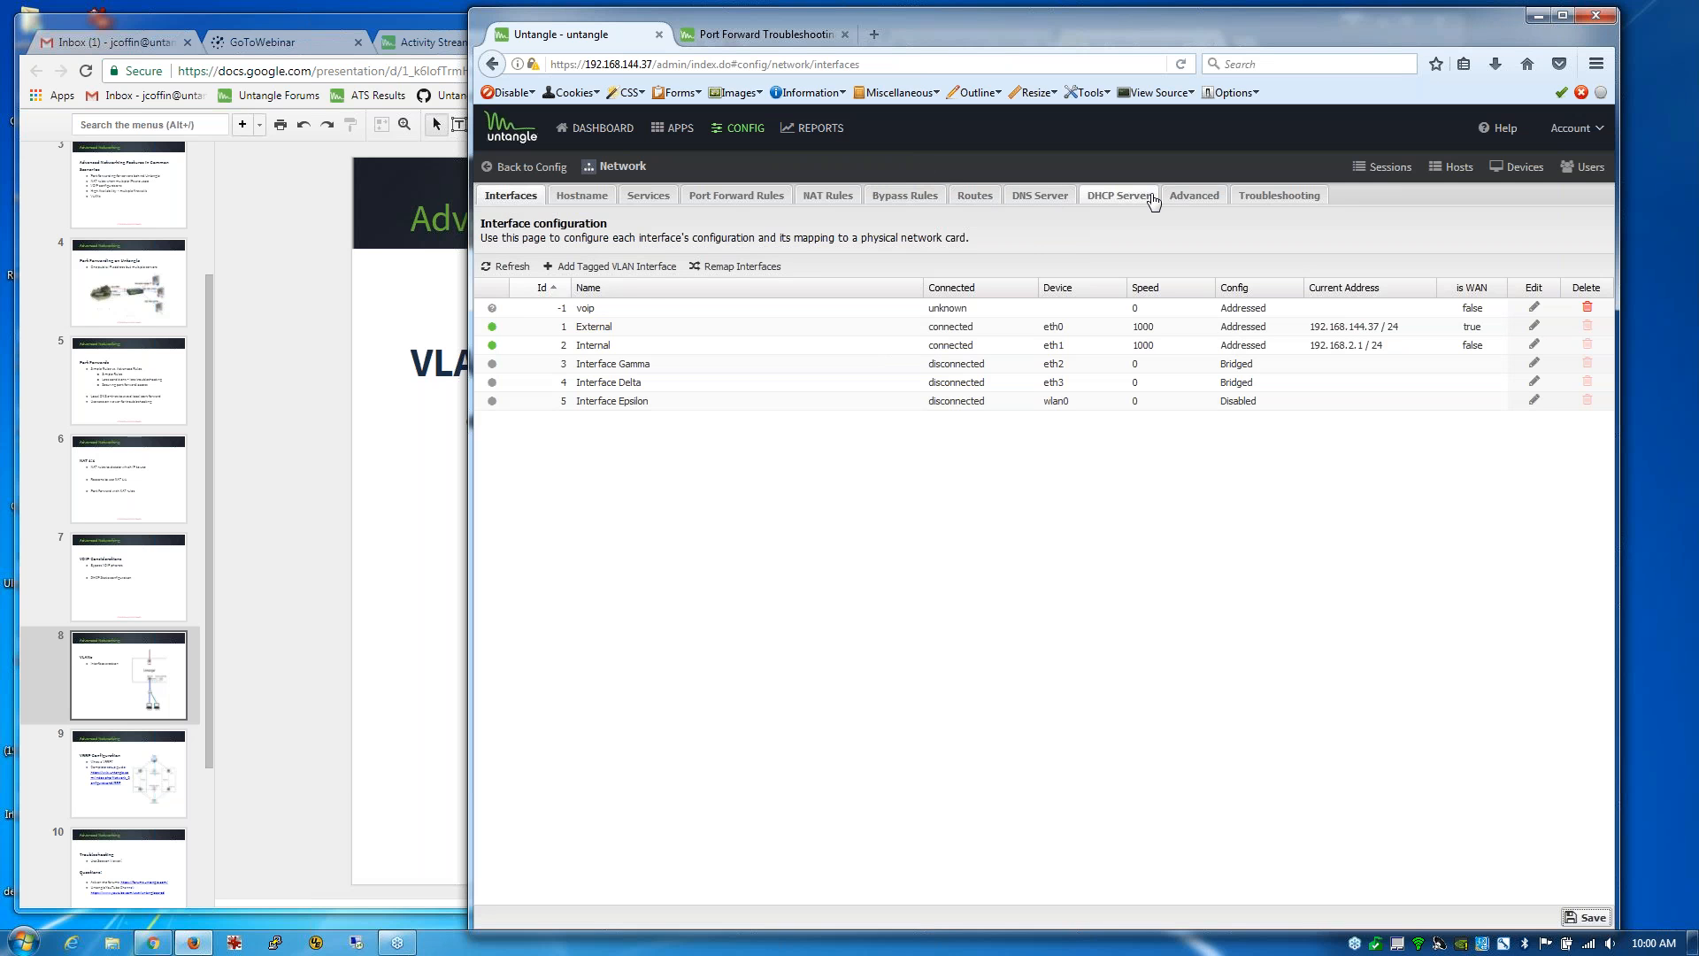
Step: Set the External WAN's QoS upload bandwidth to 10000 kbps and save the network settings from the interface configuration
{"action": "left_click", "coordinate": [1195, 196]}
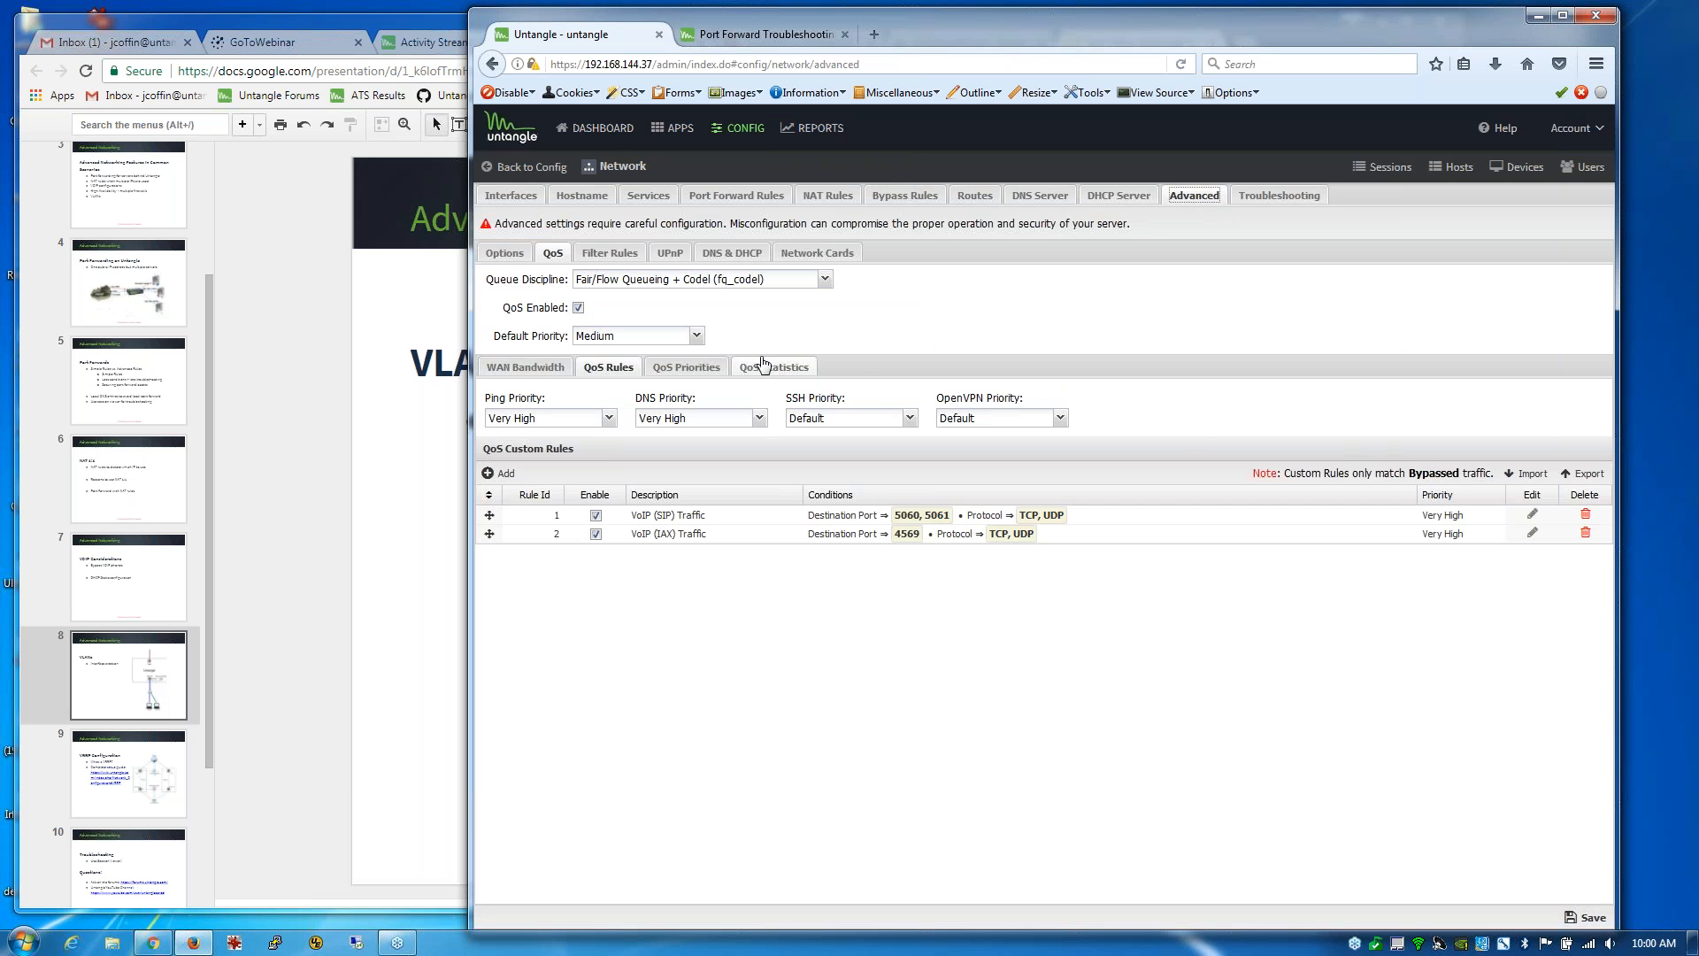
{"action": "left_click", "coordinate": [525, 367]}
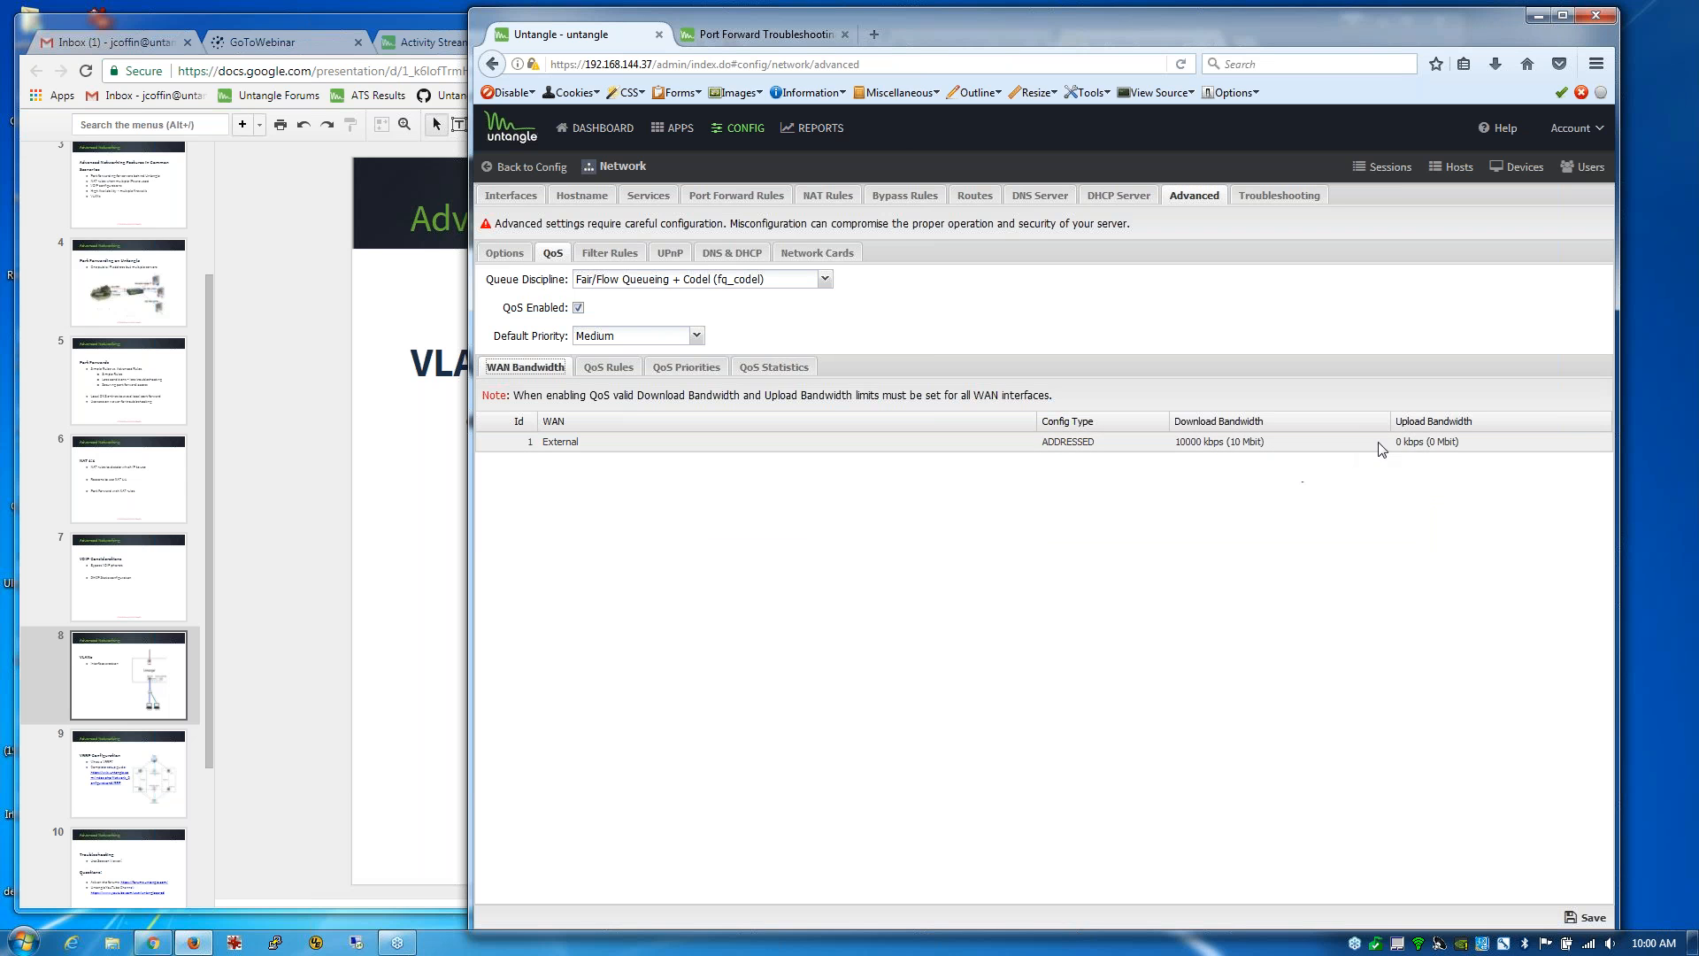
{"action": "left_click", "coordinate": [1422, 445]}
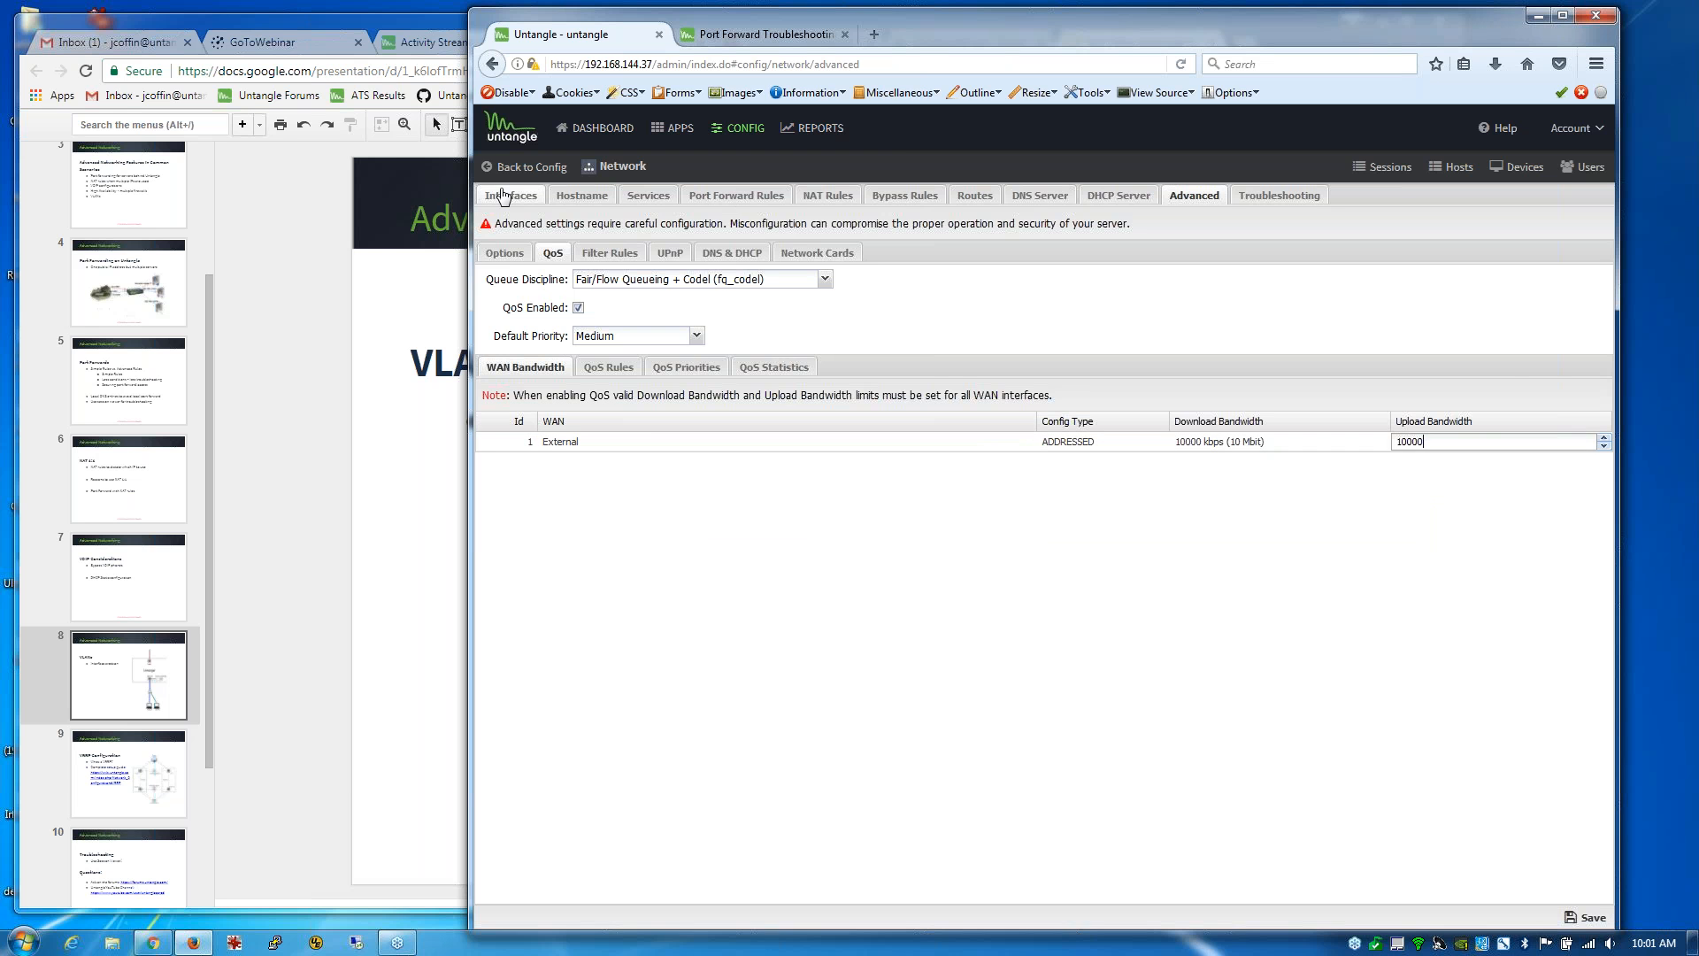
{"action": "left_click", "coordinate": [511, 194]}
{"action": "left_click", "coordinate": [1585, 915]}
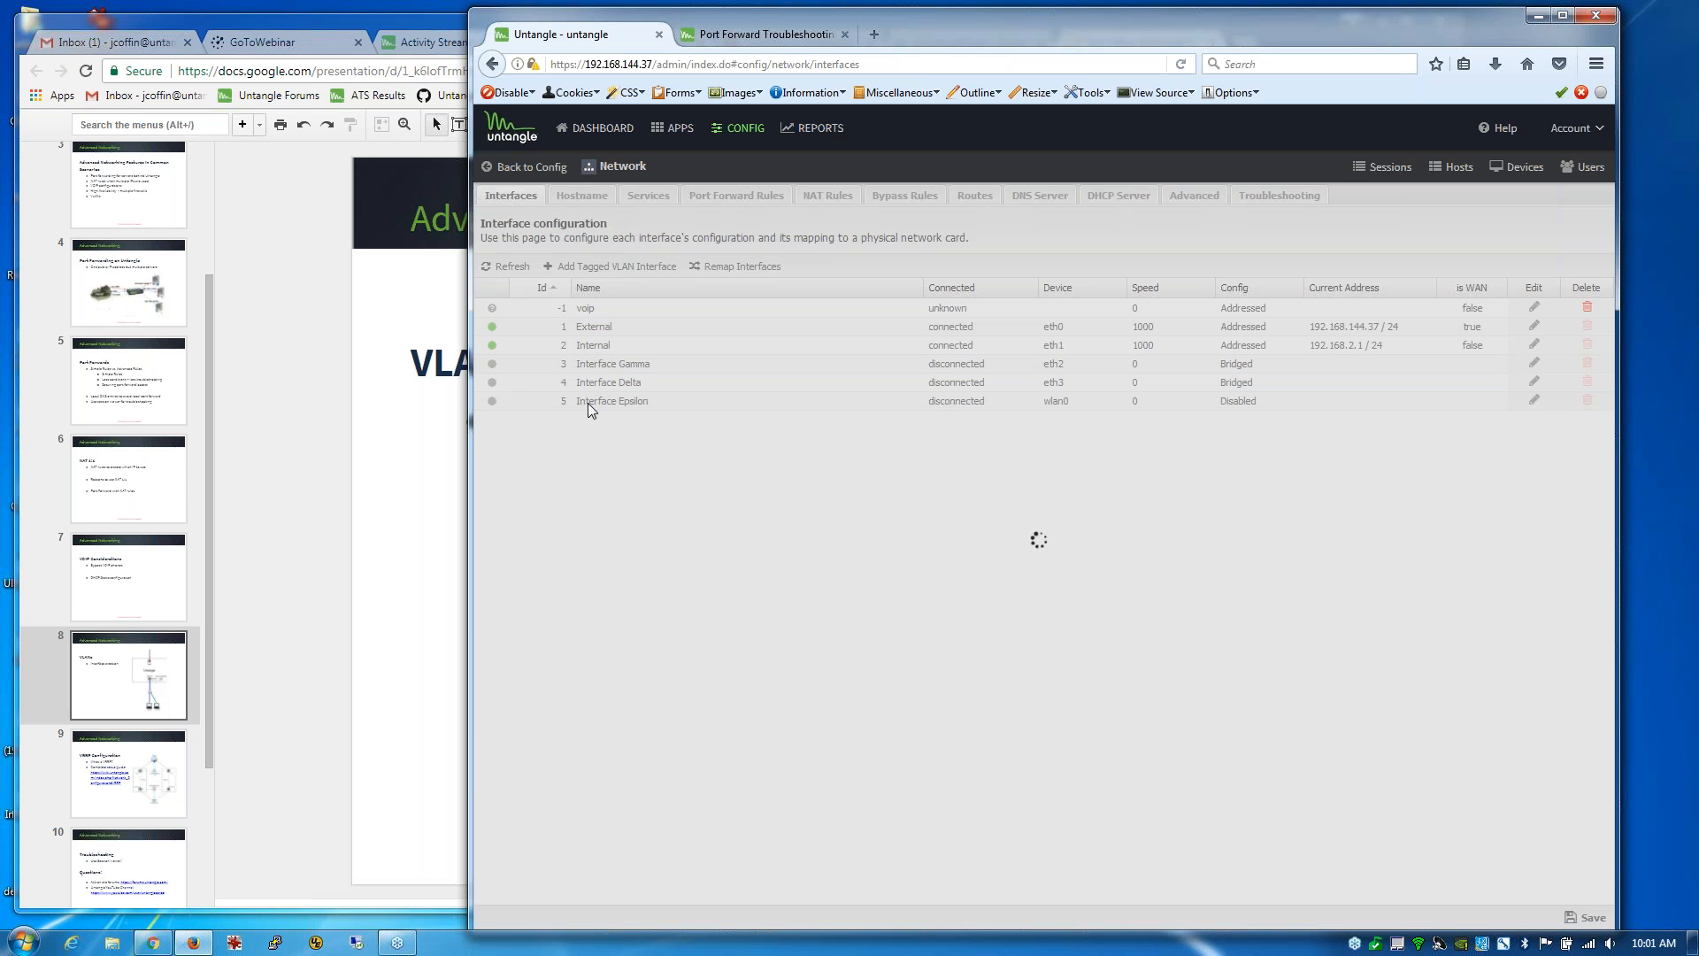
Step: Switch to the VLANs slide to review the diagram, then return to Untangle and open the bypass rules
{"action": "left_click", "coordinate": [414, 444]}
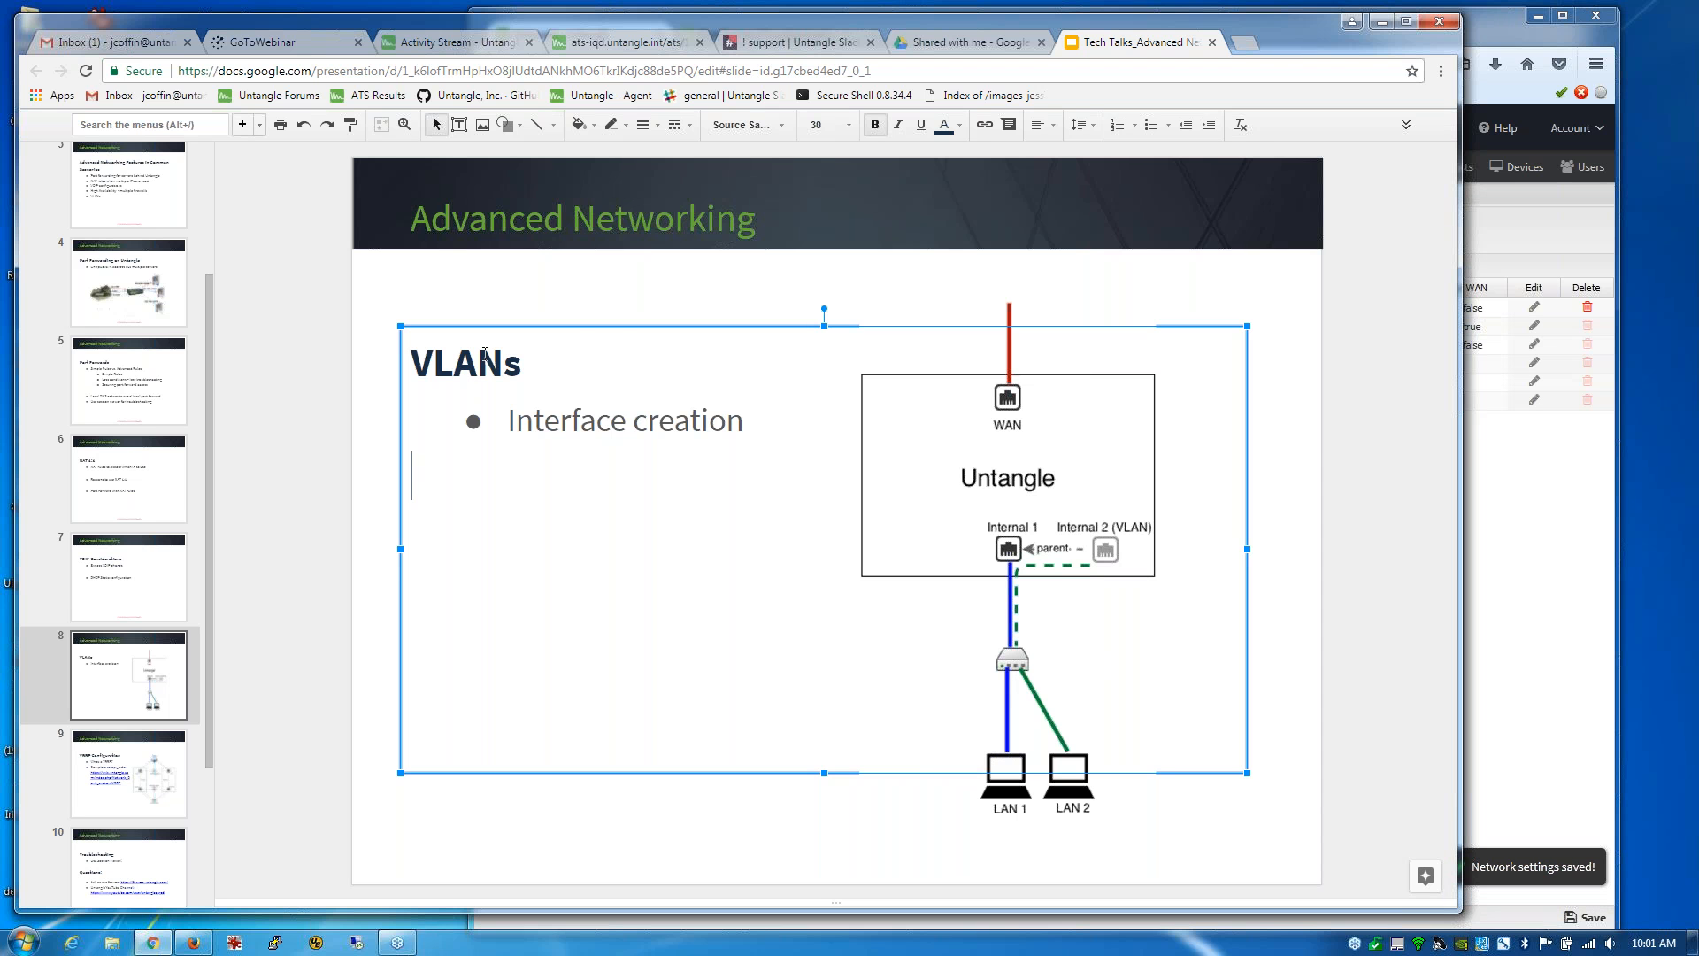
{"action": "left_click", "coordinate": [1590, 540]}
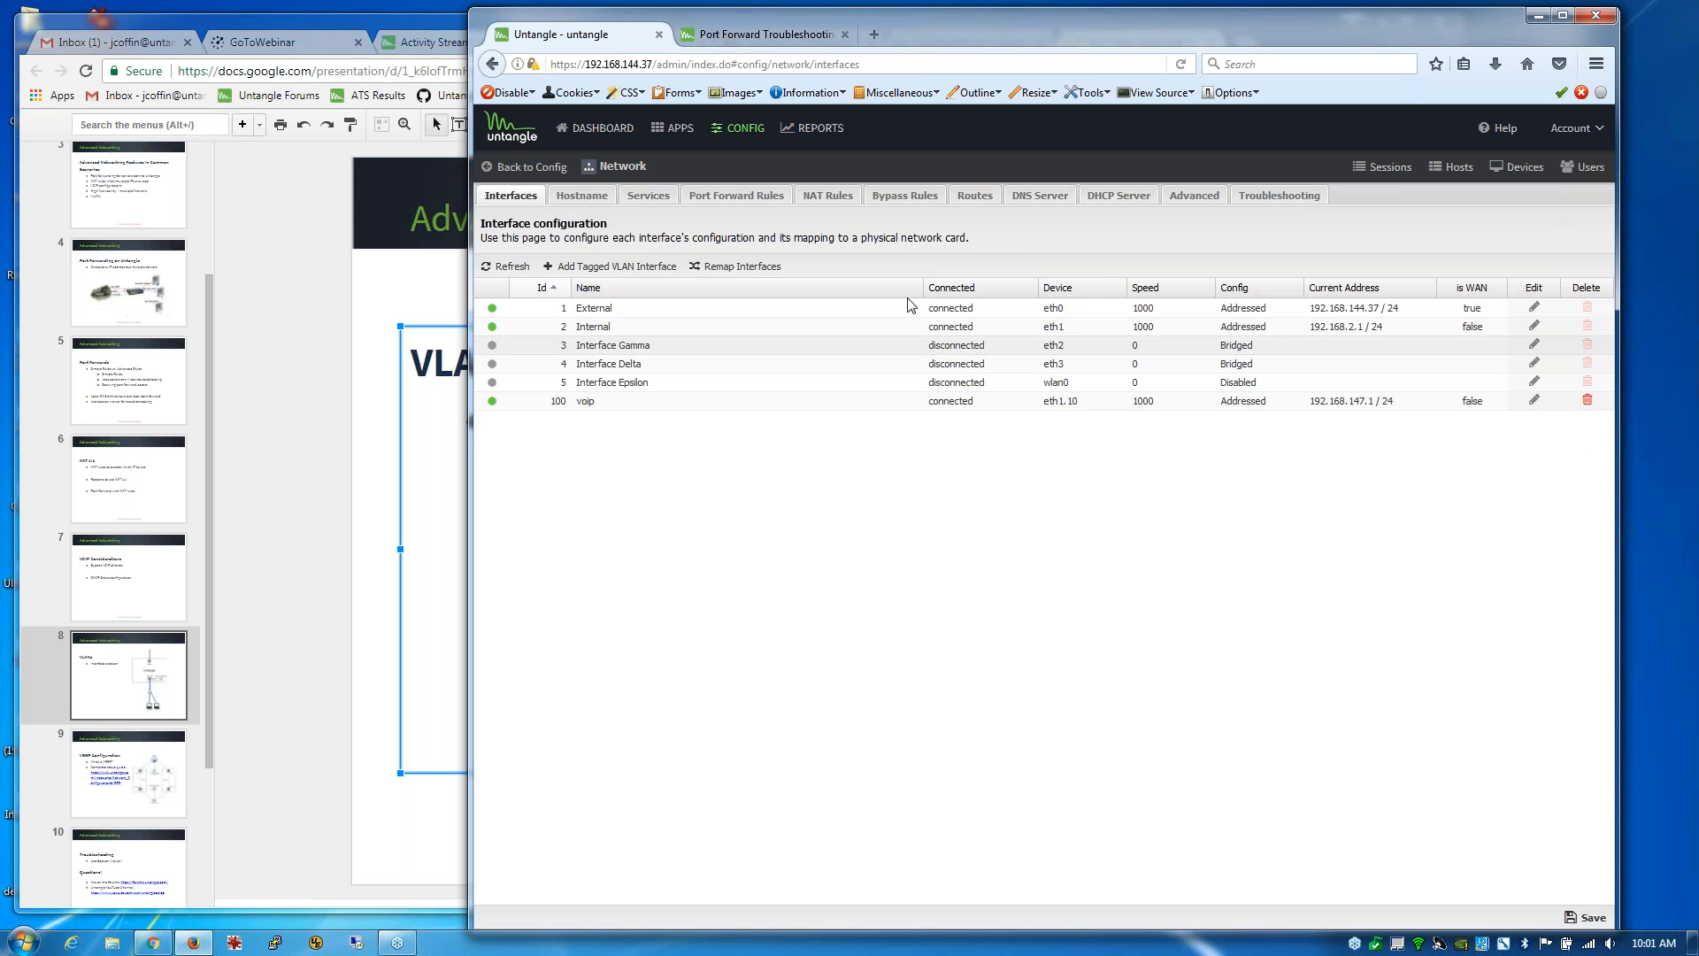
{"action": "left_click", "coordinate": [881, 198]}
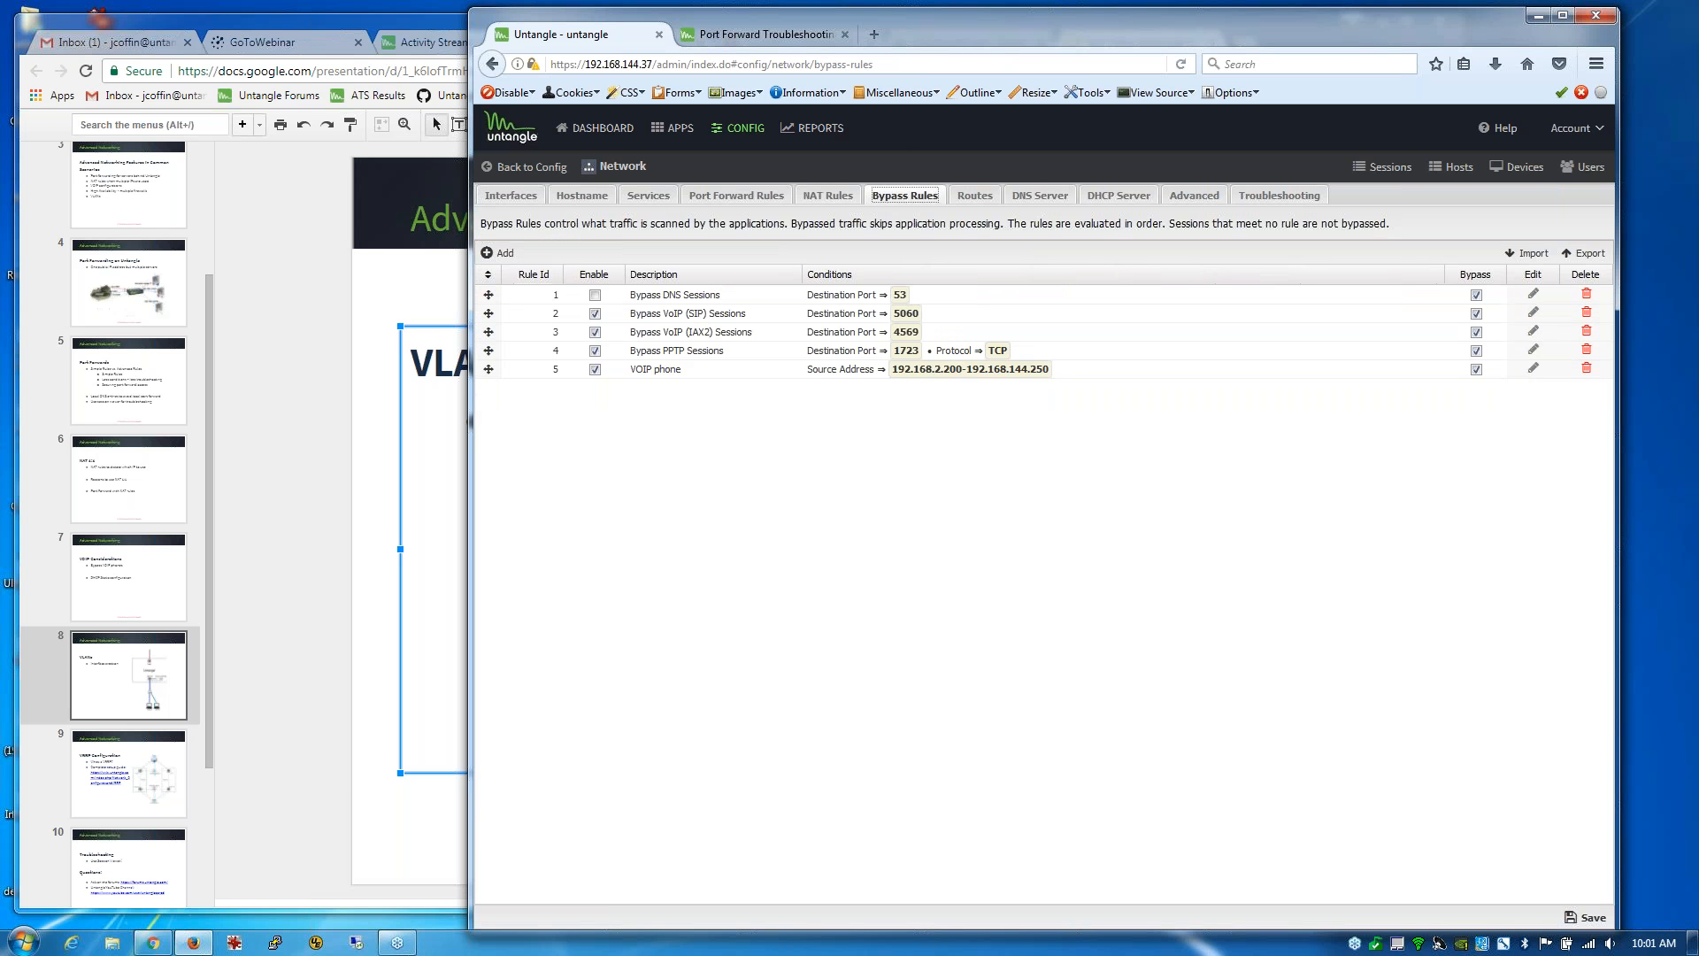
{"action": "left_click", "coordinate": [505, 254]}
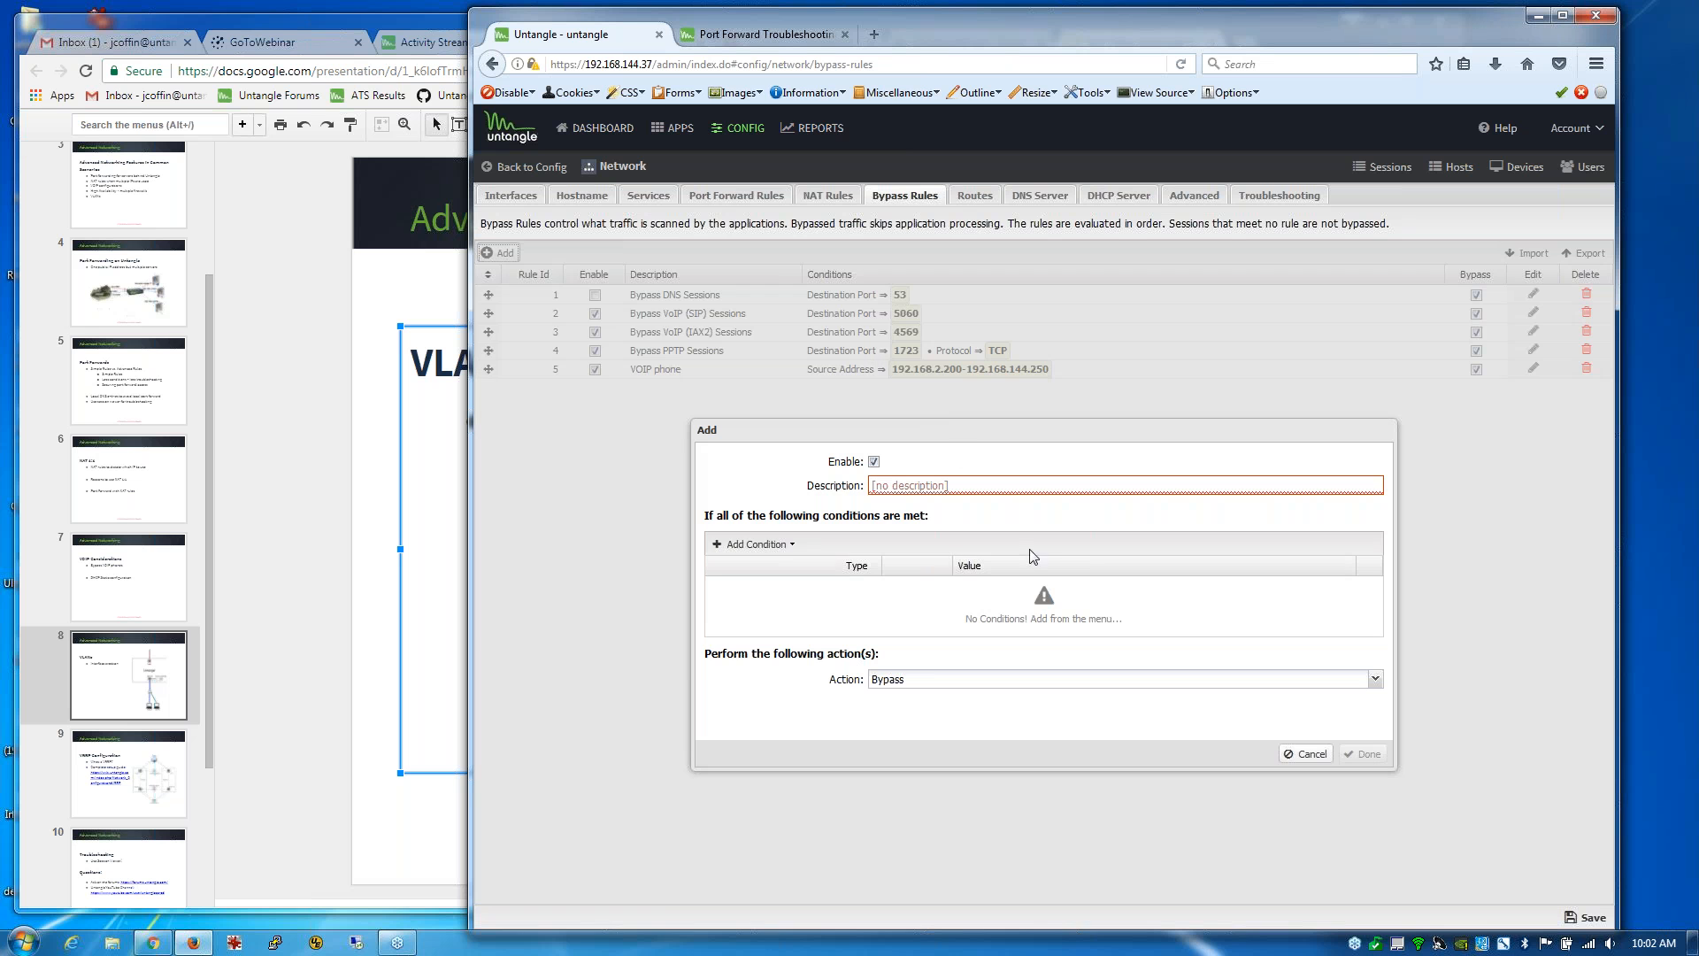
{"action": "left_click", "coordinate": [719, 552]}
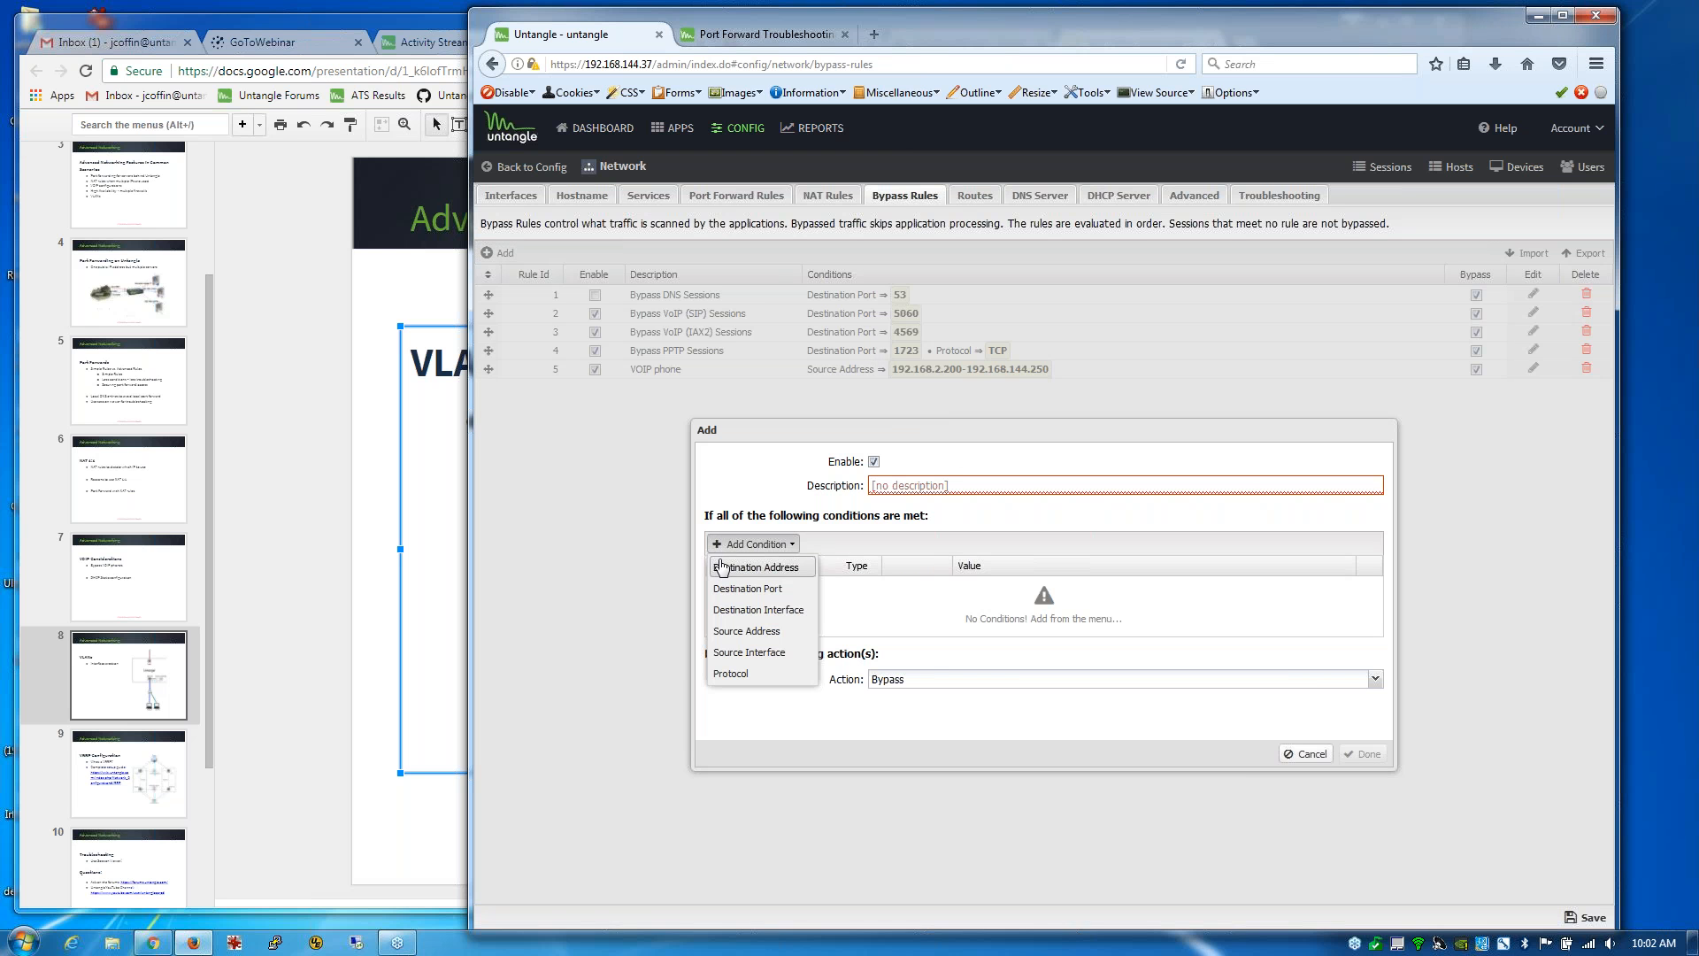
{"action": "left_click", "coordinate": [745, 653]}
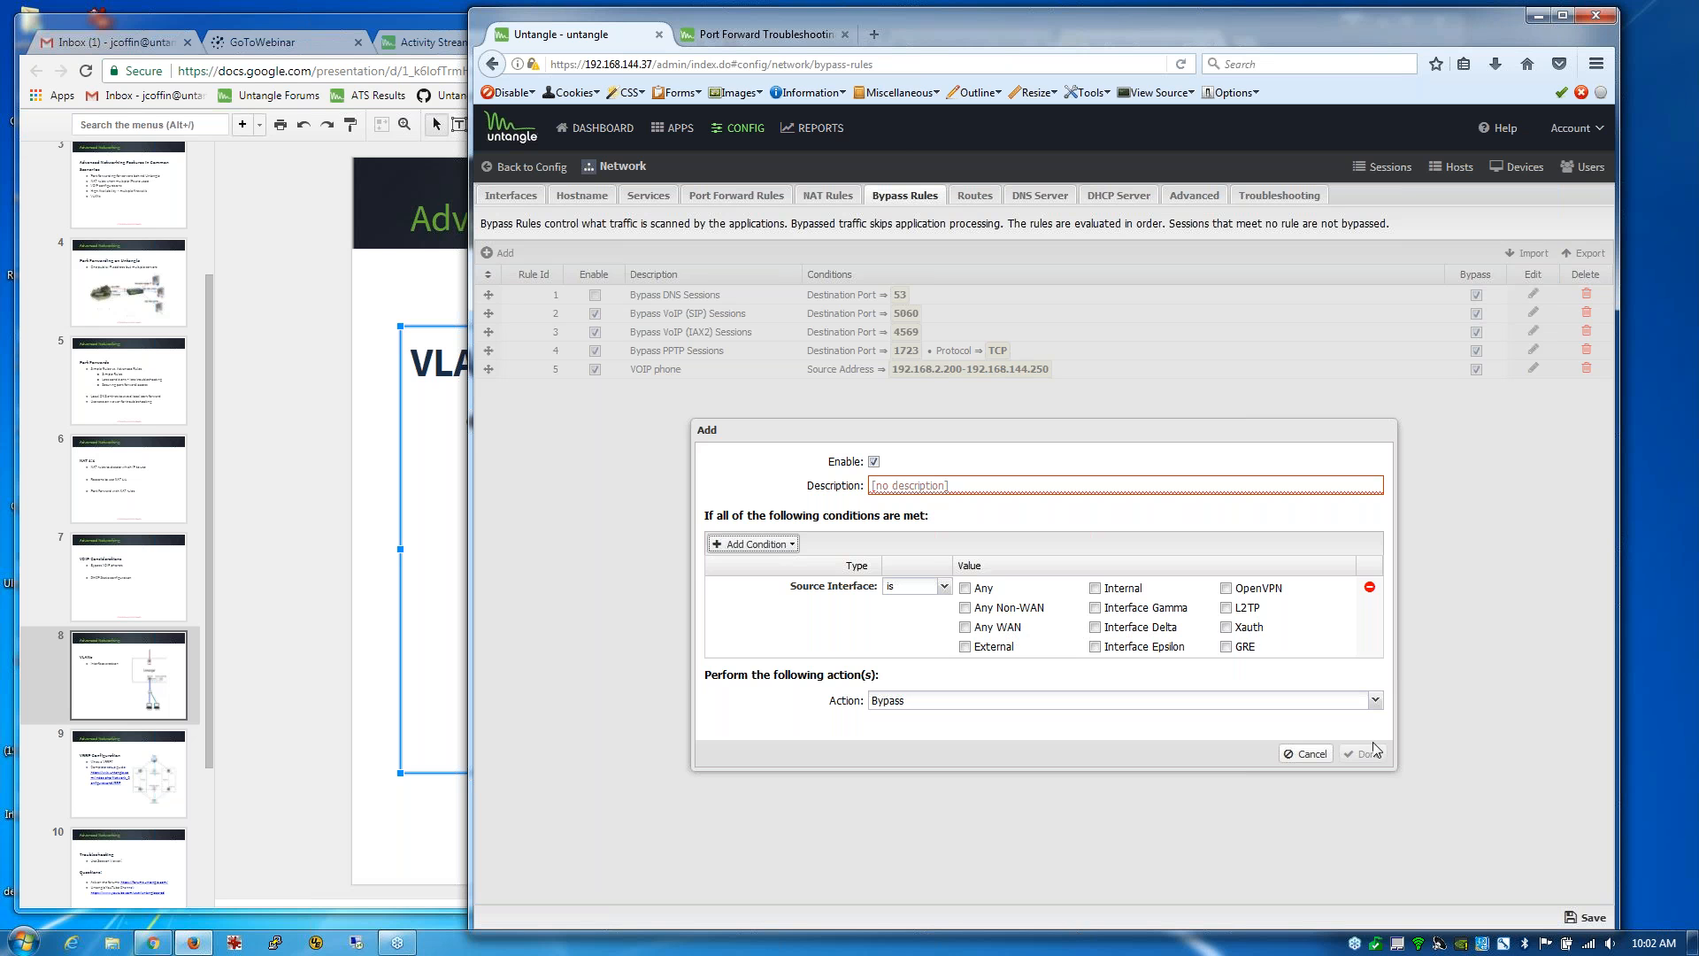
{"action": "left_click", "coordinate": [1310, 754]}
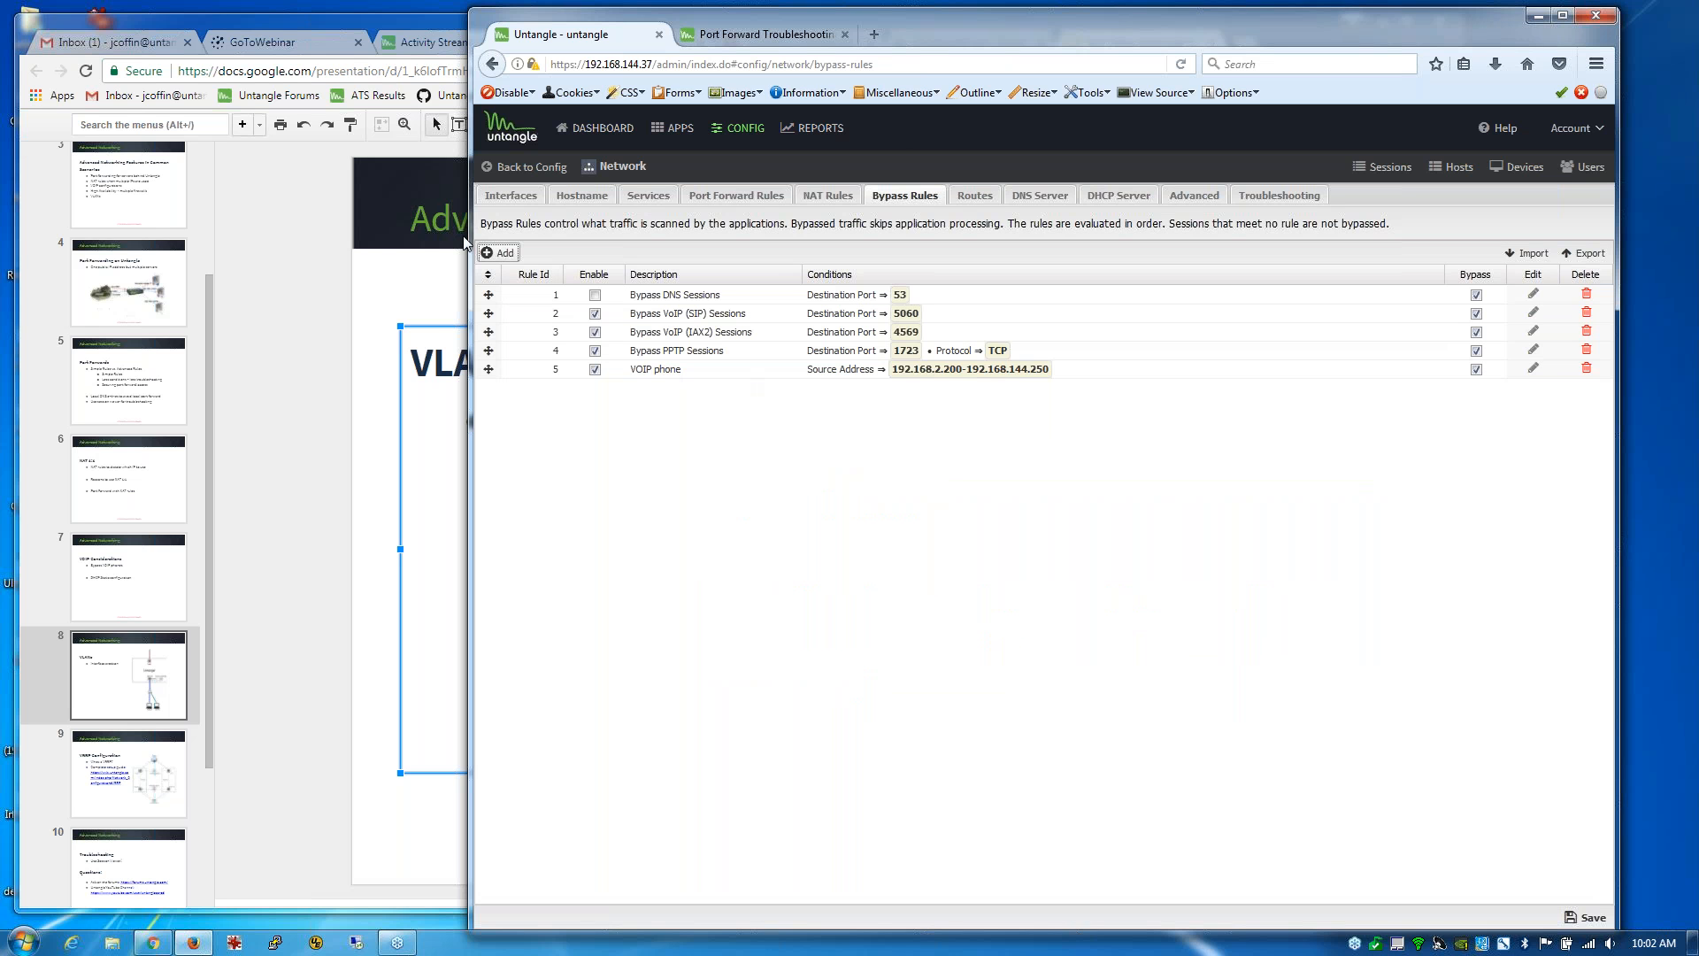
Step: Check the voip VLAN entry in the network interface list and return to the bypass rules
{"action": "left_click", "coordinate": [513, 197]}
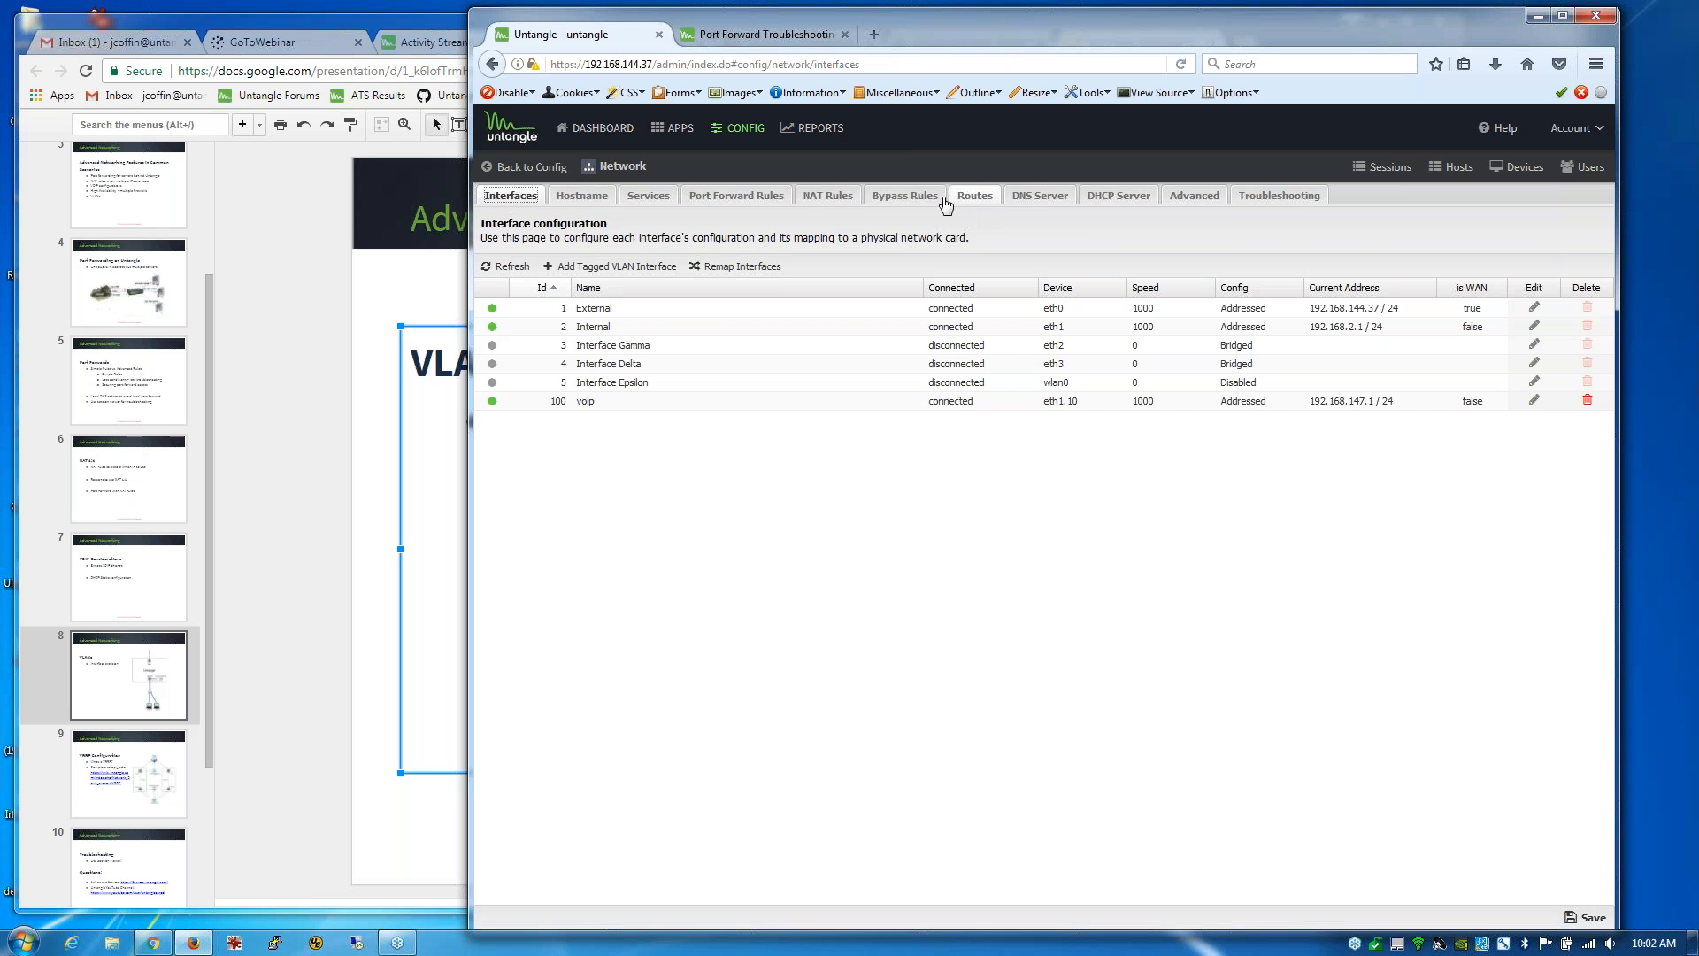
{"action": "left_click", "coordinate": [904, 196]}
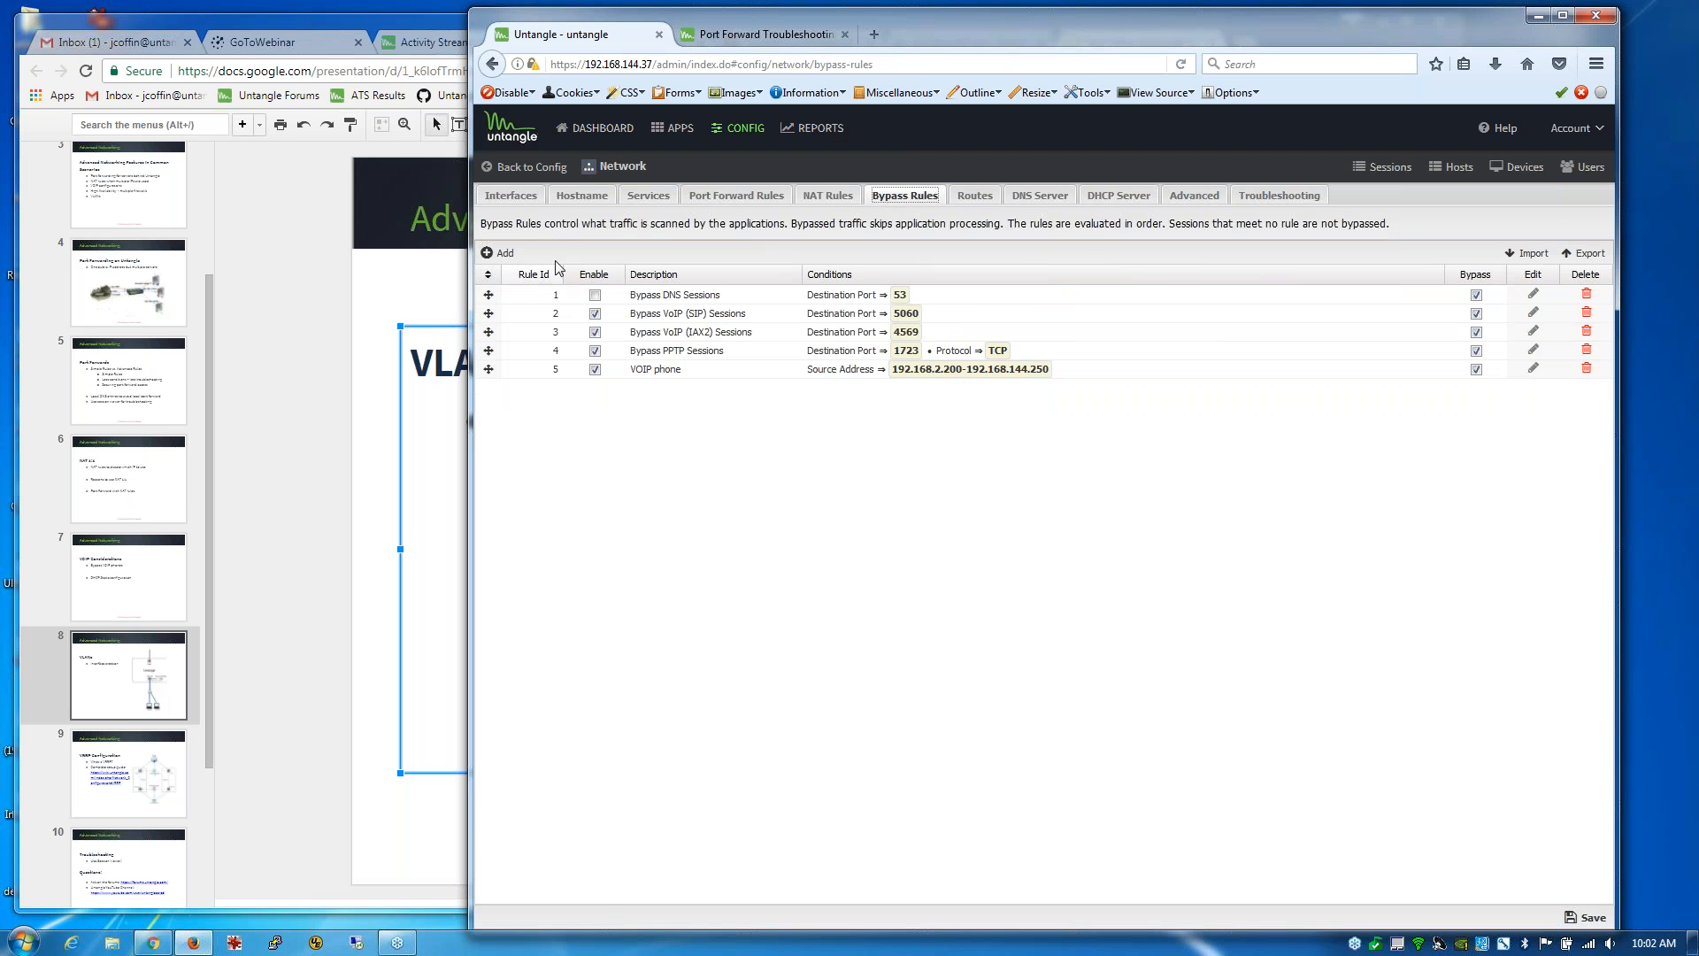
{"action": "left_click", "coordinate": [520, 258]}
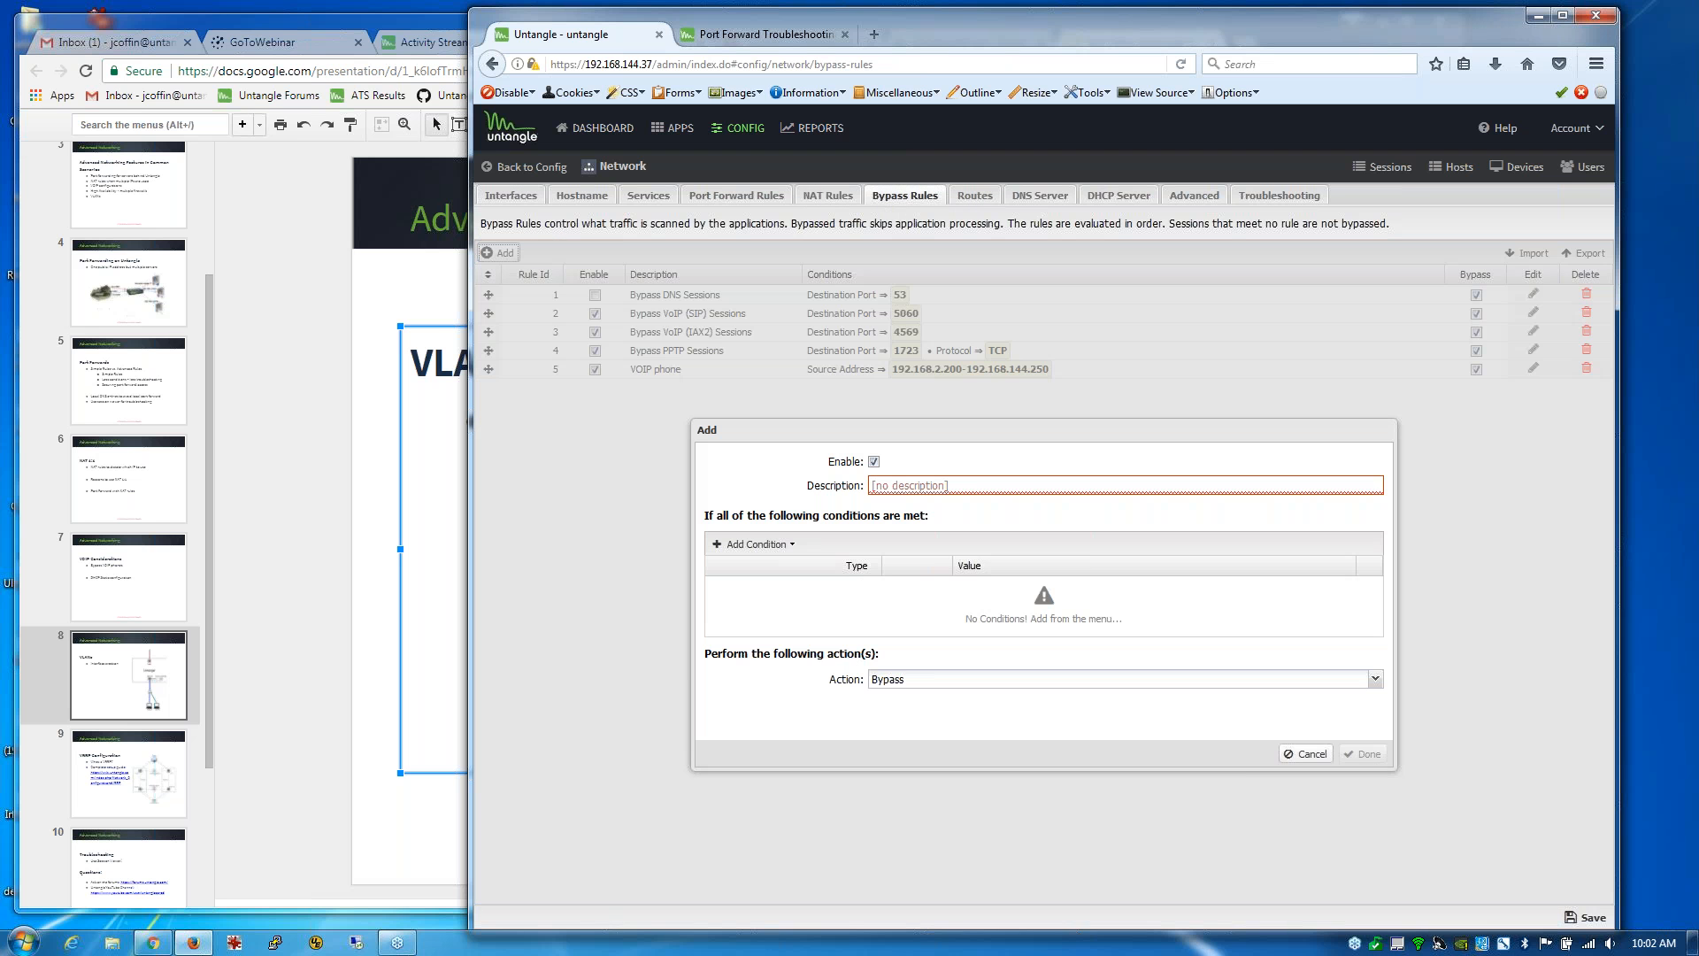
{"action": "left_click", "coordinate": [748, 553]}
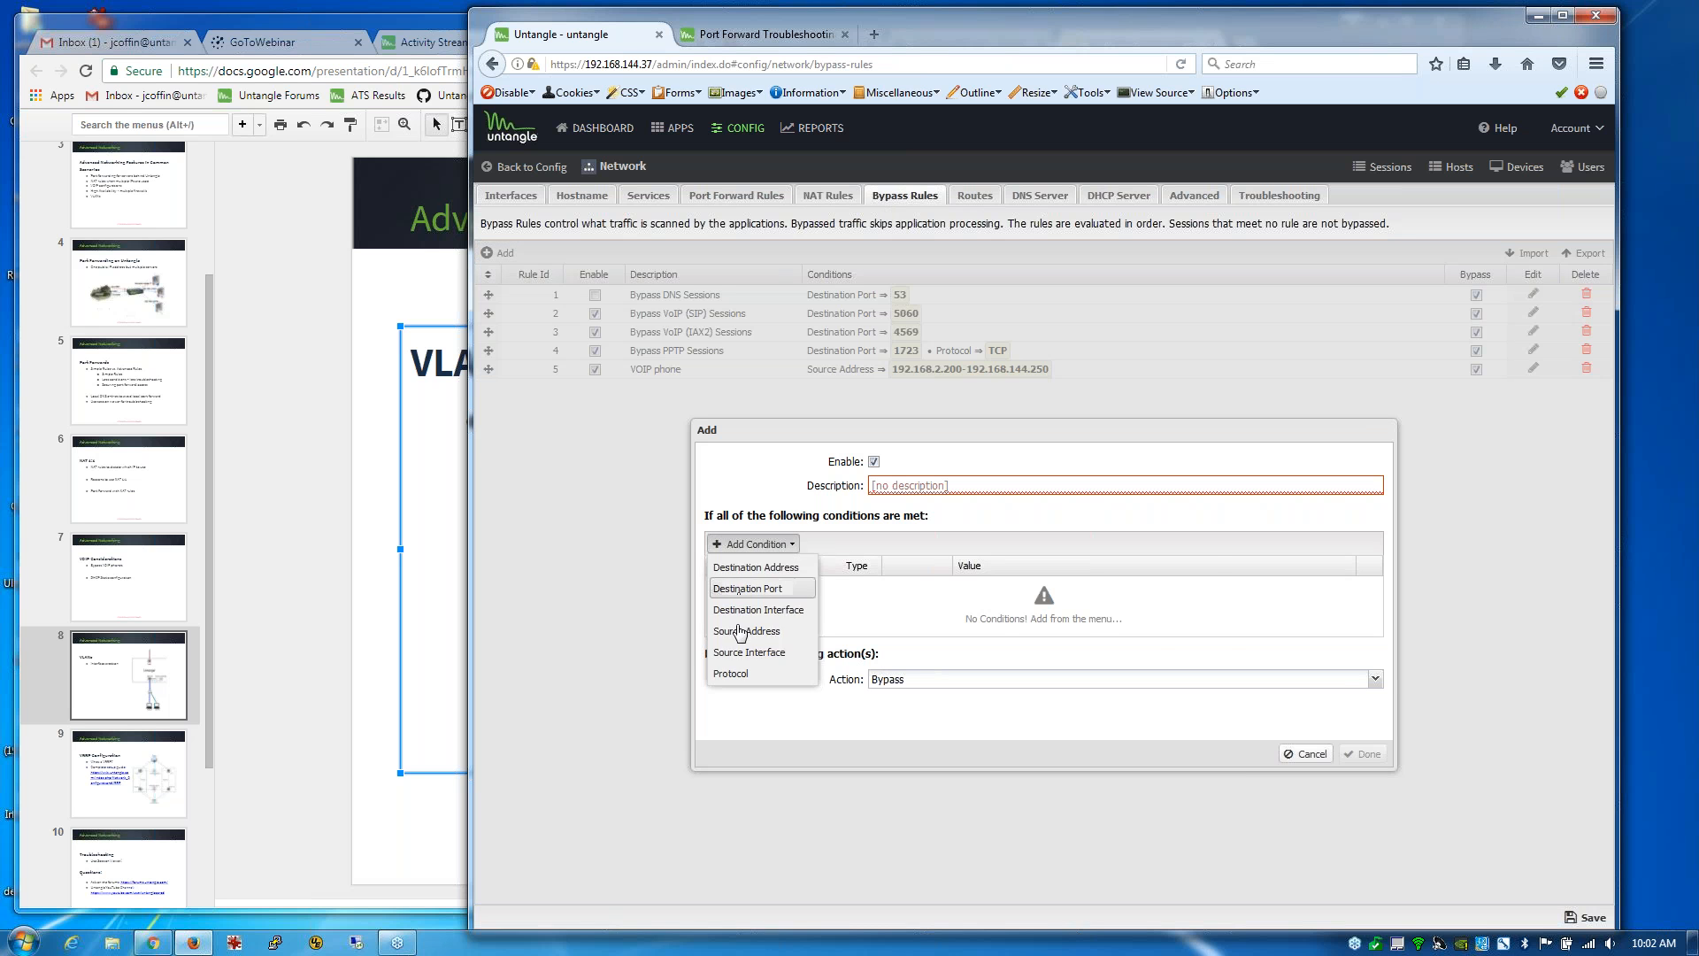
{"action": "left_click", "coordinate": [764, 656]}
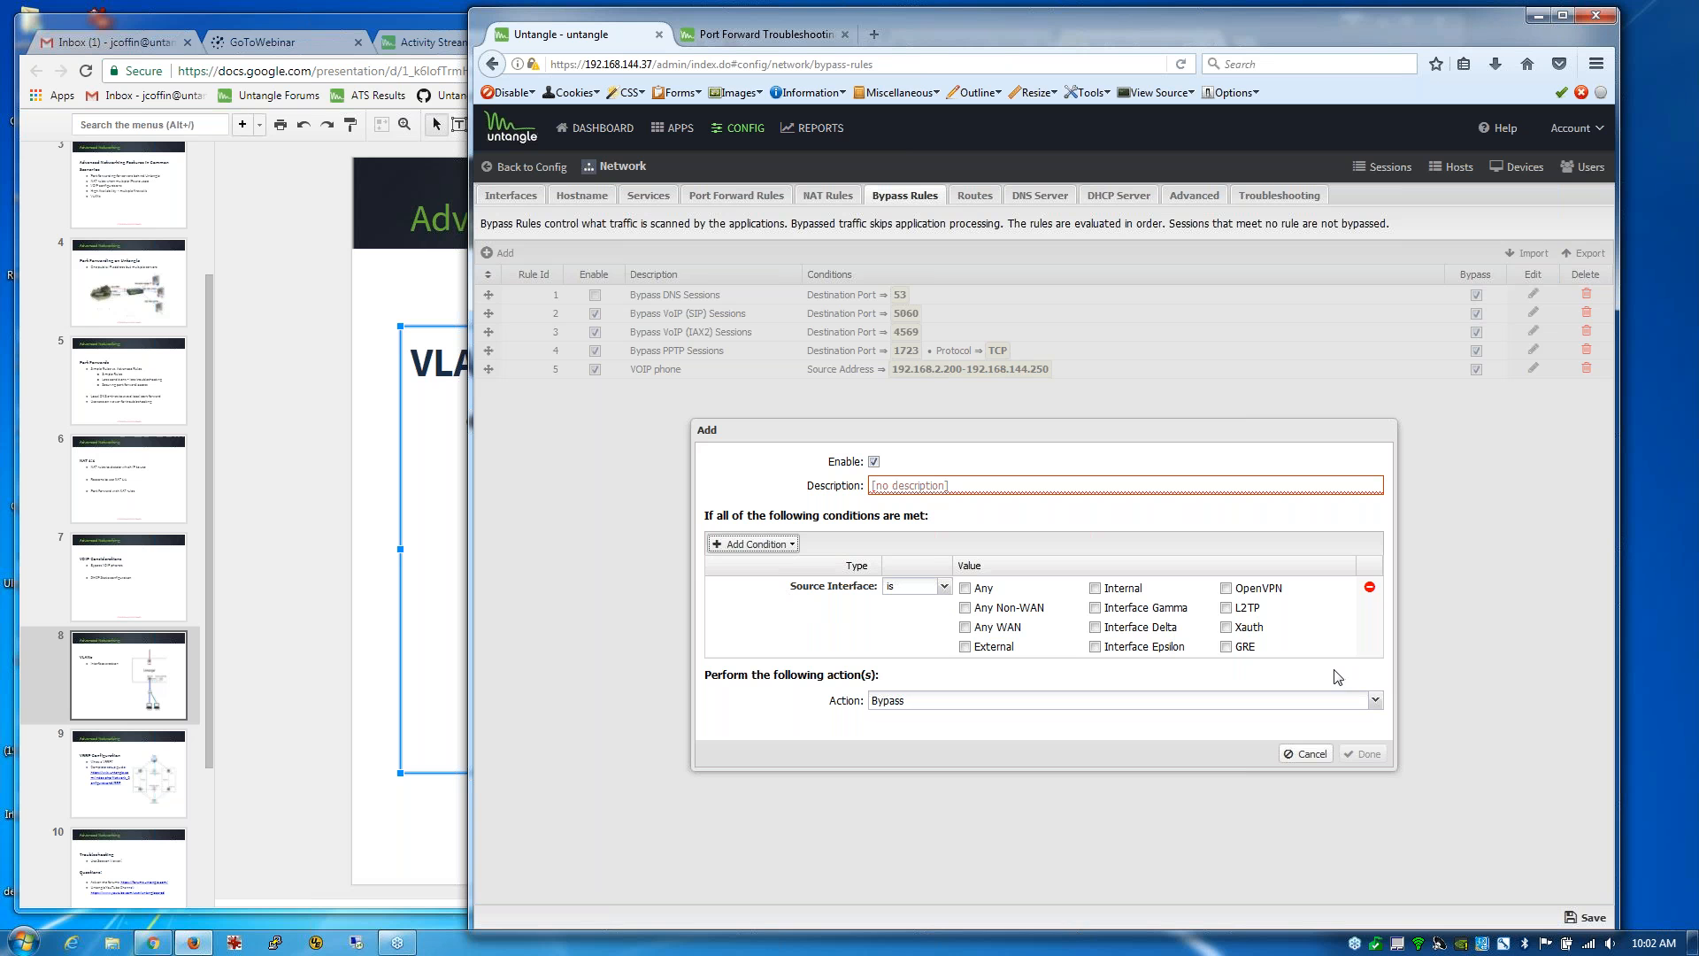
{"action": "left_click", "coordinate": [1300, 756]}
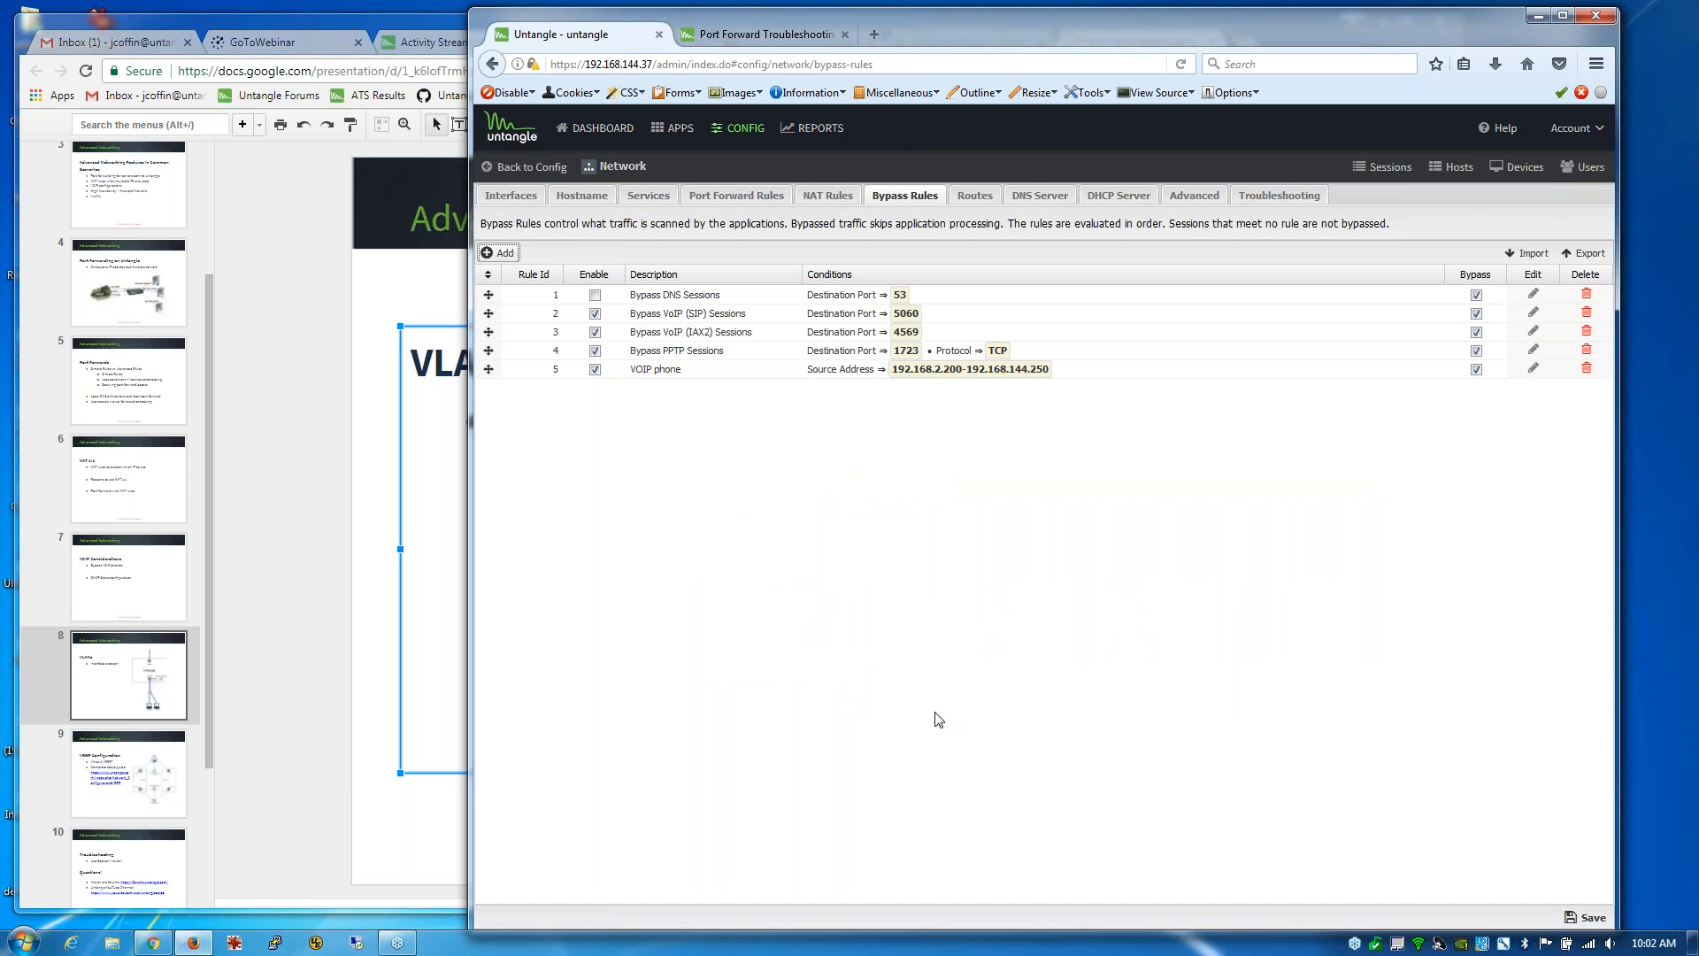
Step: Switch to the Google Slides presentation to review the VLANs diagram
{"action": "left_click", "coordinate": [333, 645]}
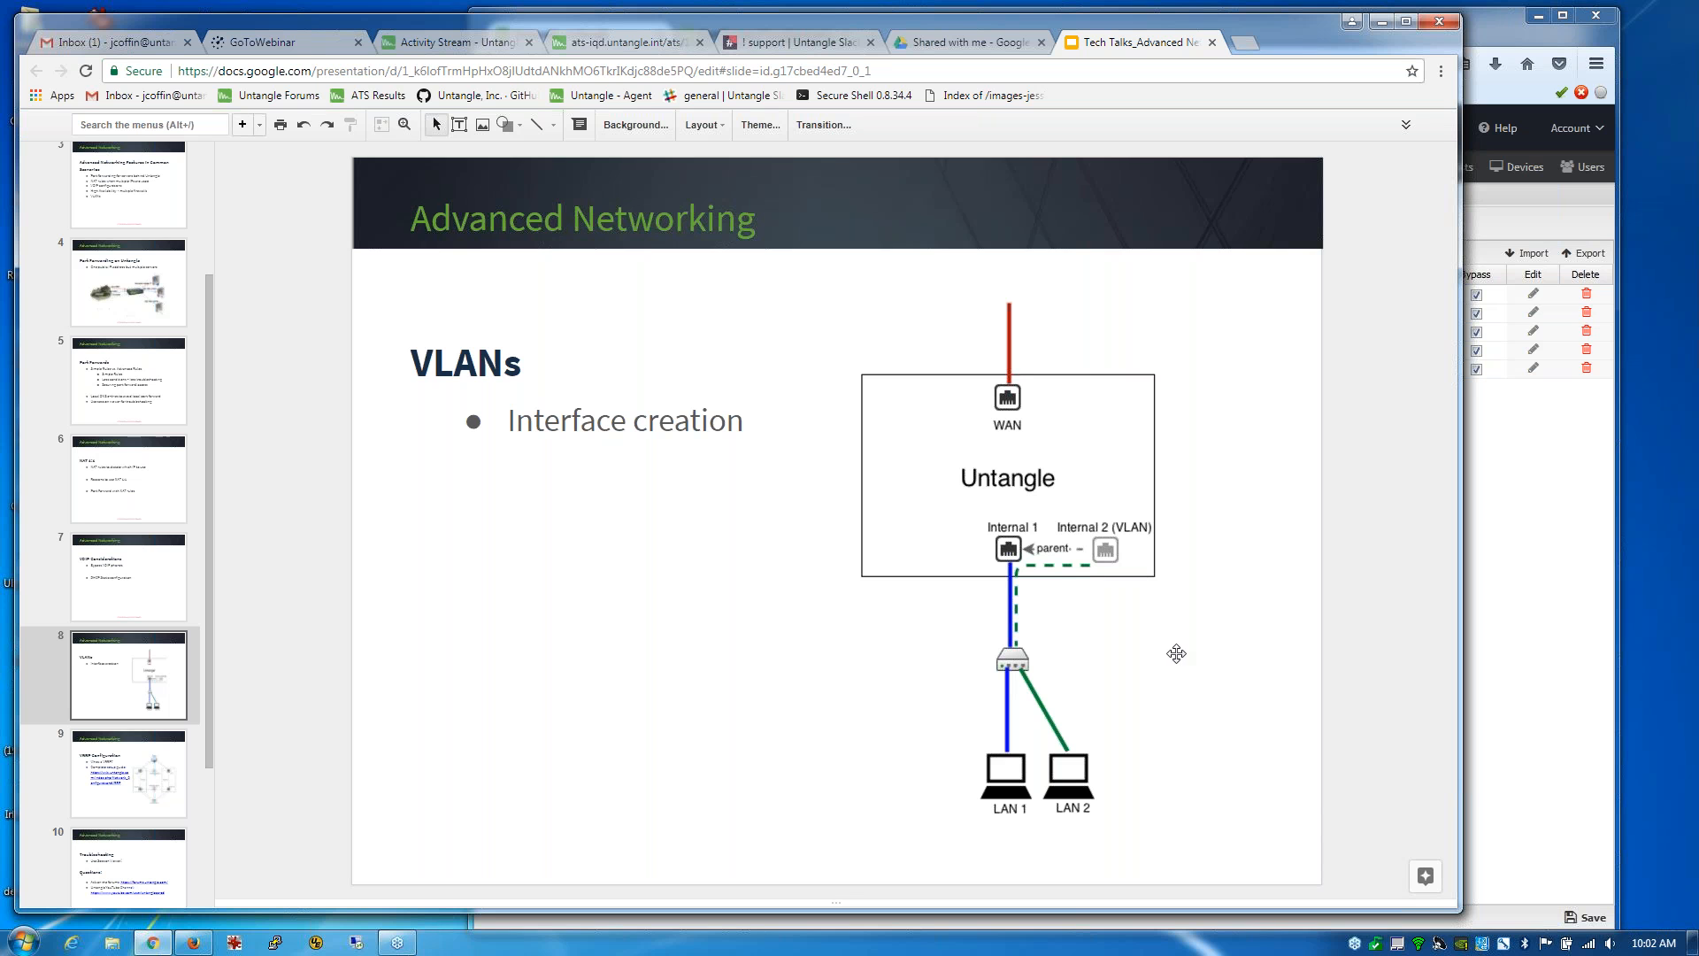